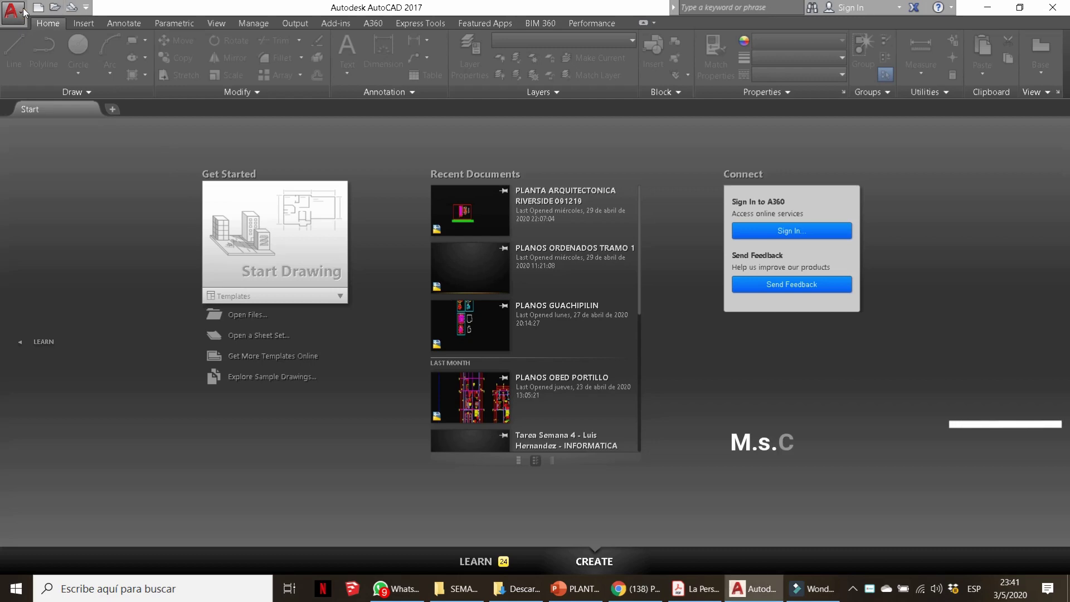
Create a new blank drawing, Drawing1, from the default template
left_click(12, 9)
left_click(57, 92)
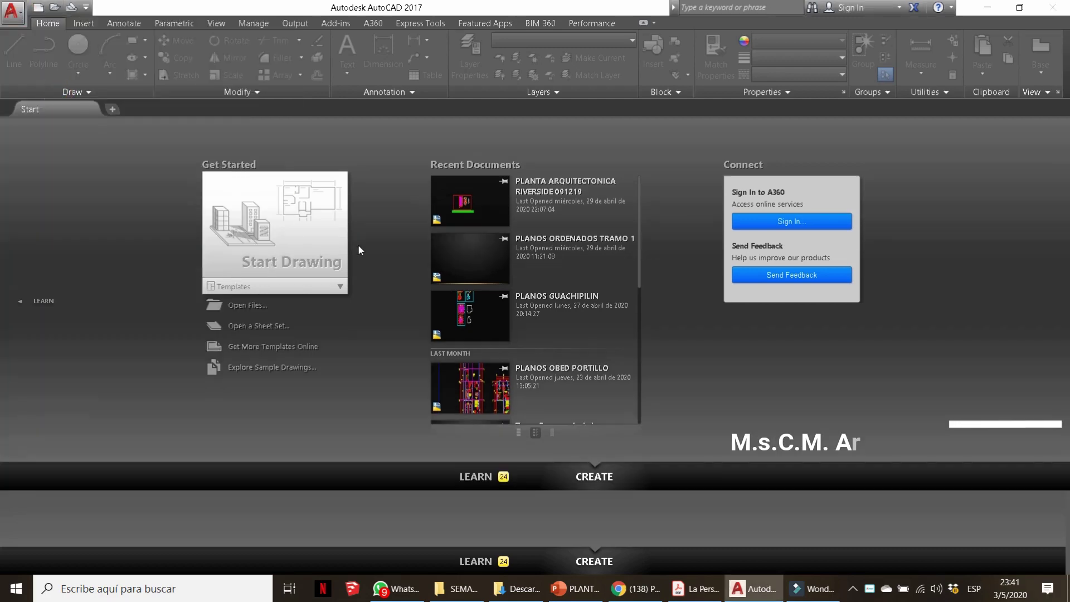
double_click(420, 240)
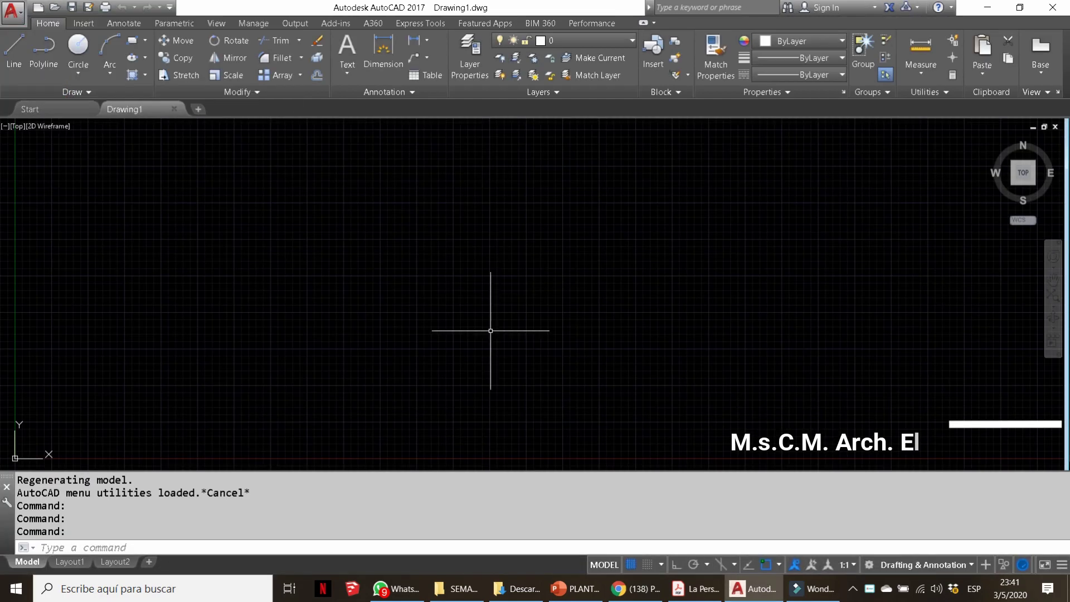
Set the current drawing colour to Blue
left_click(803, 46)
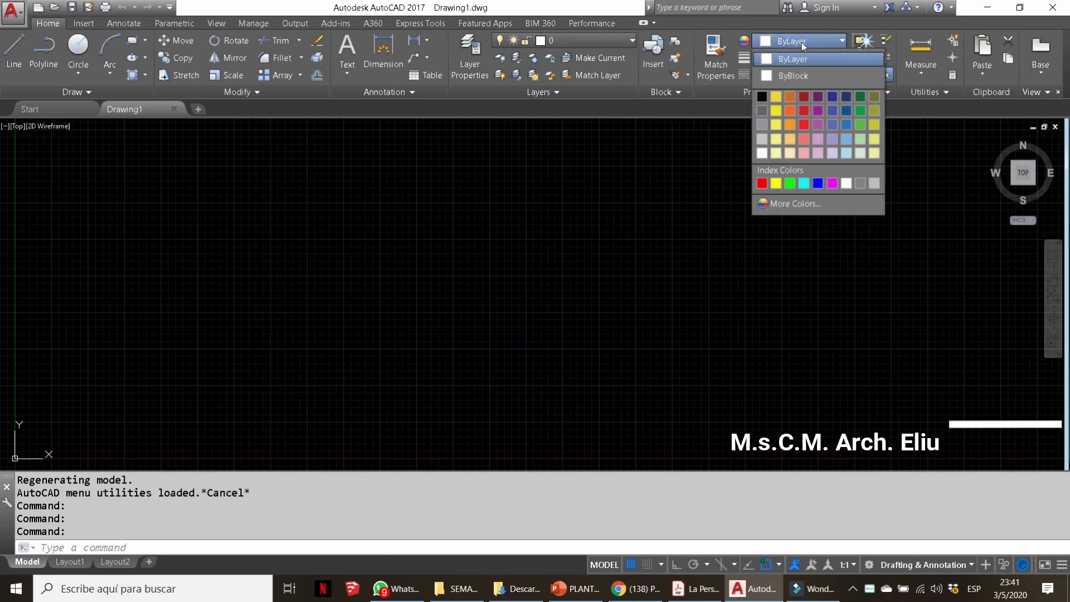
left_click(817, 184)
left_click(464, 239)
key("Escape")
type("L")
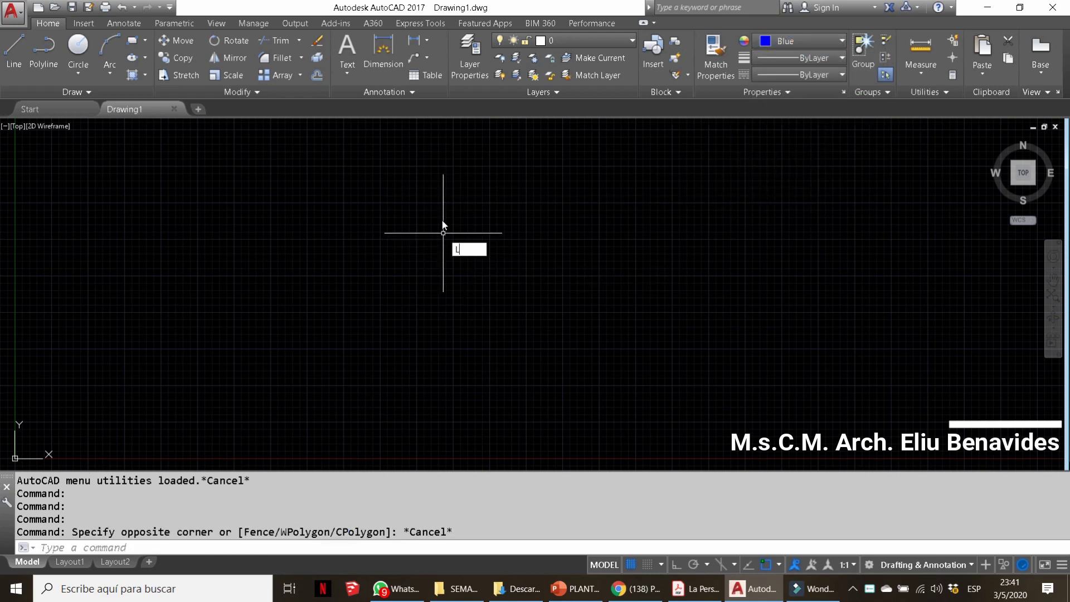
With Ortho on, start the rectangle and draw its first 3.4-unit side
key("Return")
left_click(418, 190)
key("F8")
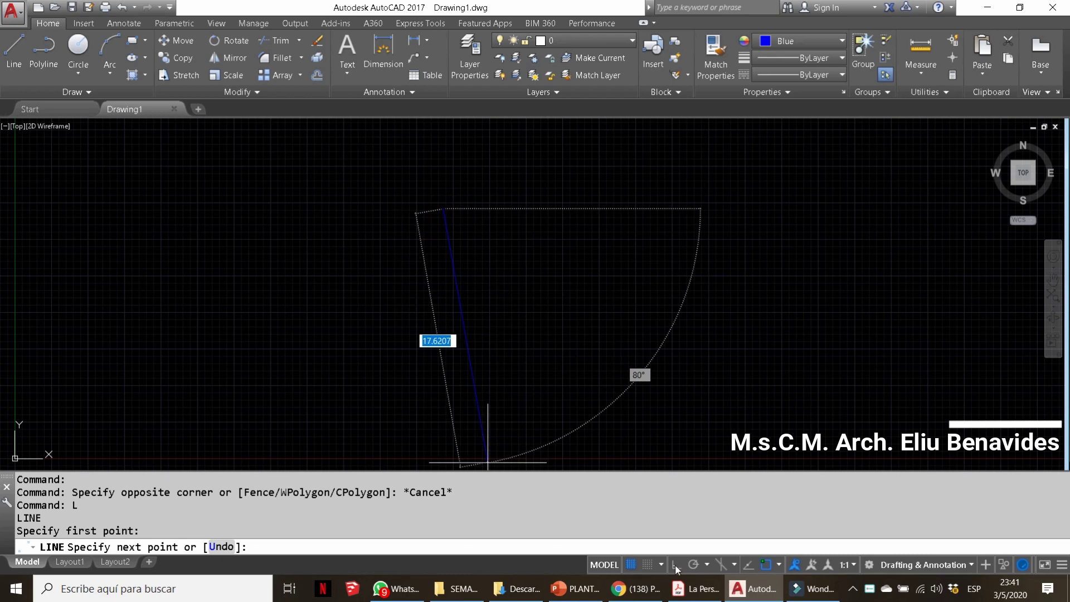
scroll(443, 210, "up", 2)
scroll(413, 204, "up", 2)
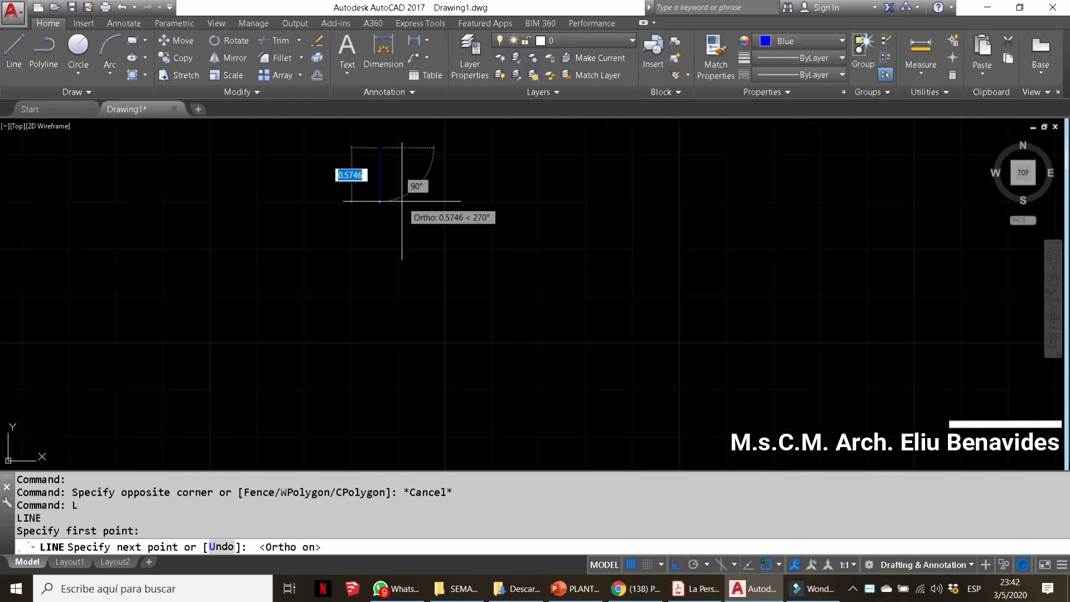
type("3.4")
key("Return")
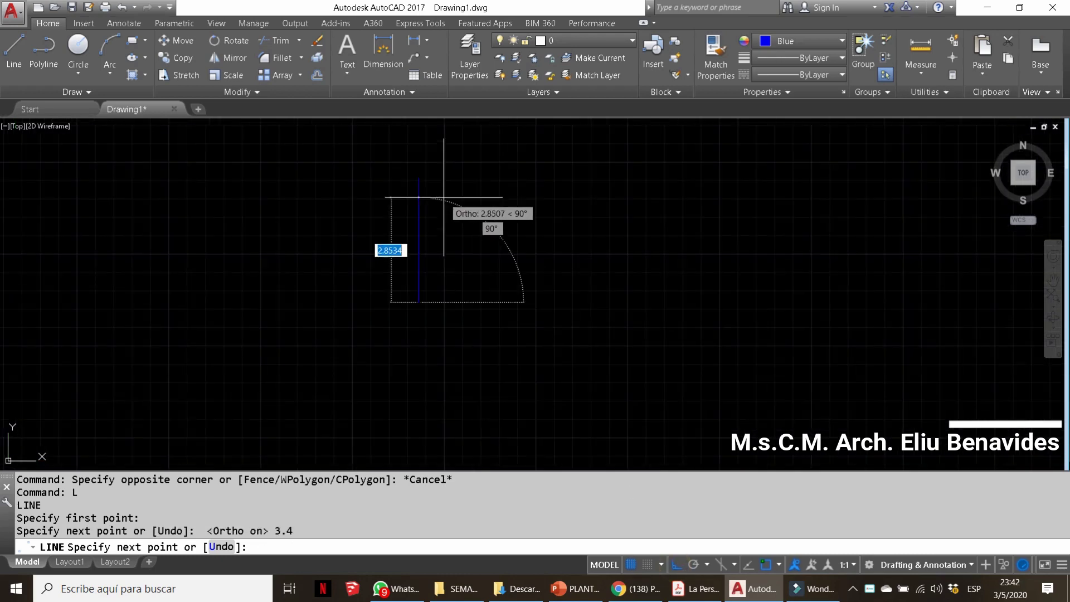
Draw the 6.5 and 3.4 sides to complete the rectangle
scroll(441, 227, "down", 4)
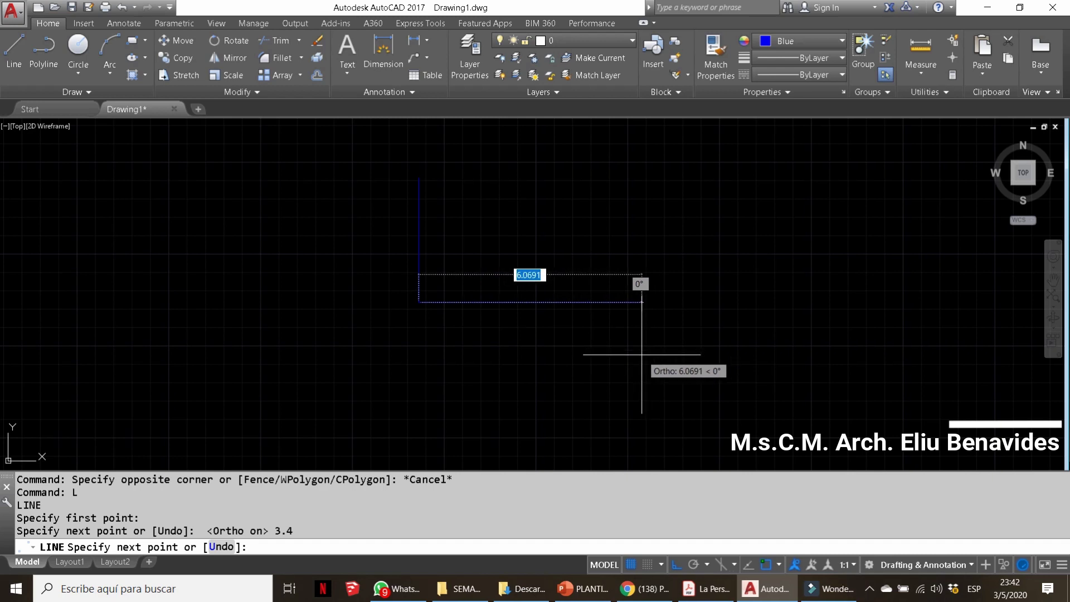
type("6.5")
key("Return")
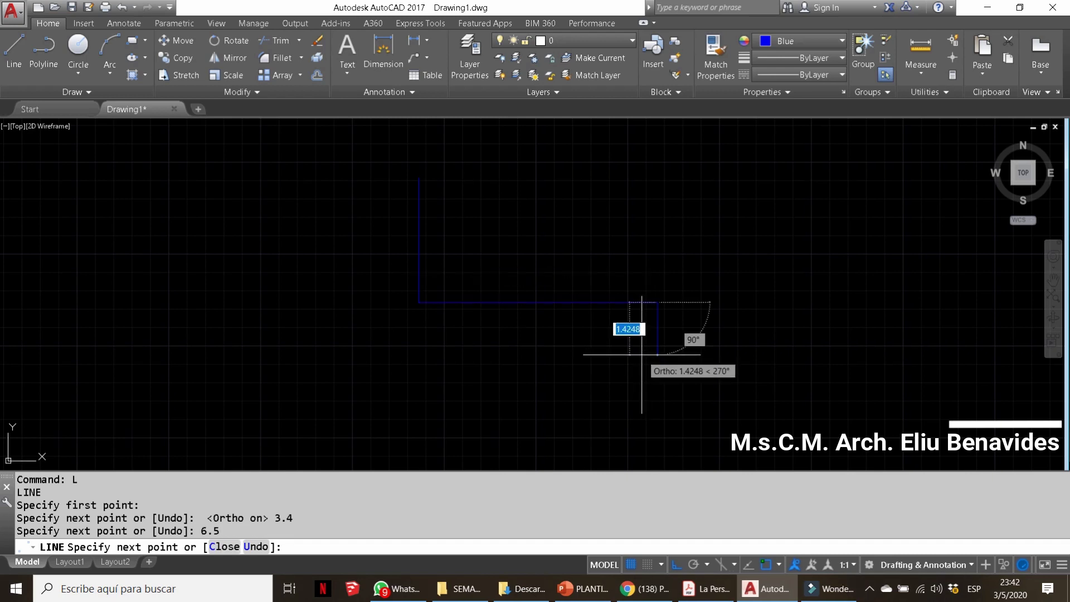
type("3.4")
key("Return")
key("Escape")
key("Escape")
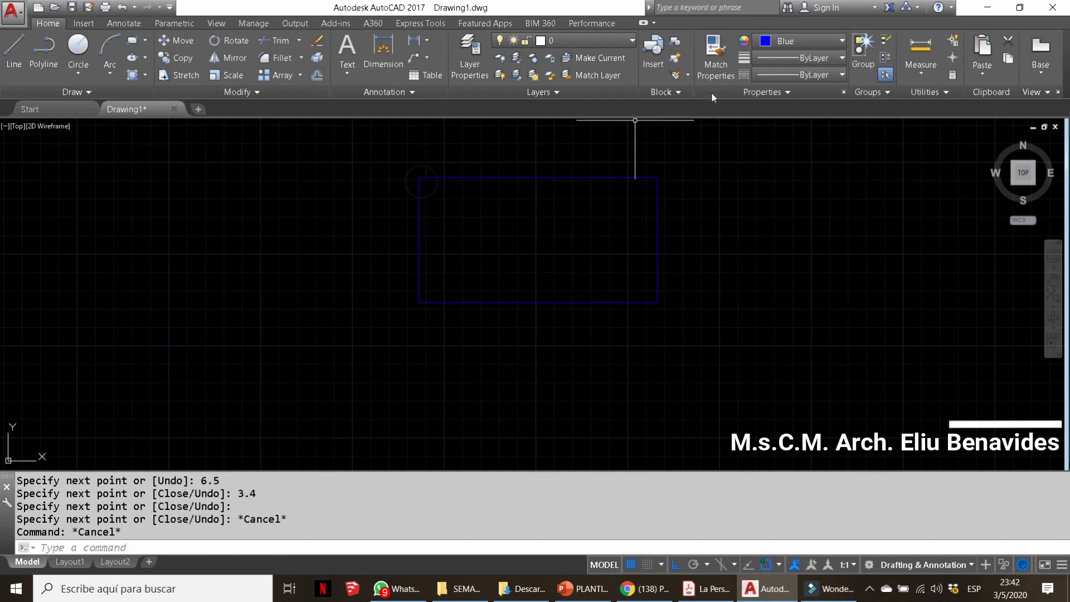
key("Escape")
left_click(801, 42)
Turn off the grid and draw a long yellow horizontal horizon line
key("F7")
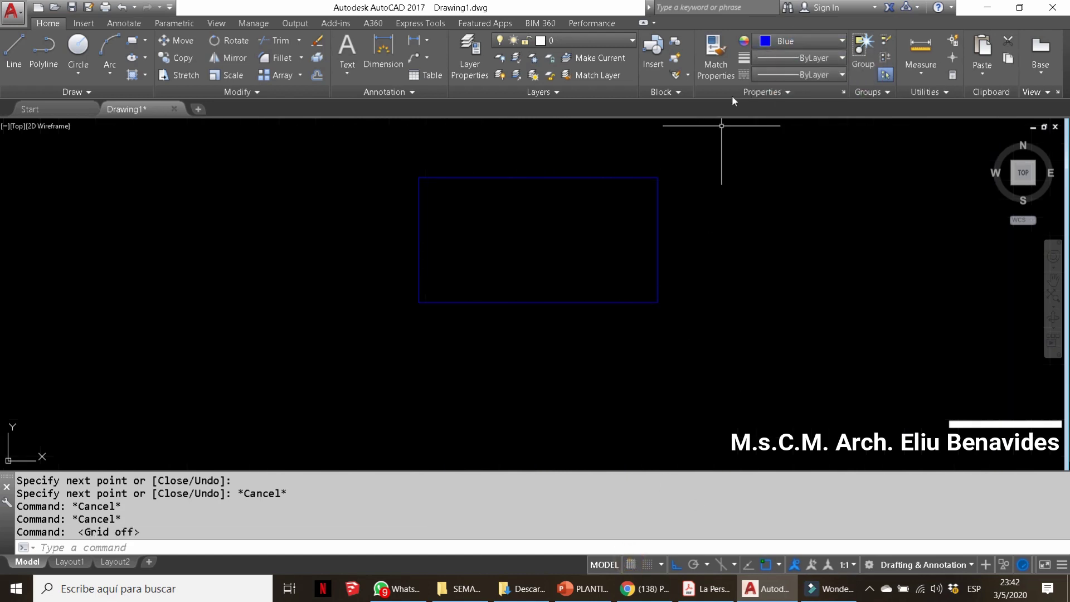
left_click(801, 41)
left_click(776, 183)
type("L")
key("Return")
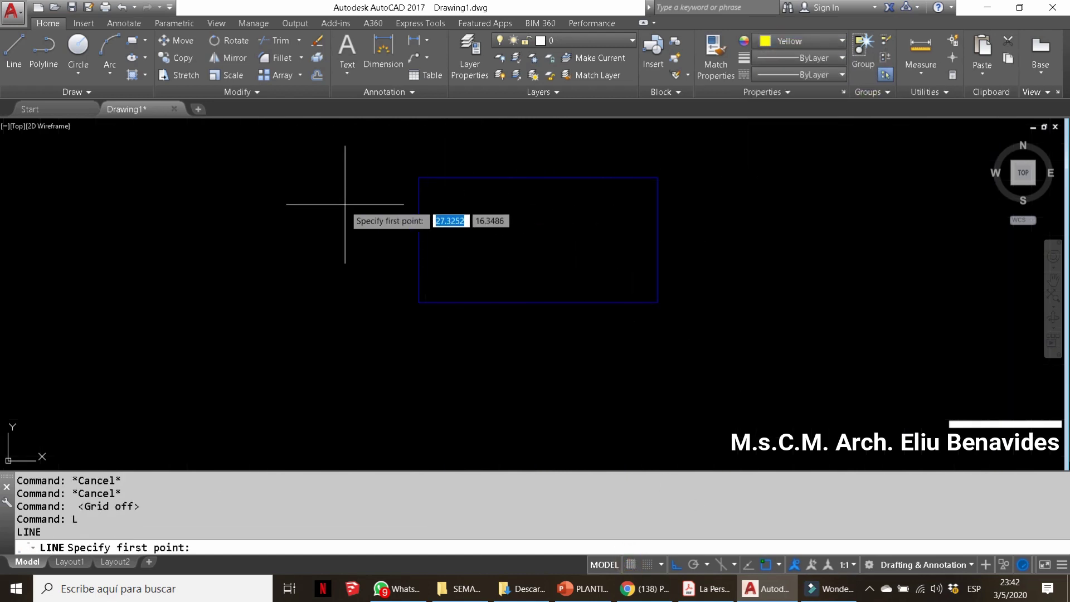
left_click(141, 205)
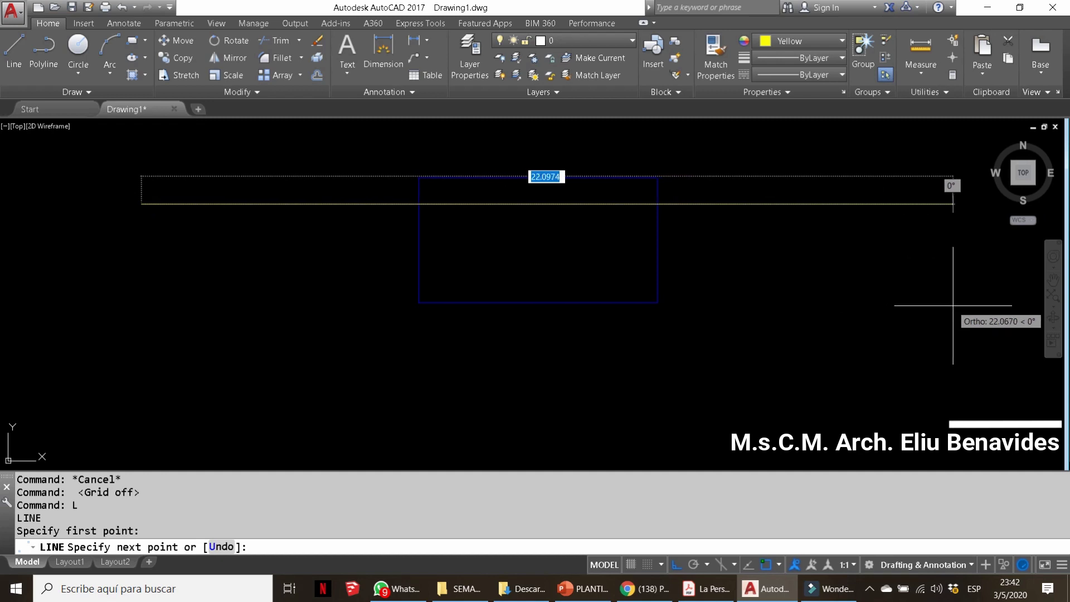
key("Escape")
Move the horizon line slightly lower across the rectangle
left_click_drag(972, 150, 750, 289)
type("M")
key("Return")
left_click(778, 283)
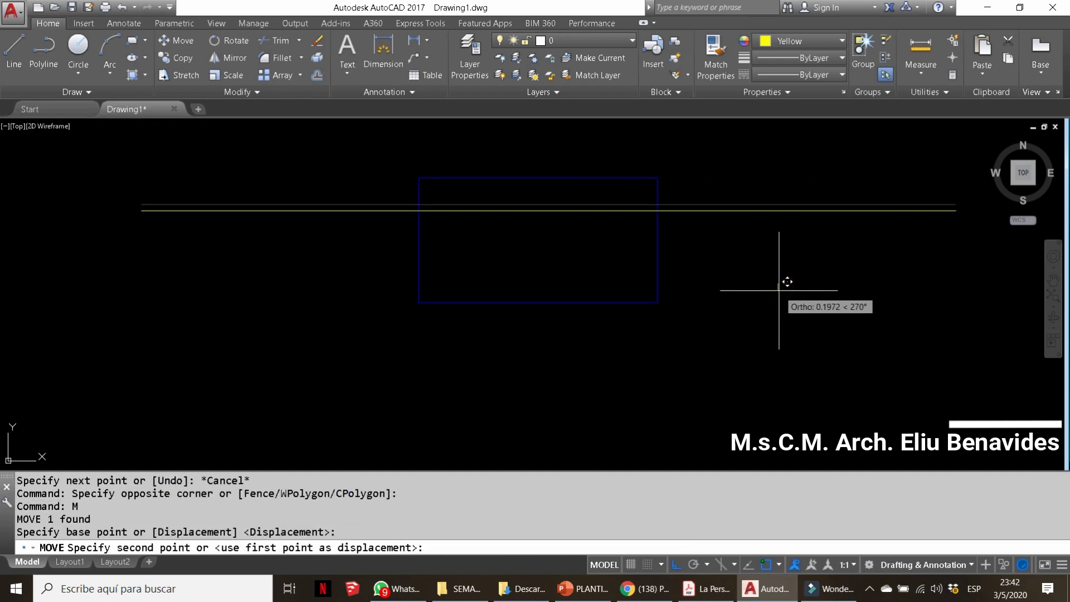
left_click(779, 292)
key("Escape")
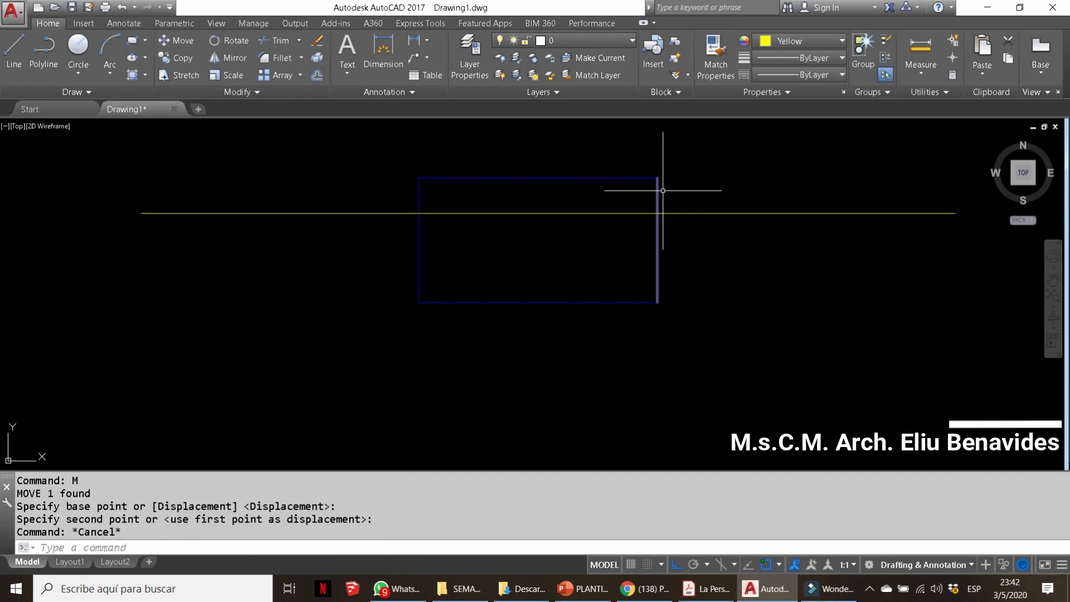
Change the current drawing colour to red
left_click(780, 41)
left_click(804, 183)
type("L")
key("Return")
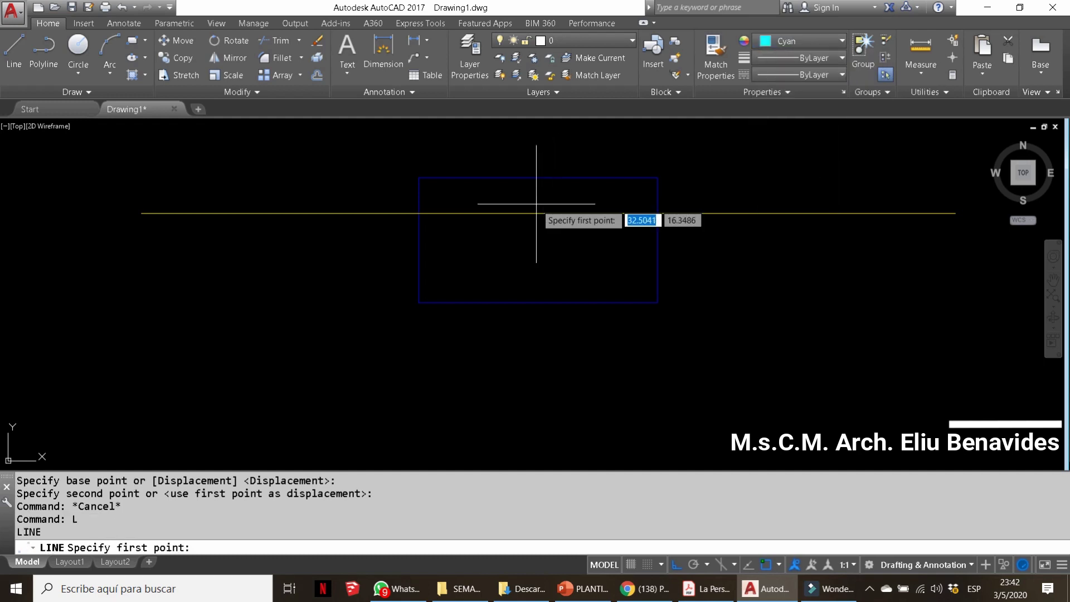
key("Escape")
key("Escape")
key("Escape")
left_click(788, 41)
left_click(761, 184)
Draw a red circle of radius 0.15 on the horizon line as the vanishing point
type("C")
key("Return")
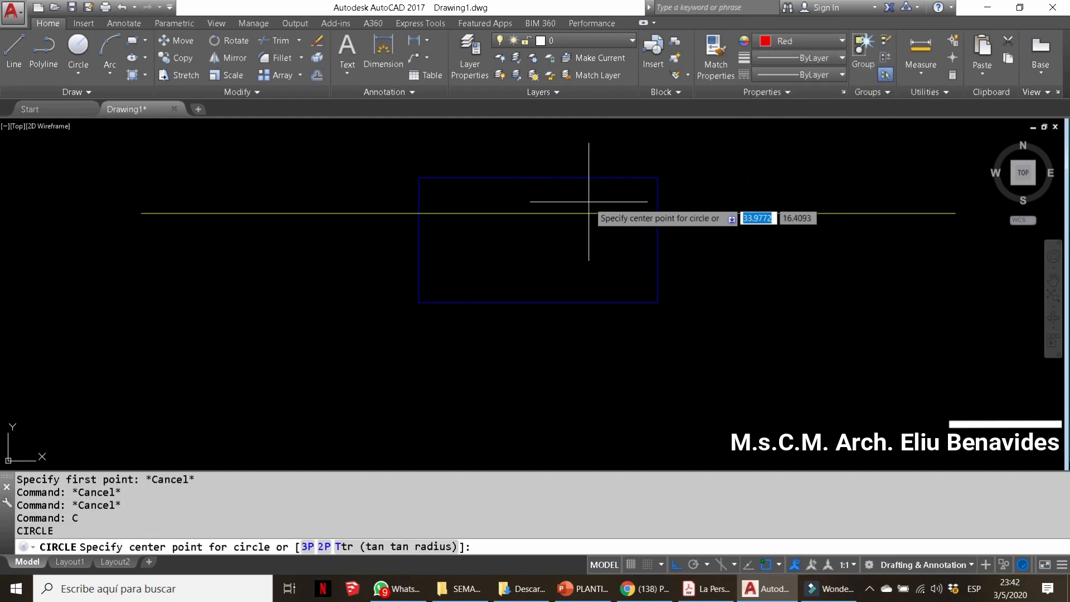
left_click(566, 212)
scroll(569, 216, "up", 5)
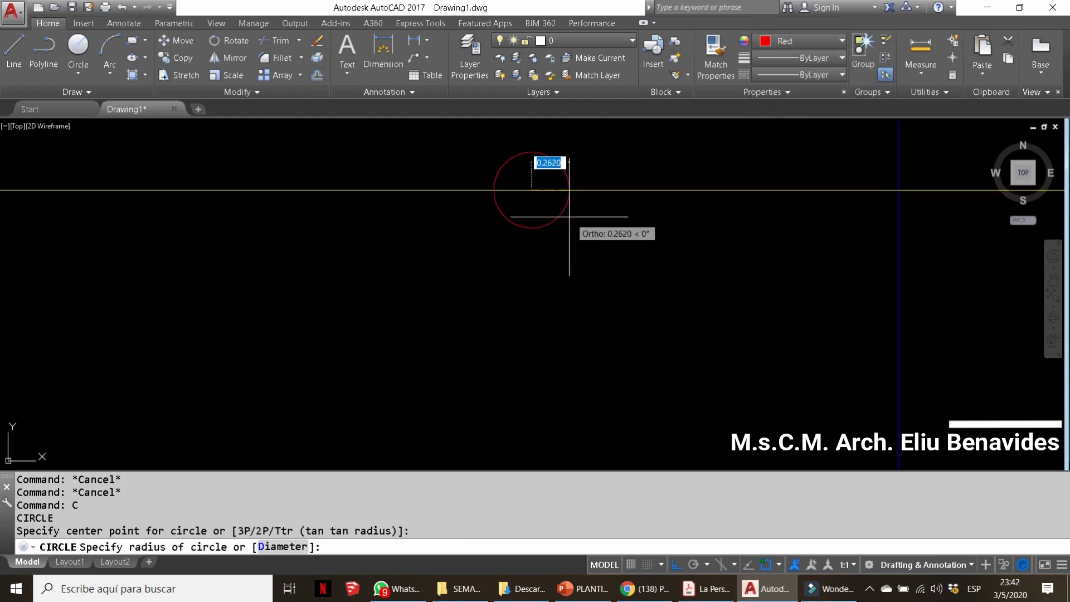
key("Return")
scroll(542, 210, "down", 3)
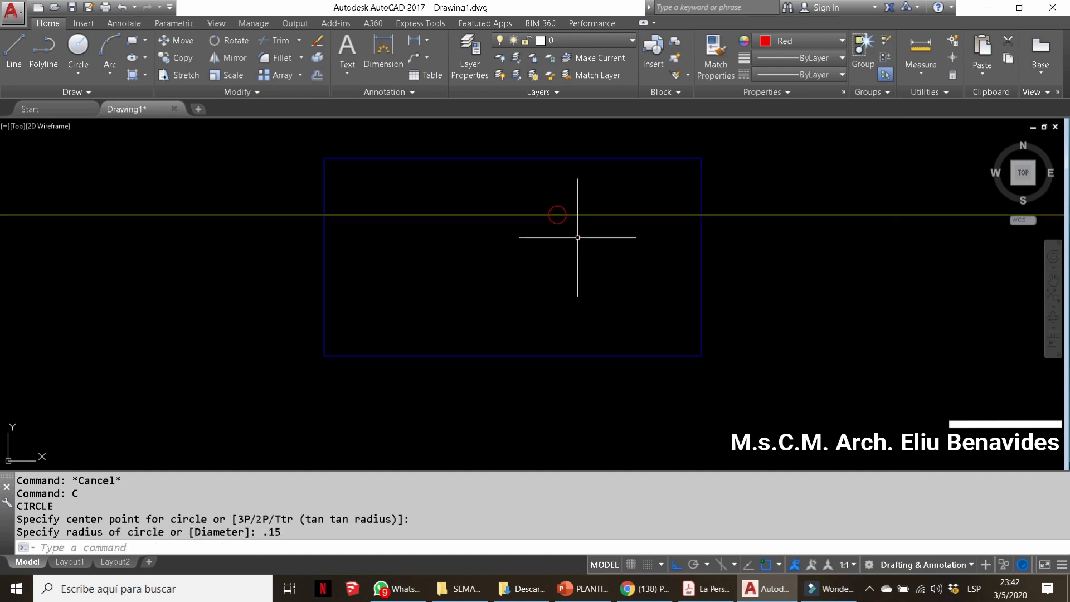
key("Escape")
key("Escape")
key("Escape")
Draw a short vertical line beside the vanishing-point circle
type("L")
key("Return")
scroll(544, 214, "up", 4)
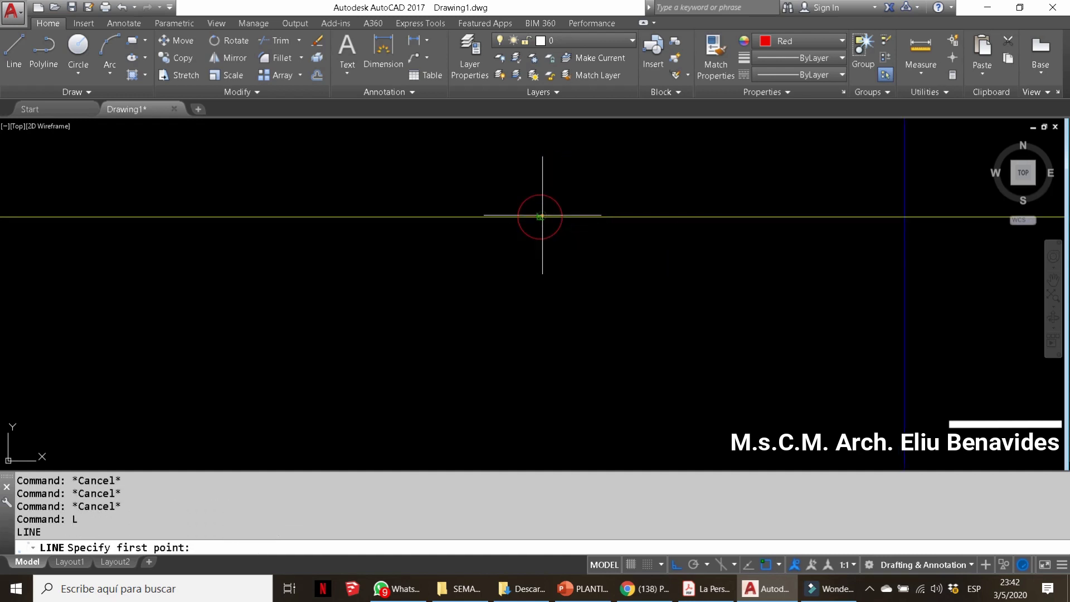
left_click(543, 215)
left_click(547, 162)
key("Escape")
left_click(548, 167)
Move the short line so it crosses the circle's centre
type("M")
key("Return")
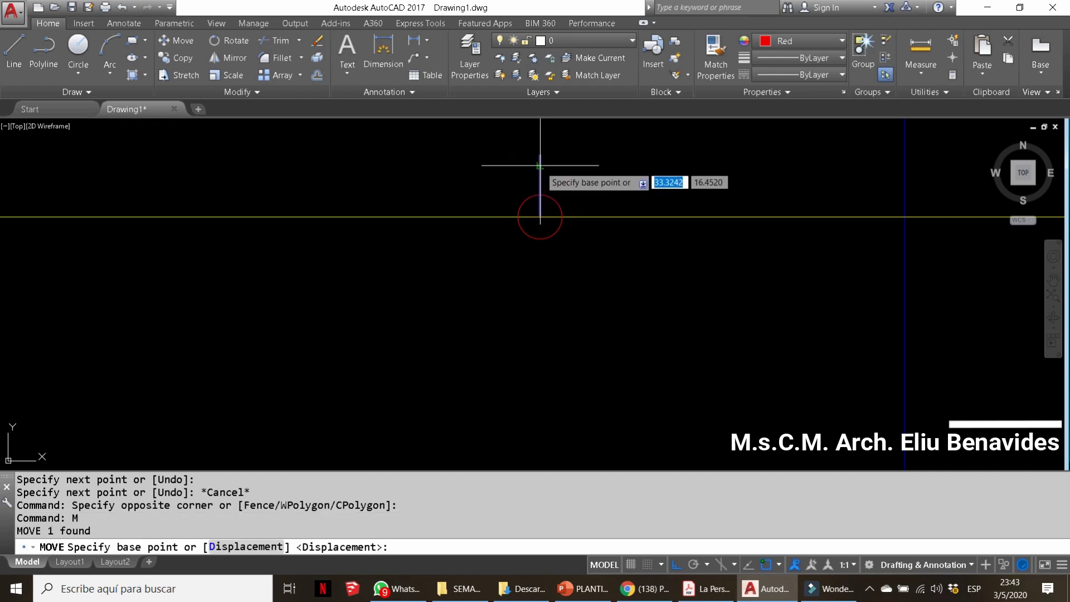
left_click(540, 174)
left_click(549, 210)
key("Escape")
key("Escape")
key("Escape")
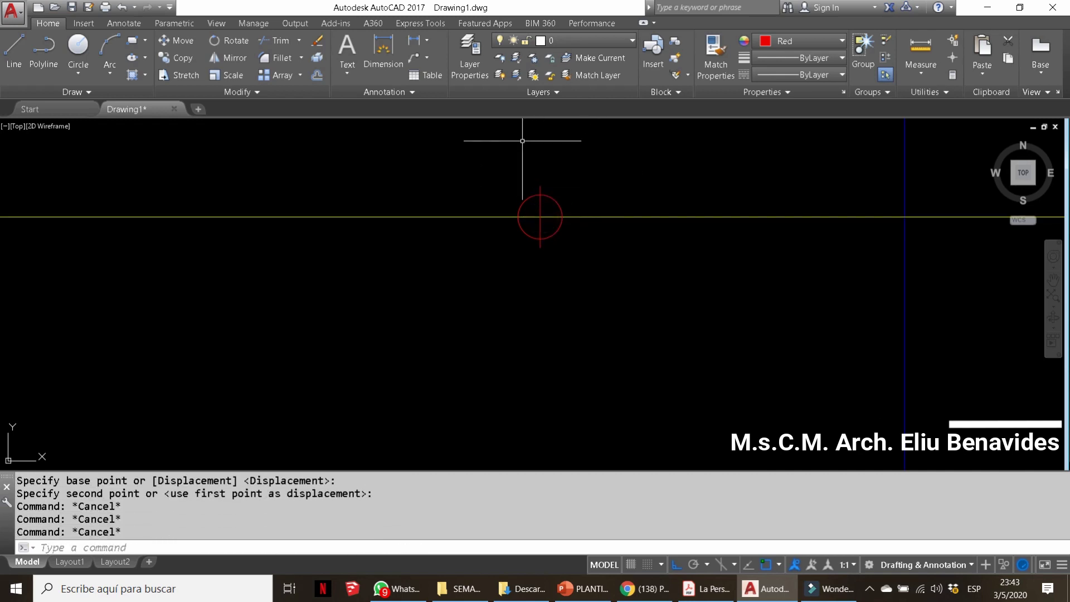
scroll(555, 204, "down", 3)
key("Escape")
key("Escape")
left_click(790, 44)
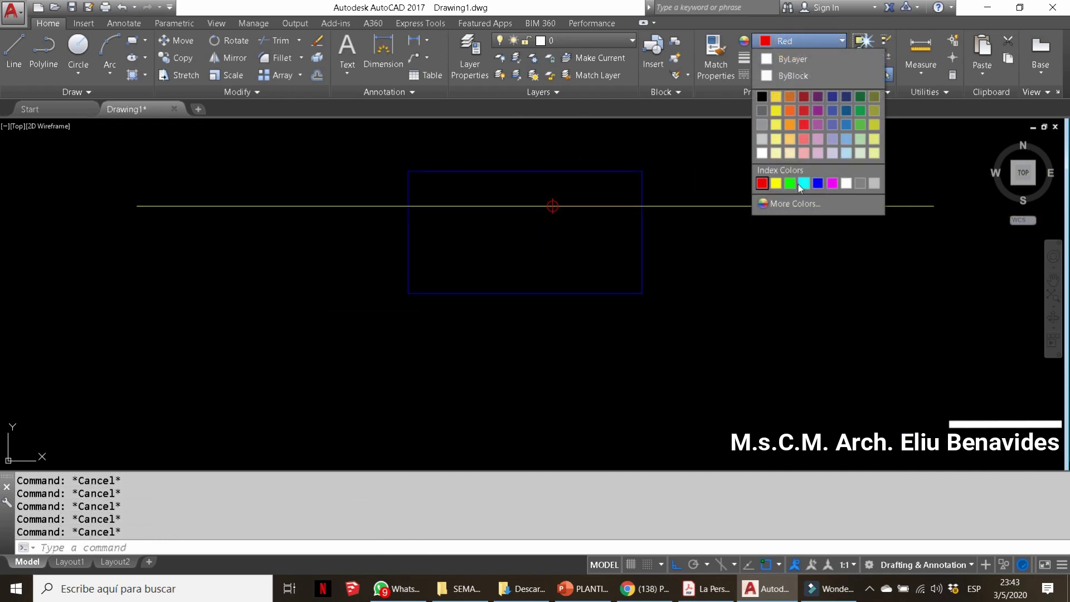
Draw a cyan line from the vanishing point to the rectangle's top-left corner
left_click(804, 182)
scroll(511, 171, "up", 2)
type("L")
key("Return")
left_click(578, 226)
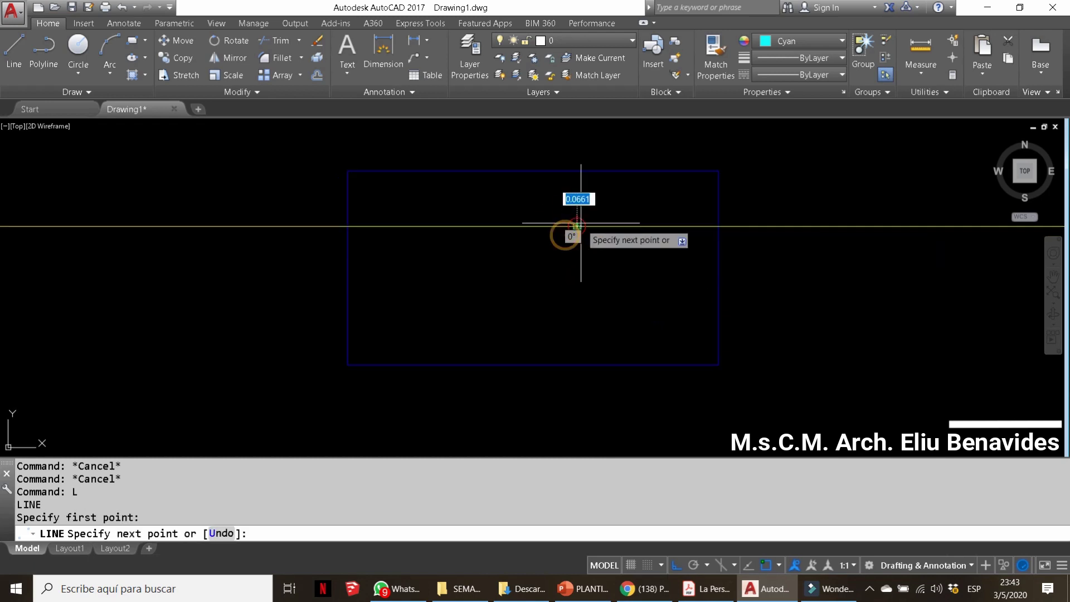
left_click(347, 170)
key("Escape")
Draw cyan lines from the vanishing point to the top-right and bottom-right corners
key("Return")
scroll(577, 226, "up", 2)
left_click(578, 227)
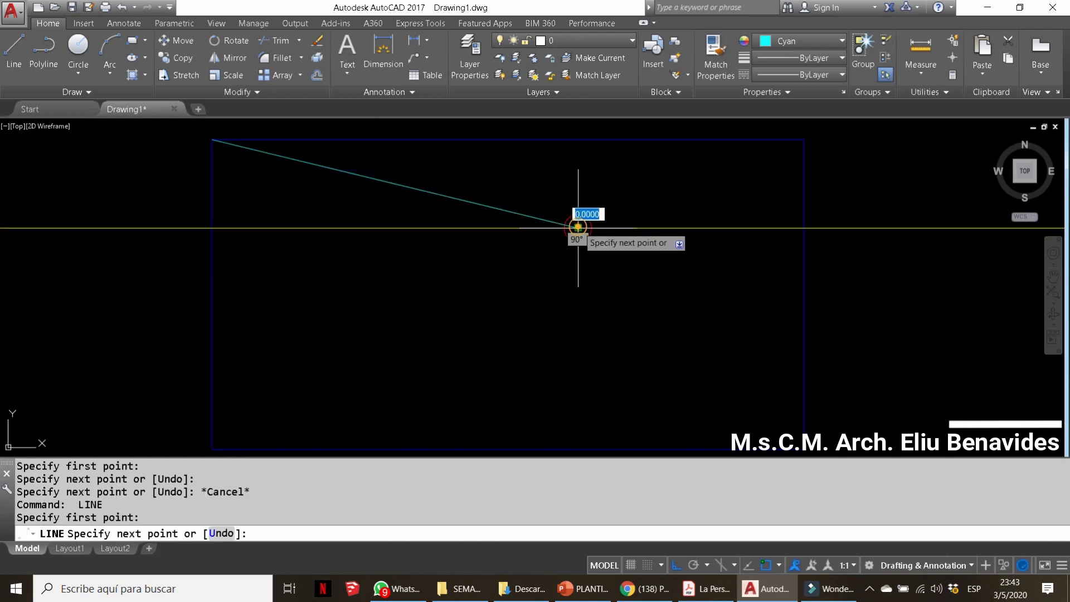
left_click(798, 139)
key("Escape")
key("Return")
left_click(574, 180)
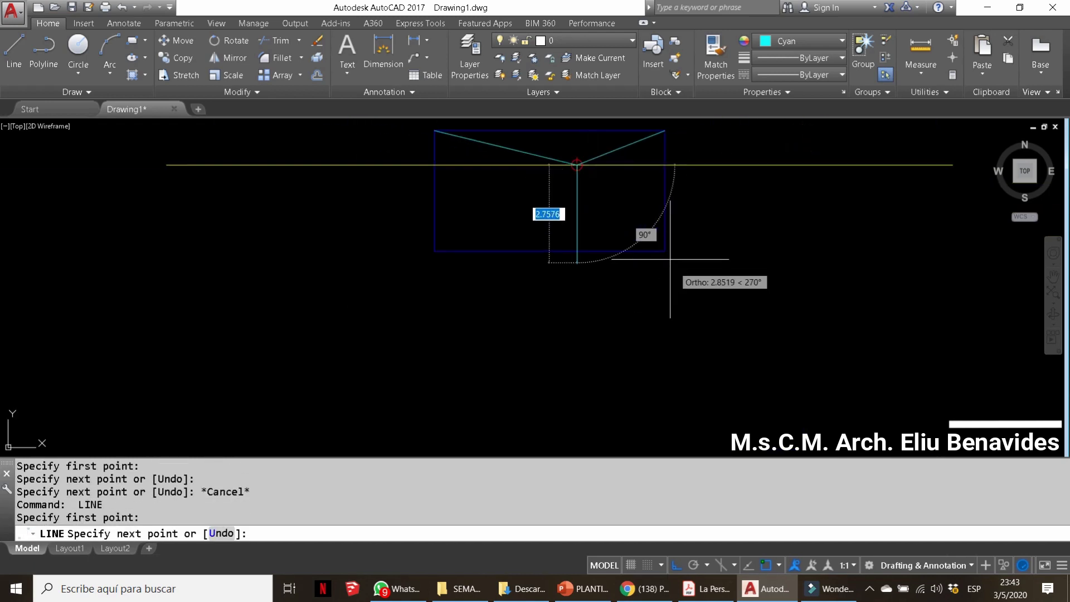
left_click(677, 273)
key("Escape")
Connect the rectangle's bottom-left corner to the vanishing point with a cyan line
key("Return")
scroll(590, 182, "up", 2)
left_click(550, 162)
scroll(550, 161, "down", 2)
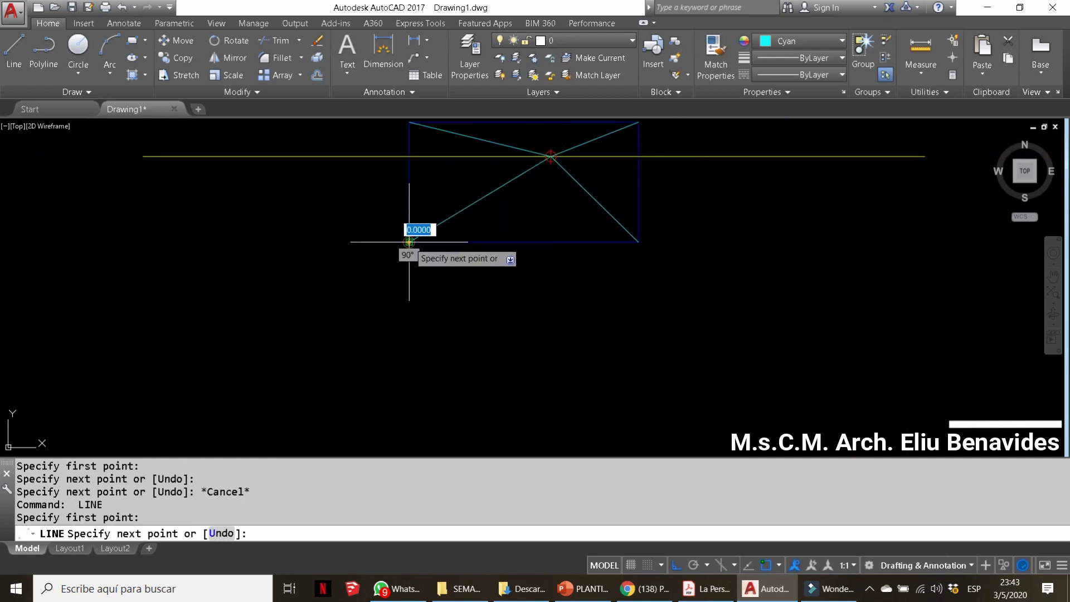
left_click(410, 241)
key("Escape")
key("Escape")
key("Escape")
key("Escape")
key("Escape")
scroll(482, 279, "down", 2)
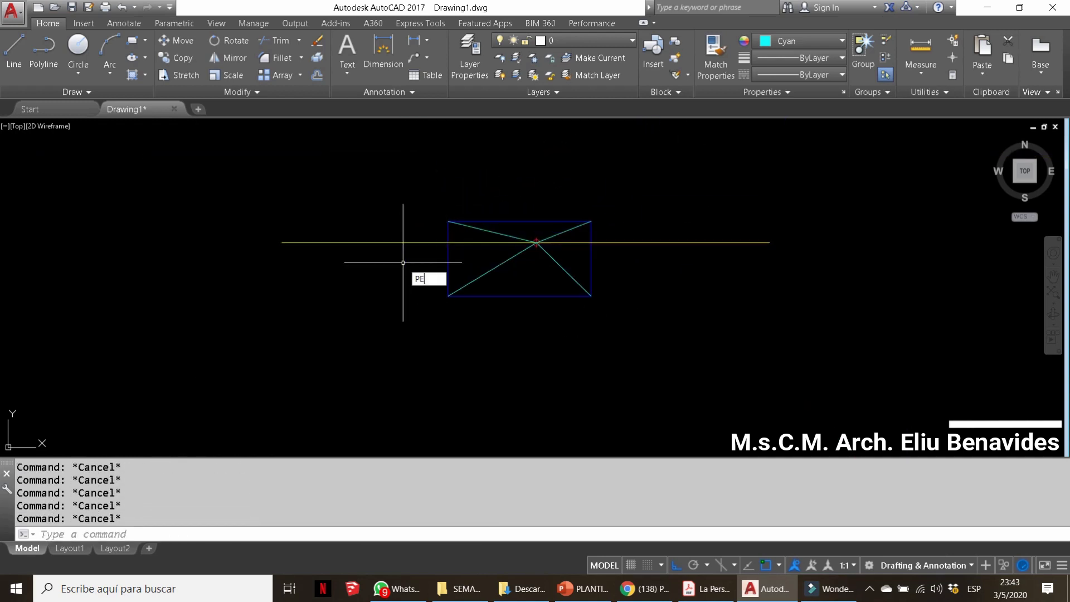
Run PEDIT with Multiple and window-select the rectangle's edges
key("Return")
type("M")
key("Return")
left_click_drag(430, 198, 463, 310)
left_click_drag(602, 304, 588, 258)
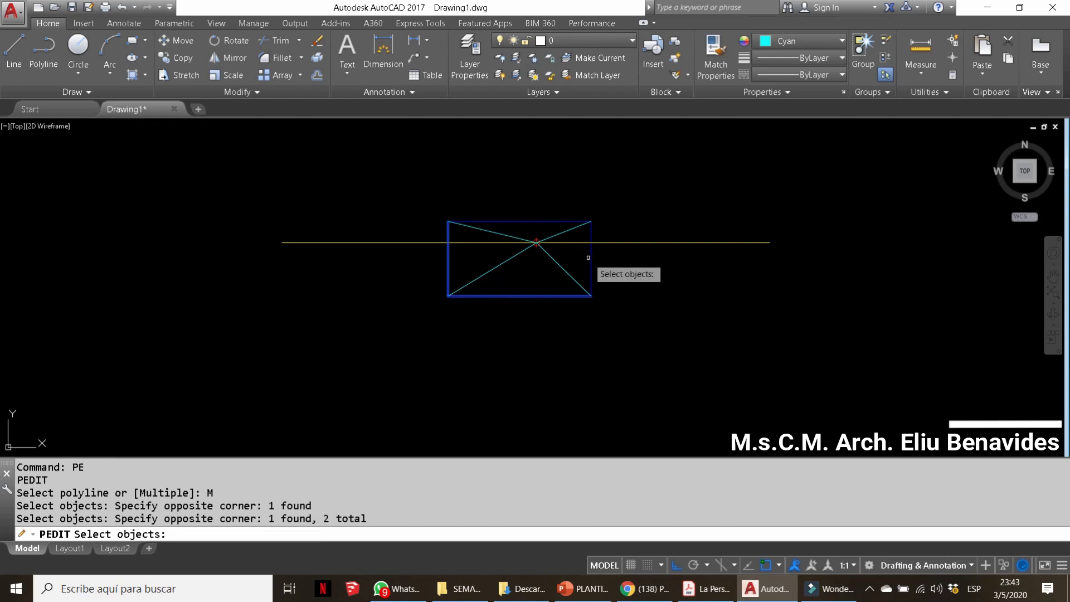
left_click_drag(551, 228, 535, 211)
key("Return")
Join the selected edges into a single polyline and begin an offset
key("Return")
type("J")
key("Return")
key("Return")
key("Return")
key("Escape")
key("Escape")
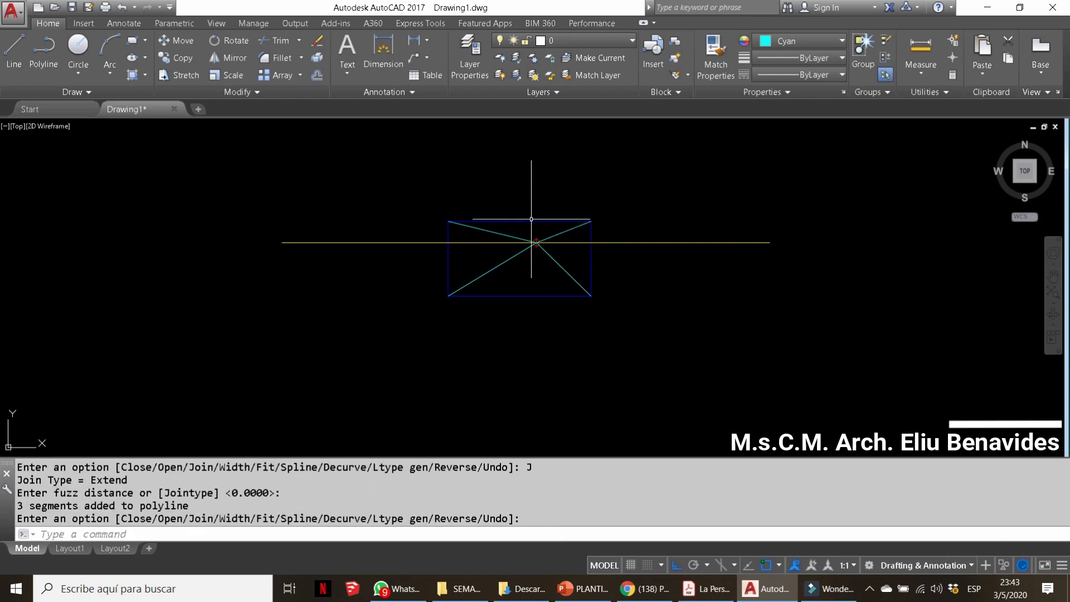
type("O")
key("Return")
Offset the rectangle outward by 4 units
type("4")
Extend the four cyan diagonal ends to the outer offset rectangle
key("Return")
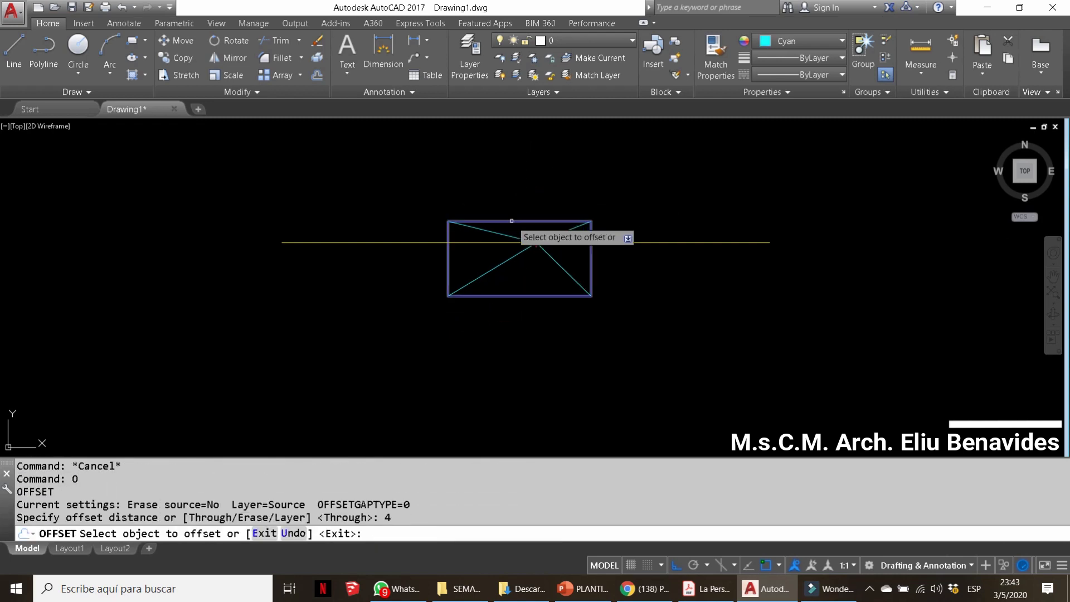
left_click(509, 221)
left_click(489, 185)
key("Escape")
key("Escape")
type("EX")
key("Return")
left_click_drag(401, 195, 348, 184)
key("Return")
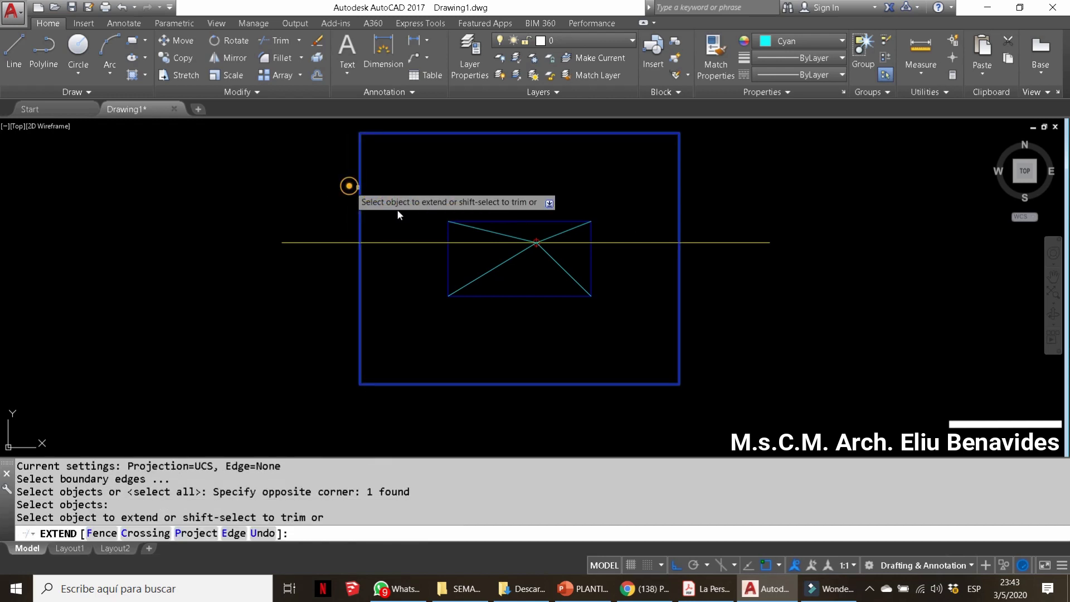
left_click(466, 227)
left_click(568, 230)
left_click(579, 285)
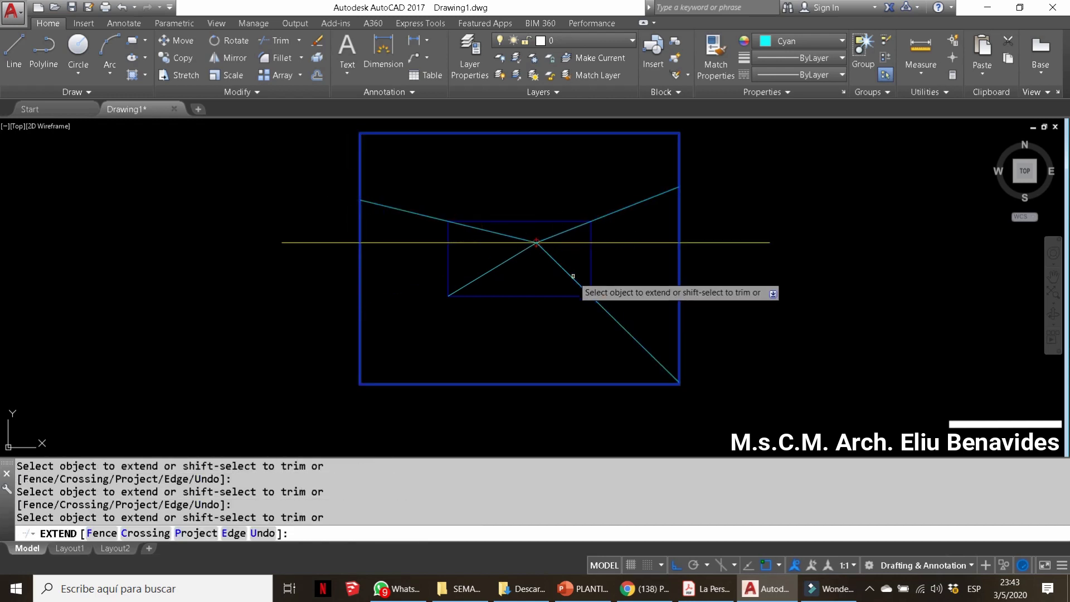
left_click(469, 284)
key("Escape")
Erase the temporary outer offset rectangle
left_click(457, 362)
left_click(430, 410)
key("Delete")
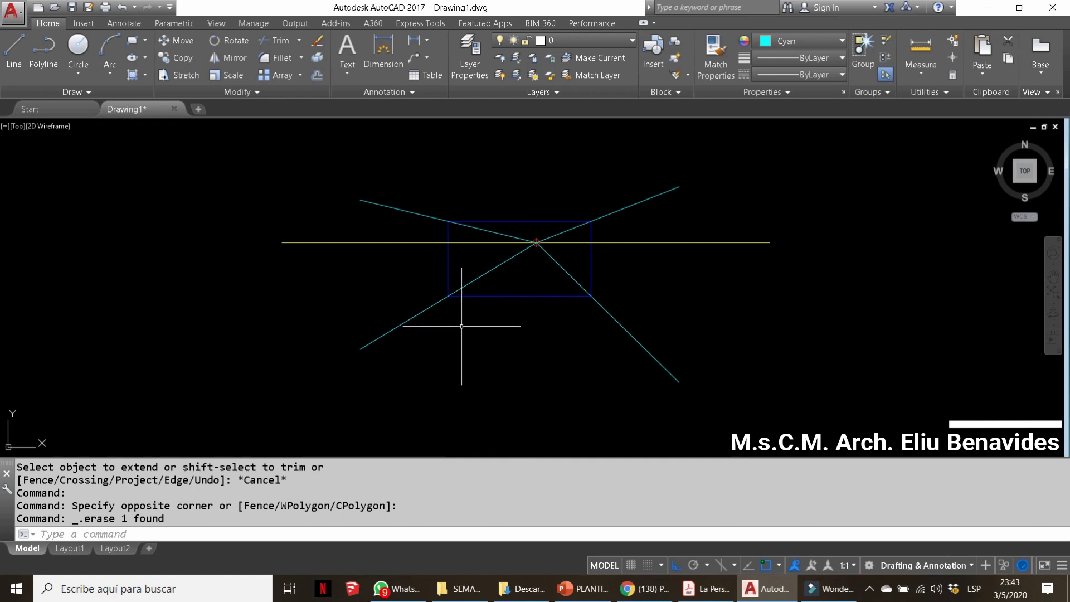
scroll(477, 321, "up", 2)
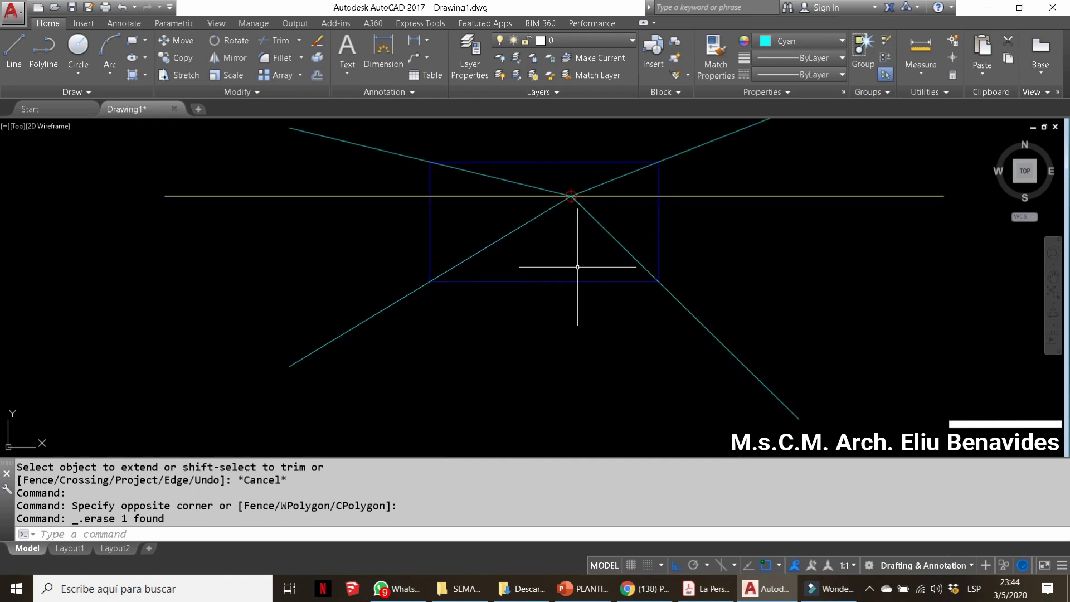
left_click(801, 44)
Switch the colour to red and draw the box's front face rectangle with LINE
left_click(761, 183)
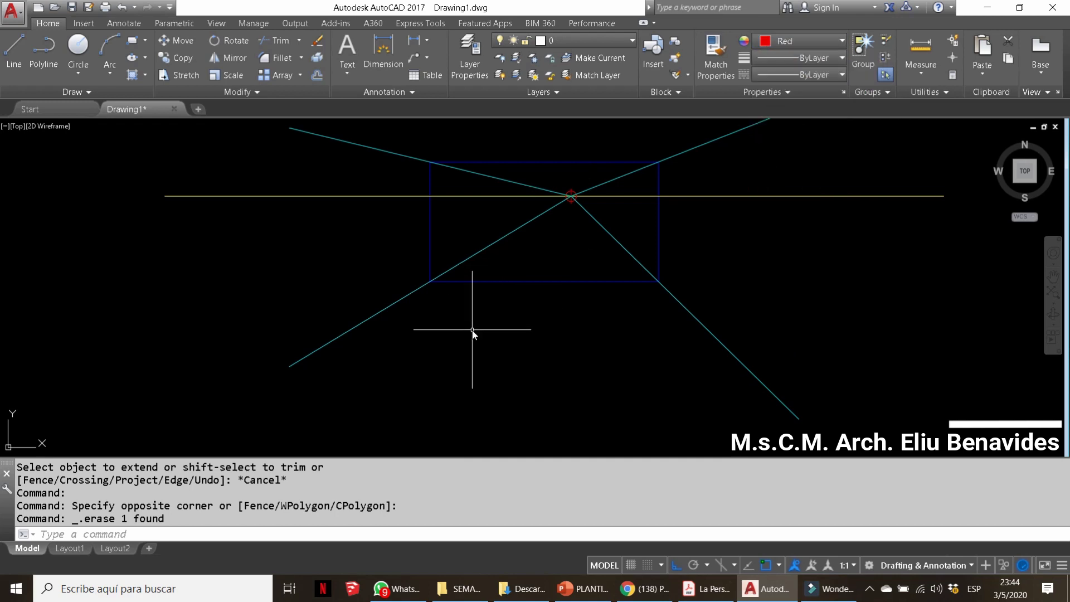
type("l")
key("Return")
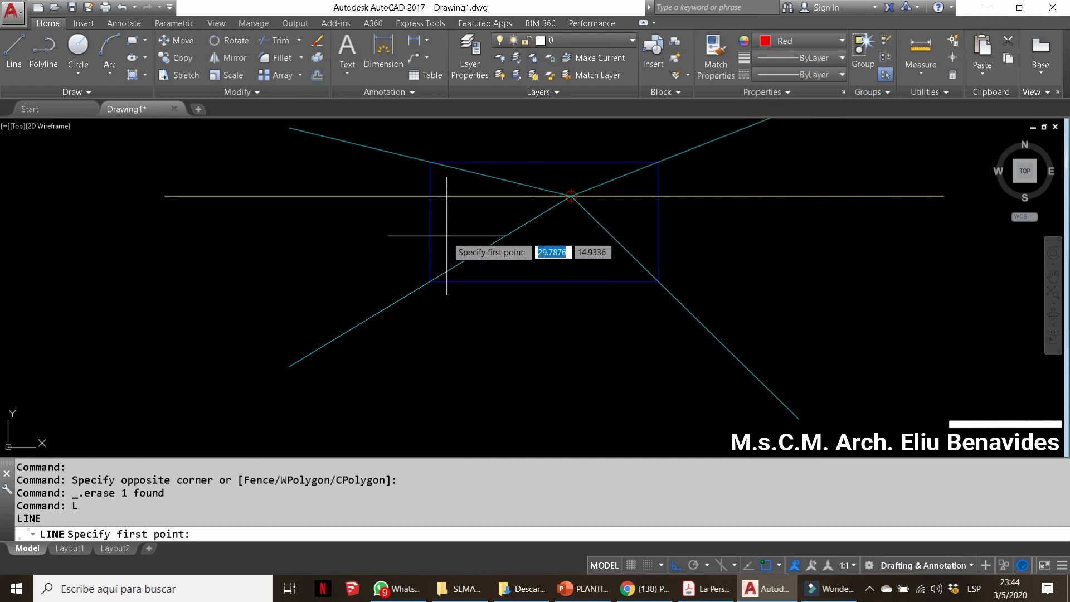
left_click(446, 236)
scroll(453, 293, "up", 2)
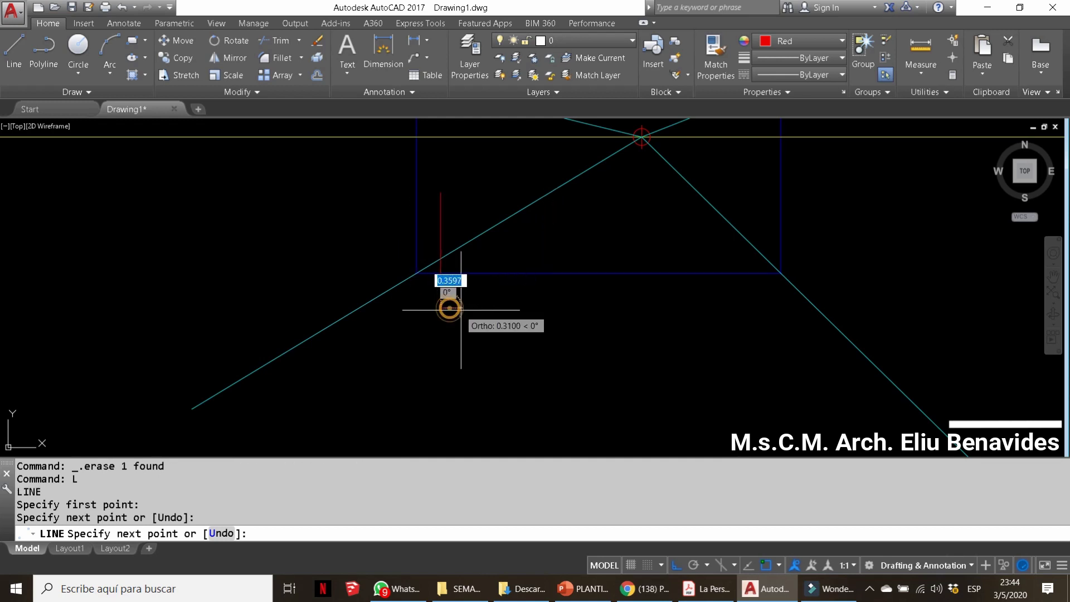
left_click(494, 316)
scroll(490, 227, "up", 4)
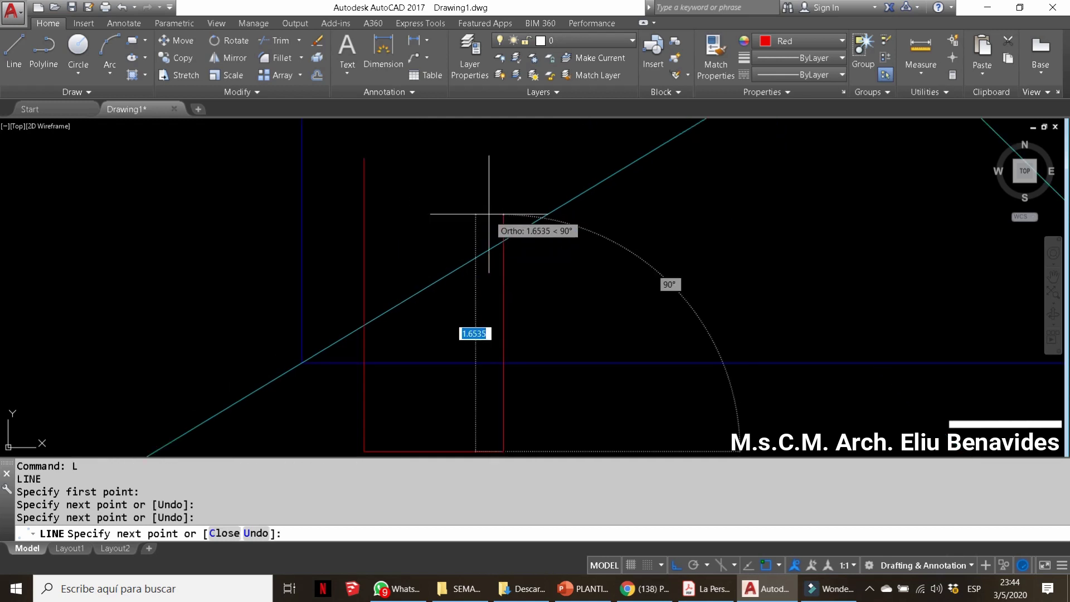
left_click(504, 212)
left_click(363, 210)
key("Escape")
key("Escape")
key("Escape")
Start a trim around the red front rectangle, then cancel it
type("tr")
key("Return")
left_click(385, 191)
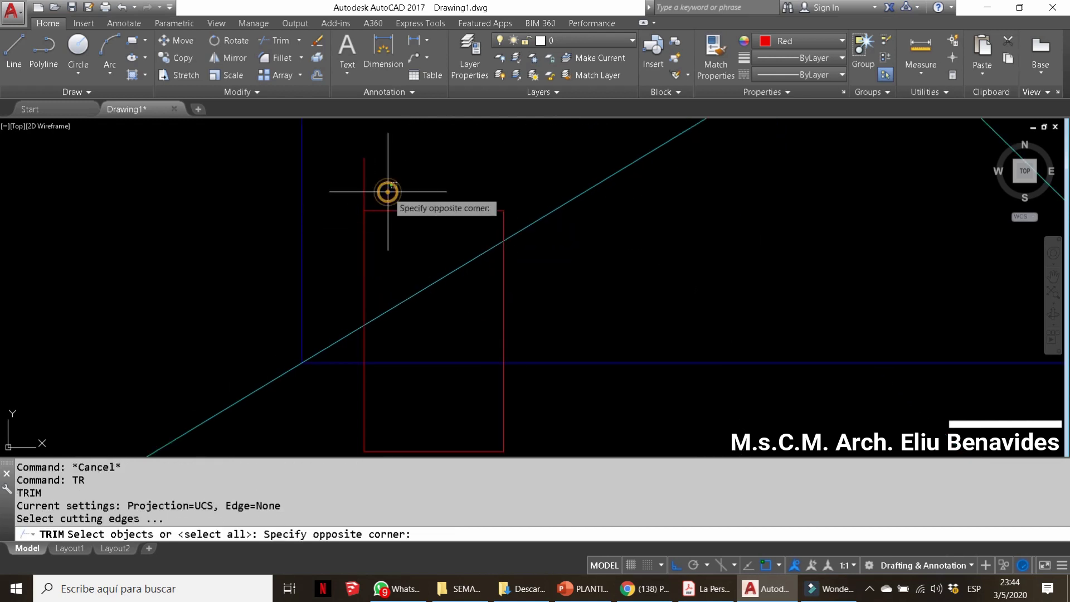
key("Escape")
key("Return")
key("Return")
scroll(360, 222, "down", 5)
key("Escape")
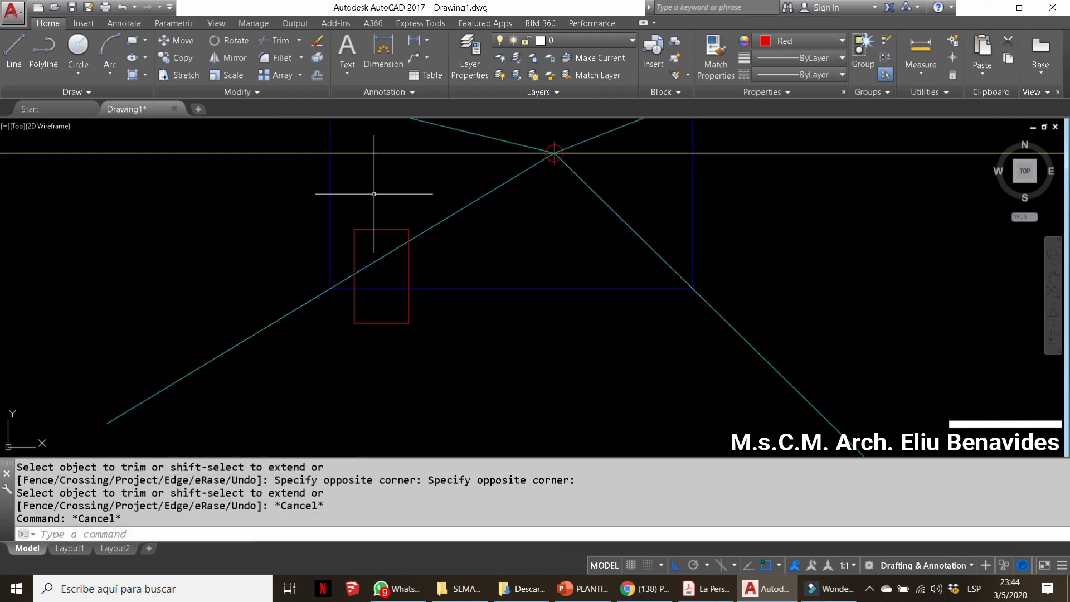
Draw three receding lines from the front face corners to the vanishing point
type("l")
key("Return")
left_click(355, 227)
left_click(566, 191)
key("Escape")
key("Return")
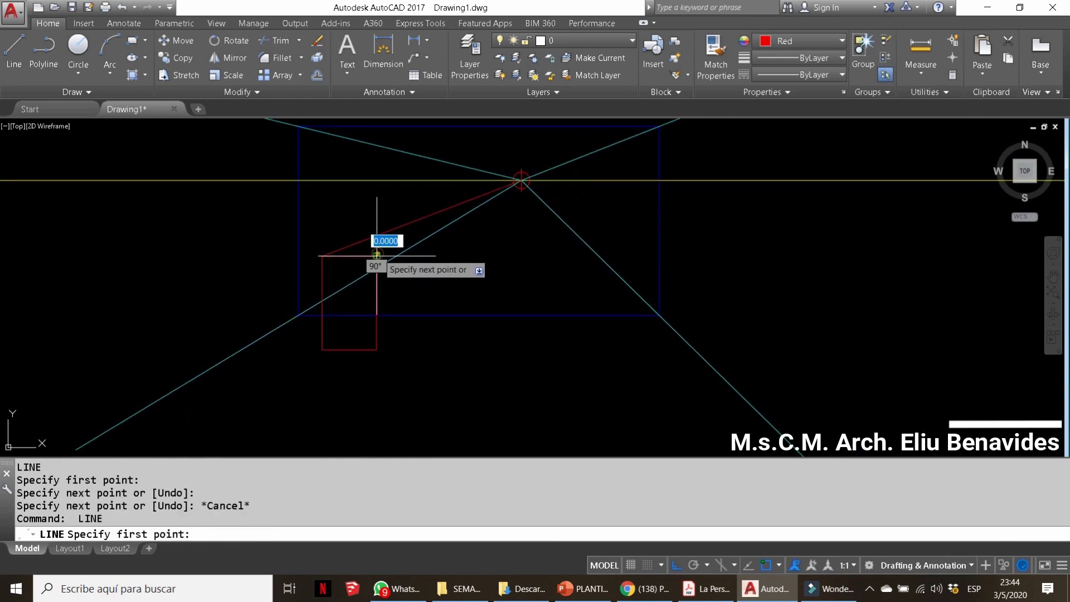
left_click(377, 256)
left_click(529, 174)
key("Escape")
key("Return")
left_click(387, 355)
scroll(529, 185, "up", 3)
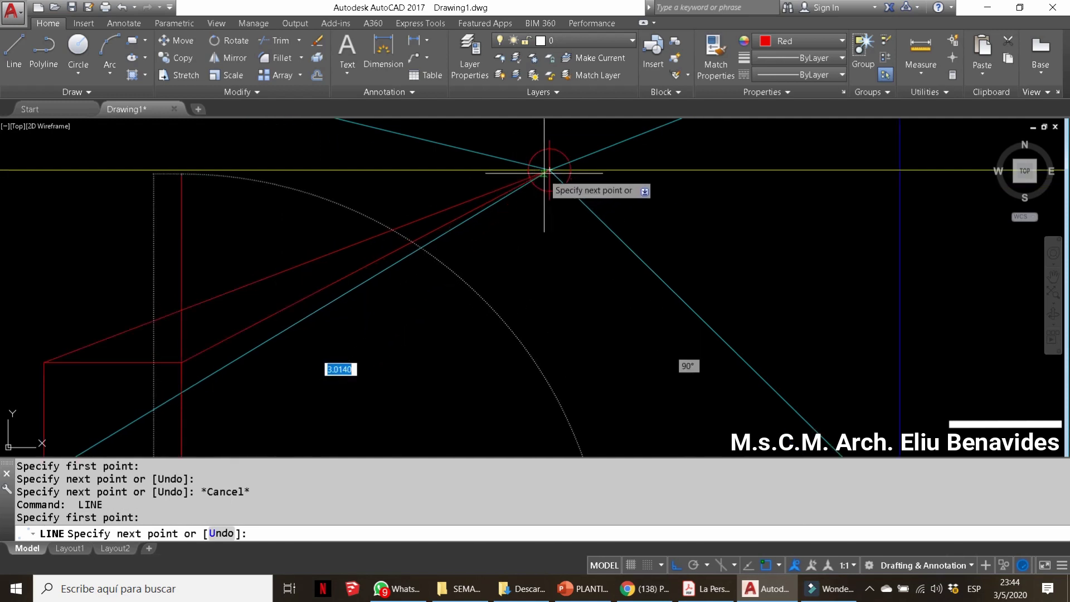
left_click(544, 179)
key("Escape")
key("Escape")
key("Escape")
scroll(513, 186, "down", 3)
scroll(390, 251, "up", 1)
scroll(296, 239, "up", 2)
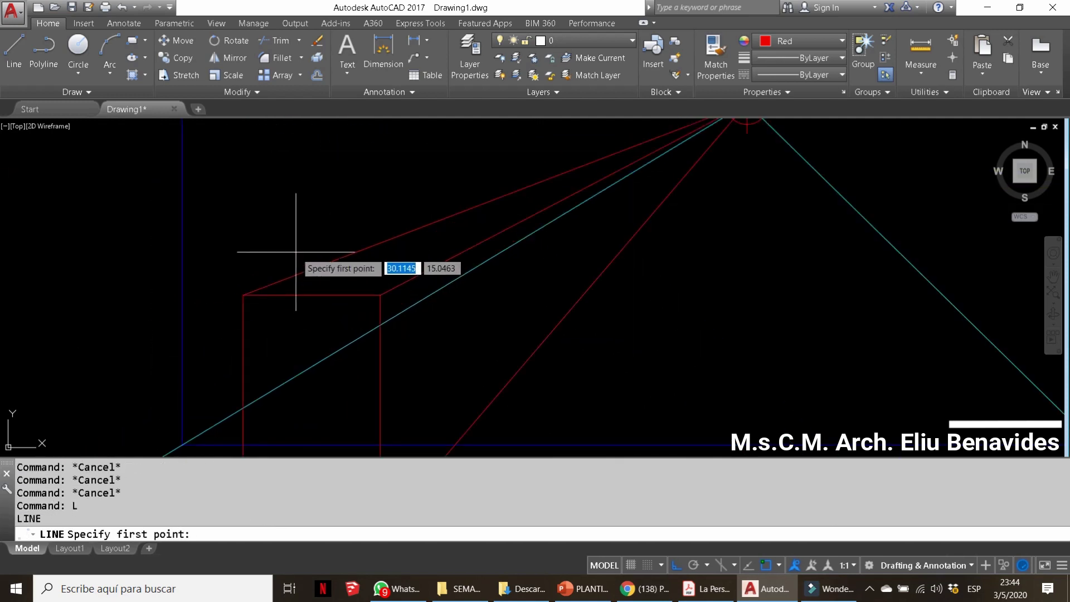
Draw the box's back top edge between the receding lines
left_click(296, 239)
scroll(454, 252, "up", 2)
left_click(532, 244)
key("Escape")
key("Return")
left_click(495, 244)
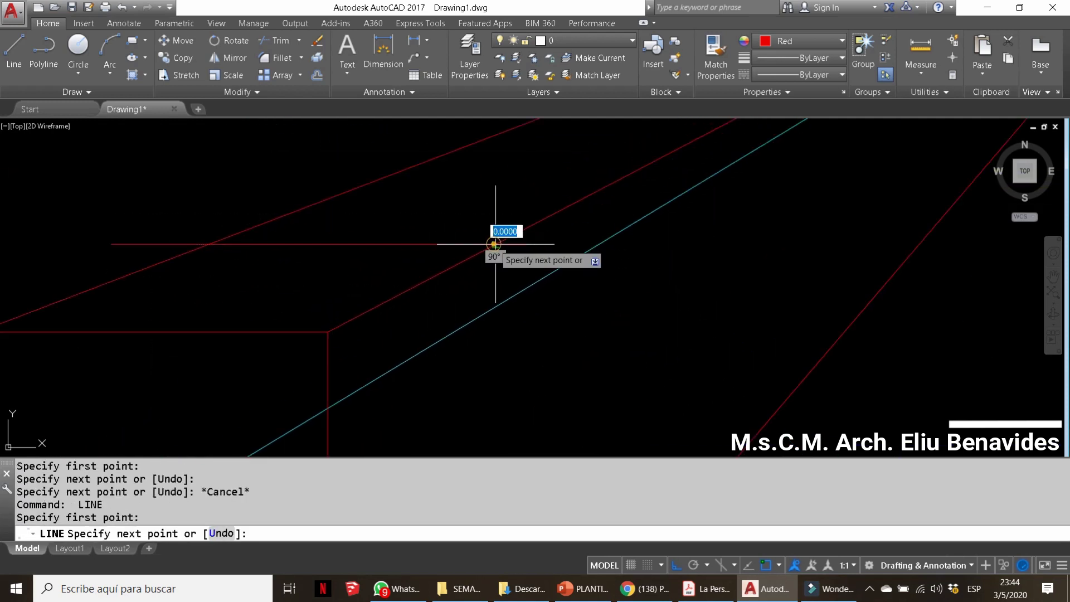
scroll(494, 239, "down", 6)
scroll(494, 382, "up", 2)
key("Escape")
key("Escape")
Move the vertical line left onto the box's back corner
left_click(507, 287)
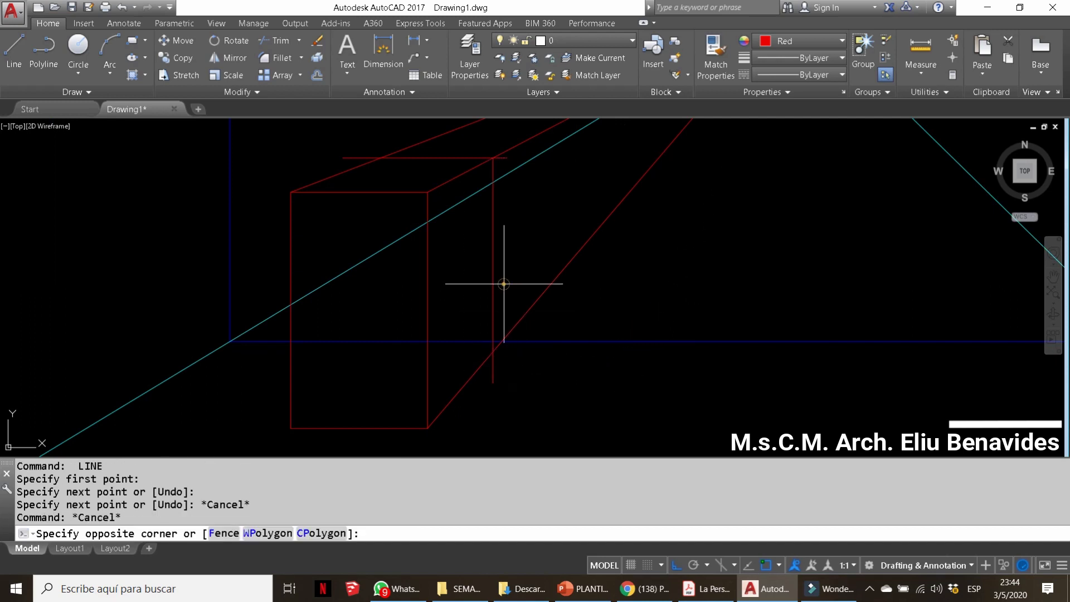
left_click(479, 335)
type("m")
key("Return")
left_click(601, 390)
left_click(579, 386)
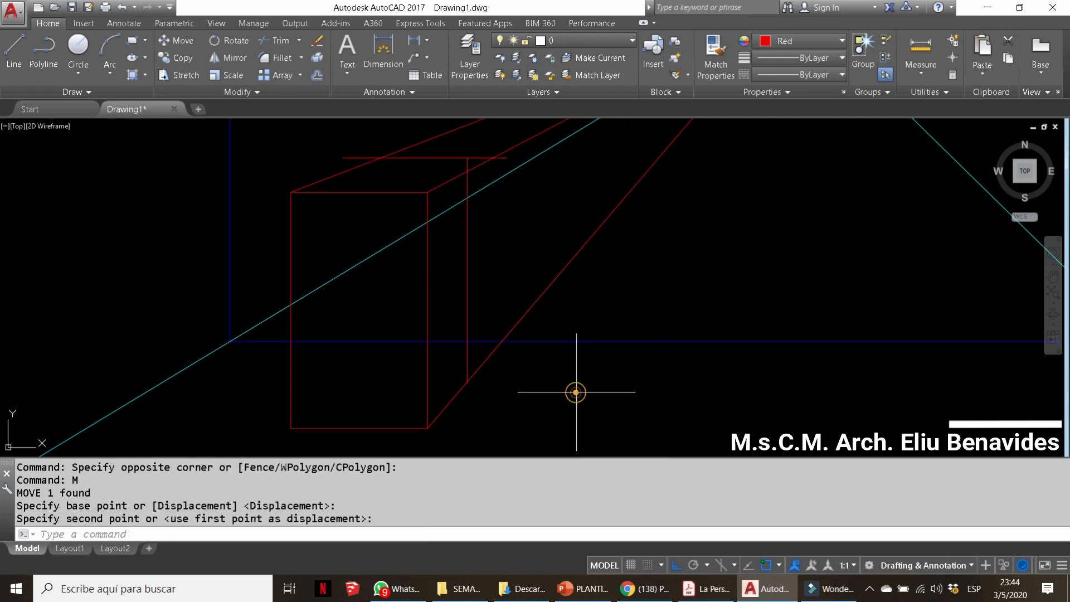
key("Escape")
key("Escape")
Select the top horizontal line and start moving it, then cancel
scroll(455, 161, "up", 4)
left_click(491, 134)
left_click(471, 191)
key("m")
key("Return")
left_click(486, 149)
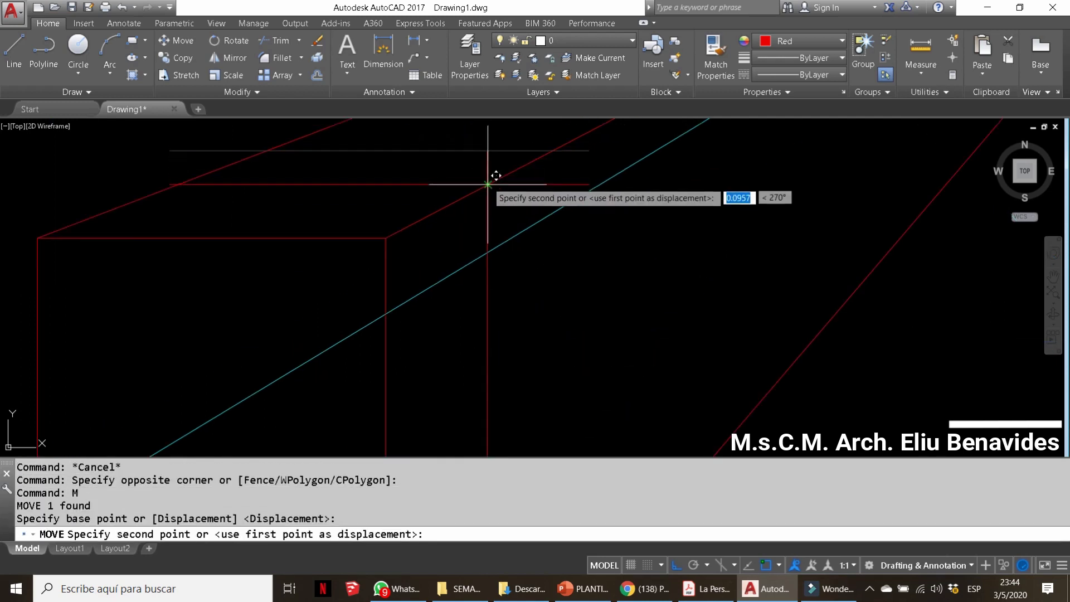
key("Escape")
key("Escape")
key("Escape")
scroll(387, 194, "down", 4)
Start a trim using the vertical line as cutting edge, then cancel
type("tr")
key("Return")
scroll(433, 195, "up", 3)
key("Return")
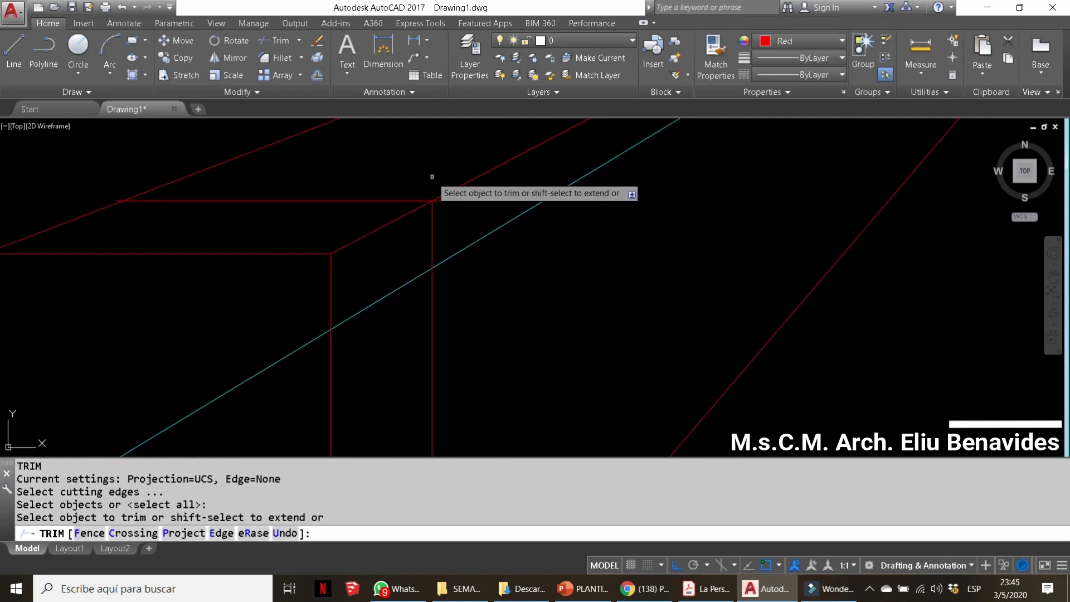
key("Escape")
key("Return")
left_click(443, 248)
key("Escape")
Try another trim with every line as an edge, then cancel it
scroll(334, 180, "down", 3)
key("Return")
key("Return")
scroll(341, 216, "up", 5)
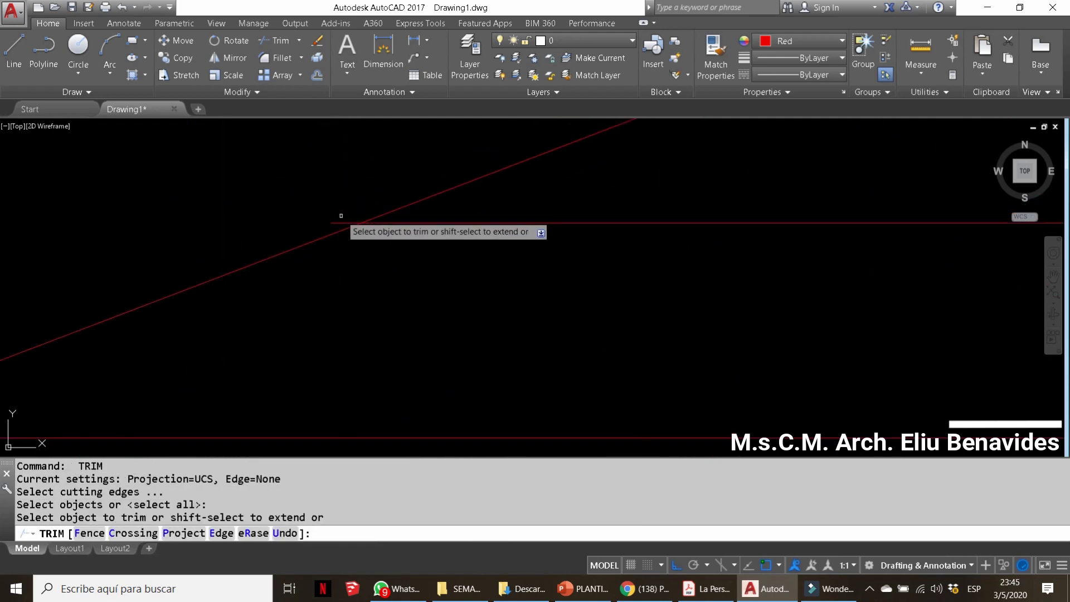
left_click(334, 220)
key("Escape")
scroll(406, 167, "down", 3)
scroll(454, 263, "up", 3)
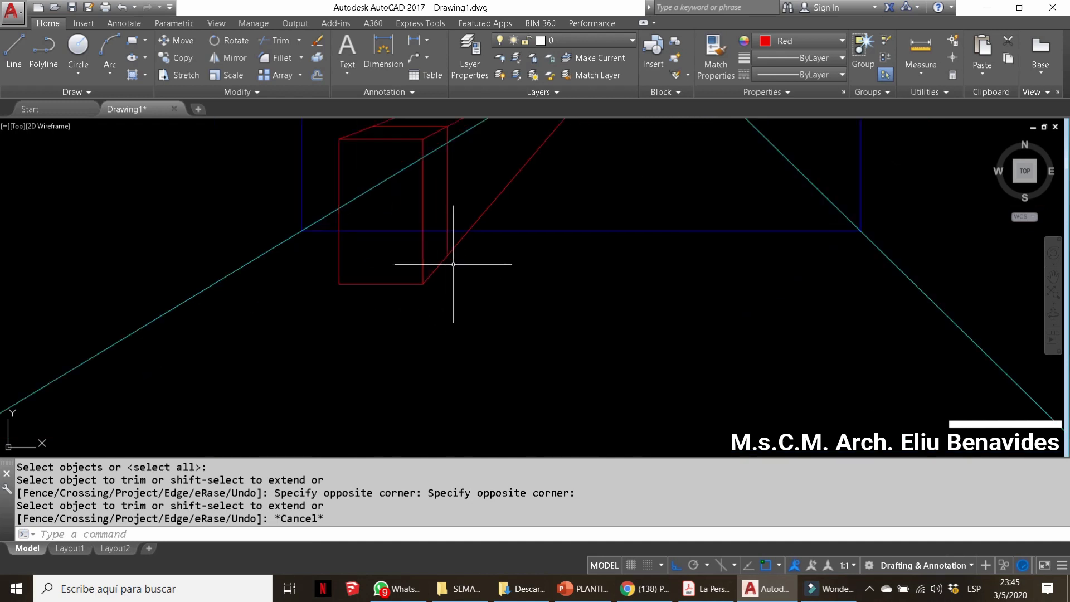
key("Escape")
key("Escape")
key("Escape")
Trim off an overhanging segment of the red box
type("tr")
key("Return")
key("Return")
left_click(456, 200)
key("Escape")
scroll(490, 318, "down", 4)
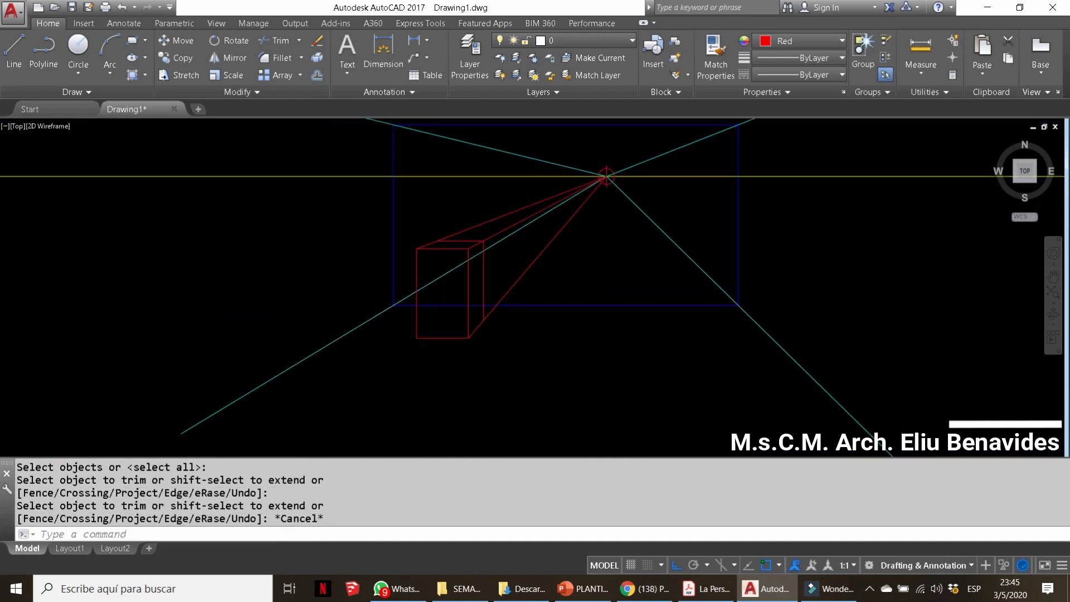
scroll(502, 329, "up", 4)
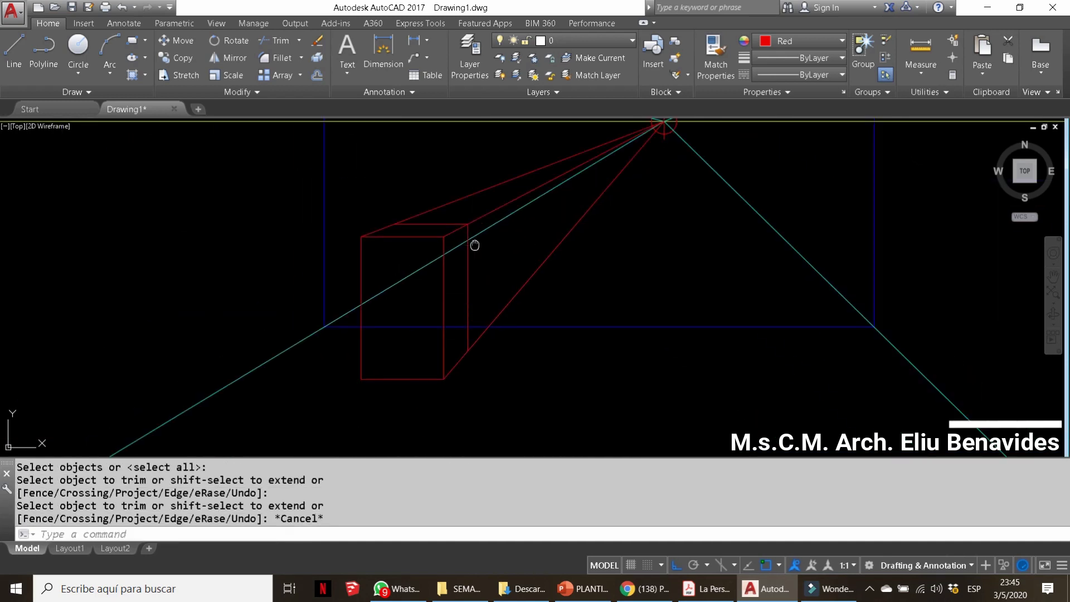
Trim the excess receding lines beyond the box using two cutting edges
middle_click_drag(474, 245, 450, 270)
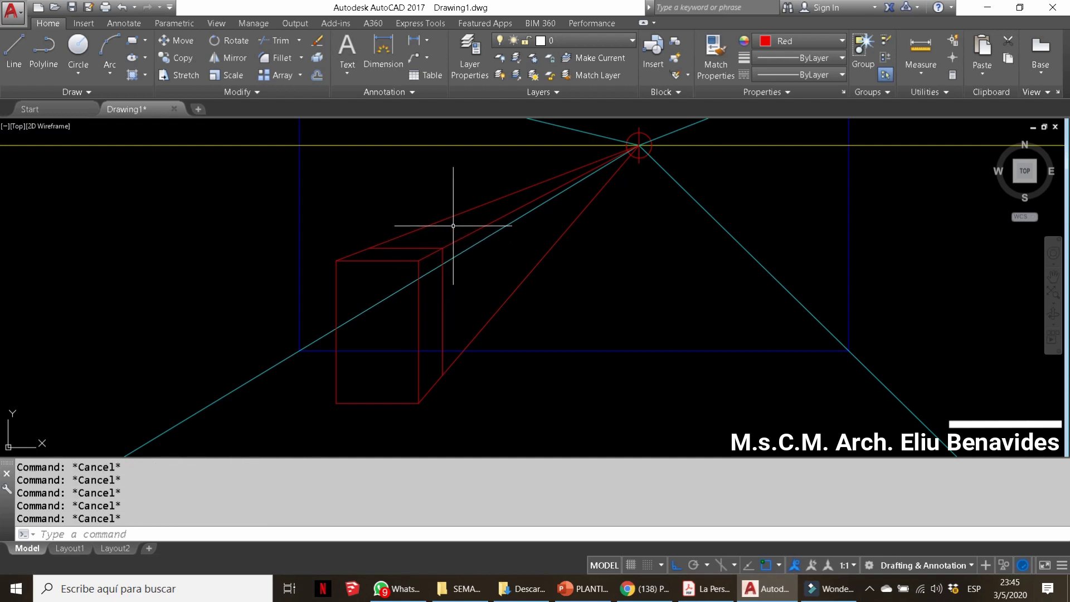
type("TR")
key("Return")
left_click(443, 264)
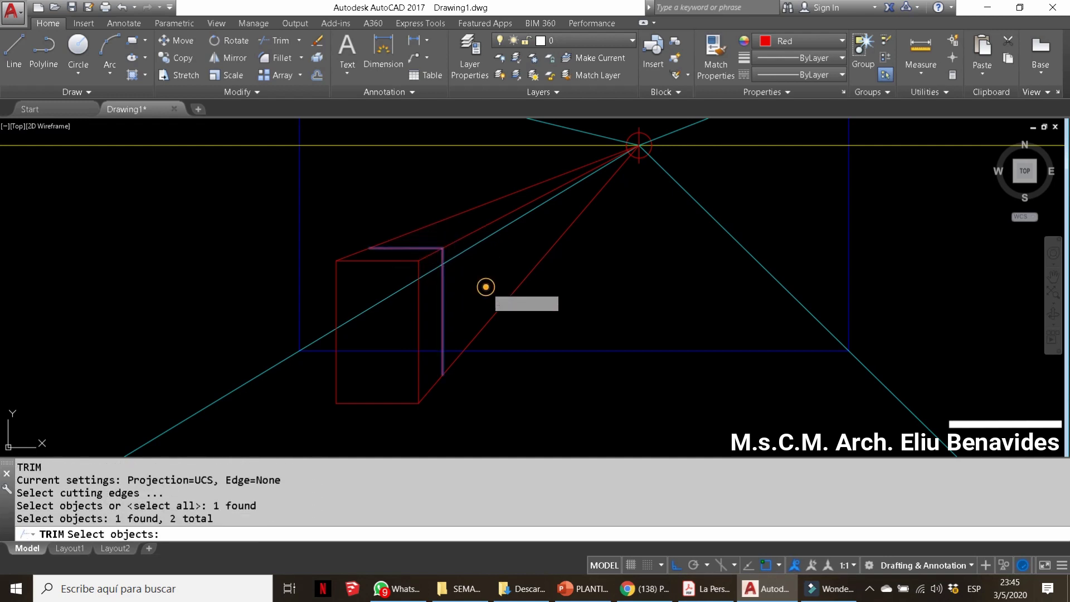
left_click(444, 251)
key("Return")
left_click(468, 237)
left_click(449, 208)
key("Escape")
Set the drawing colour to magenta and begin a new line
scroll(584, 272, "down", 2)
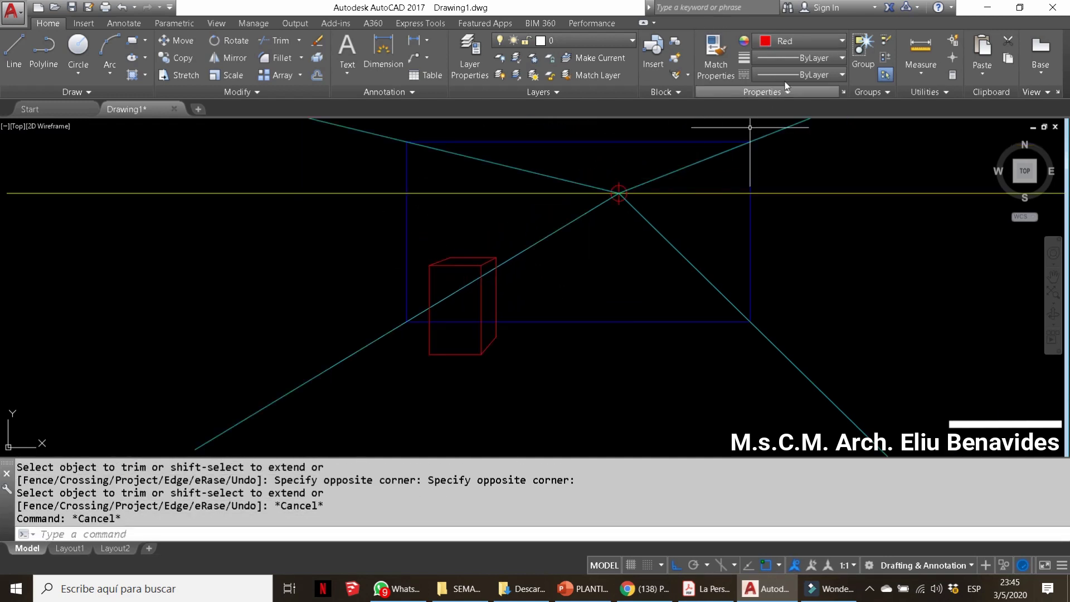
left_click(802, 40)
left_click(831, 185)
type("L")
key("Return")
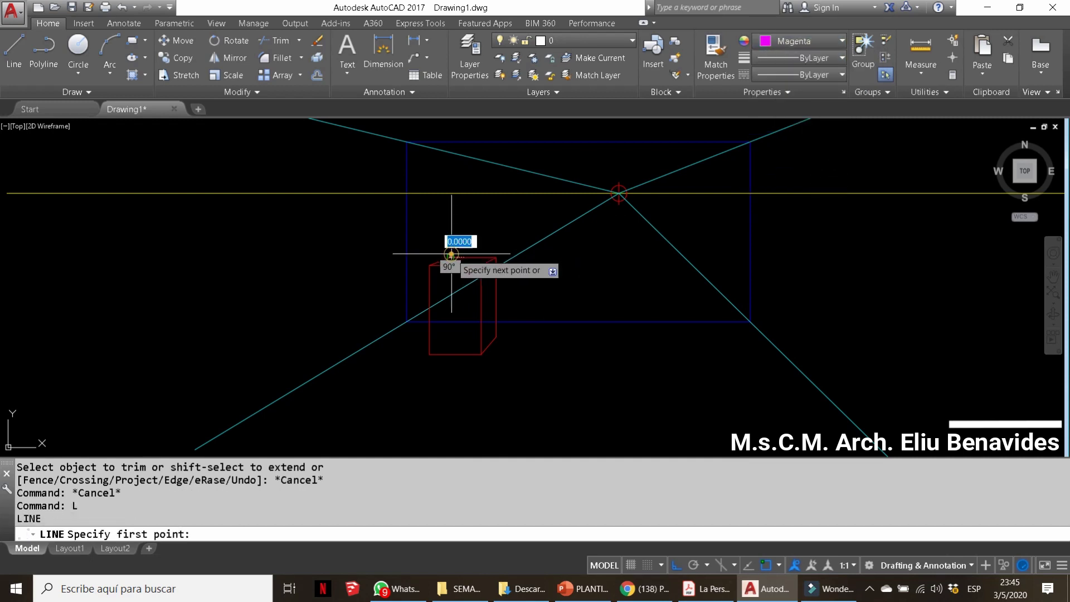
left_click(450, 258)
scroll(589, 202, "up", 3)
scroll(589, 203, "up", 2)
key("Escape")
scroll(648, 186, "down", 5)
key("Return")
Draw magenta lines from the left box's top and bottom corners to the vanishing point
left_click(342, 302)
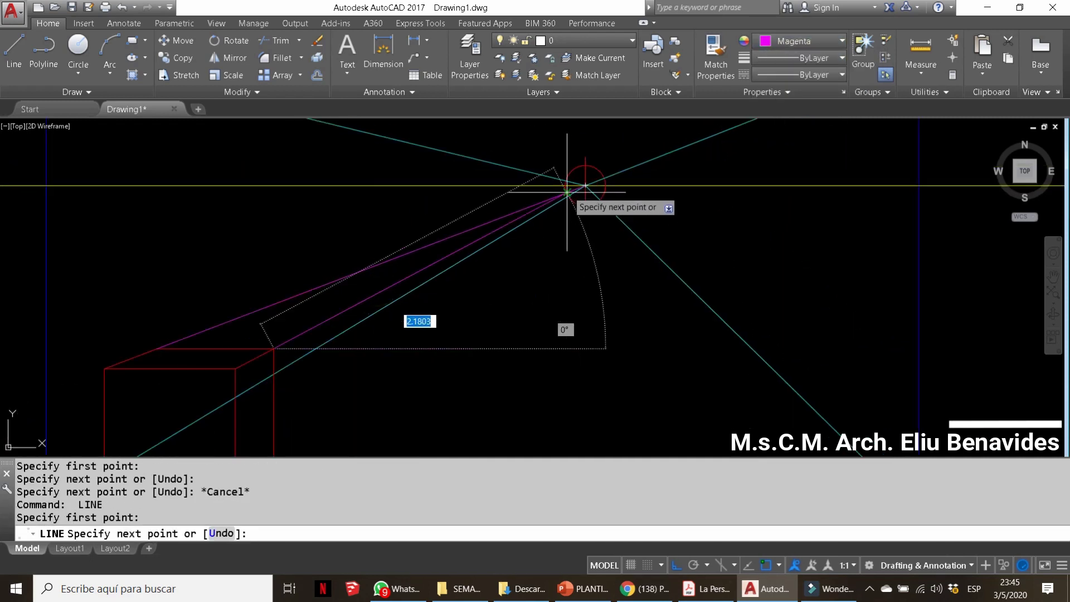
left_click(537, 201)
key("Escape")
key("Return")
left_click(343, 429)
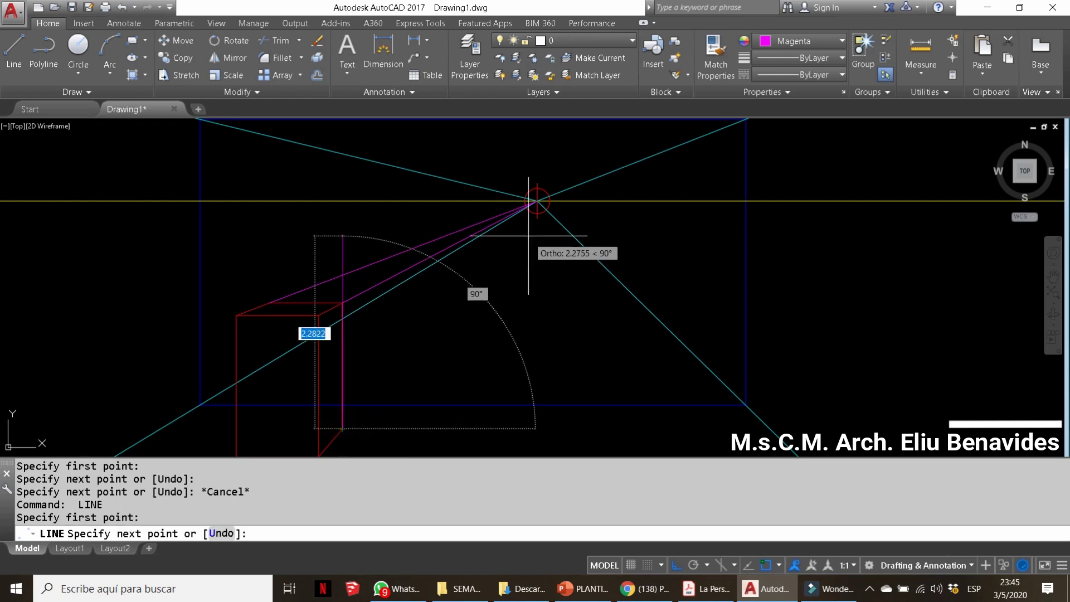
left_click(537, 201)
key("Escape")
Load the HIDDEN linetype through the Linetype Manager
left_click(413, 322)
left_click(719, 127)
left_click(783, 63)
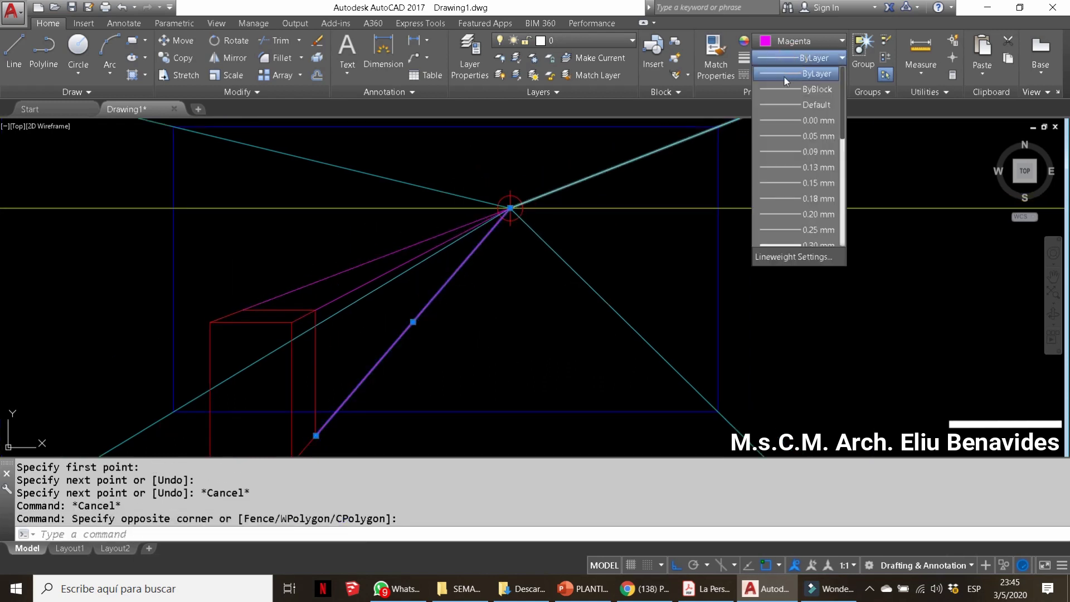
left_click(784, 76)
left_click(780, 146)
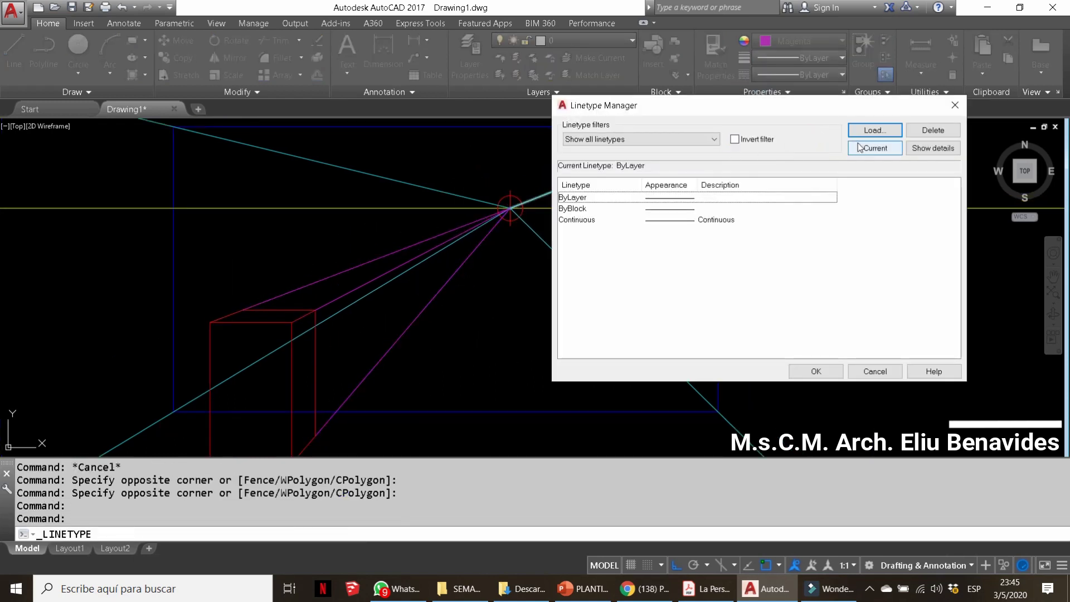
left_click(875, 130)
scroll(566, 292, "down", 10)
left_click(450, 280)
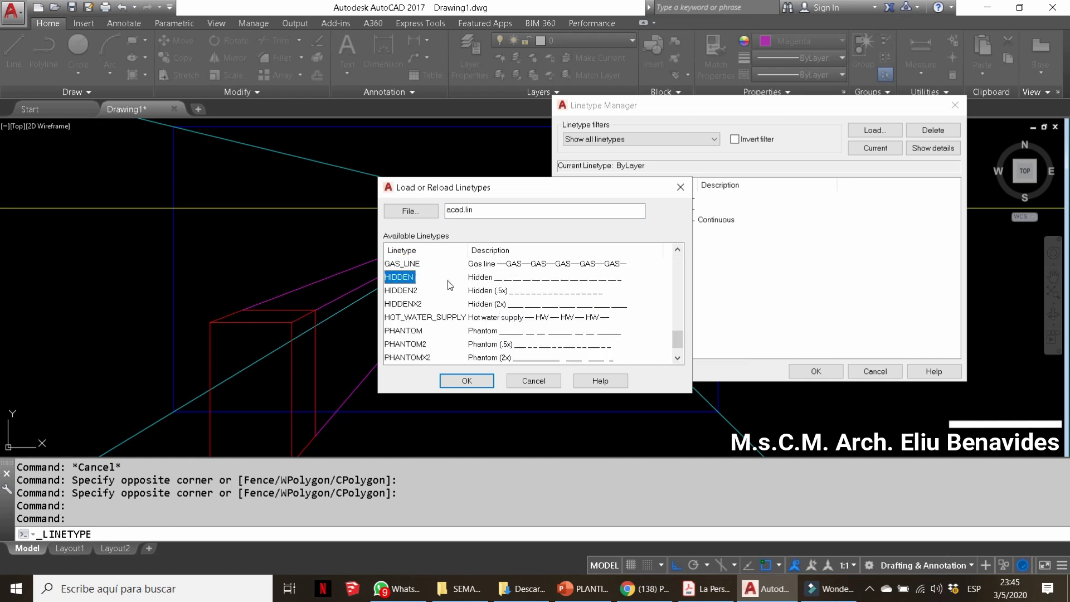
left_click(458, 381)
left_click(790, 364)
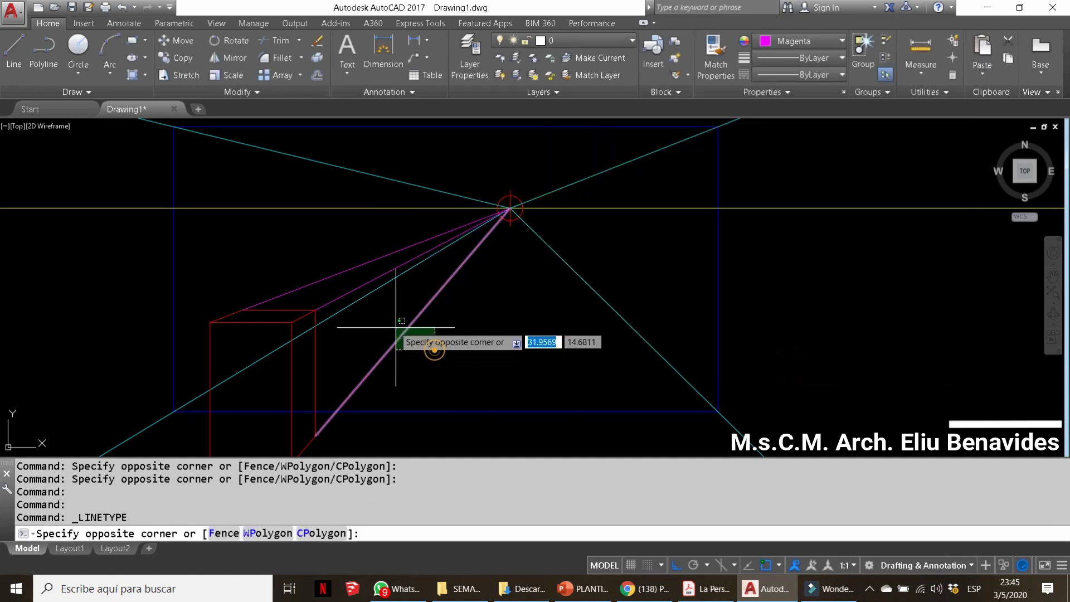
Give the bottom magenta line the HIDDEN linetype and check its properties
left_click_drag(390, 331, 406, 346)
left_click(780, 75)
left_click(802, 146)
right_click(449, 370)
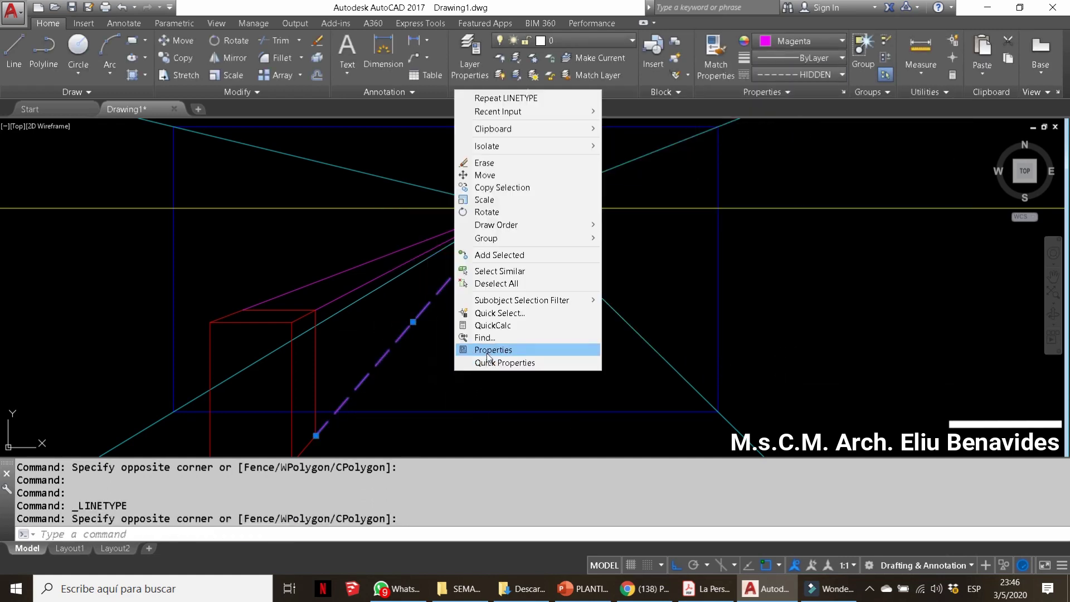
left_click(507, 410)
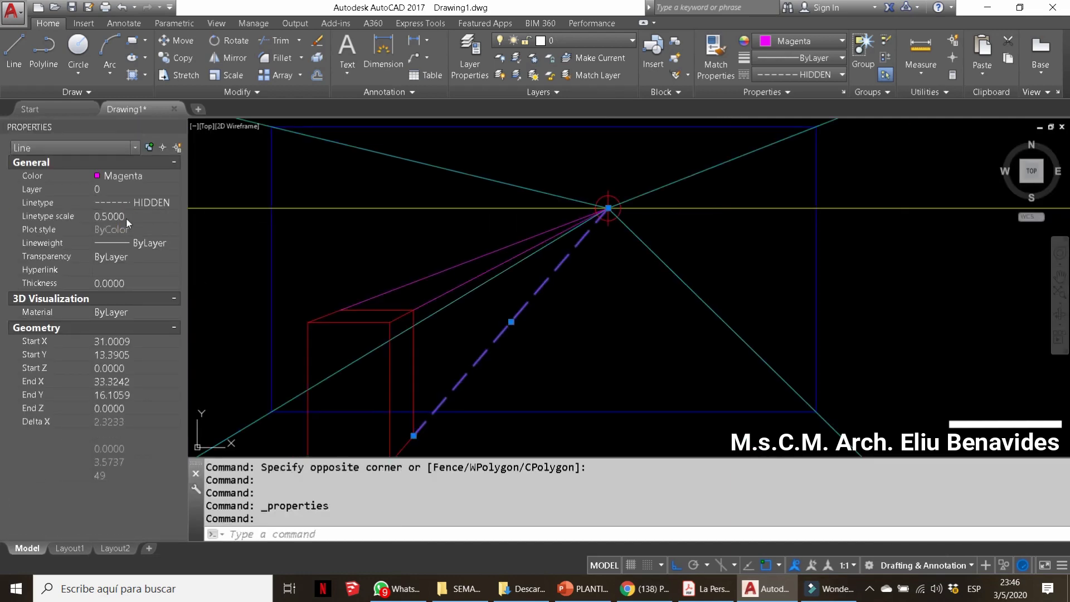
key("Escape")
key("Escape")
Match the dashed HIDDEN style onto the two upper magenta lines, then begin saving
type("ma")
key("Return")
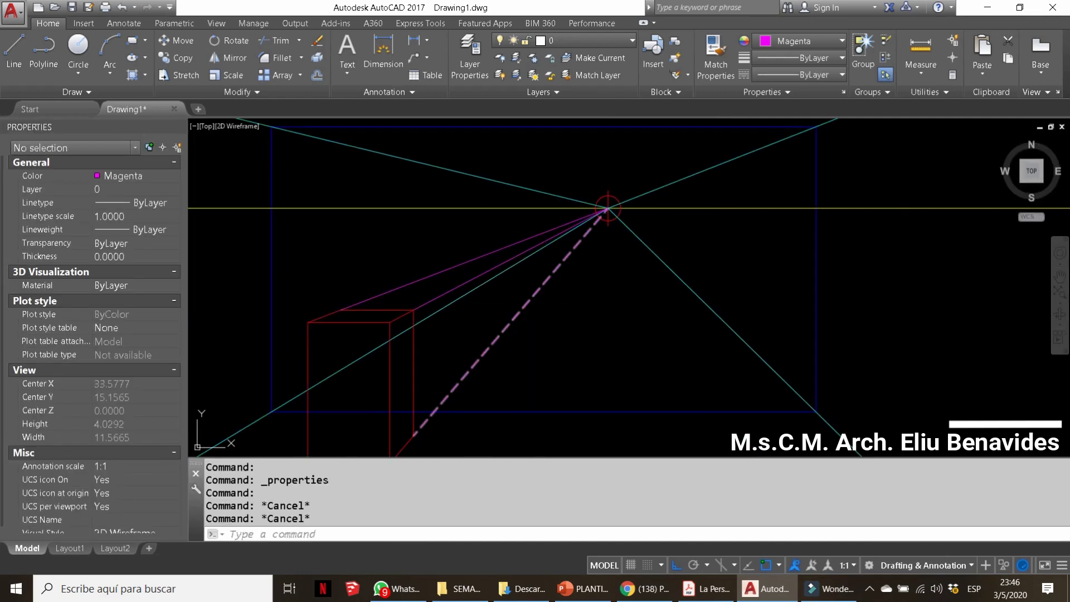
left_click(533, 300)
left_click(454, 291)
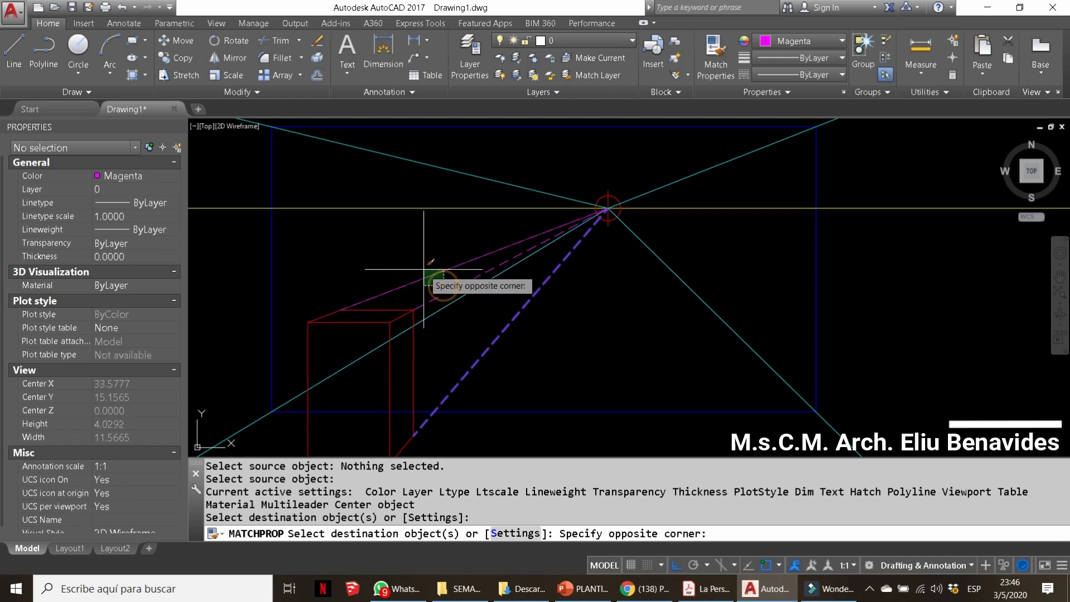
left_click(358, 334)
key("Escape")
left_click(179, 126)
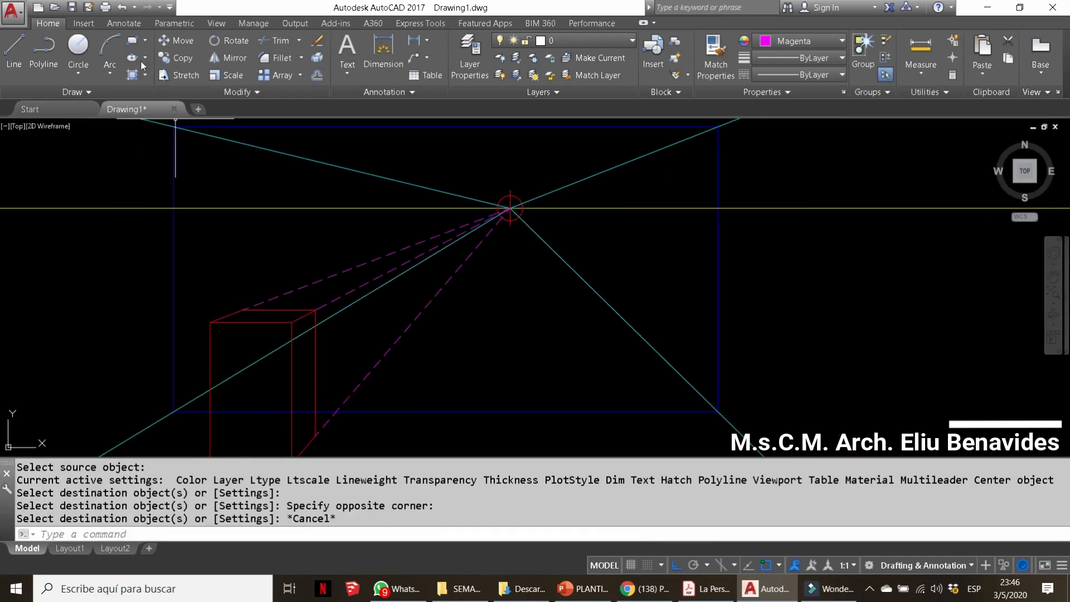
left_click(73, 7)
Save into Documents > TUTORIALES UGB as 'TUTORIAL PERSPECTIVA Y SOMBRA'
left_click(341, 220)
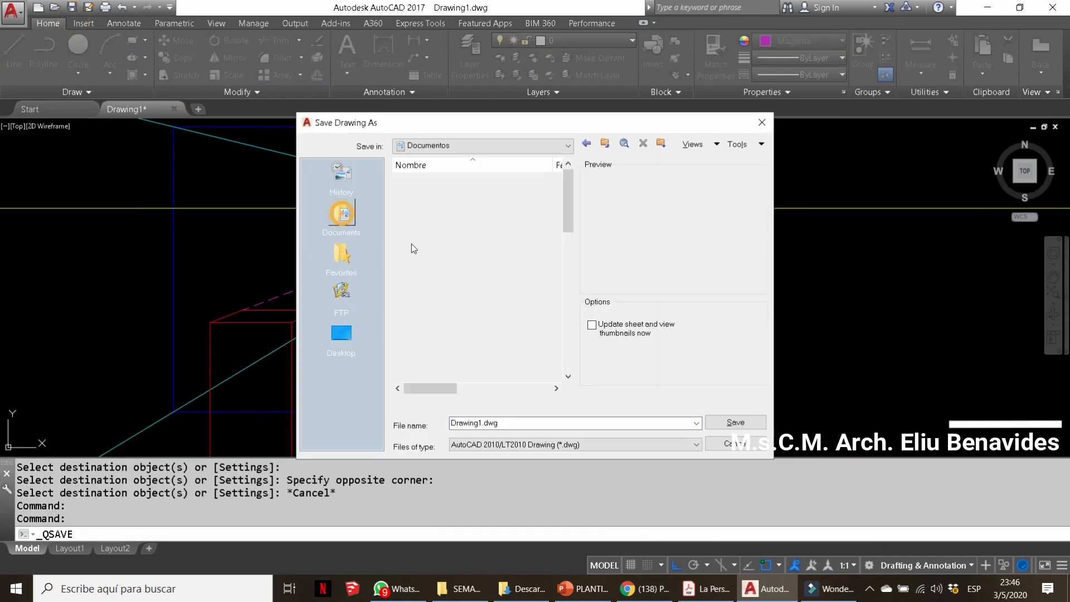
scroll(470, 327, "down", 1)
scroll(476, 337, "down", 4)
double_click(467, 220)
type("TUTORIAL PERSPECTIVA Y SOM")
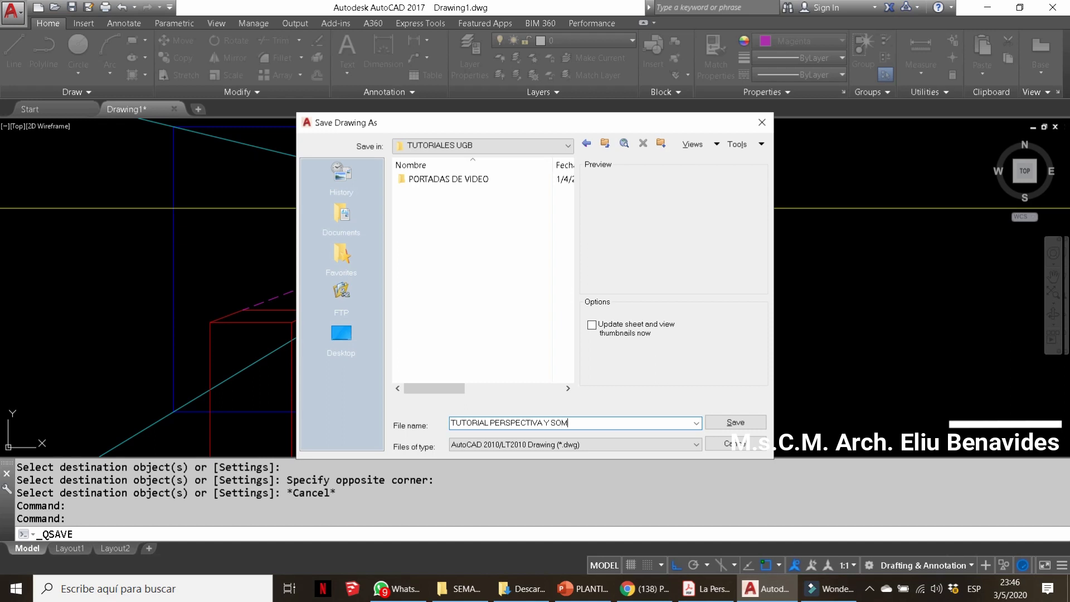
type("BRA")
key("Return")
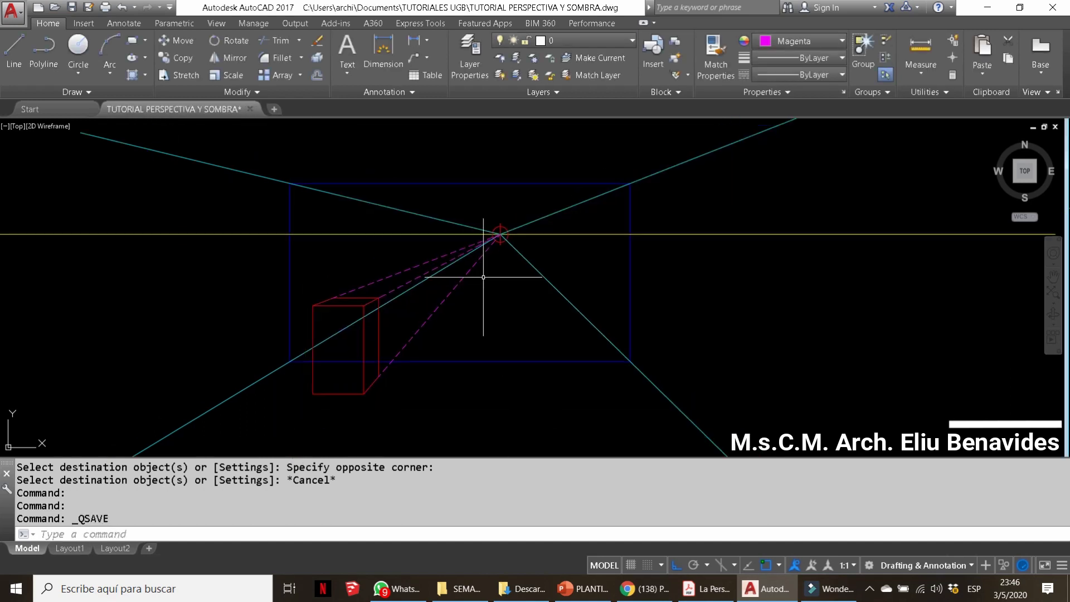
Switch the drawing colour to red and draw the second box's four-corner outline
mouse_move(483, 277)
middle_mouse_down()
mouse_move(588, 273)
mouse_move(575, 292)
mouse_move(550, 294)
middle_mouse_up()
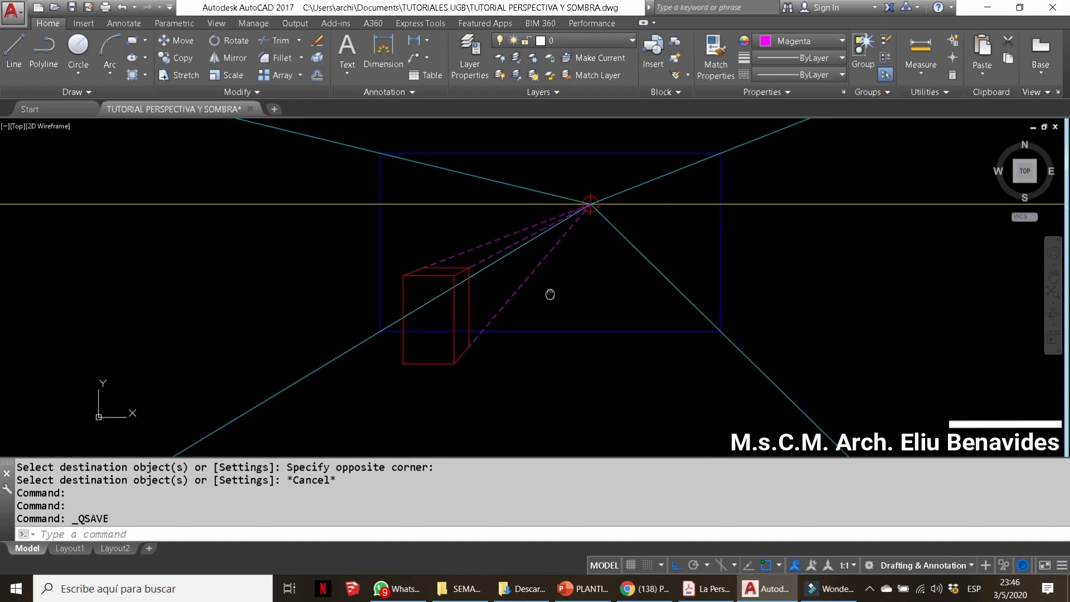
left_click(806, 42)
left_click(764, 182)
type("l")
key("Return")
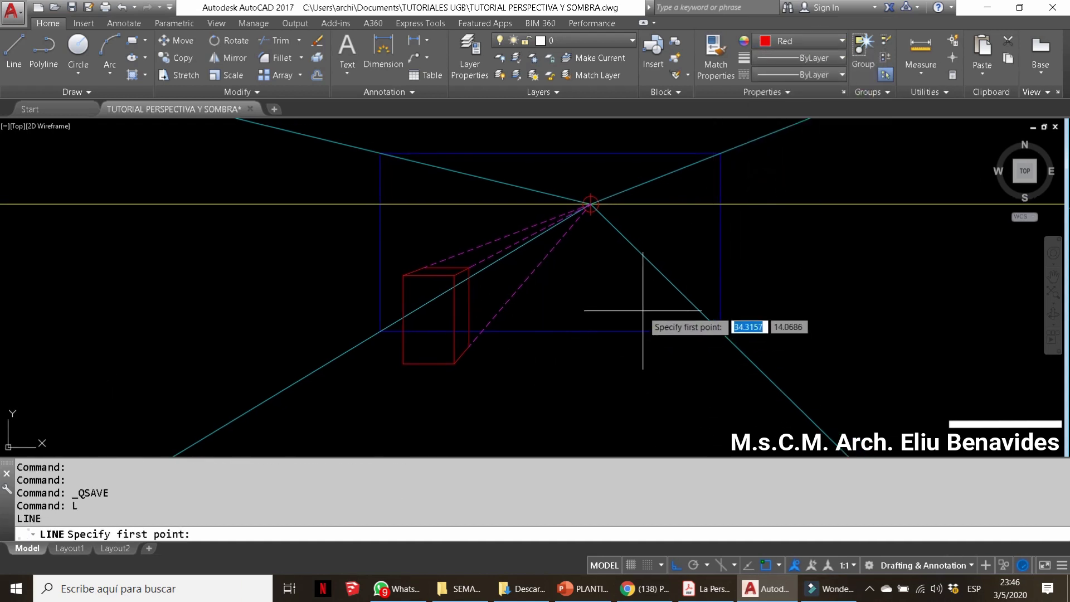
left_click(643, 311)
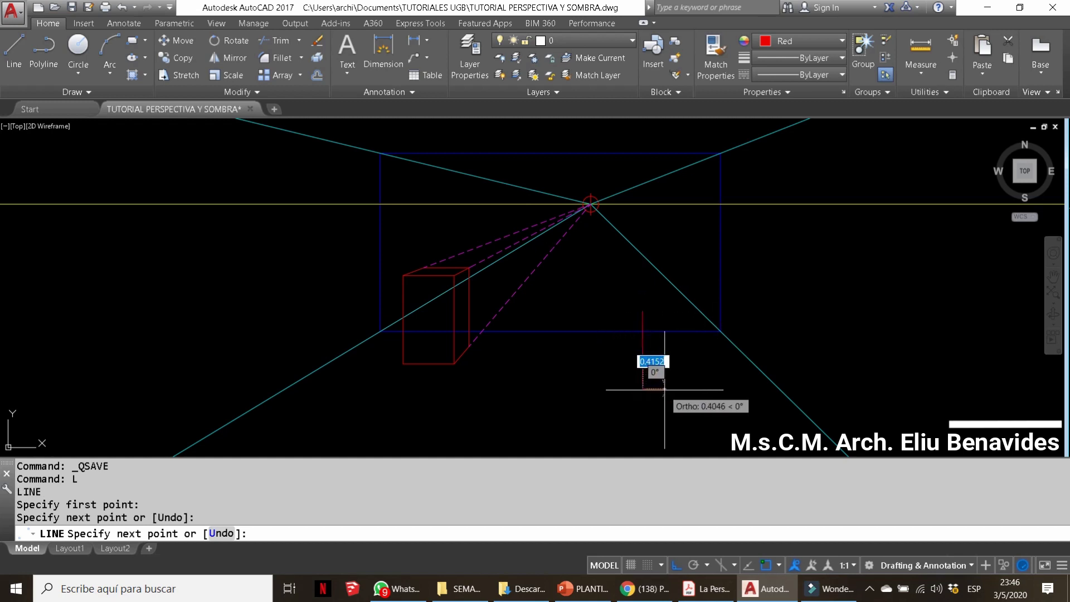
scroll(665, 389, "up", 3)
left_click(710, 282)
left_click(705, 232)
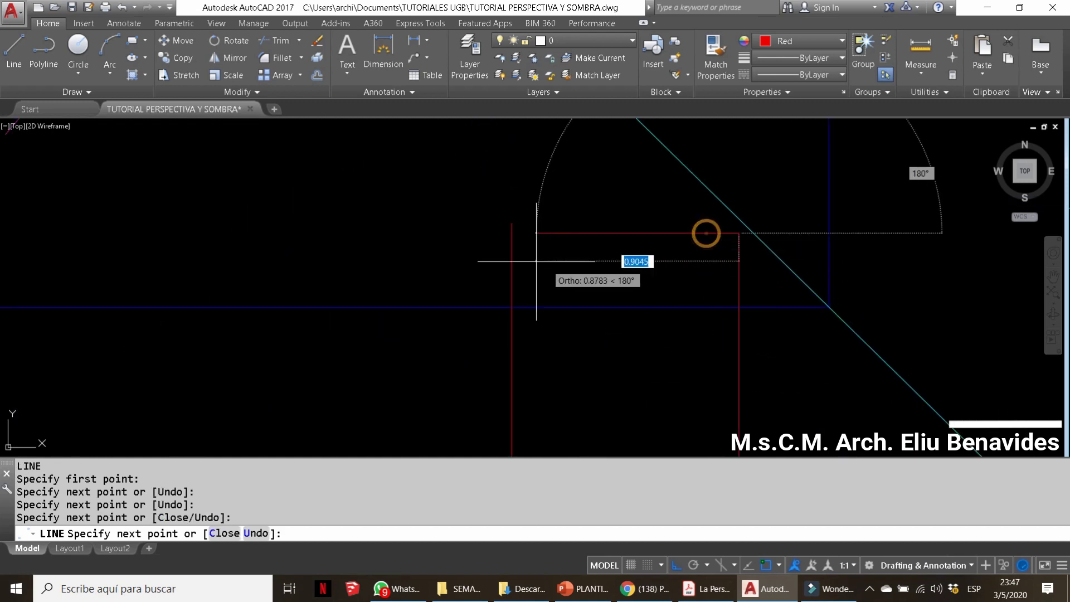
left_click(512, 234)
key("Escape")
key("Escape")
Select the new rectangle and attempt to trim and move it
type("tr")
key("Return")
key("Return")
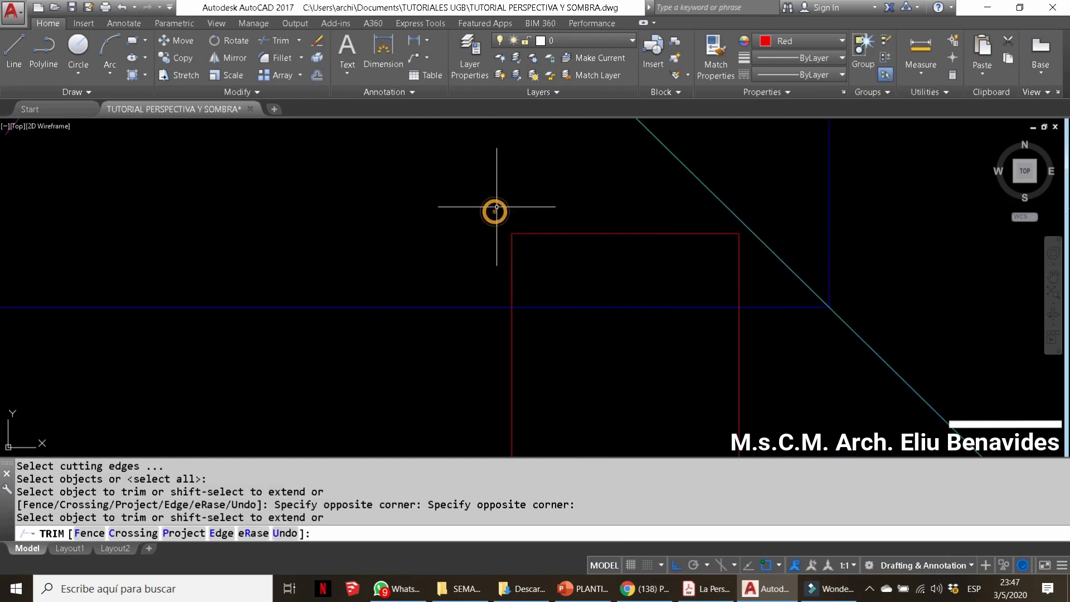
left_click(500, 197)
left_click(610, 364)
type("m")
Draw a receding line from the vanishing point to the rectangle's corner
key("Return")
left_click(614, 367)
key("Escape")
key("Escape")
key("Escape")
scroll(563, 298, "down", 4)
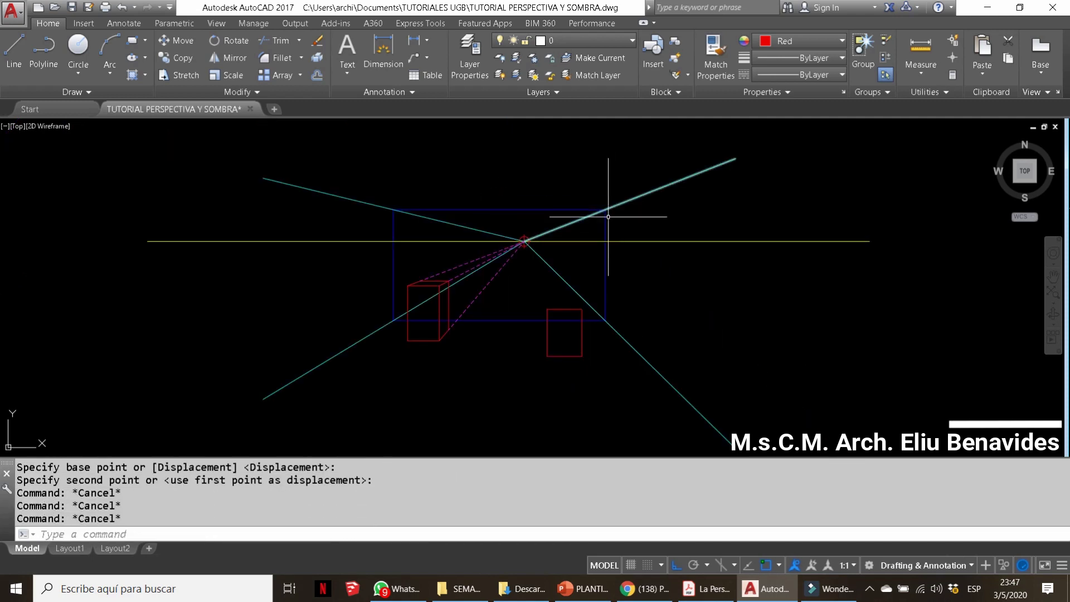
key("l")
key("Return")
left_click(489, 213)
left_click(527, 323)
key("Escape")
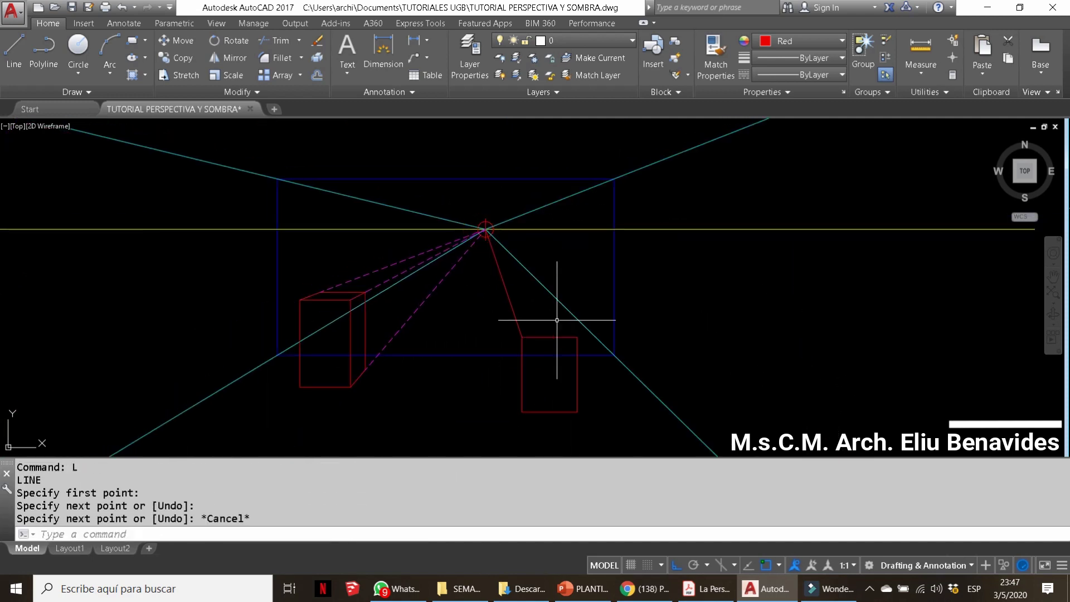
key("Return")
left_click(582, 322)
scroll(501, 229, "up", 3)
scroll(551, 390, "down", 3)
scroll(501, 229, "up", 3)
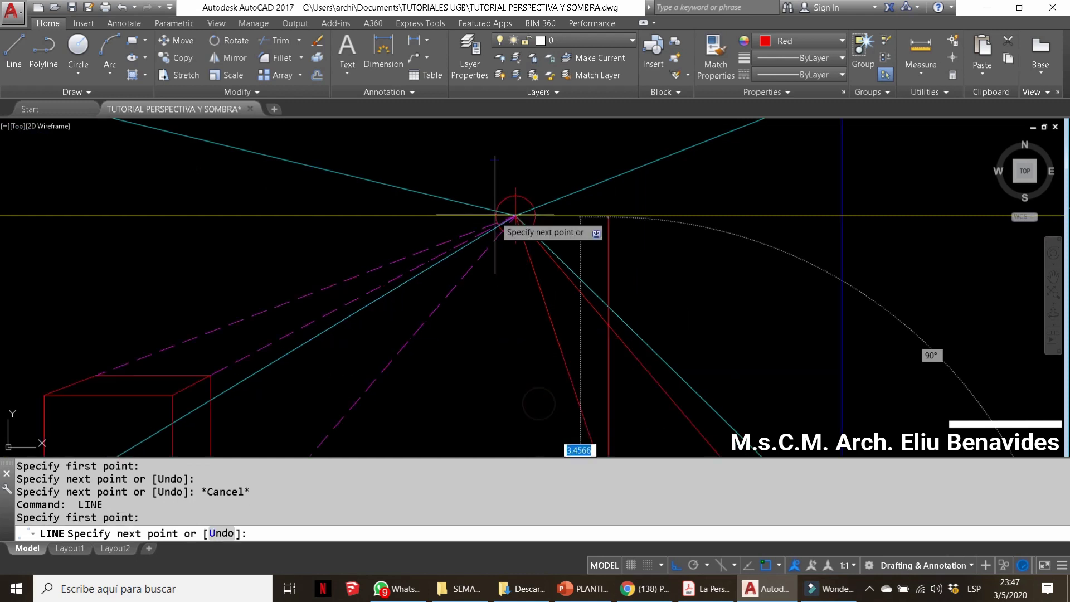
key("Escape")
key("Escape")
scroll(513, 196, "down", 3)
scroll(550, 291, "up", 3)
scroll(626, 239, "up", 2)
Draw the right box's horizontal top edge and a vertical edge
key("l")
key("Return")
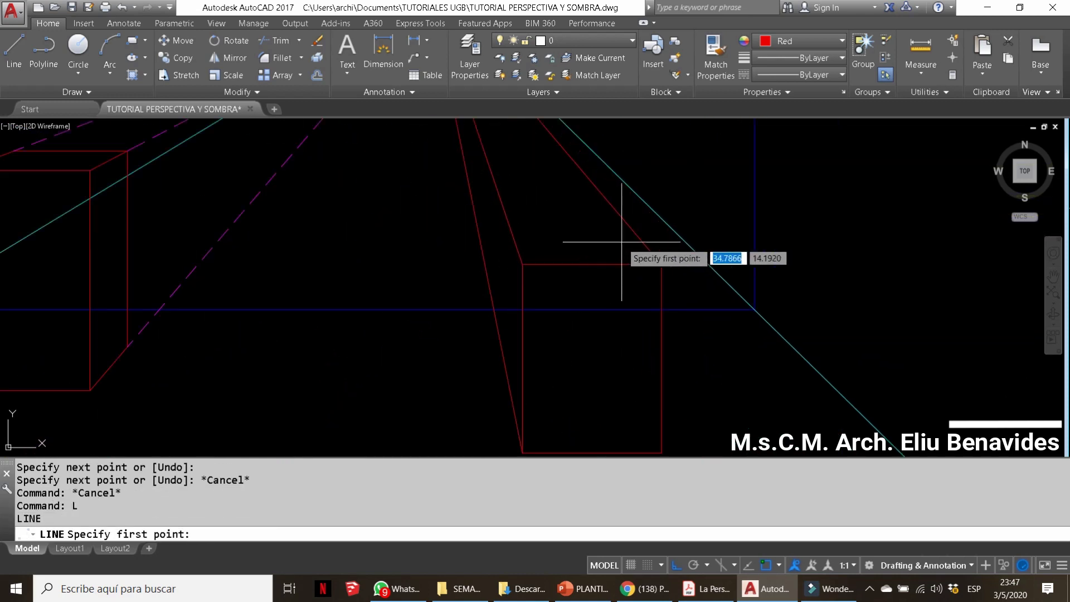
left_click(635, 238)
left_click(499, 236)
key("Escape")
key("Return")
middle_click_drag(513, 236, 524, 138)
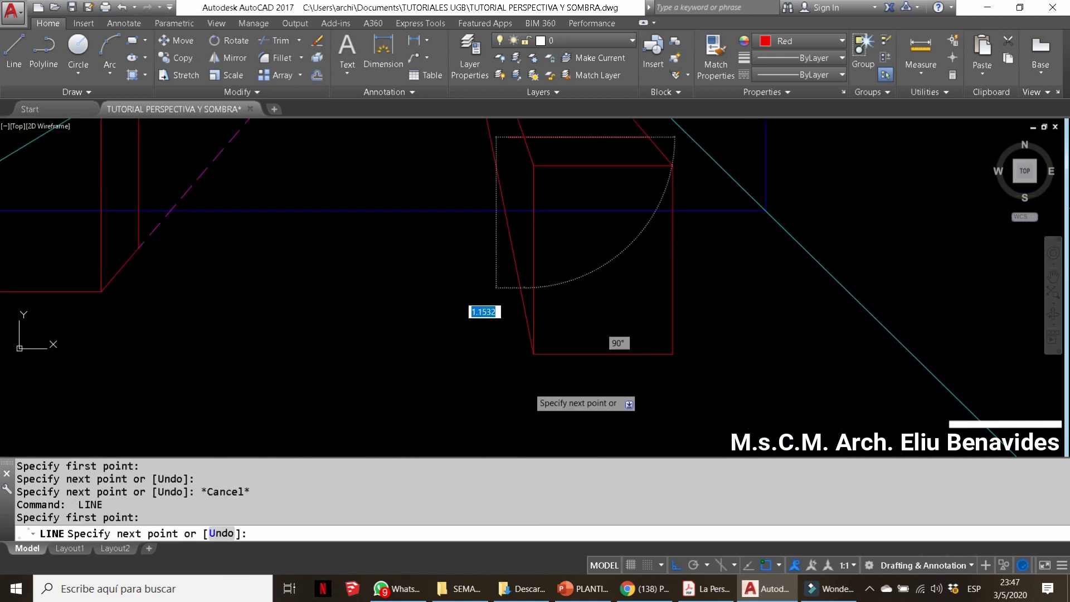
left_click(522, 365)
key("Escape")
key("Escape")
Trim the converging lines overhanging the right box
type("tr")
key("Return")
key("Return")
left_click_drag(519, 351, 527, 358)
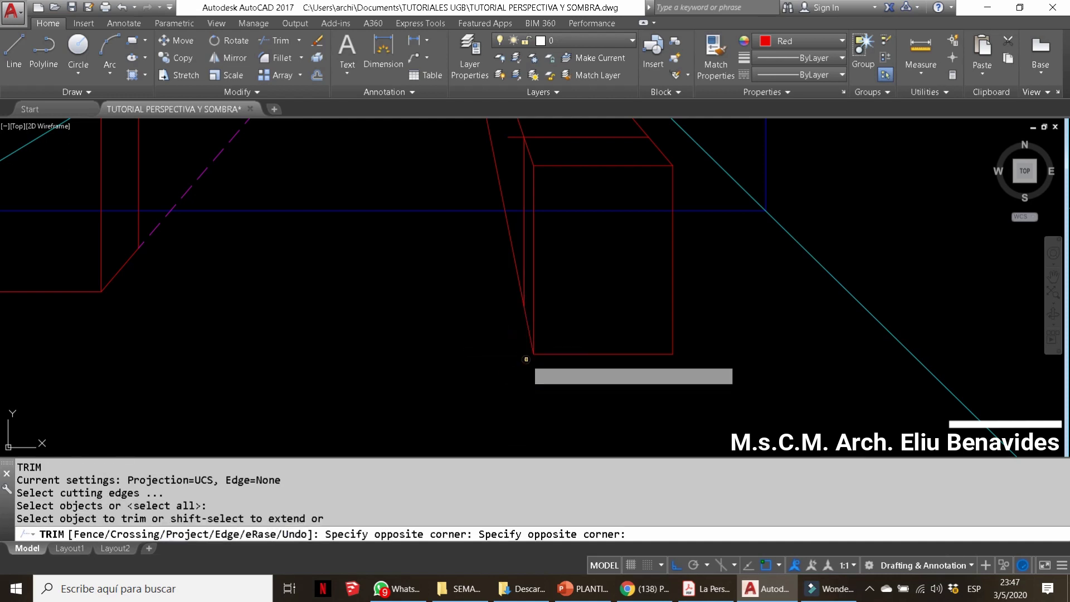
middle_click_drag(513, 147, 497, 250)
key("Escape")
key("Escape")
type("tr")
key("Return")
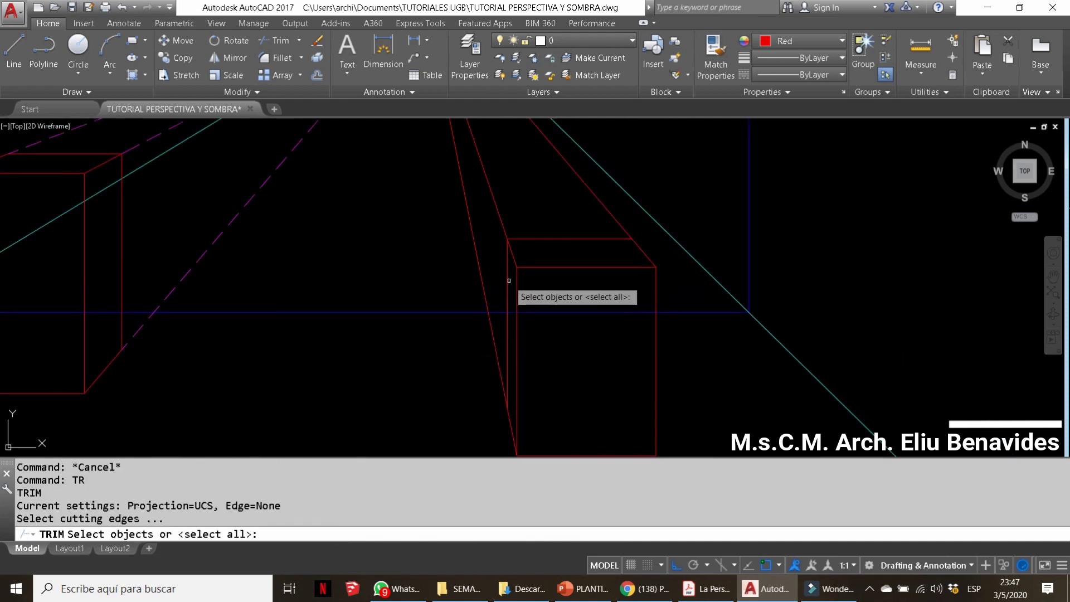
left_click(507, 275)
left_click(522, 238)
key("Return")
left_click(574, 261)
left_click(417, 196)
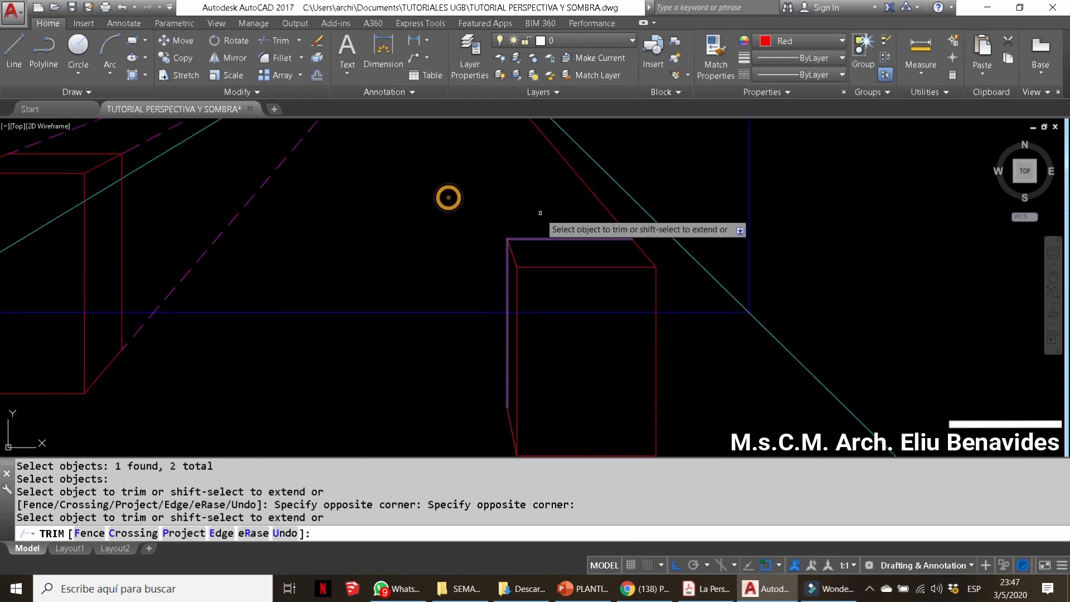
scroll(580, 268, "down", 2)
key("Escape")
key("Escape")
Switch to magenta and draw receding lines from the right box's top corner to the vanishing point
left_click(803, 41)
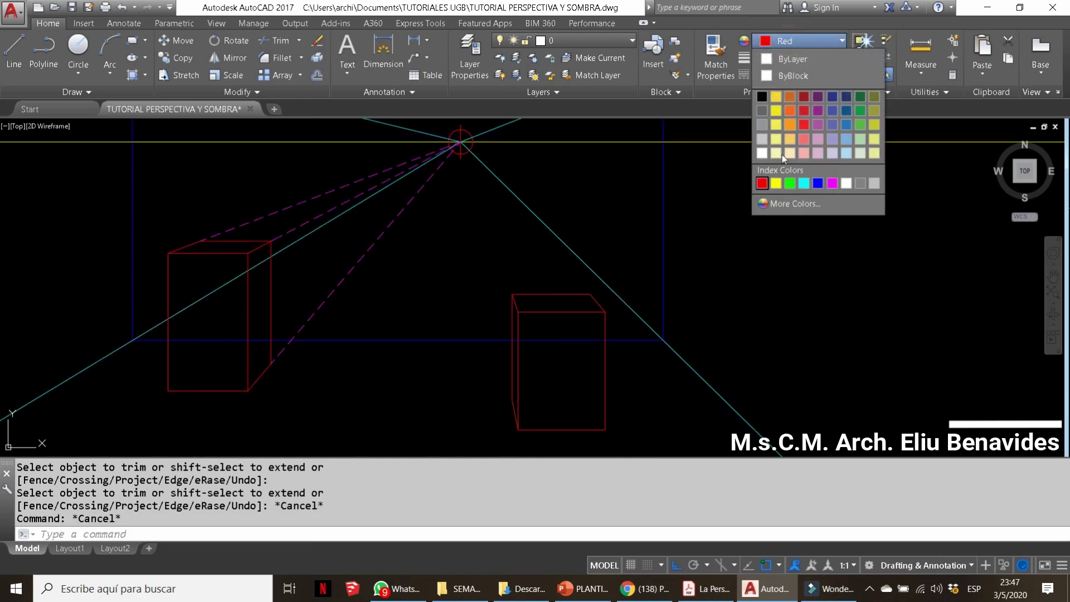
left_click(827, 179)
type("l")
key("Return")
left_click(460, 142)
scroll(473, 136, "up", 2)
key("Escape")
key("Return")
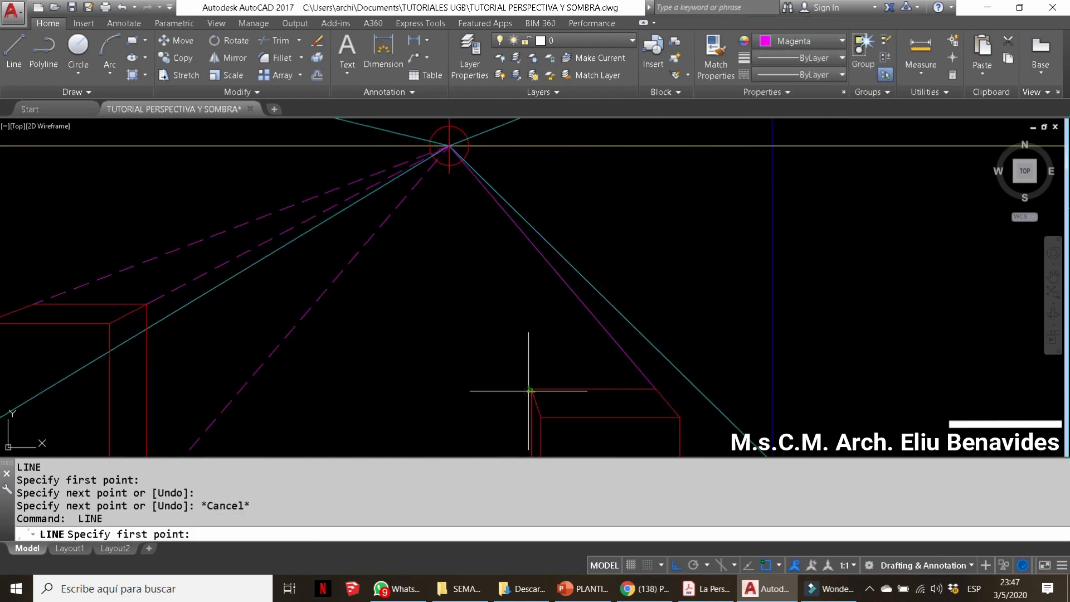
left_click(535, 389)
left_click(452, 147)
key("Escape")
Draw one more receding line from a box top corner to the vanishing point
key("Return")
scroll(534, 386, "up", 2)
left_click(502, 375)
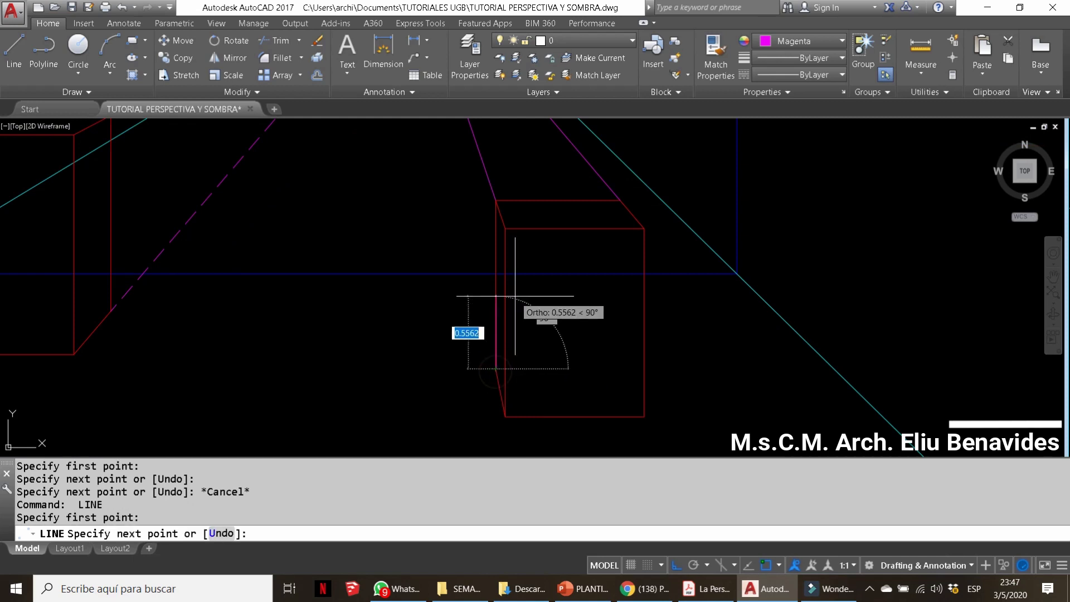
scroll(501, 299, "down", 3)
left_click(479, 185)
key("Escape")
key("Escape")
scroll(479, 186, "down", 2)
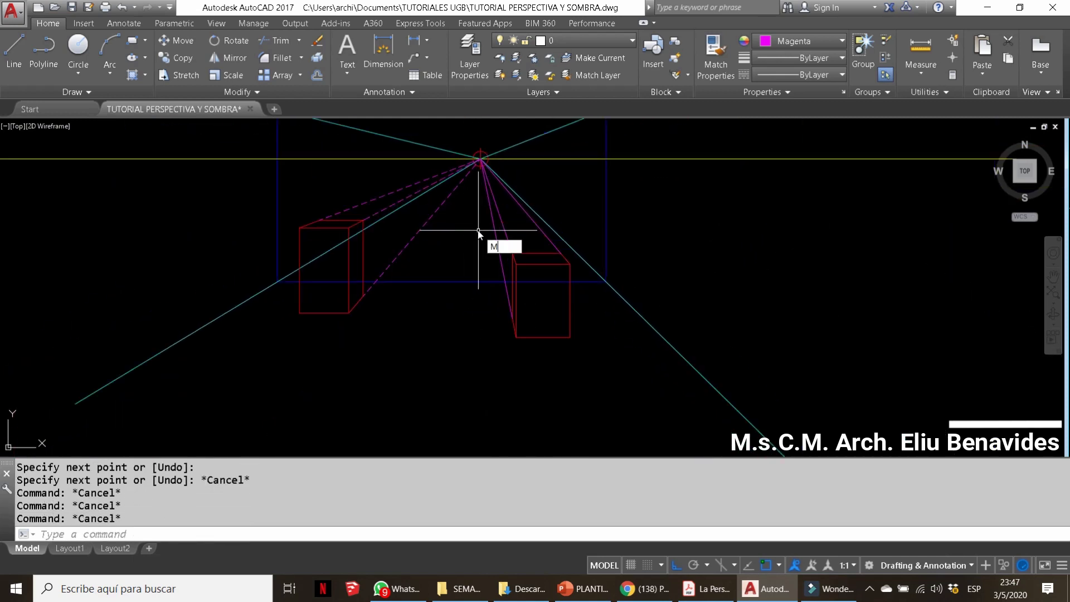
Match the dashed linetype from an existing line onto the new receding lines with MA
type("ma")
key("Return")
left_click(433, 216)
scroll(486, 228, "up", 3)
left_click(582, 240)
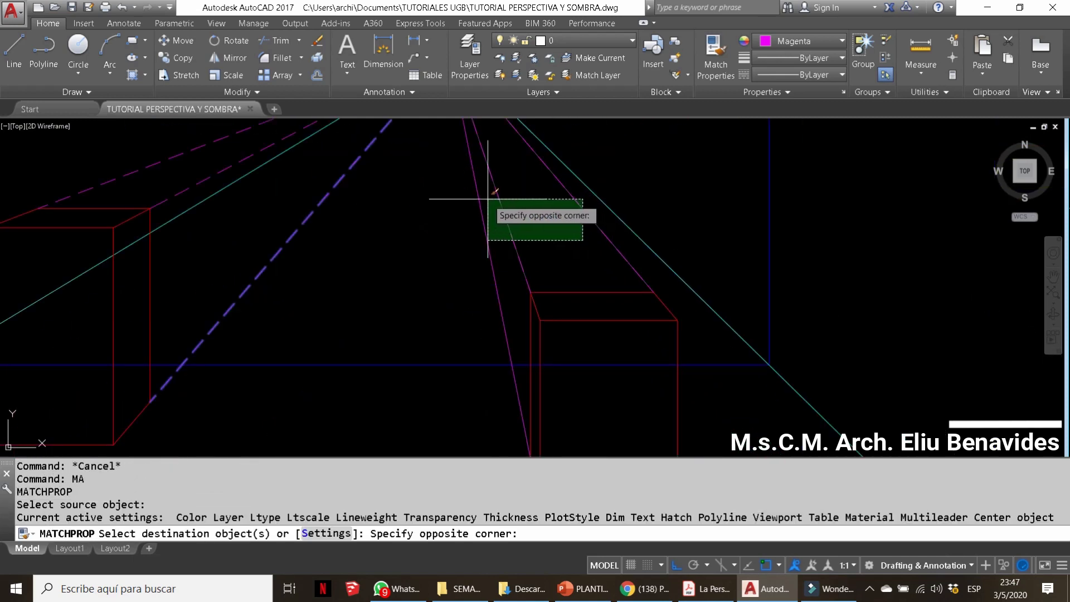
key("Escape")
scroll(505, 332, "down", 3)
Recentre the view on both boxes and crossing-select the left box with its lines
middle_click_drag(399, 326, 508, 331)
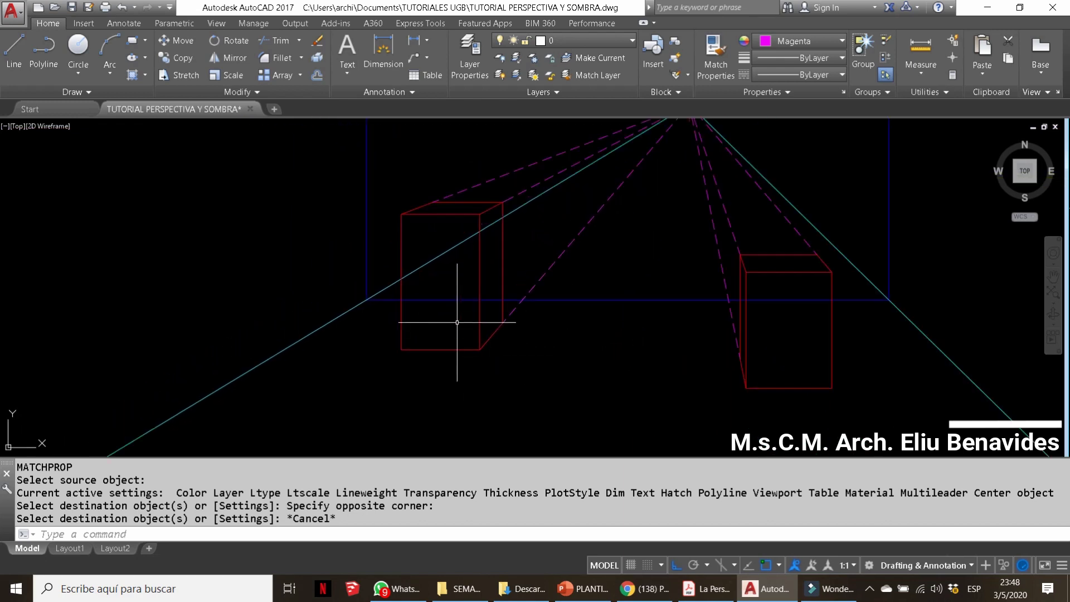
left_click(504, 355)
left_click(382, 163)
Try stretching the selected left box, then cancel and clear the selection
type("s")
key("Return")
left_click(555, 333)
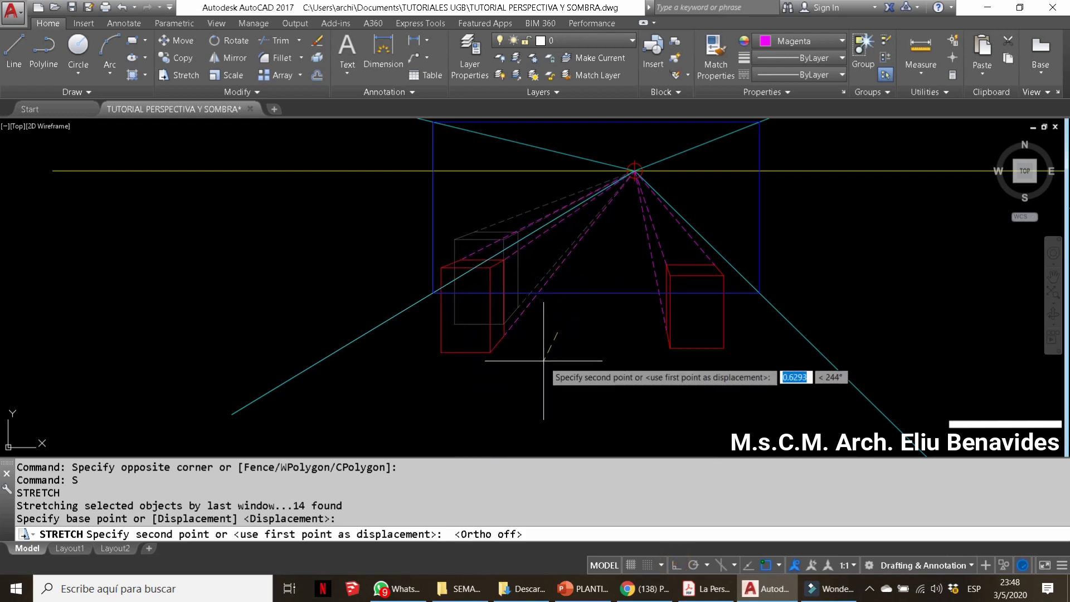
key("Escape")
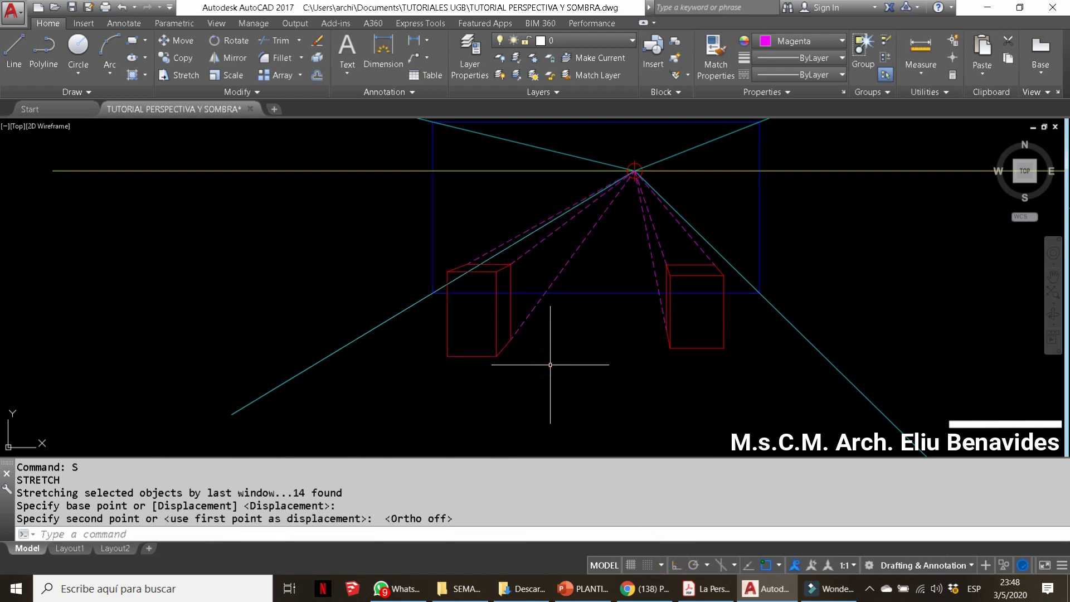
scroll(463, 261, "up", 4)
key("Escape")
middle_click_drag(550, 269, 511, 309)
Select and delete the left box's dashed hidden lines
left_click(557, 241)
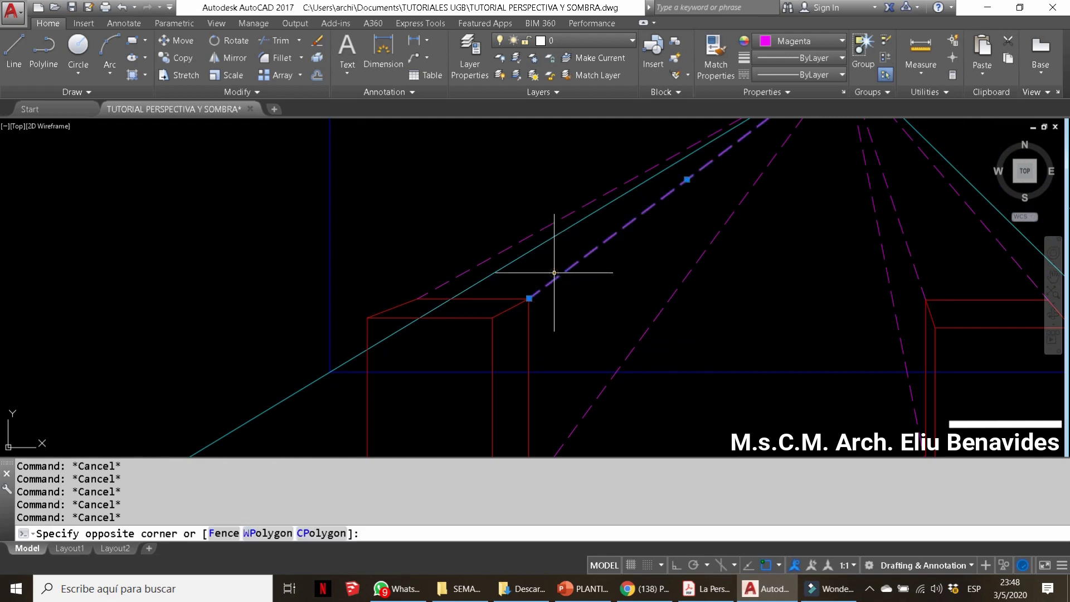
left_click(645, 306)
left_click(539, 314)
left_click(522, 288)
key("Delete")
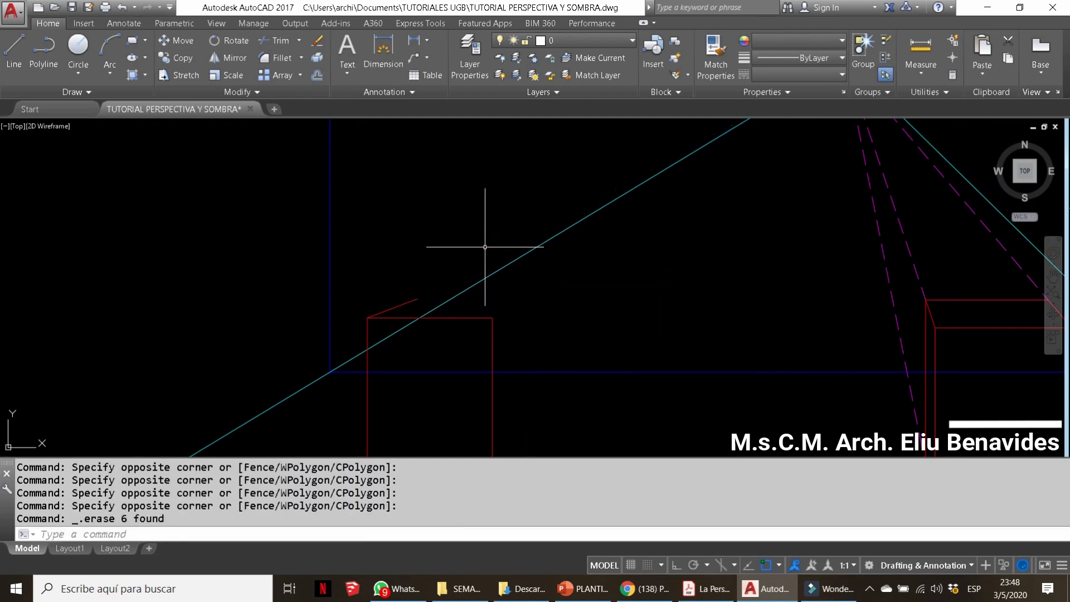
key("Delete")
Keep red as the drawing colour and start, then cancel, a line from the vanishing point
left_click(800, 41)
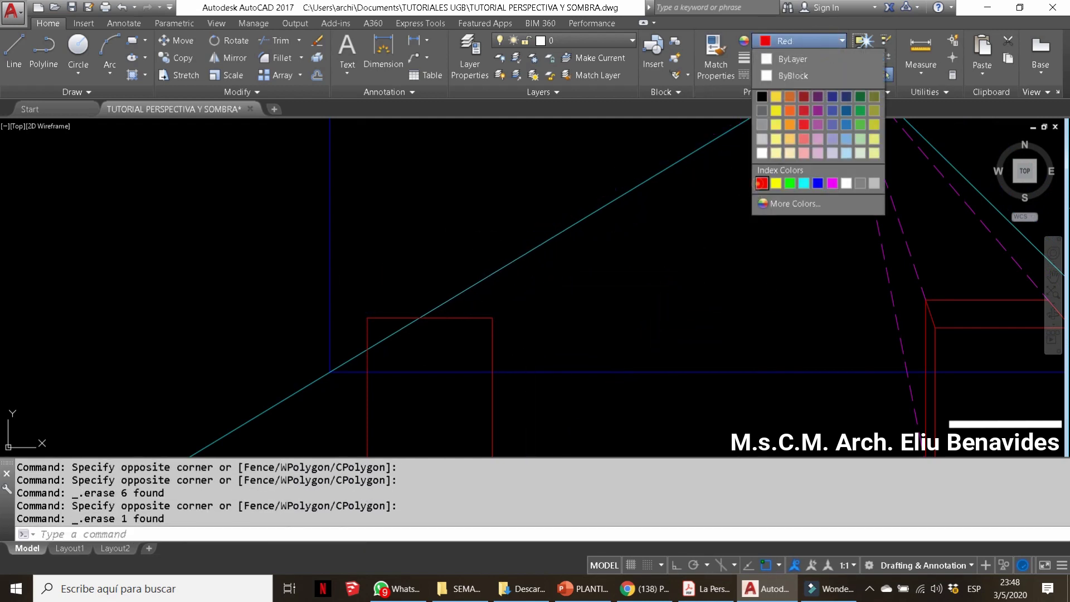
left_click(791, 45)
type("L")
key("Return")
scroll(367, 309, "down", 3)
left_click(512, 211)
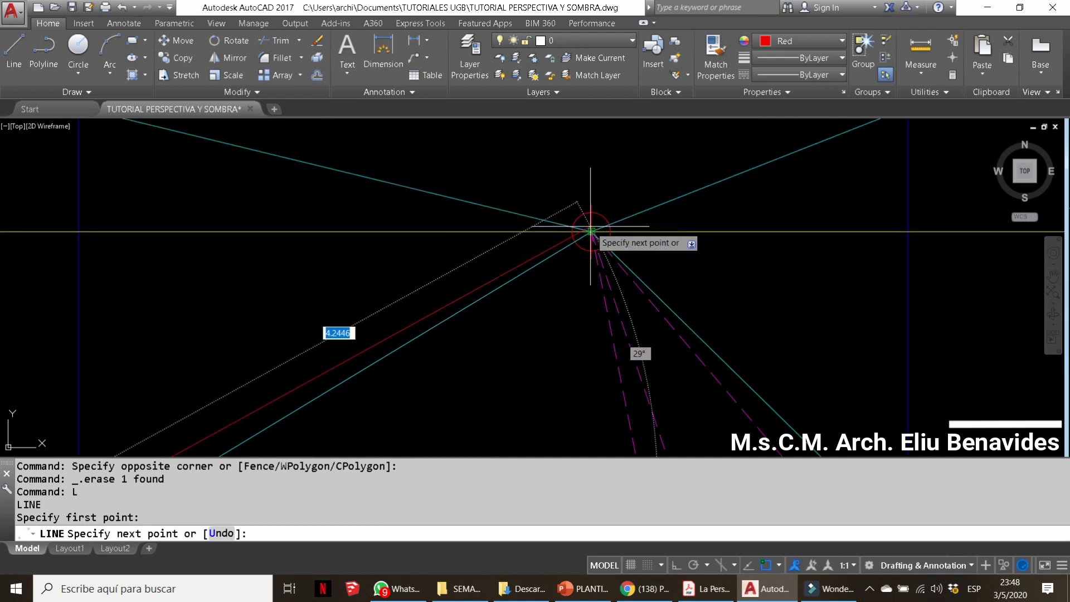
key("Escape")
key("Return")
key("Escape")
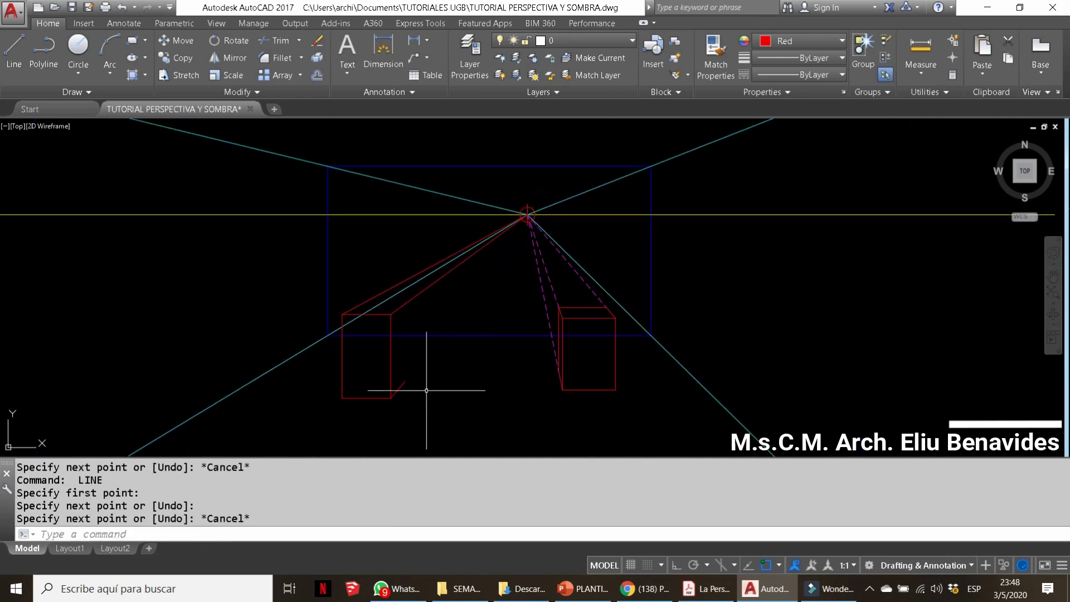
Window-select the left box, then cancel the grip stretch and clear the selection
left_click(391, 397)
left_click(405, 381)
key("Escape")
scroll(502, 239, "up", 3)
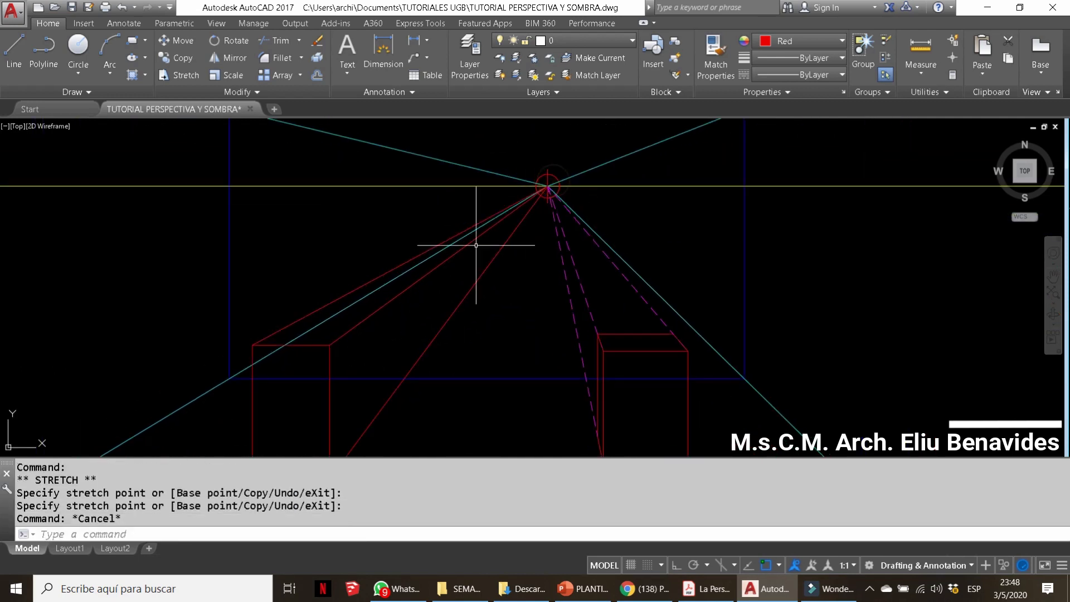
key("Escape")
key("Escape")
key("Escape")
scroll(424, 234, "up", 4)
With Ortho on, draw the left box's horizontal and vertical back edges in red
type("L")
key("Return")
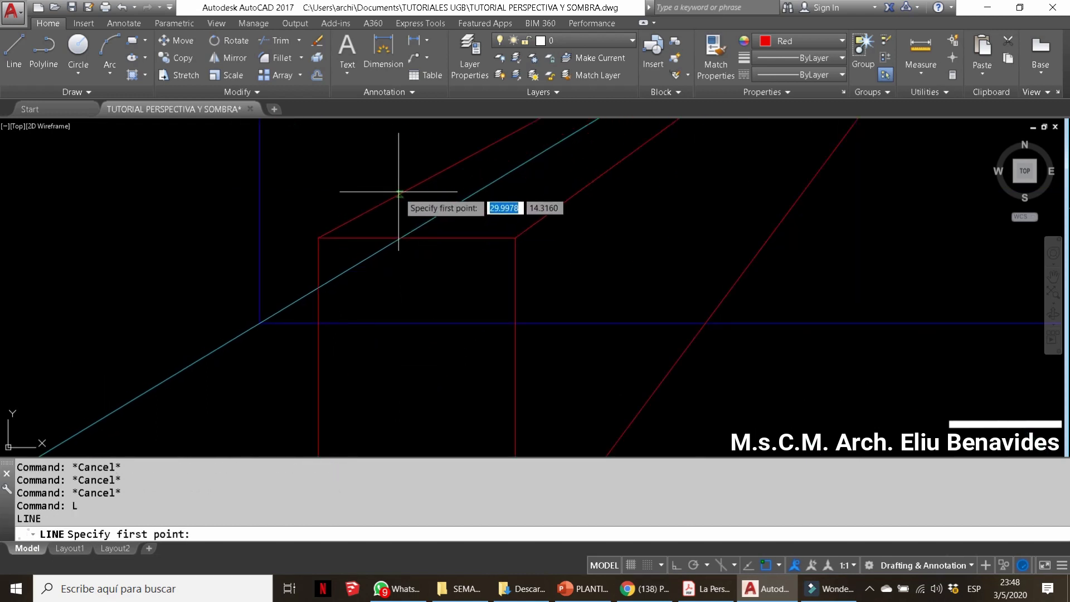
left_click(400, 192)
key("F8")
left_click(637, 214)
key("Escape")
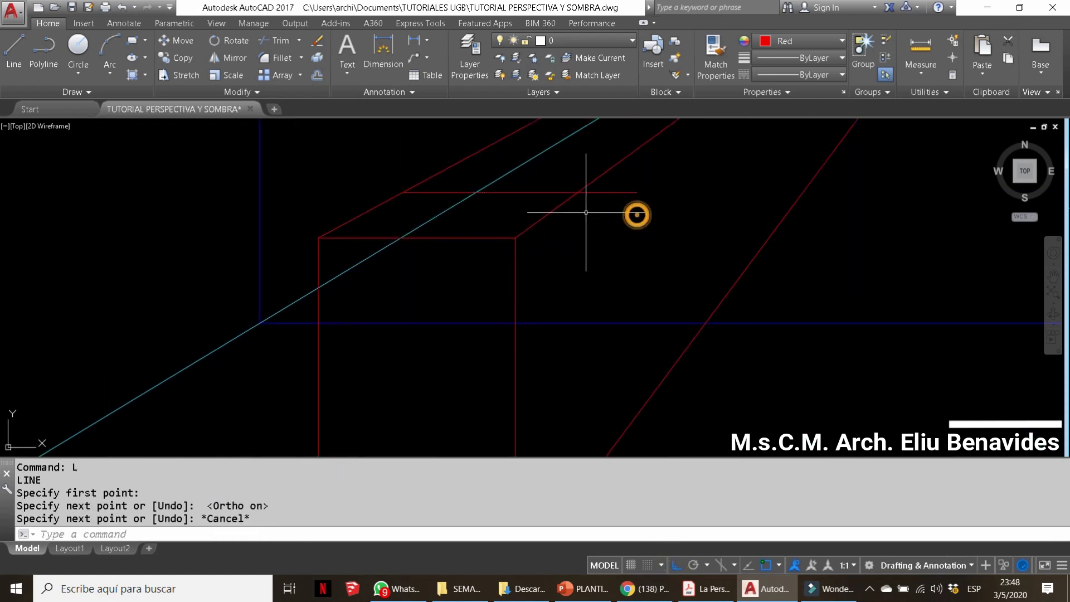
left_click(577, 193)
scroll(576, 214, "down", 4)
left_click(619, 378)
key("Escape")
key("Escape")
Trim the excess back edge line using two box edges as cutting boundaries
type("TR")
key("Return")
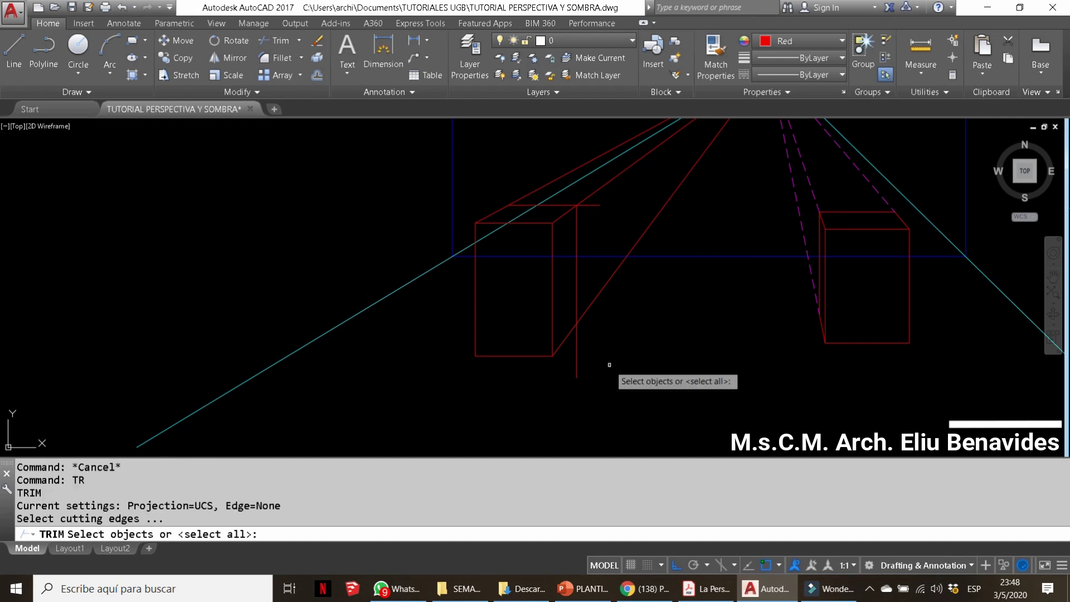
key("Return")
left_click_drag(609, 365, 563, 334)
key("Escape")
key("Return")
left_click(577, 227)
left_click(567, 206)
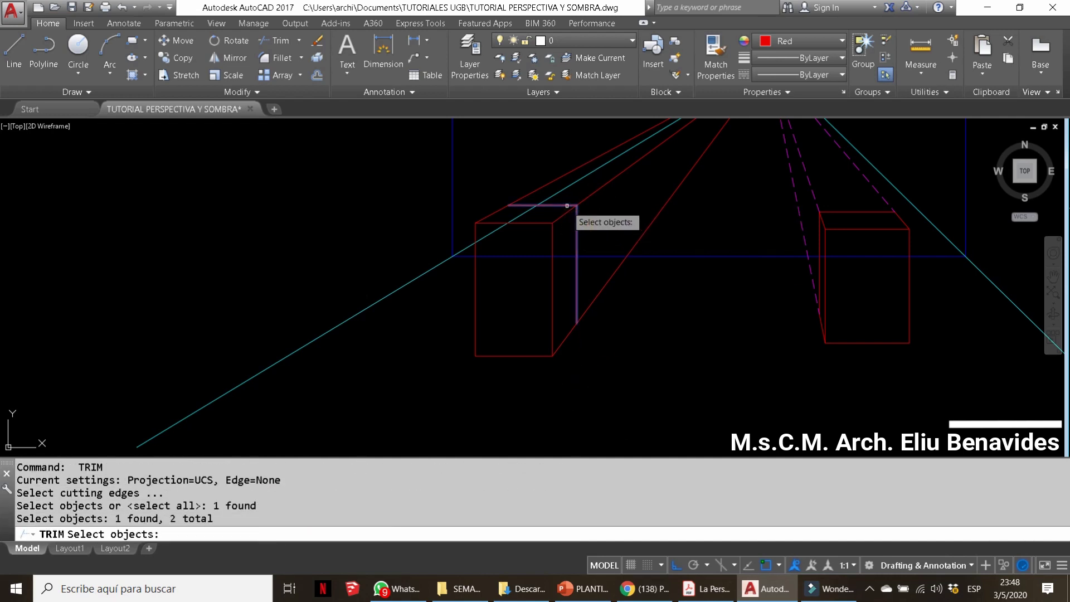
key("Return")
left_click(621, 303)
scroll(609, 268, "down", 3)
key("Escape")
key("Escape")
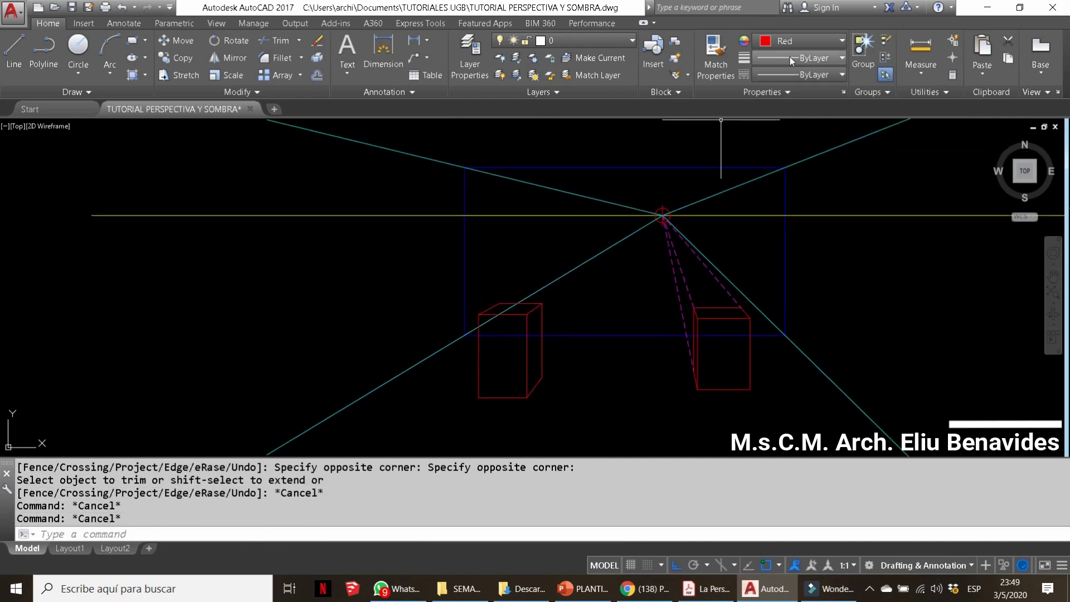
left_click(806, 41)
Draw two receding lines from the left box's corners to the vanishing point
type("L")
key("Return")
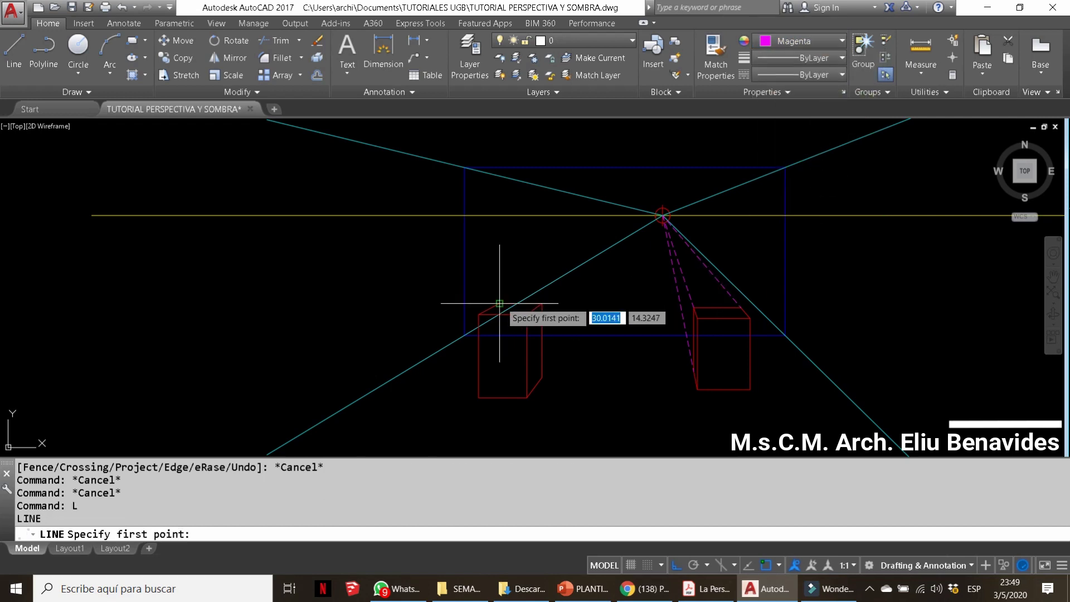
left_click(478, 313)
scroll(650, 221, "up", 3)
left_click(681, 206)
key("Escape")
key("space")
scroll(681, 206, "down", 3)
left_click(442, 346)
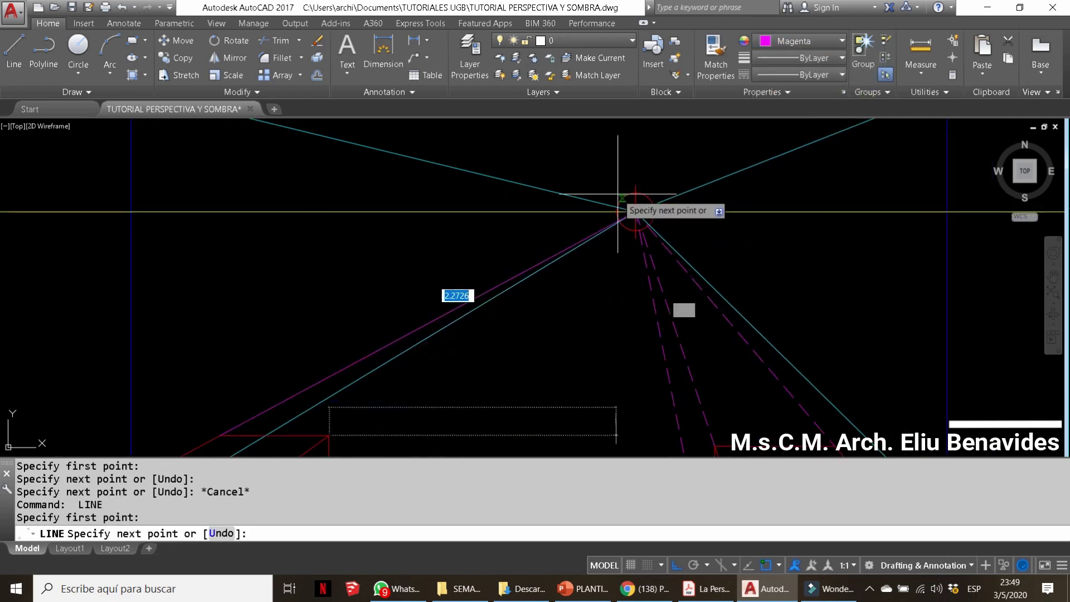
left_click(641, 209)
key("Return")
Draw a third receding line from the left box's lower corner to the vanishing point
key("space")
left_click(429, 373)
scroll(552, 209, "up", 3)
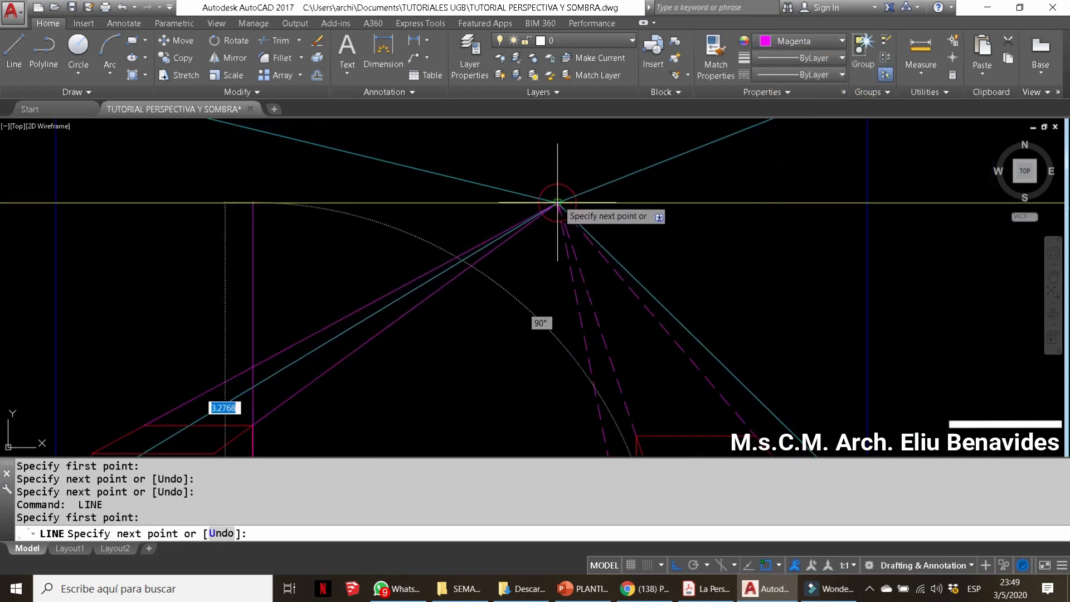
left_click(551, 209)
key("Escape")
key("Escape")
key("Escape")
scroll(514, 221, "down", 5)
Make the new receding lines dashed with MATCHPROP from an existing dashed line
scroll(513, 221, "up", 2)
type("MA")
key("Return")
scroll(537, 238, "up", 3)
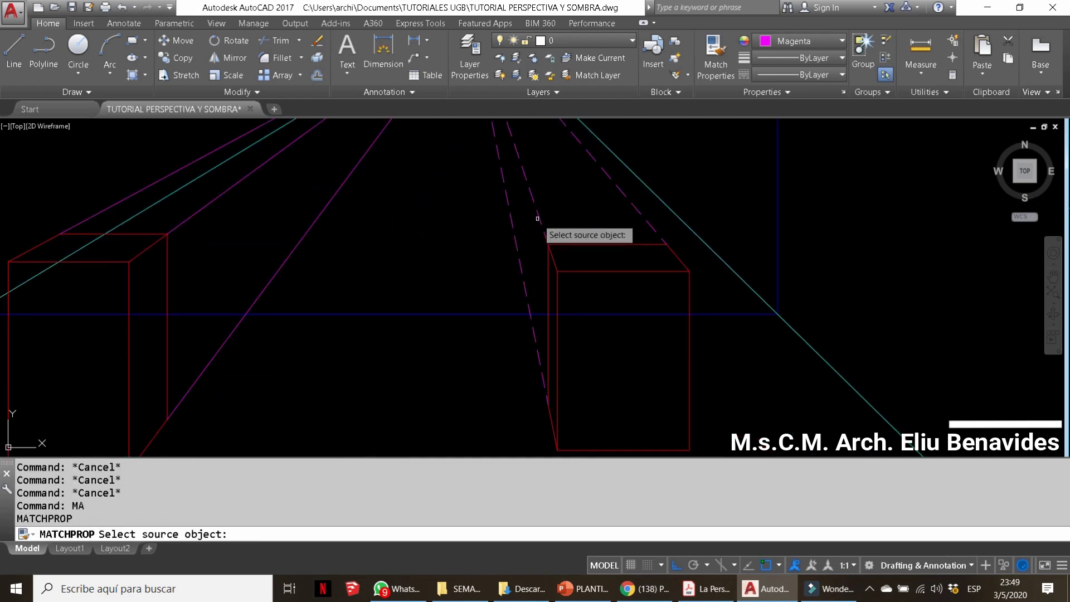
left_click(540, 224)
left_click(248, 169)
scroll(442, 203, "down", 2)
left_click(411, 199)
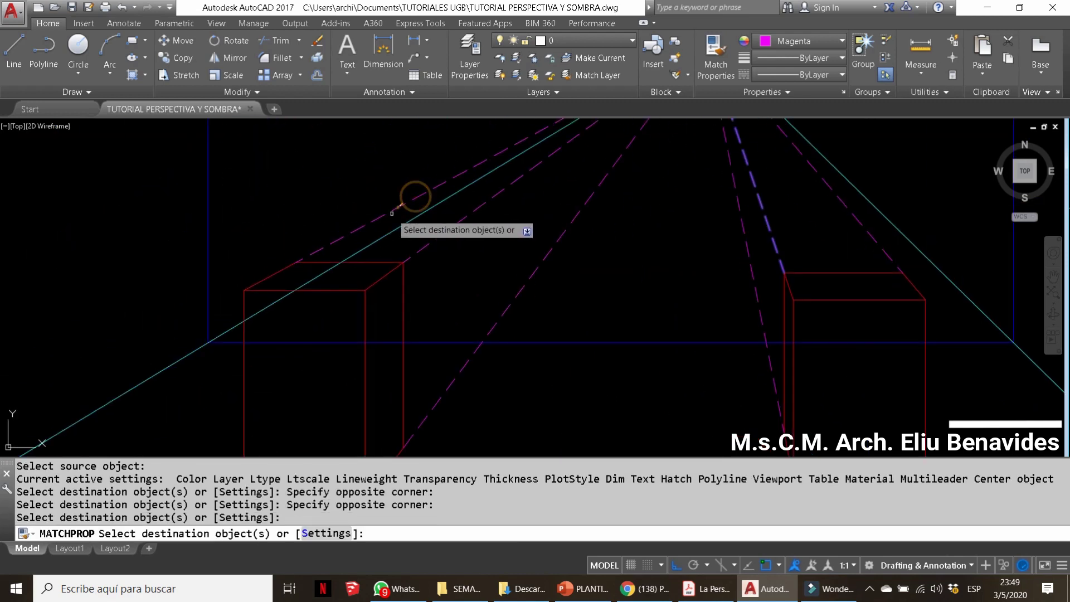
key("Escape")
key("Escape")
key("Escape")
scroll(455, 219, "down", 3)
scroll(455, 219, "up", 2)
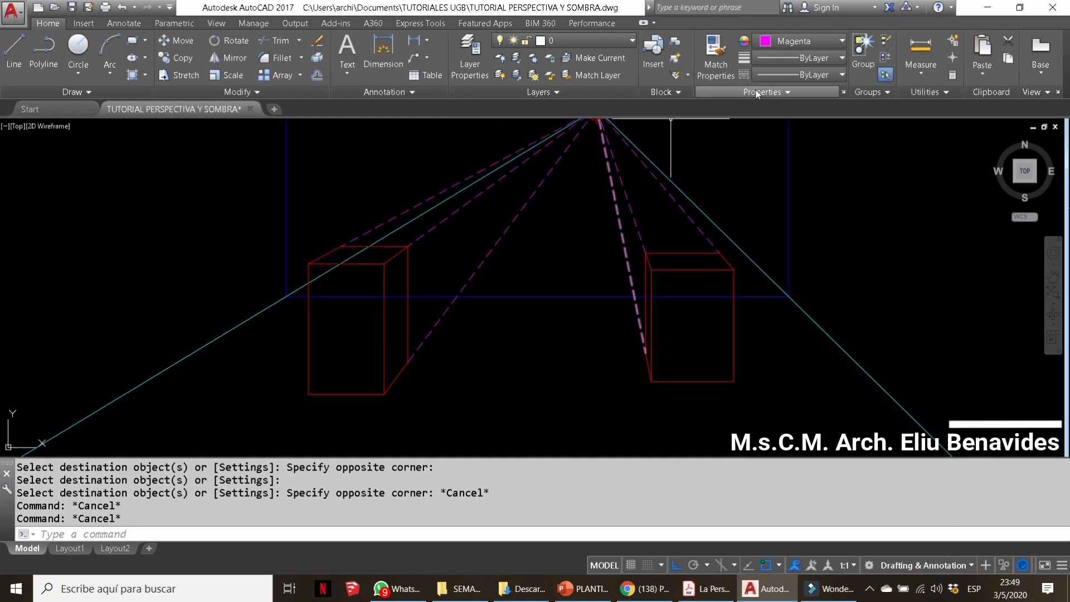
Set the current drawing colour back to red
left_click(797, 41)
left_click(759, 177)
type("L")
key("Return")
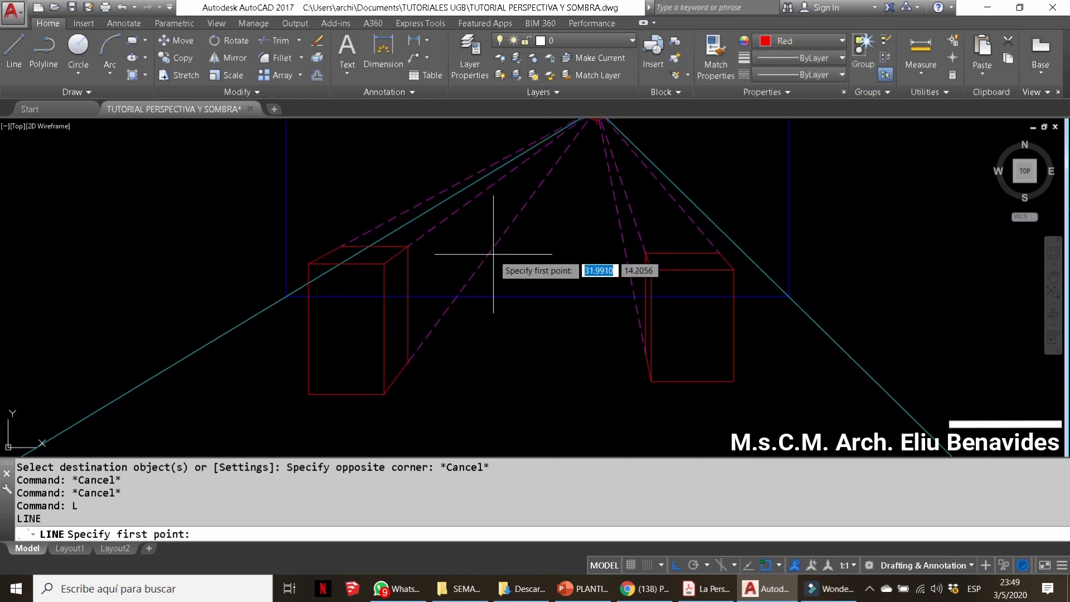
Draw the rectangular front face of a third, middle box
left_click(460, 235)
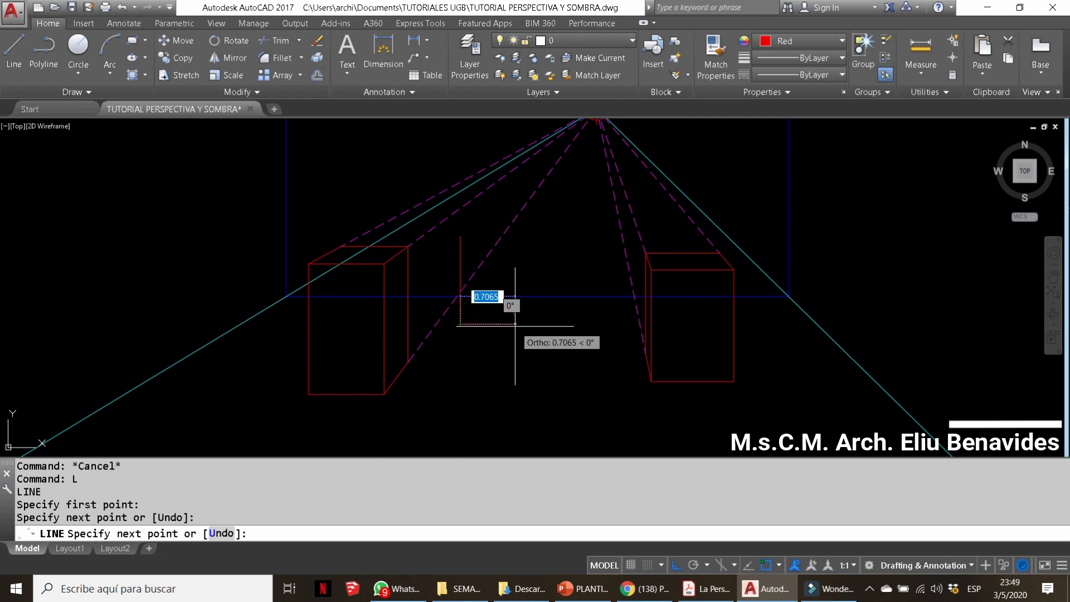
left_click(515, 325)
left_click(515, 237)
left_click(461, 236)
key("Escape")
scroll(467, 238, "up", 5)
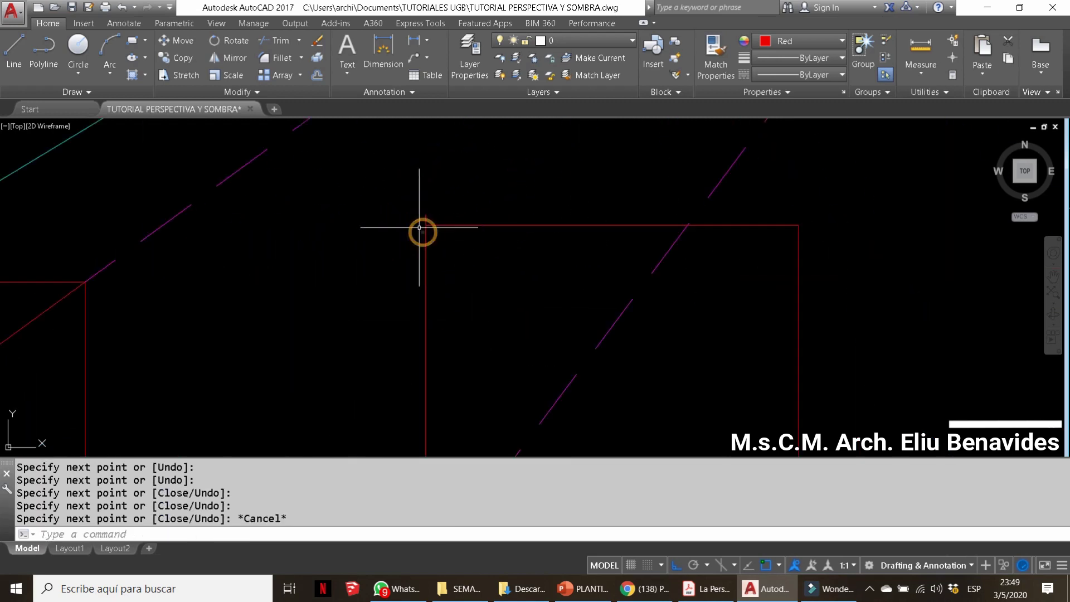
Draw a receding line from the middle box's top corner to the vanishing point
type("tr")
key("Return")
key("Return")
key("Escape")
type("l")
left_click(426, 225)
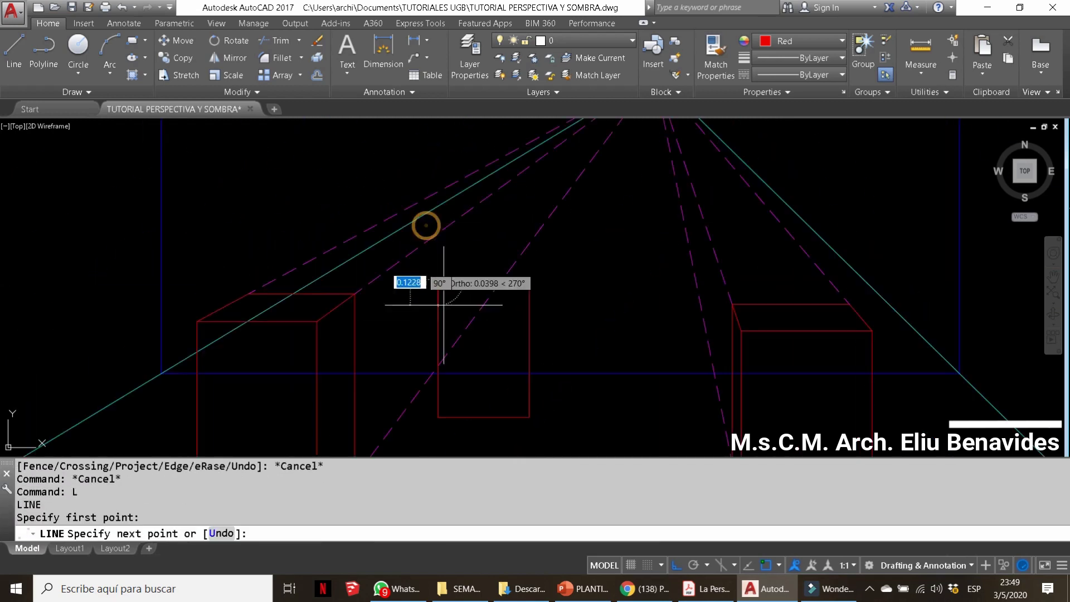
scroll(580, 166, "up", 5)
left_click(580, 165)
key("Escape")
scroll(489, 167, "down", 5)
key("Return")
Draw another receding guide line from the middle box's lower corner to the vanishing point
left_click(442, 327)
scroll(435, 318, "up", 4)
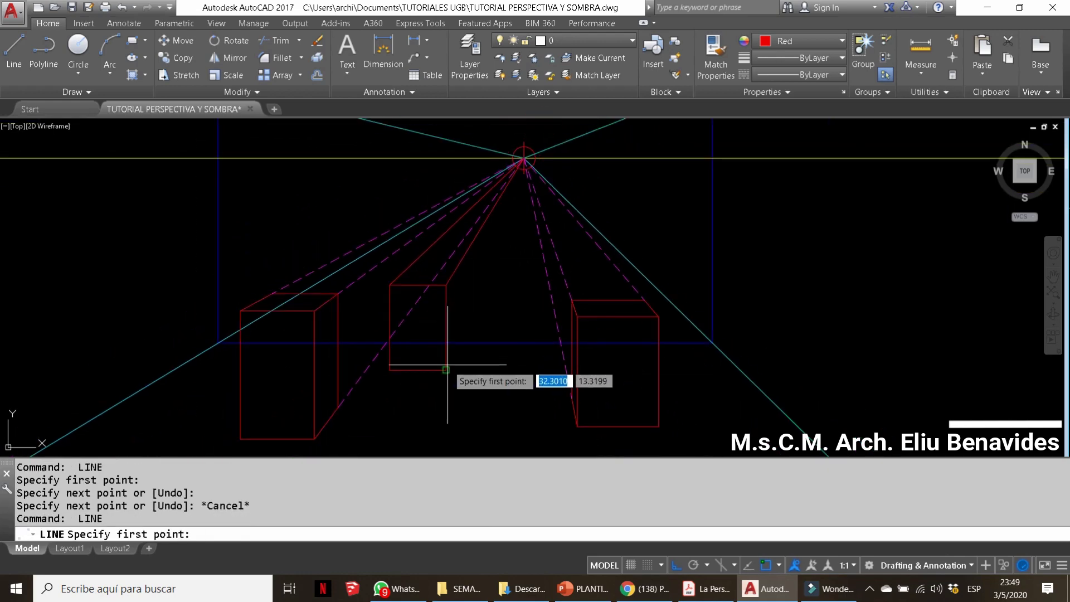
left_click(453, 377)
scroll(524, 164, "up", 4)
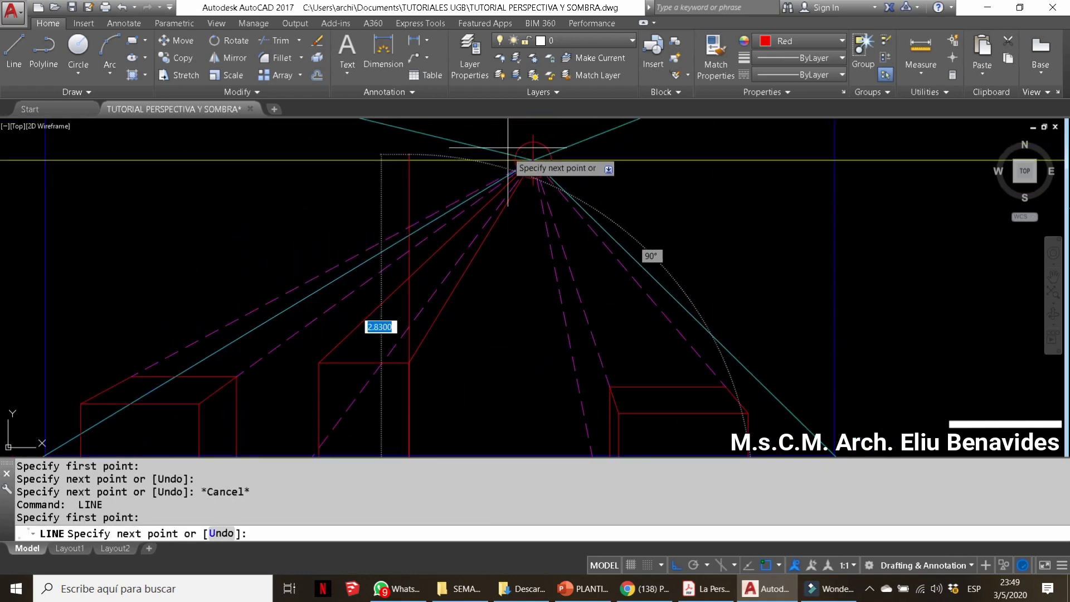
scroll(535, 167, "up", 2)
left_click(543, 167)
scroll(544, 167, "down", 5)
key("Escape")
key("Escape")
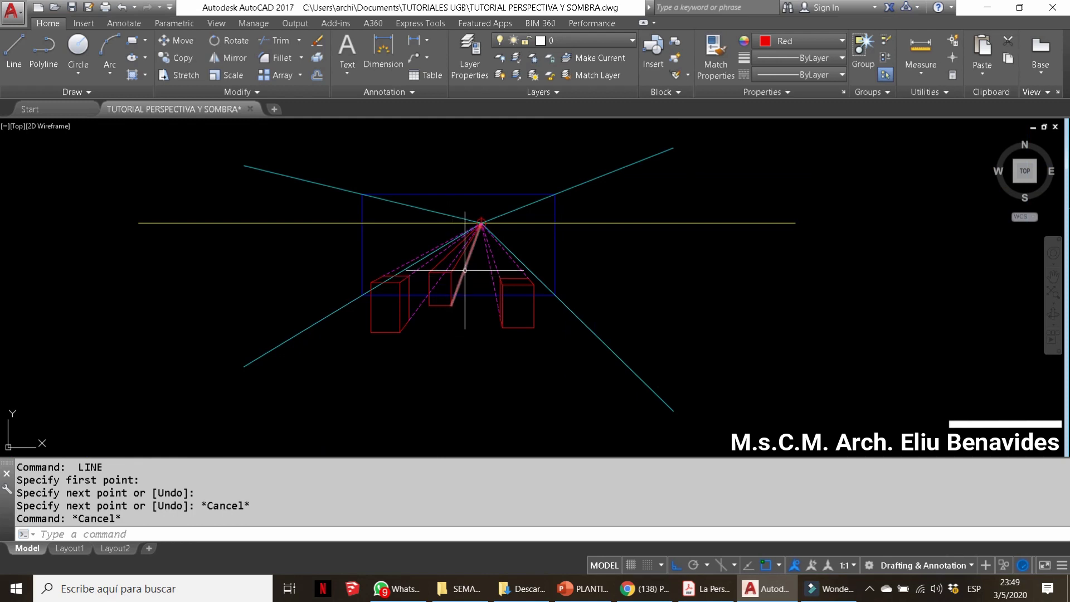
scroll(465, 270, "up", 6)
Start two further lines near the middle box and cancel both
type("l")
key("Return")
left_click(331, 262)
scroll(419, 270, "up", 4)
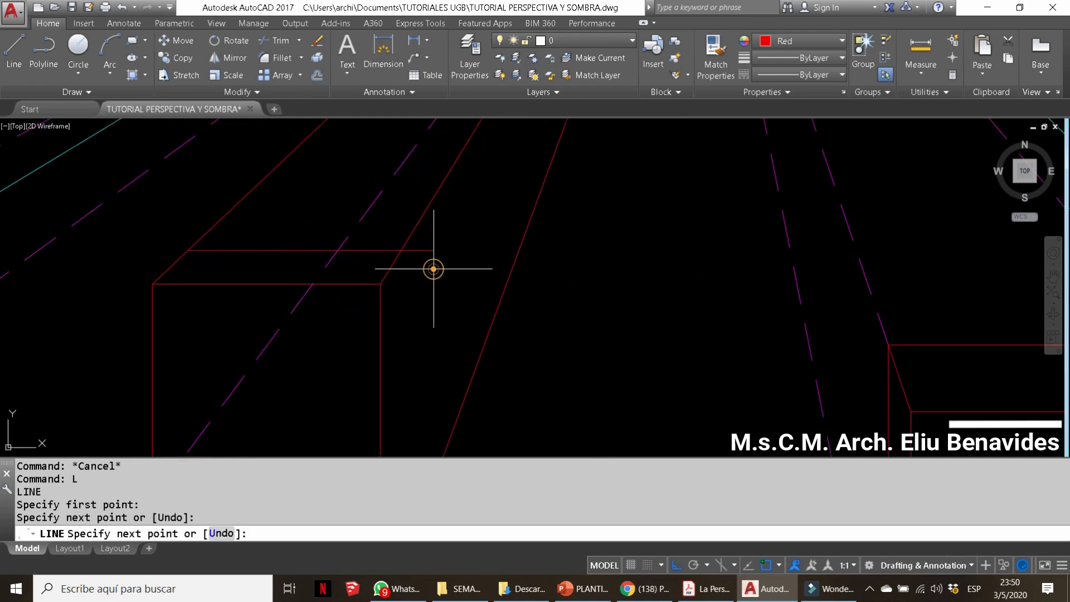
key("Escape")
key("space")
scroll(399, 242, "down", 3)
left_click(430, 143)
key("Escape")
key("Escape")
Trim the overhang off the middle box's top-right corner using all edges
type("tr")
key("Return")
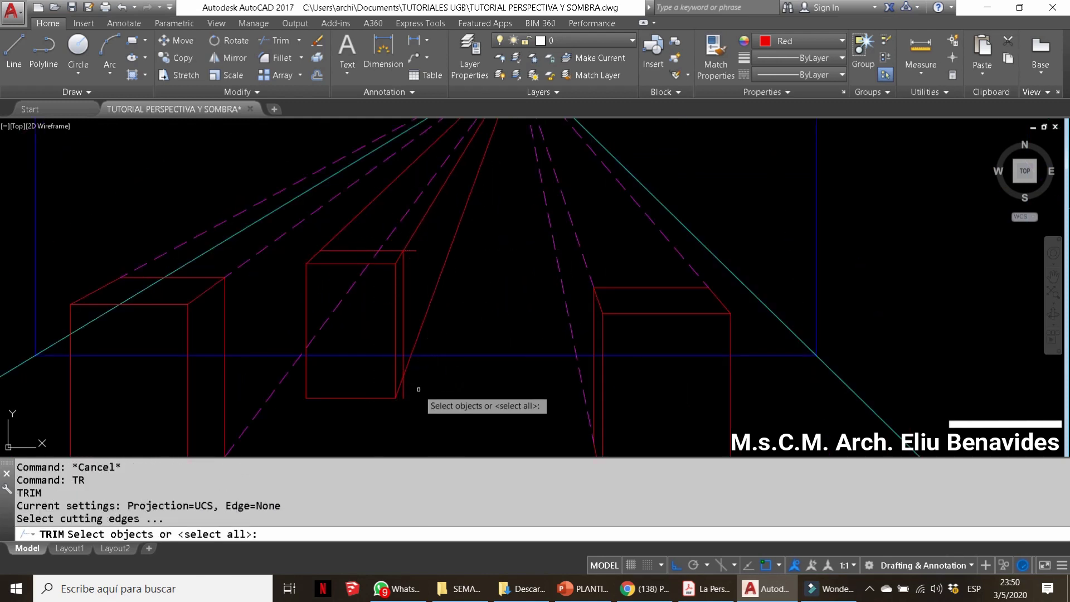
key("Return")
left_click(411, 251)
key("Escape")
key("Escape")
key("Escape")
Trim the overhanging corner lines using the box's two top edges as cutting edges
type("tr")
key("Return")
left_click(367, 251)
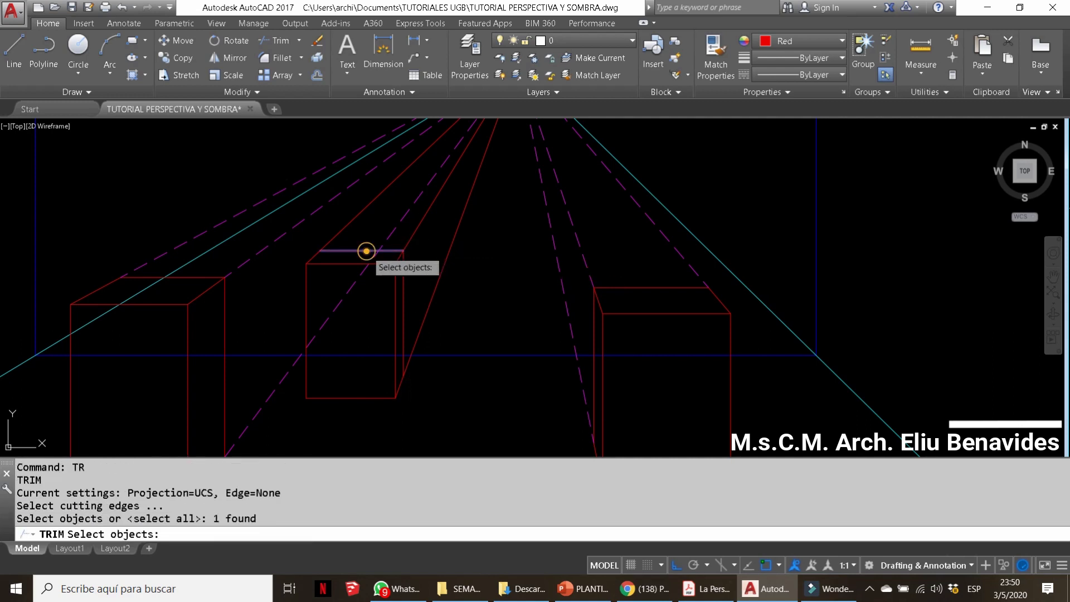
left_click(402, 274)
key("Return")
left_click(460, 286)
left_click(421, 218)
scroll(416, 283, "down", 2)
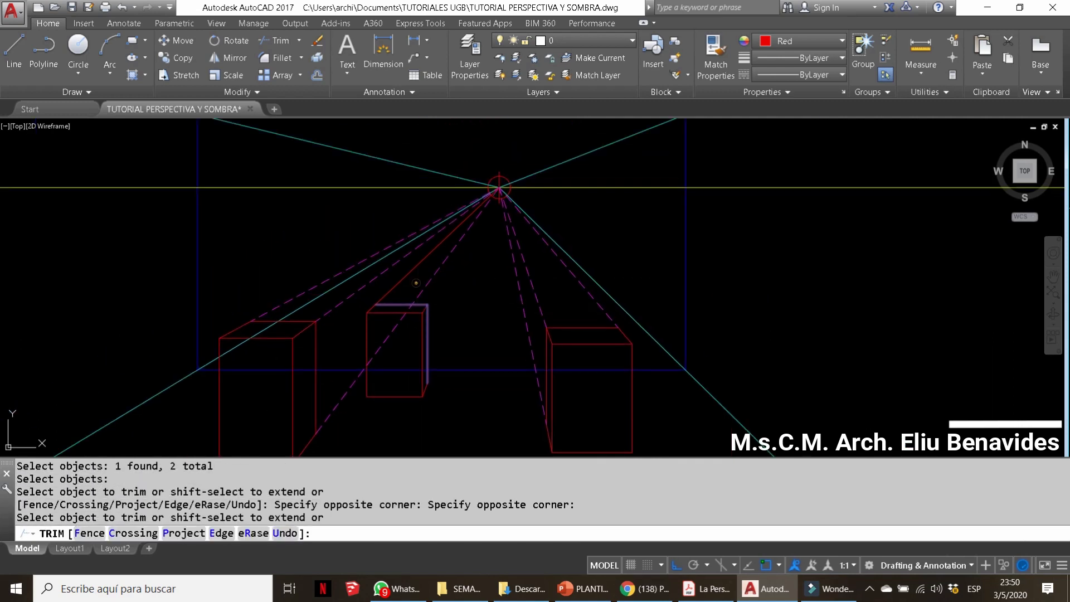
key("Escape")
middle_click_drag(410, 324, 544, 298)
key("Escape")
key("Escape")
key("Escape")
key("Escape")
Make magenta the current colour and draw a line from the vanishing point
left_click(802, 40)
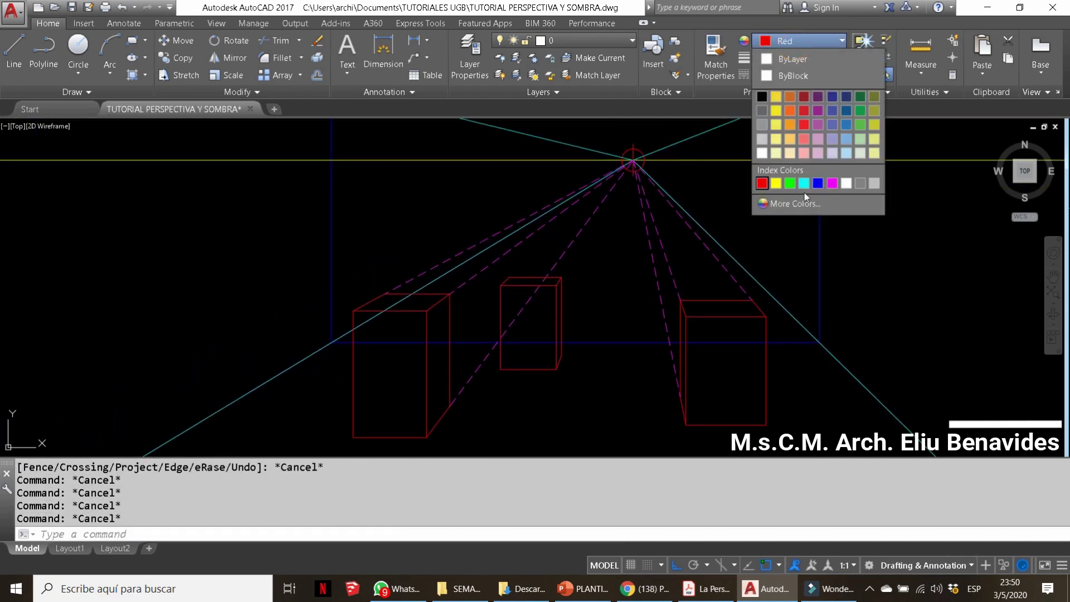
left_click(832, 183)
type("l")
key("Return")
left_click(633, 161)
scroll(641, 312, "up", 2)
Draw two more lines from the vanishing point toward the middle box
key("Escape")
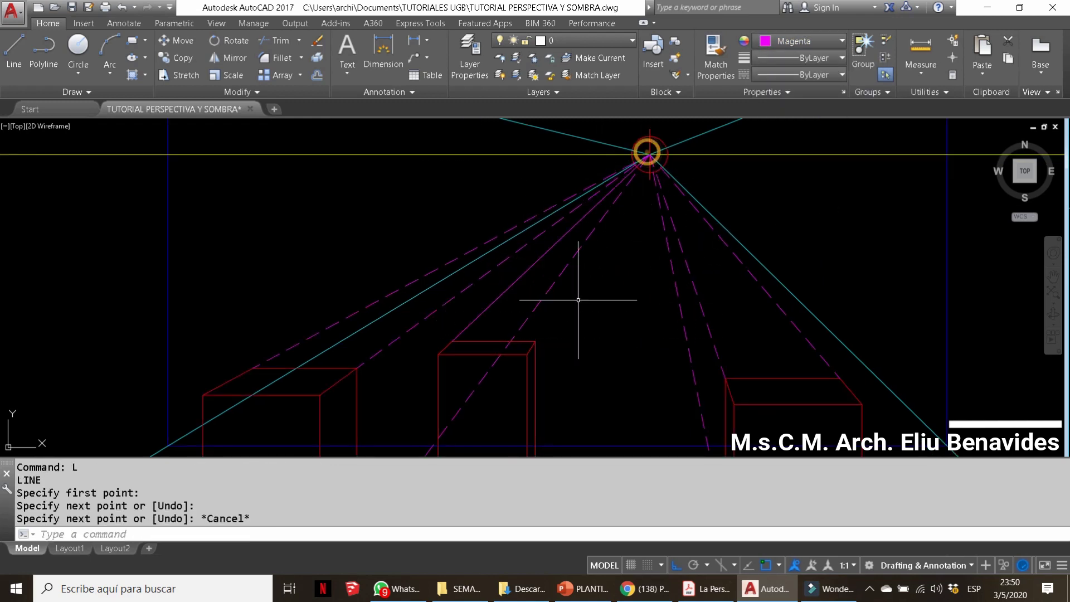
key("Return")
left_click(646, 153)
scroll(647, 156, "up", 2)
key("Escape")
scroll(557, 251, "down", 3)
key("Return")
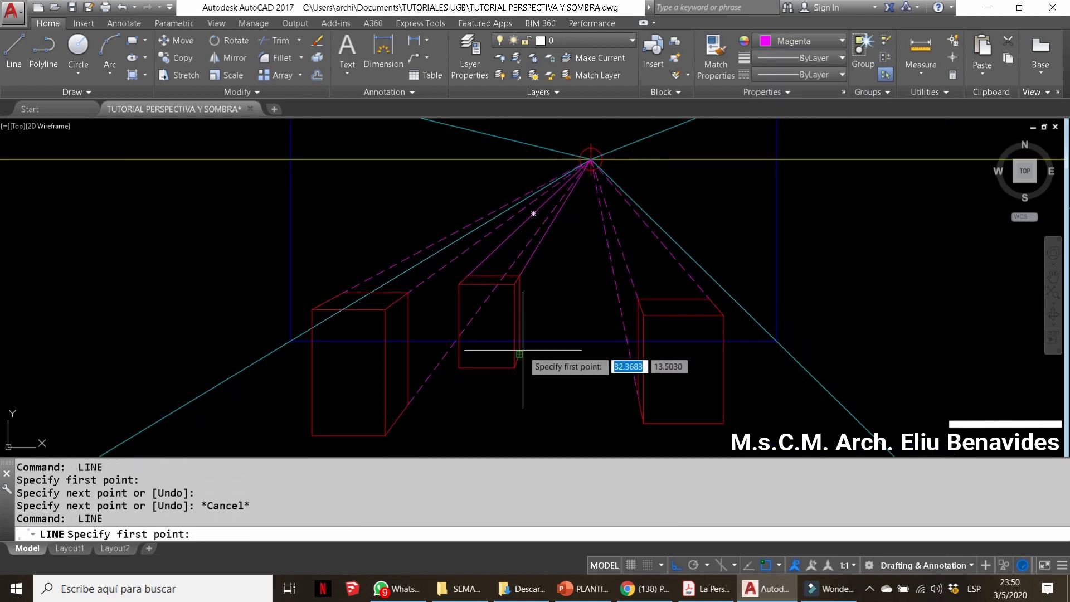
left_click(591, 160)
scroll(591, 162, "up", 3)
Make the new receding lines dashed with MATCHPROP from an existing dashed line
key("Escape")
key("Escape")
scroll(547, 280, "down", 1)
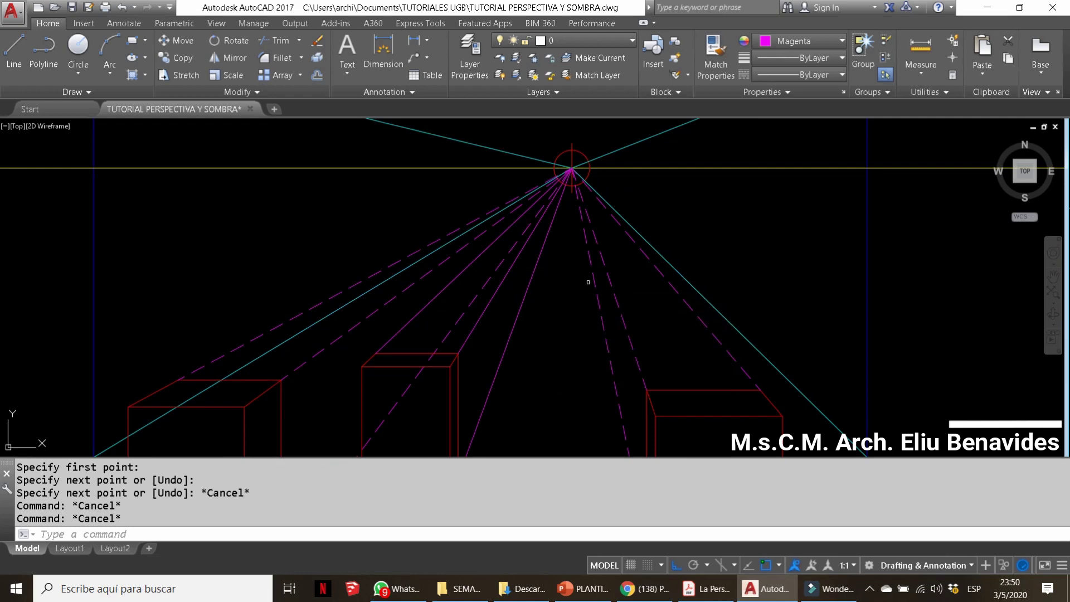
type("ma")
key("Return")
left_click(589, 257)
key("Escape")
scroll(469, 334, "up", 2)
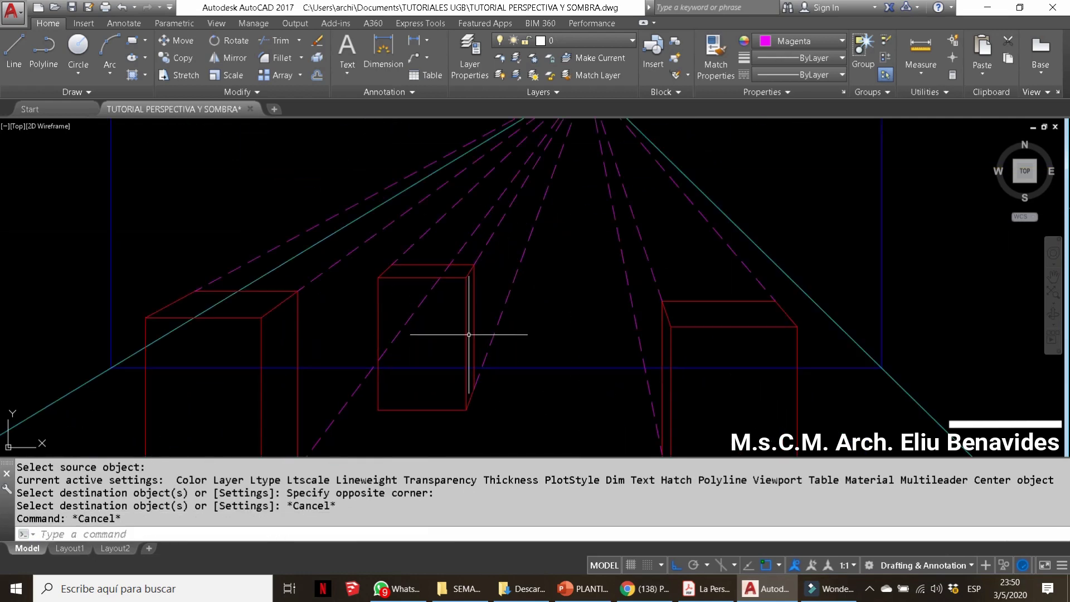
key("Escape")
scroll(501, 313, "down", 3)
scroll(540, 296, "down", 1)
mouse_move(544, 291)
middle_mouse_down()
mouse_move(536, 297)
mouse_move(552, 310)
middle_mouse_up()
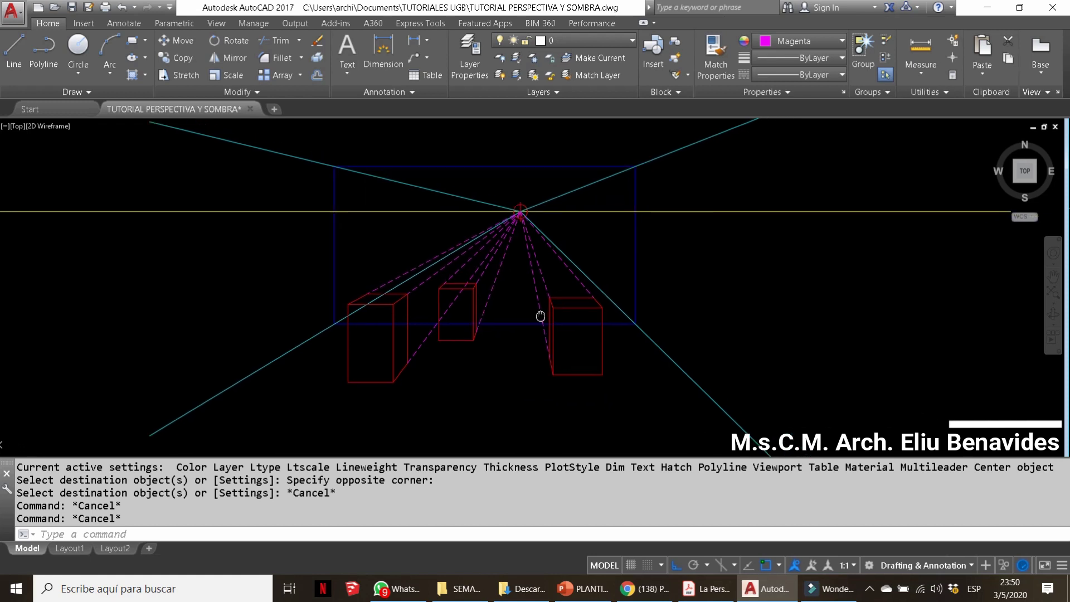
scroll(530, 310, "up", 1)
scroll(527, 306, "up", 2)
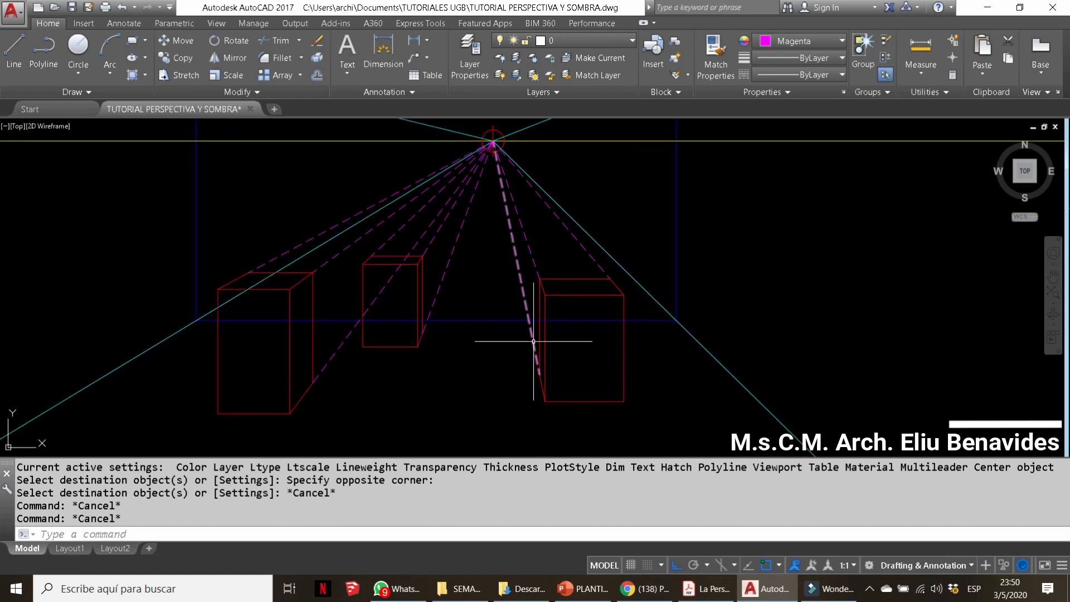
Set the current drawing colour to white
left_click(791, 41)
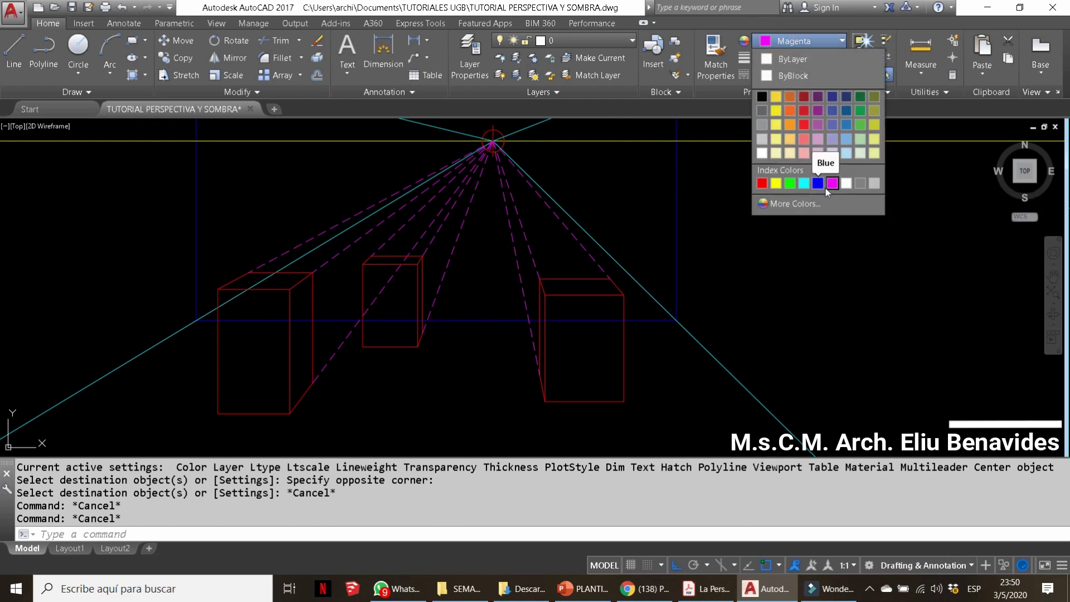
left_click(846, 183)
scroll(513, 334, "down", 1)
Draw a center ellipse above the horizon for the lamp base
scroll(528, 172, "up", 1)
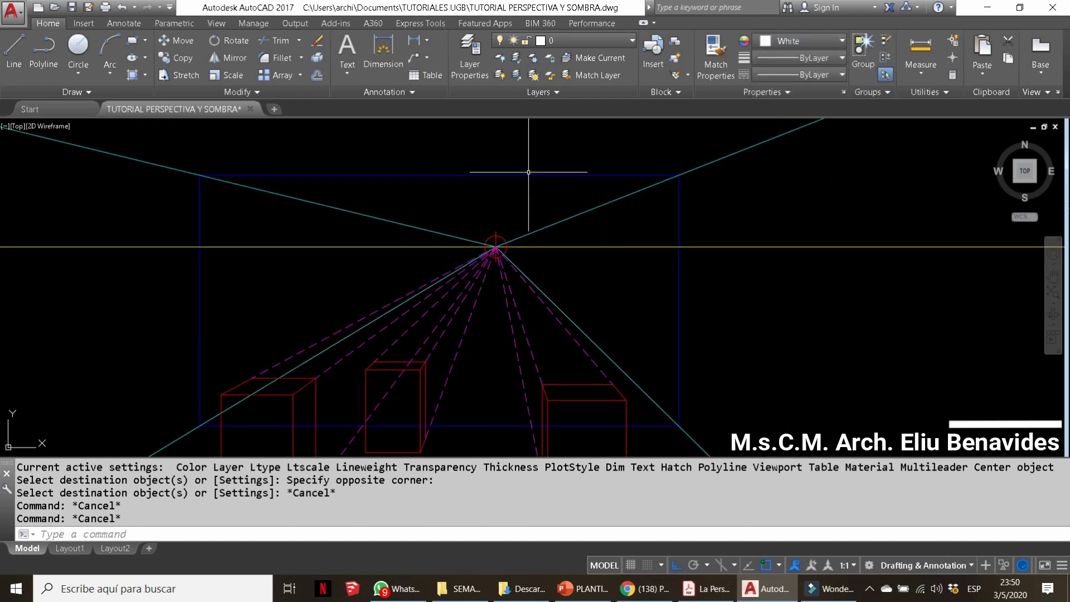
type("L")
key("Return")
key("Escape")
key("Escape")
key("Escape")
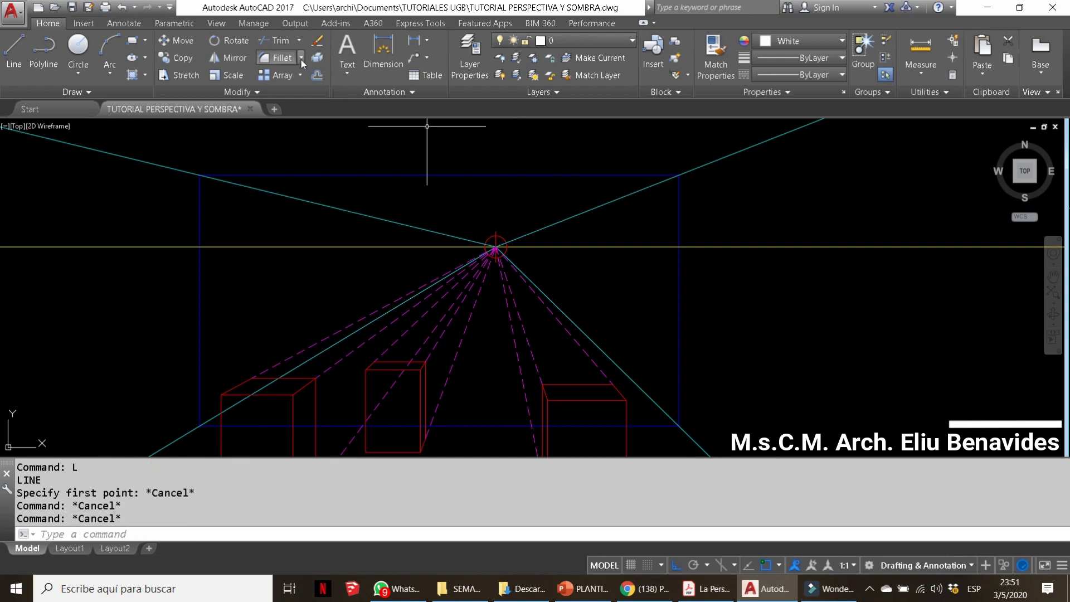
left_click(146, 57)
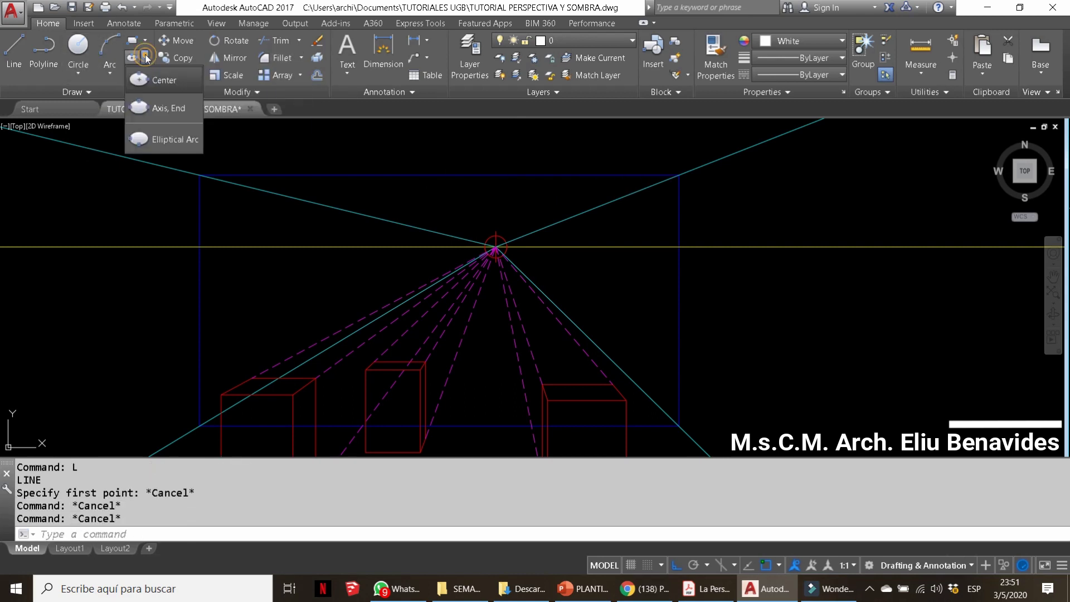
left_click(162, 80)
scroll(510, 168, "up", 4)
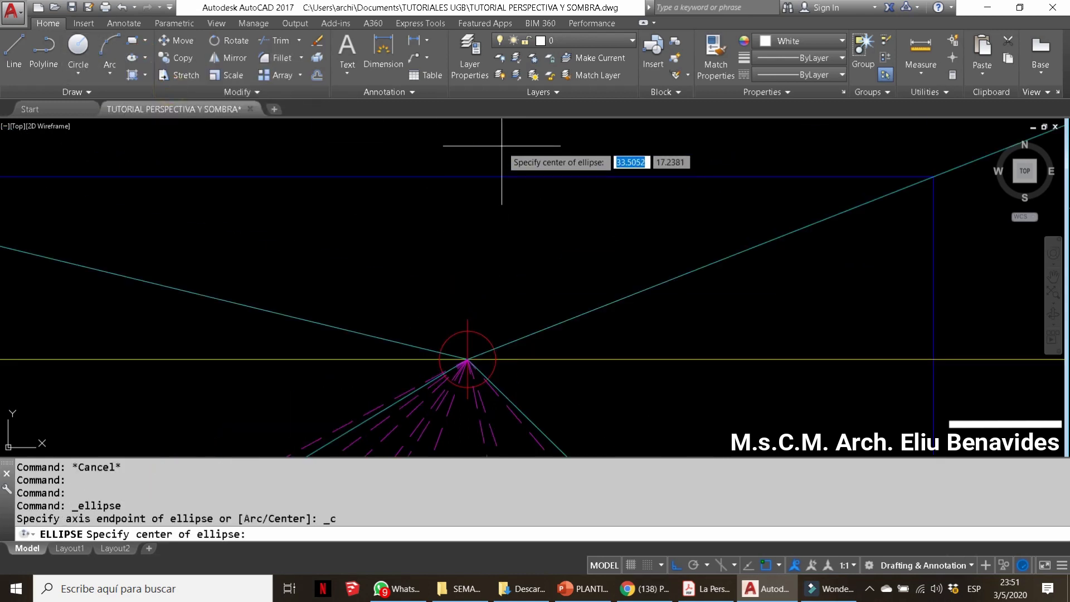
left_click(548, 155)
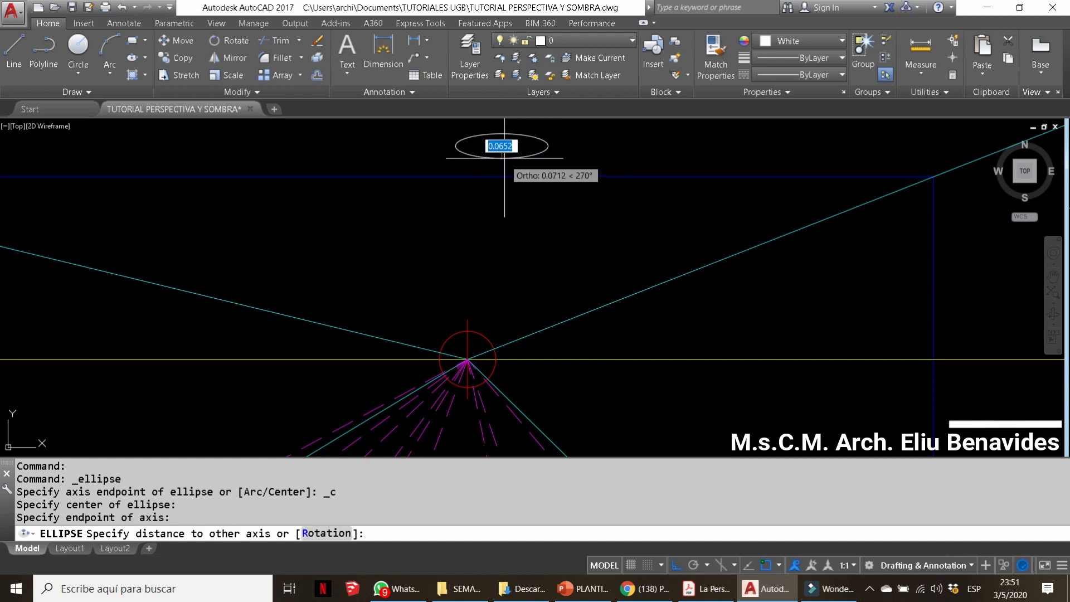
left_click(504, 164)
Move the ellipse further to the right
left_click(590, 128)
left_click(538, 162)
type("m")
key("Return")
left_click(572, 164)
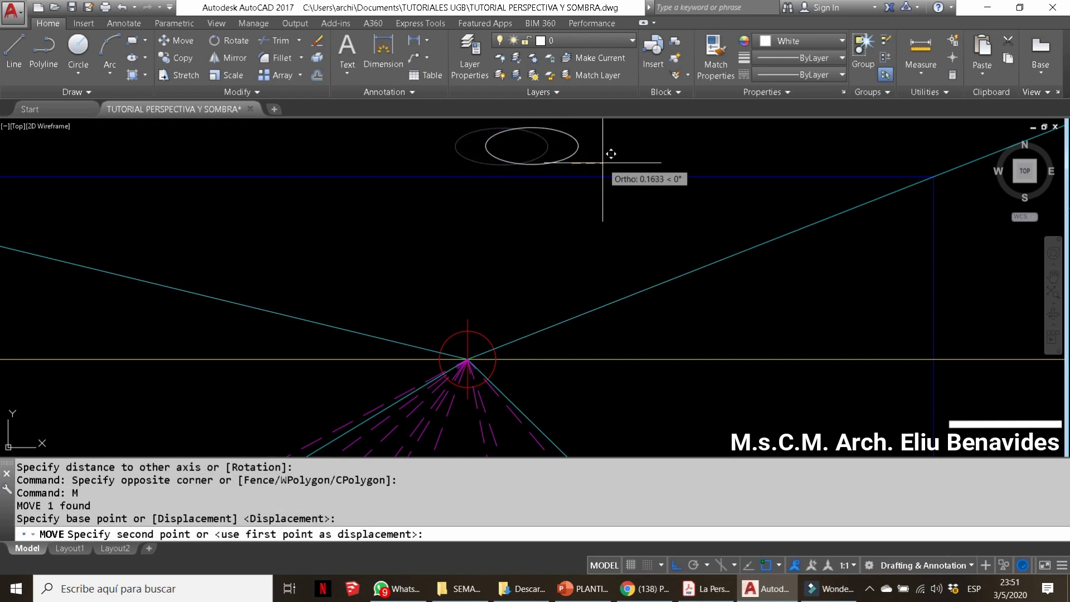
left_click(603, 162)
Scale the ellipse down by a factor of .5
left_click(585, 125)
left_click(535, 163)
type("sc")
key("Return")
left_click(532, 146)
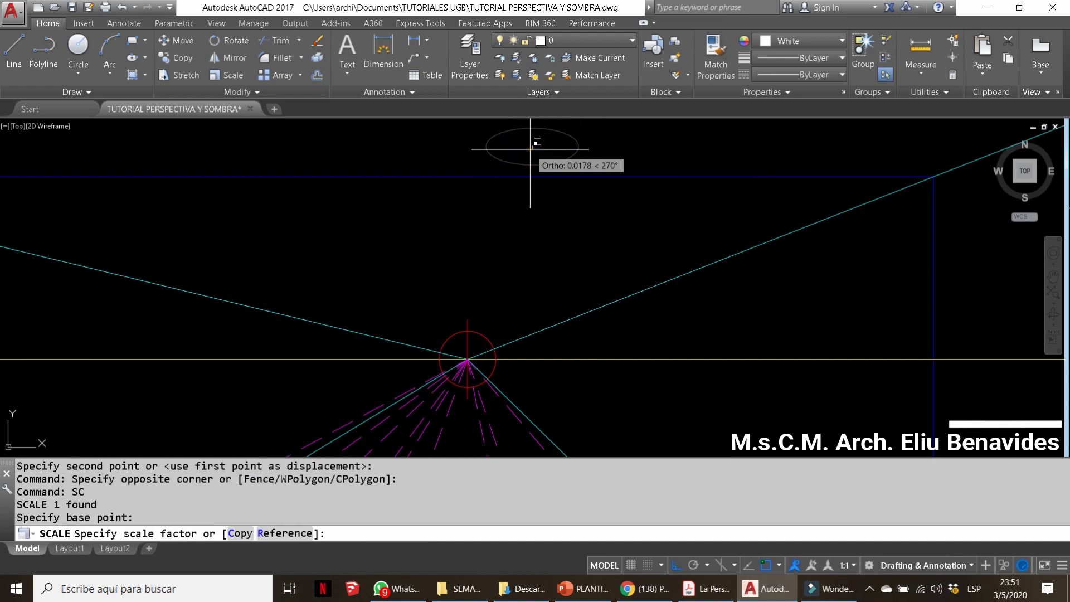
type(".5")
key("Return")
Draw one cone side from the ellipse up to the apex
scroll(532, 146, "down", 2)
middle_click_drag(555, 177, 555, 210)
scroll(545, 178, "up", 2)
key("Escape")
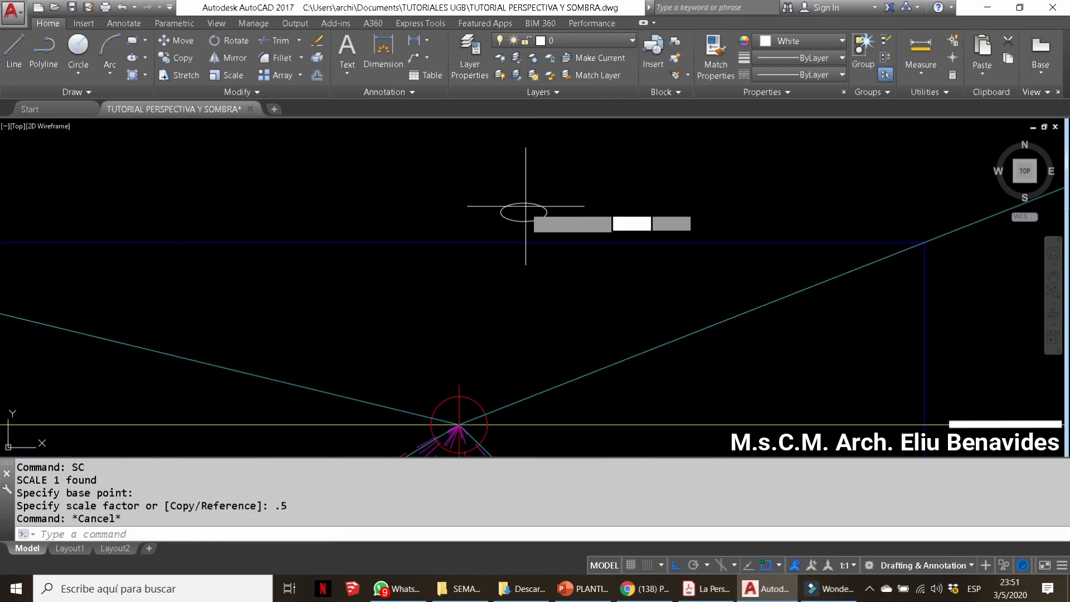
type("l")
key("Return")
left_click(514, 184)
scroll(517, 179, "up", 2)
left_click(452, 233)
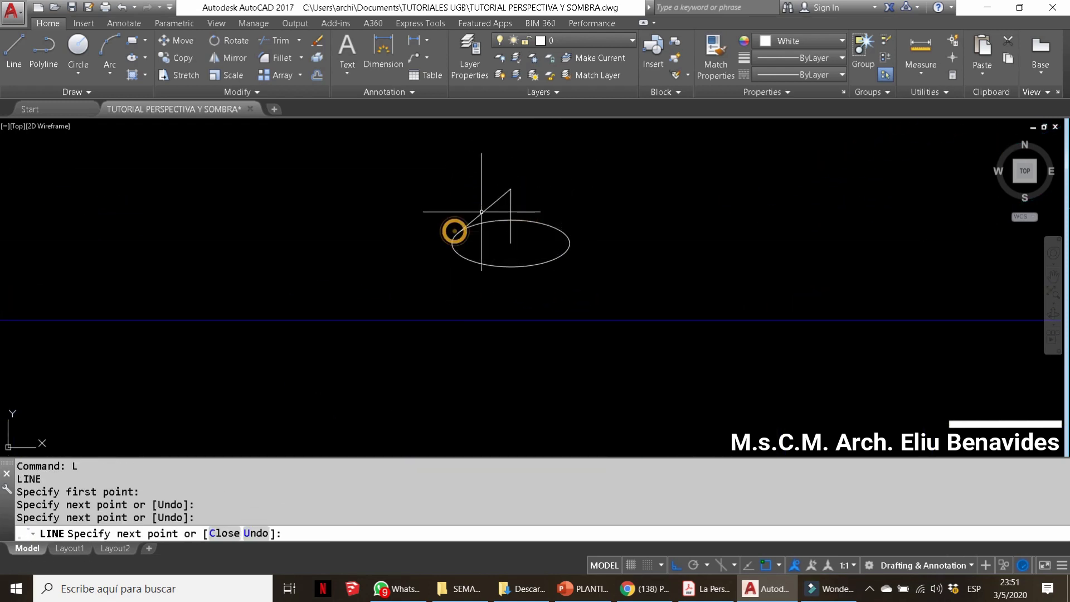
key("Escape")
key("Escape")
key("Escape")
Mirror the cone side to form the shade, then erase the vertical helper line
left_click_drag(474, 223, 504, 186)
type("mi")
key("Return")
left_click(549, 176)
left_click(516, 318)
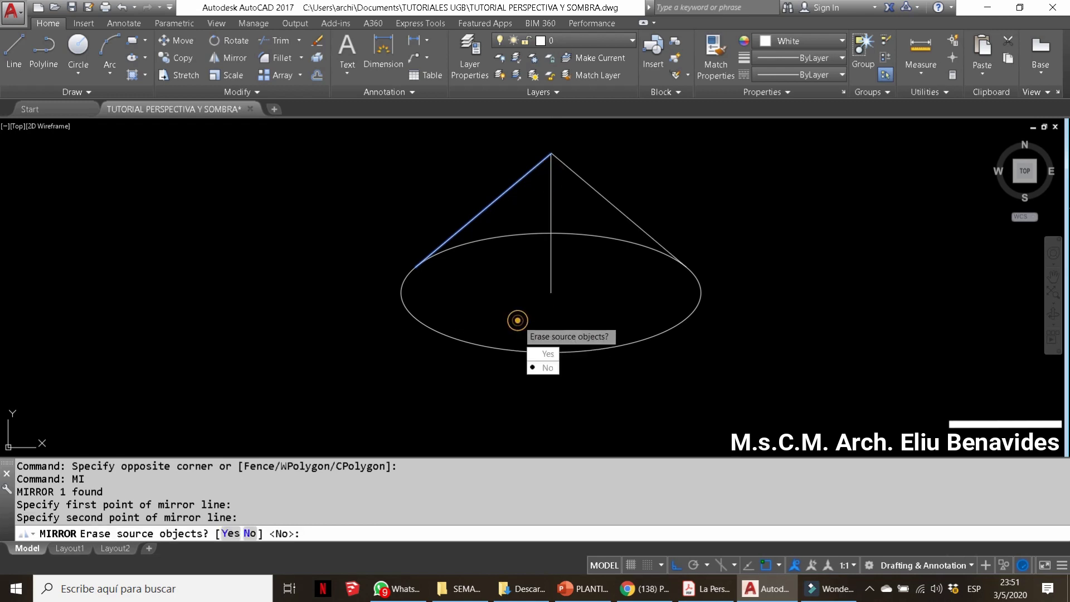
key("Return")
key("Escape")
key("Escape")
left_click_drag(568, 257, 530, 277)
key("Delete")
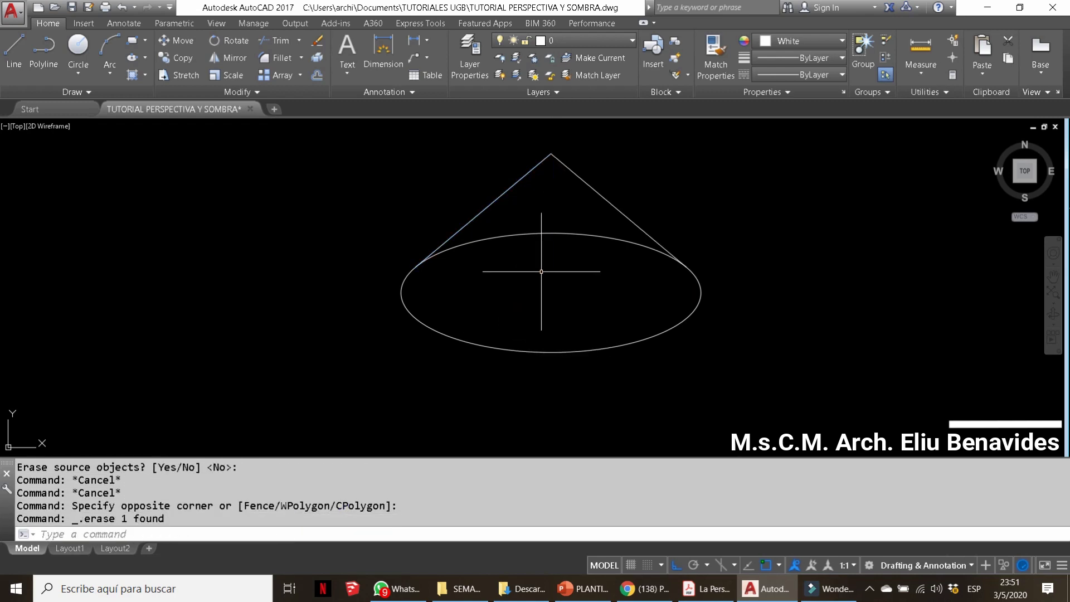
Draw the bulb circle centred on the ellipse's top point
type("l")
key("Return")
left_click(554, 230)
key("Escape")
type("cc")
key("Return")
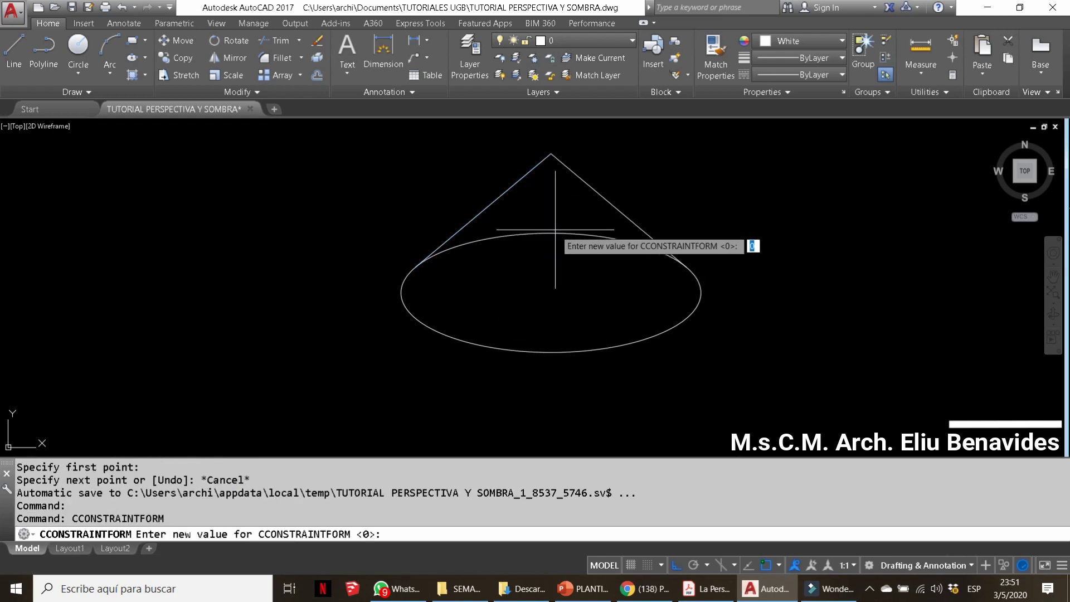
key("Escape")
type("c")
key("Return")
left_click(551, 233)
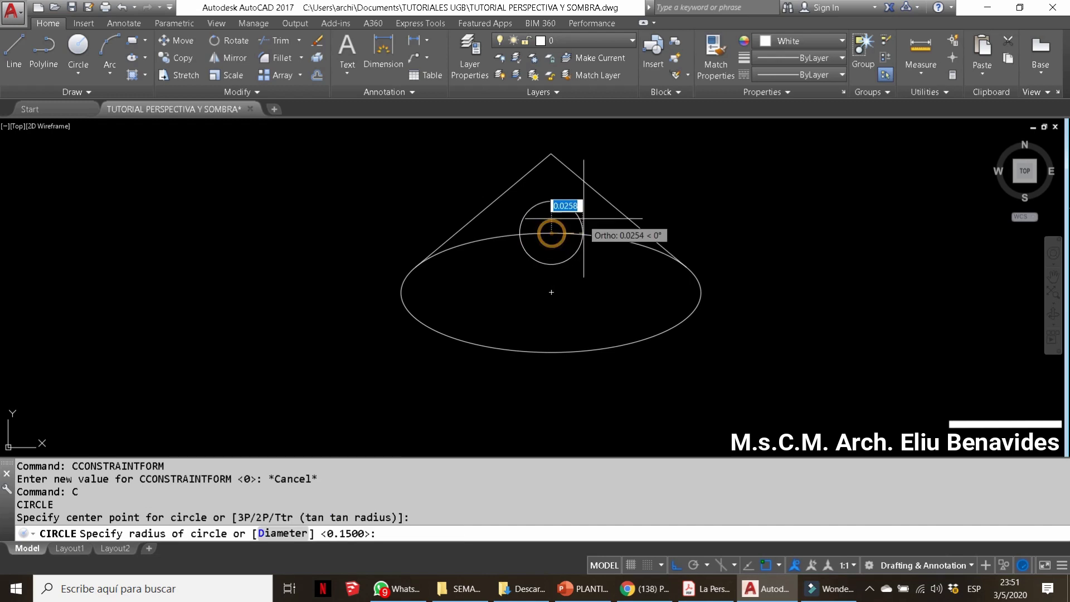
left_click(620, 199)
Trim the circle inside the ellipse, leaving a half-circle bulb
type("tr")
left_click_drag(685, 312, 657, 279)
left_click(497, 182)
key("Escape")
scroll(515, 215, "down", 5)
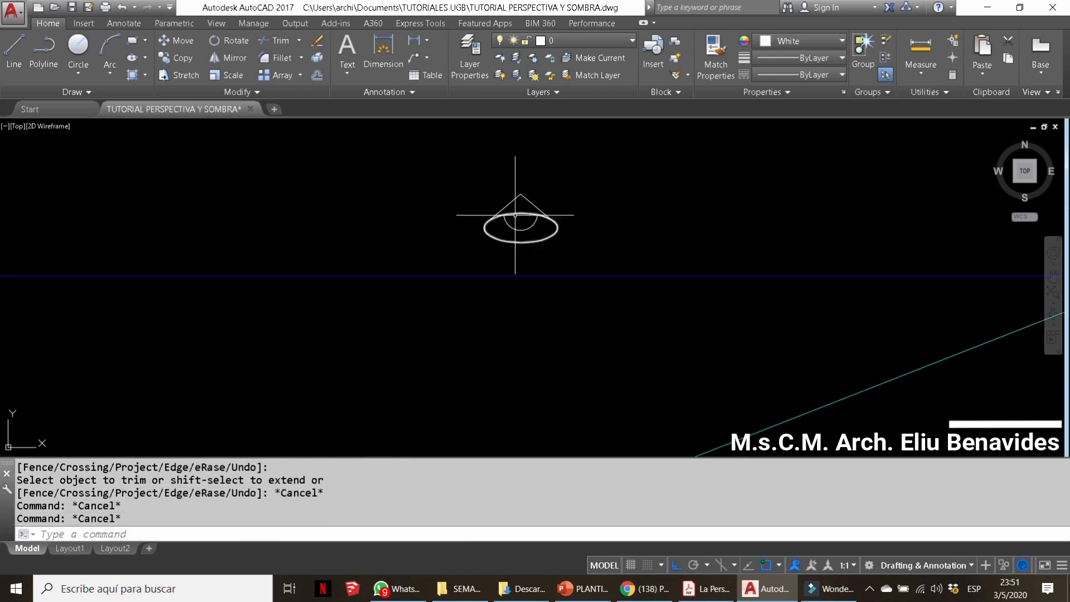
scroll(515, 215, "down", 5)
Select the lamp's four parts and attempt to move them
left_click(541, 179)
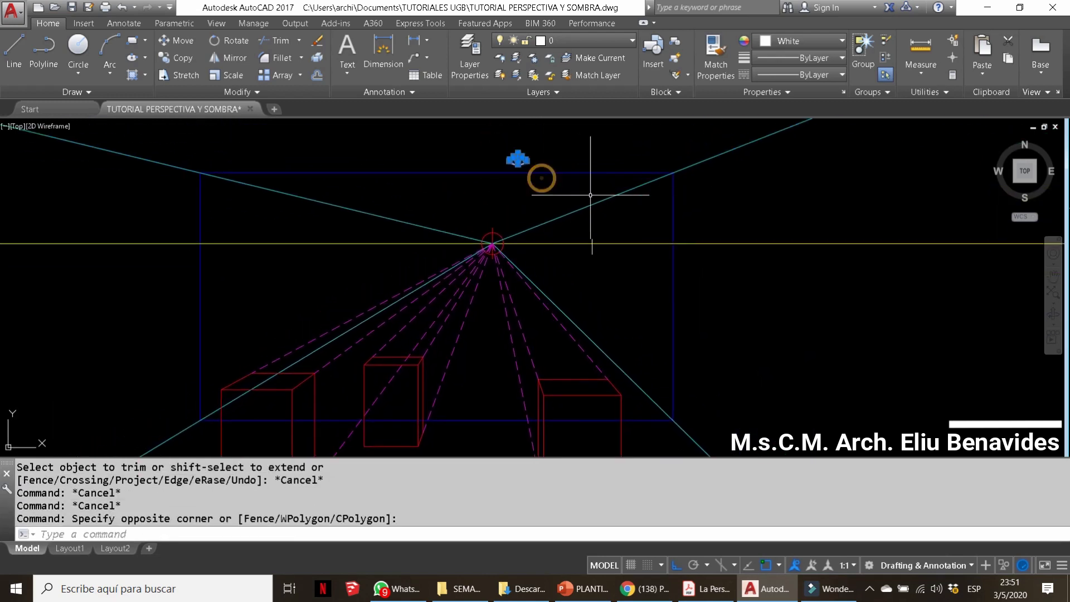
left_click(590, 195)
key("m")
key("Return")
left_click(741, 195)
key("Escape")
key("Escape")
key("Escape")
scroll(500, 191, "down", 3)
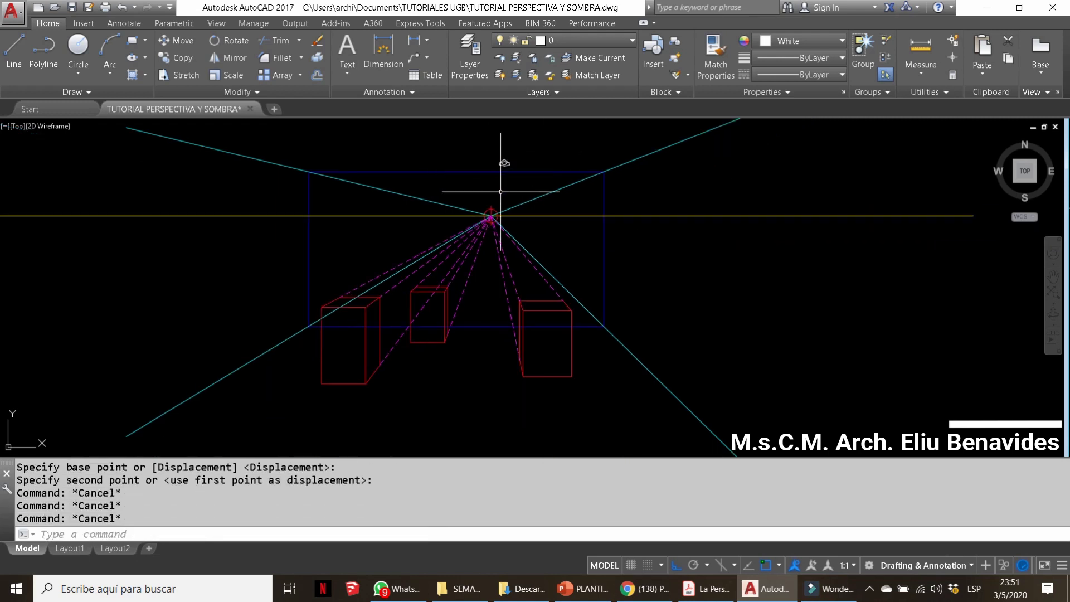
Set the object colour to Green and begin a line at the lamp
left_click(800, 42)
left_click(790, 183)
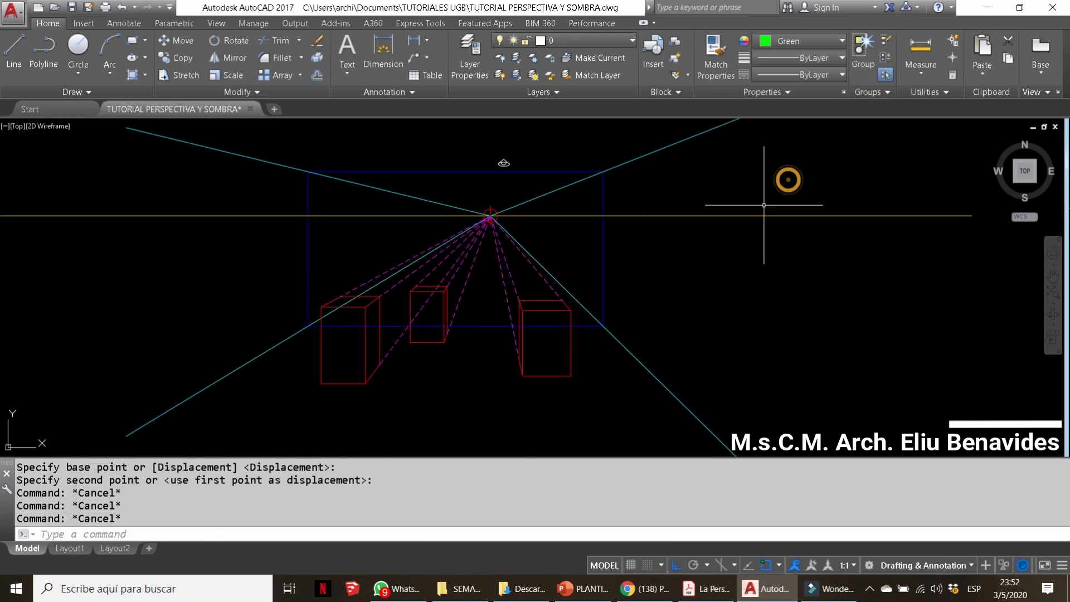
key("l")
key("Return")
scroll(508, 161, "up", 5)
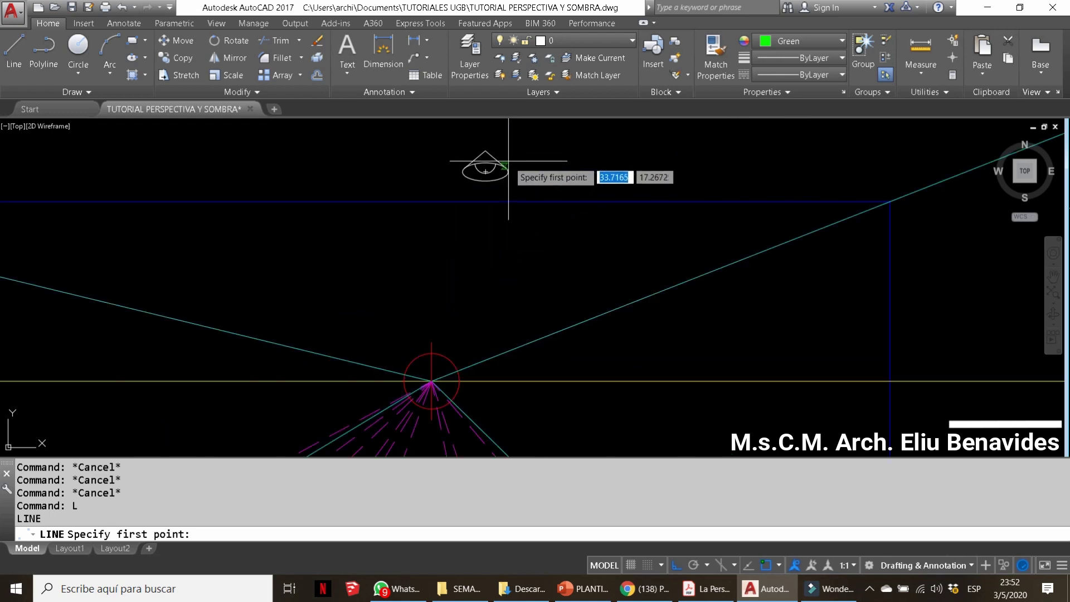
scroll(505, 167, "up", 5)
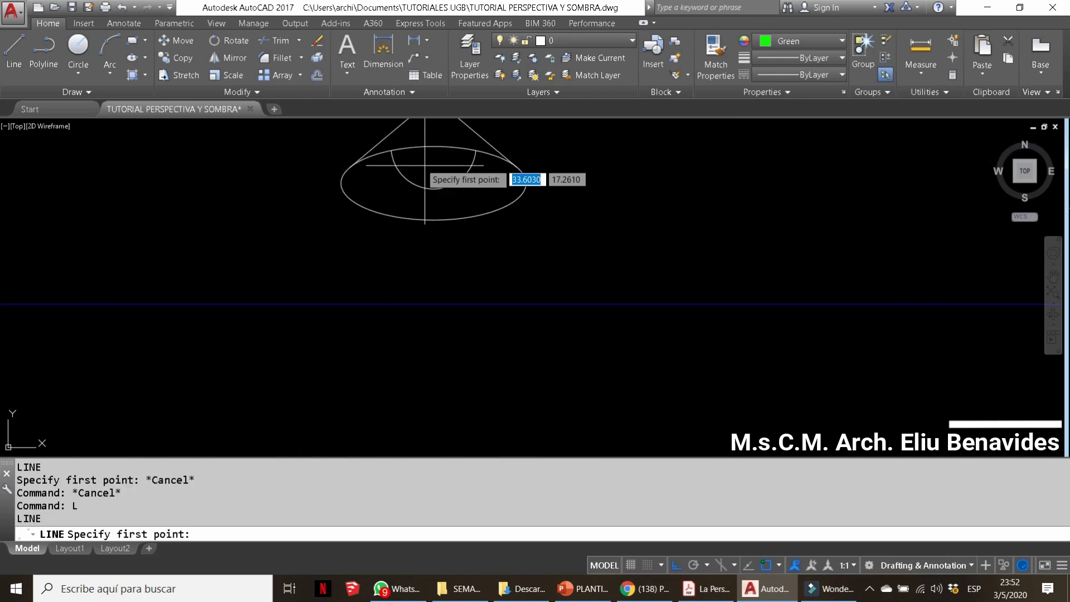
left_click(433, 147)
key("Escape")
key("Escape")
key("Escape")
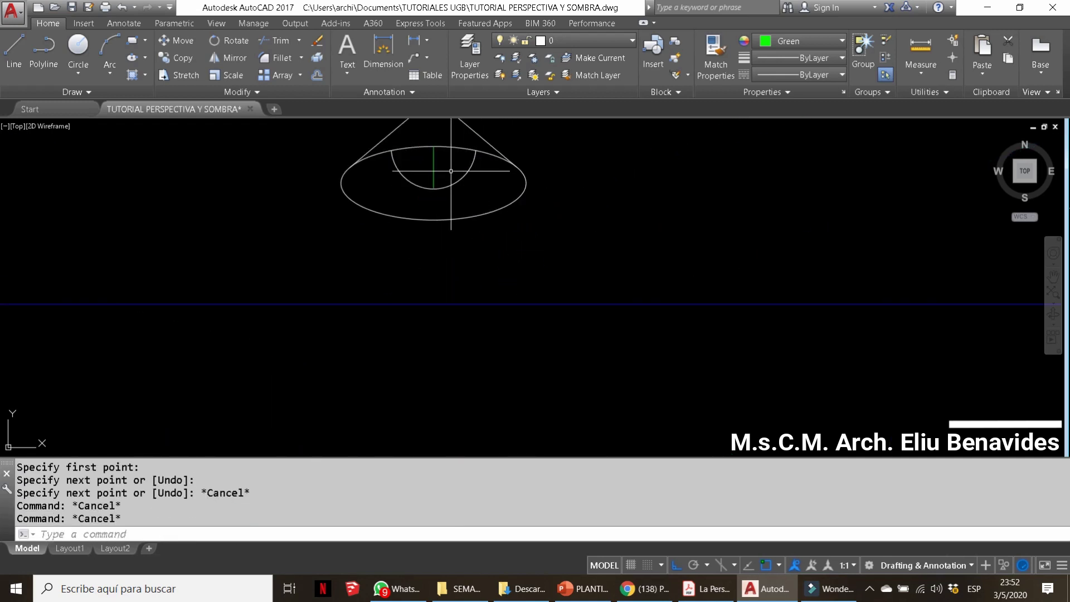
Draw a green line starting at the bulb circle's top
type("l")
key("Return")
left_click(433, 166)
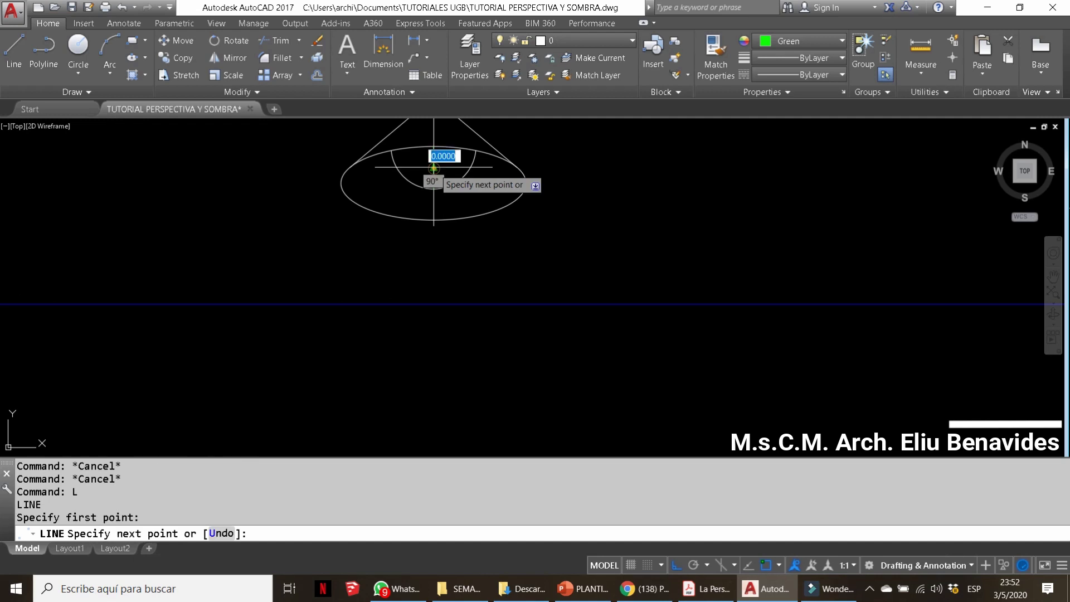
left_click(391, 175)
key("Escape")
Try extending to the semicircle boundary and trimming, cancelling both
type("x")
key("Return")
left_click_drag(409, 188, 444, 170)
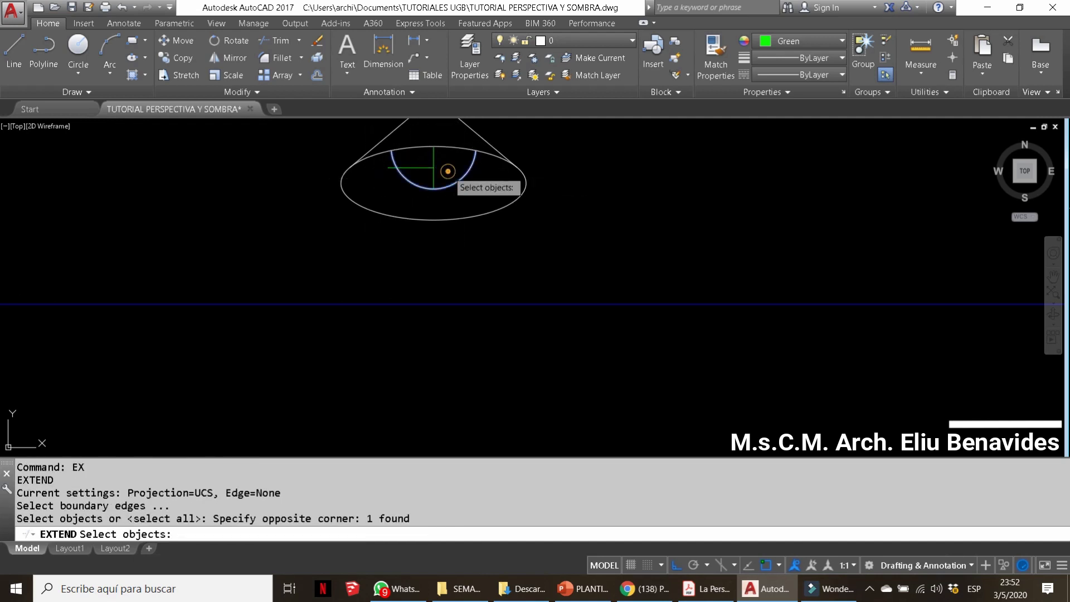
key("Return")
key("Escape")
key("t")
key("r")
key("Return")
key("Return")
key("Escape")
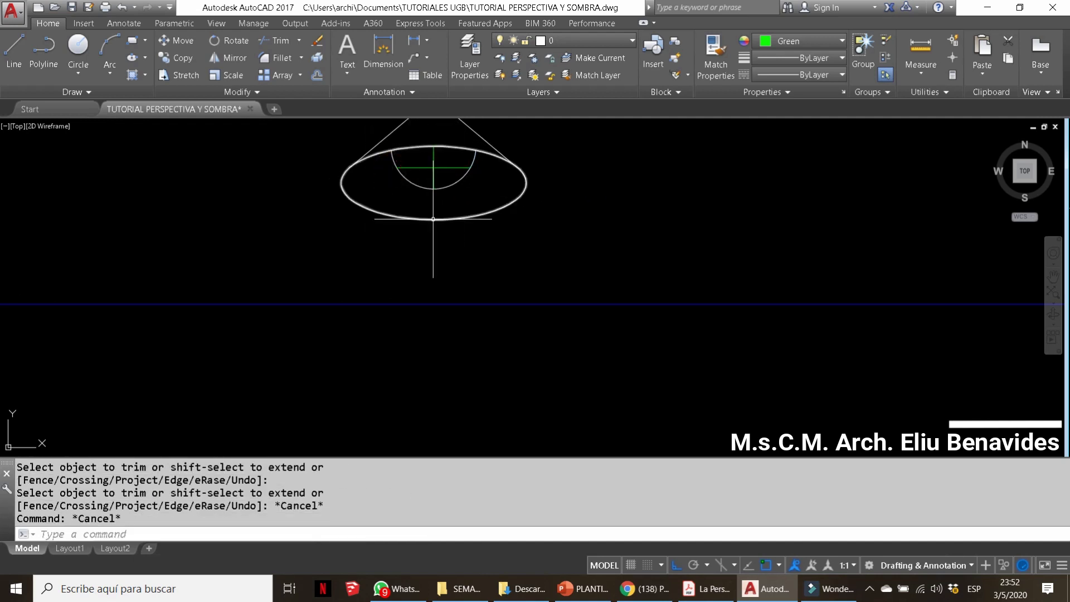
Start a new green line at the lamp symbol
type("l")
key("Return")
left_click(433, 167)
scroll(433, 168, "down", 8)
Begin a vertical green line where the green line meets the cyan diagonal
key("Escape")
key("Return")
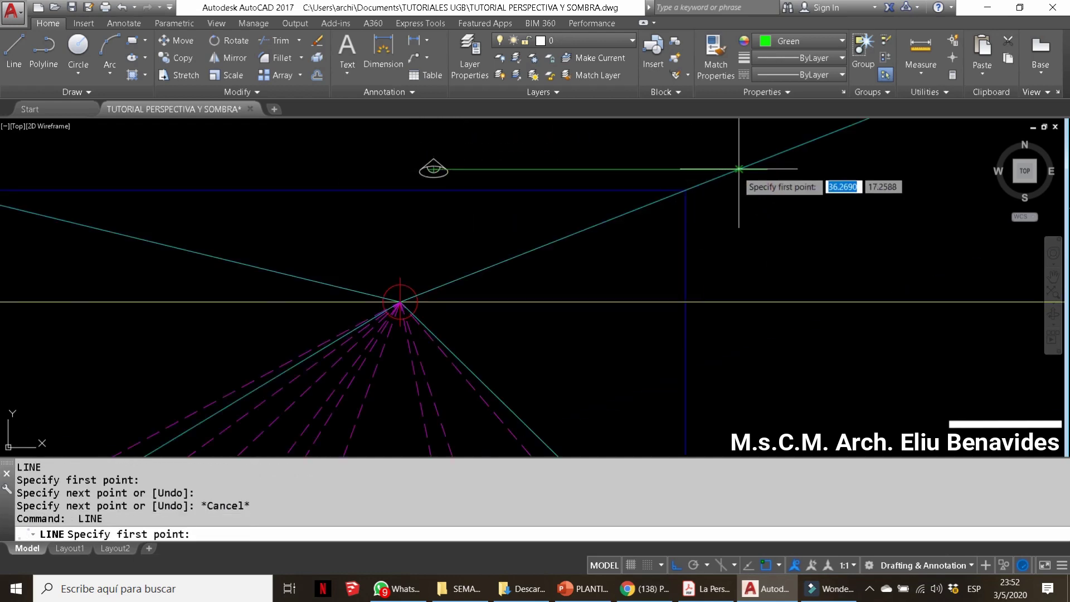
left_click(740, 169)
scroll(745, 268, "up", 3)
scroll(724, 279, "up", 2)
scroll(533, 320, "down", 5)
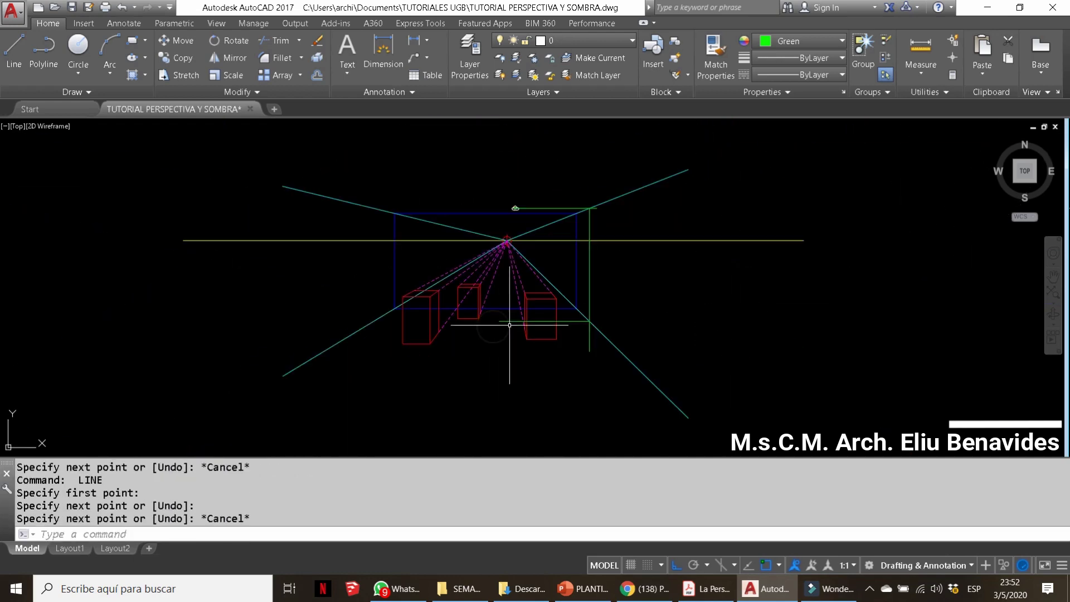
scroll(541, 223, "up", 4)
scroll(517, 181, "up", 3)
scroll(517, 181, "down", 3)
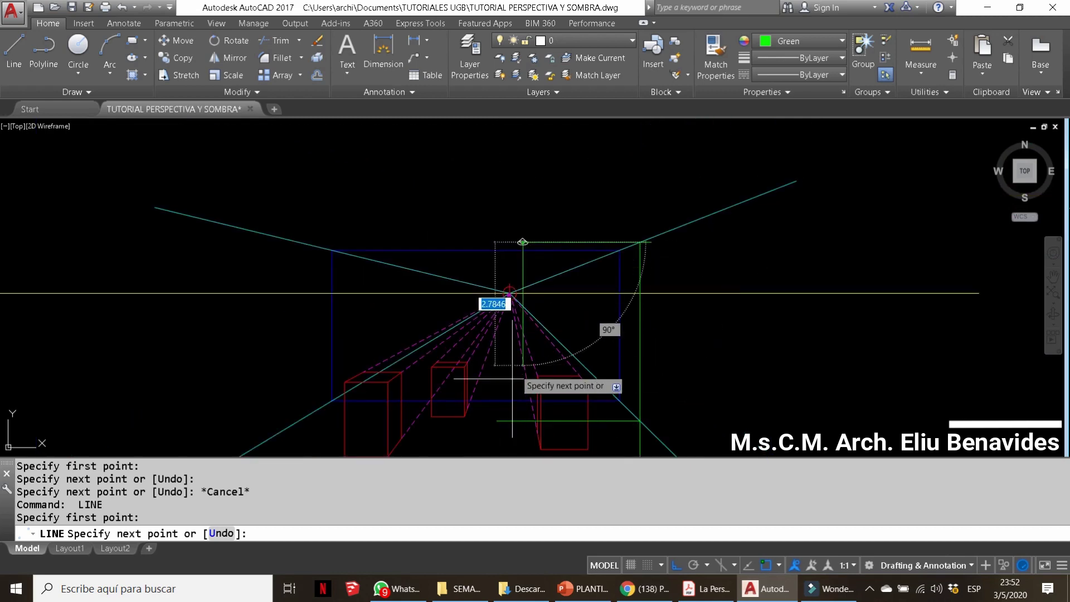
scroll(530, 362, "up", 4)
key("Escape")
key("Escape")
key("Escape")
Trim the overshooting ends of the green guide lines
type("tr")
key("Return")
key("Return")
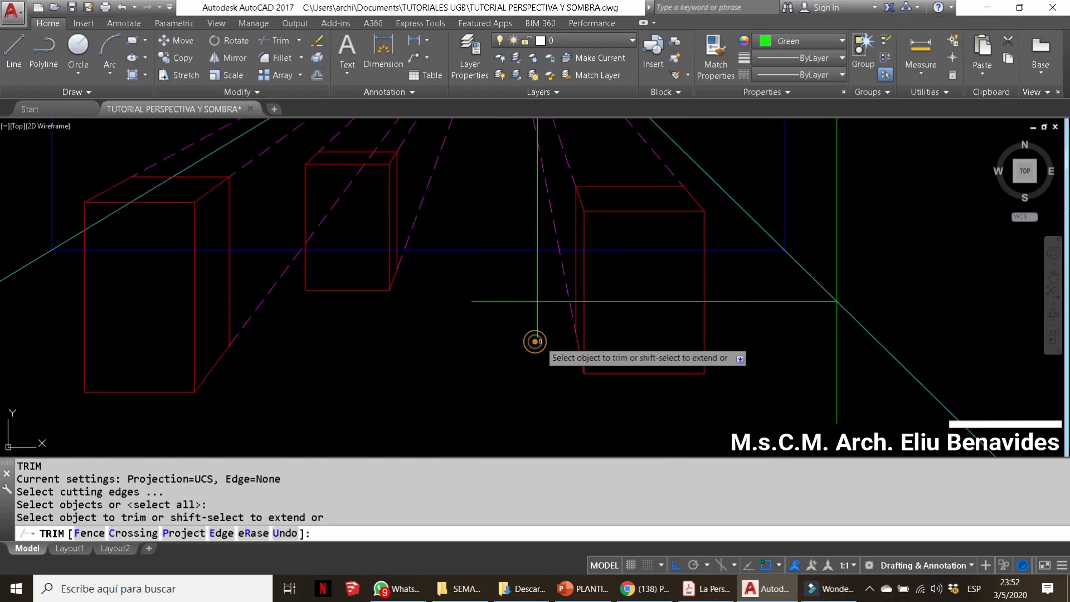
left_click_drag(535, 340, 491, 298)
scroll(491, 297, "down", 2)
left_click_drag(710, 390, 504, 380)
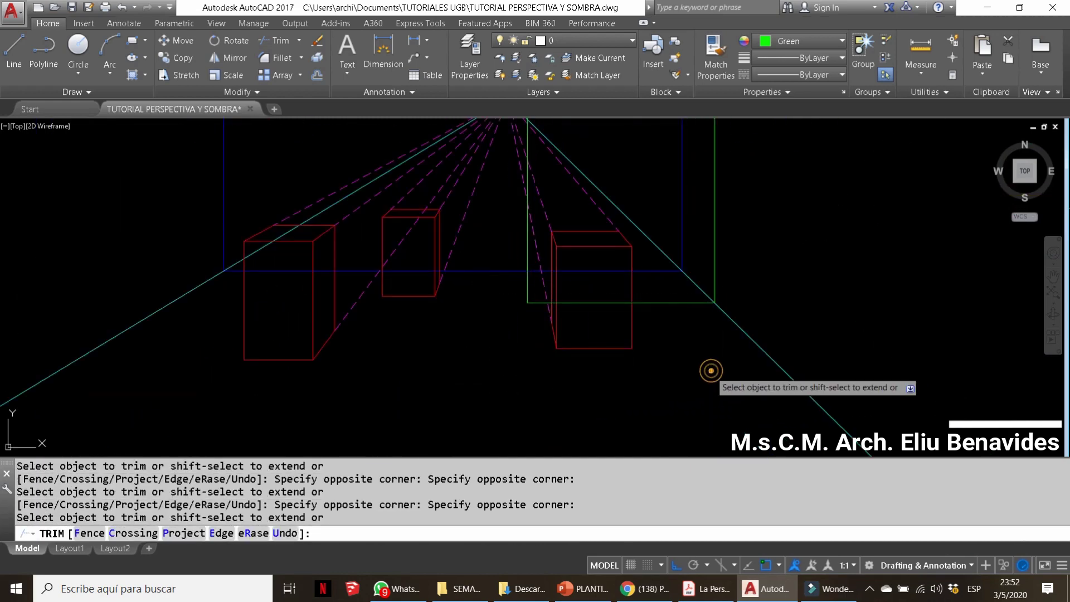
scroll(704, 222, "up", 5)
key("Escape")
scroll(705, 212, "down", 5)
scroll(541, 226, "up", 2)
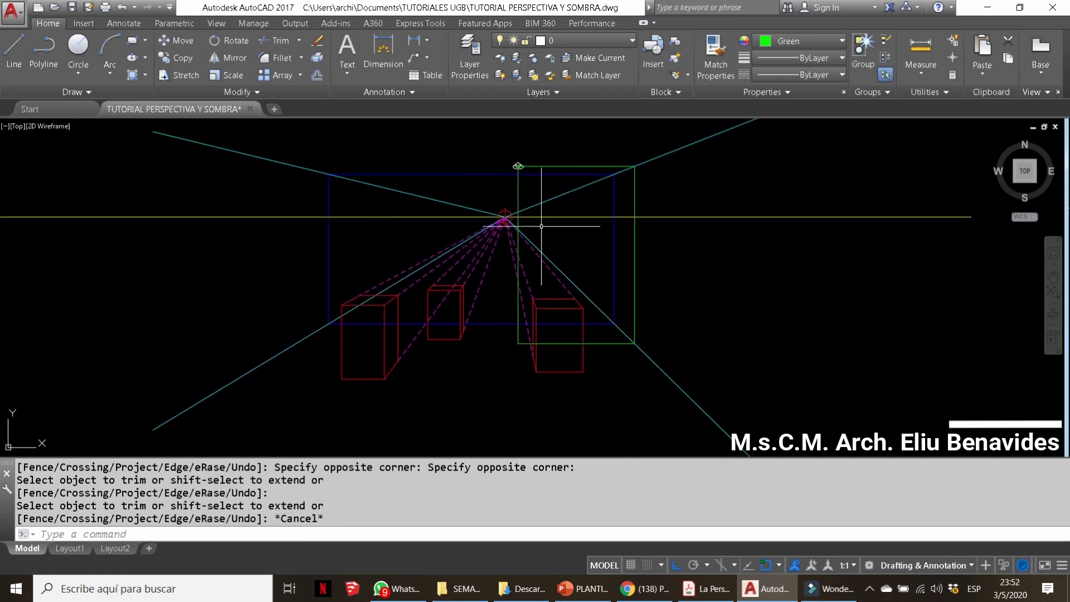
Give the top and right green lines a dashed linetype
left_click(556, 169)
left_click(634, 187)
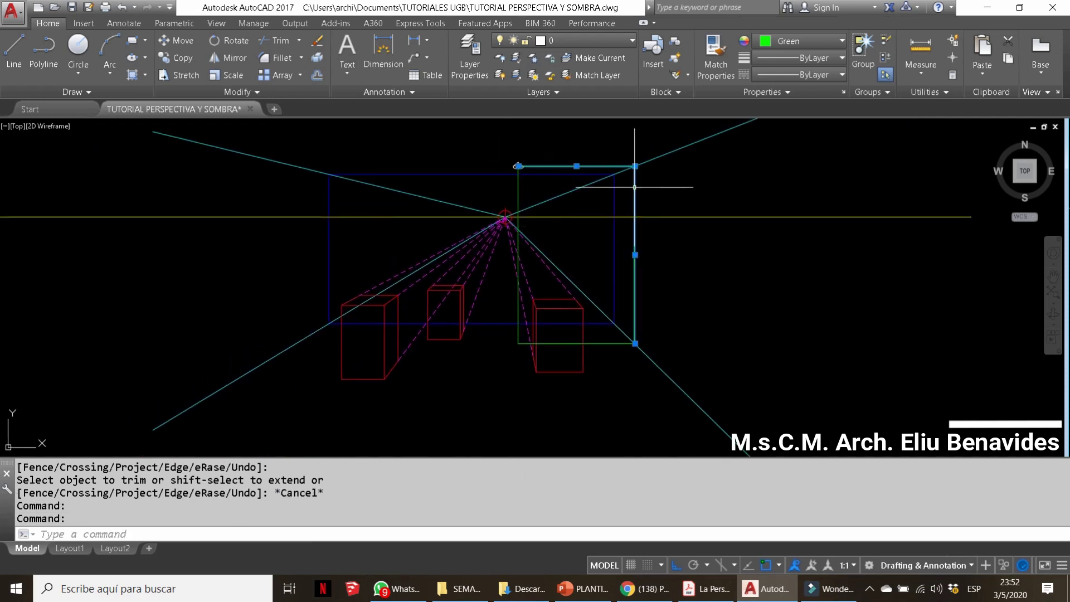
left_click(787, 76)
left_click(795, 136)
key("Escape")
key("Escape")
key("Escape")
middle_click_drag(760, 167, 801, 153)
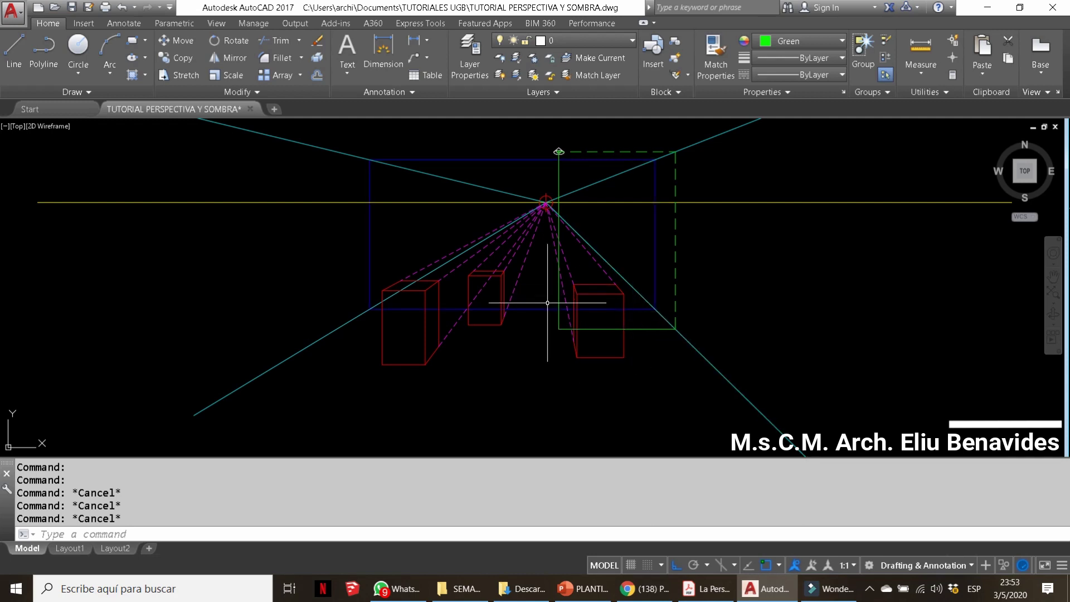
left_click(787, 40)
Change the current drawing colour from red to orange and frame the boxes and lamp
left_click(762, 183)
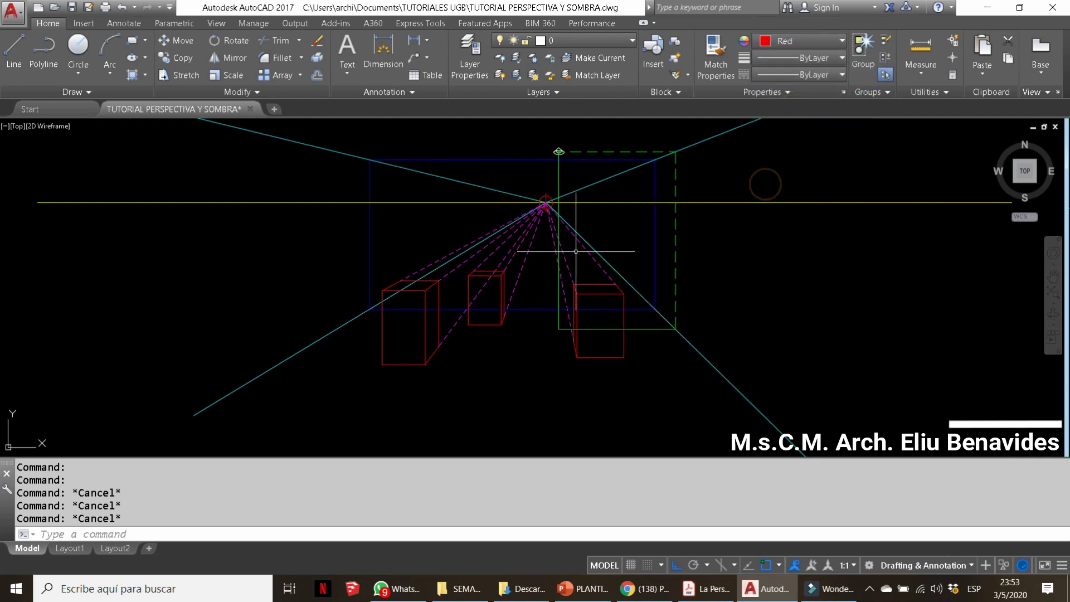
left_click(800, 41)
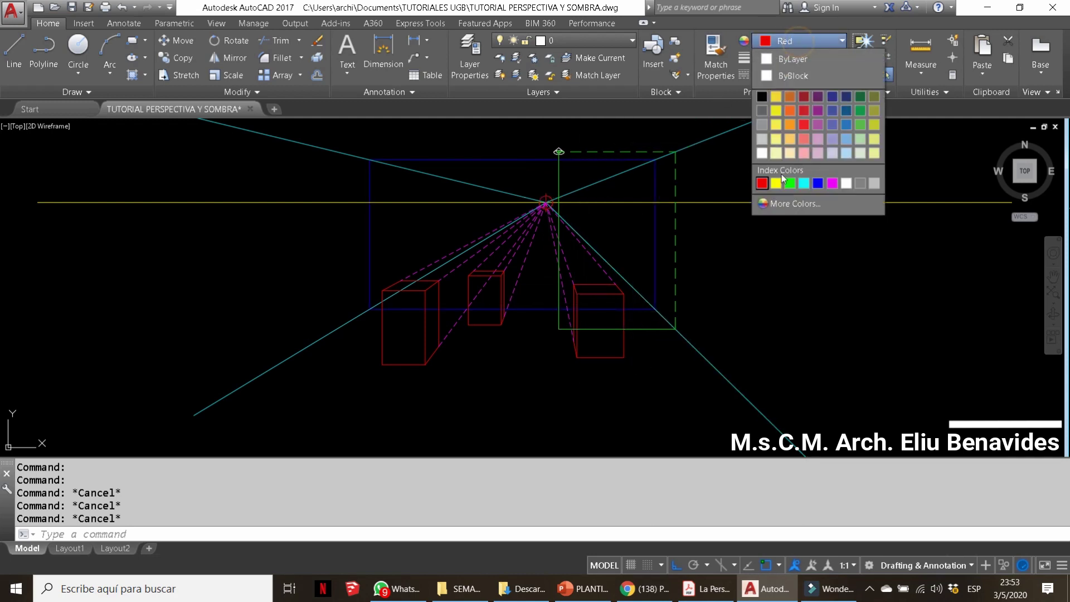
left_click(788, 126)
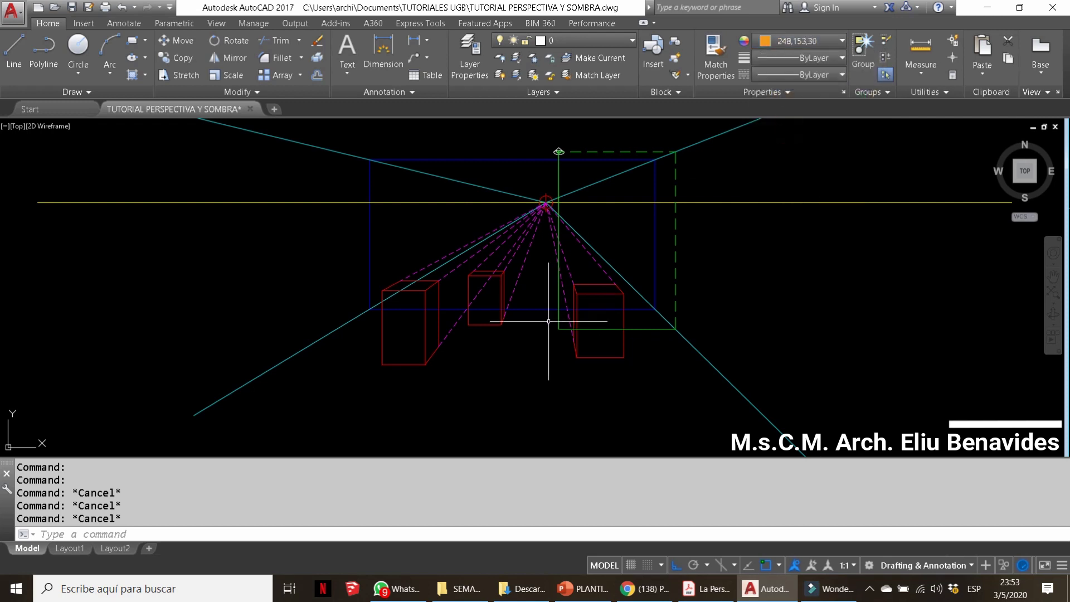
middle_click_drag(546, 331, 518, 284)
scroll(526, 286, "down", 2)
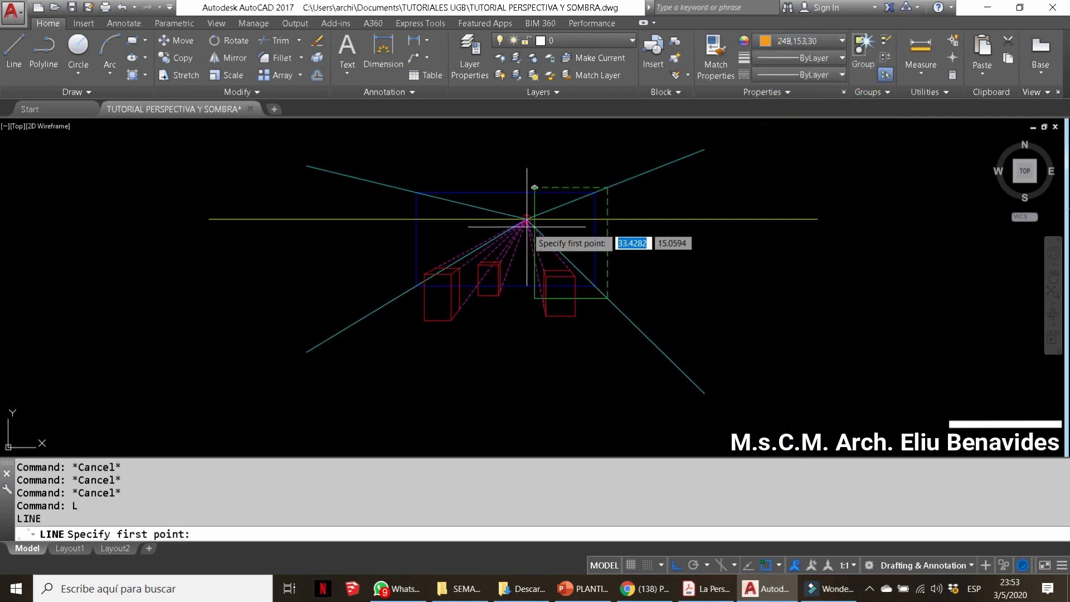
scroll(551, 206, "up", 4)
Try starting orange rays at the lamp, cancelling the misplaced and unfinished lines
left_click(549, 161)
scroll(590, 342, "down", 3)
scroll(580, 329, "up", 2)
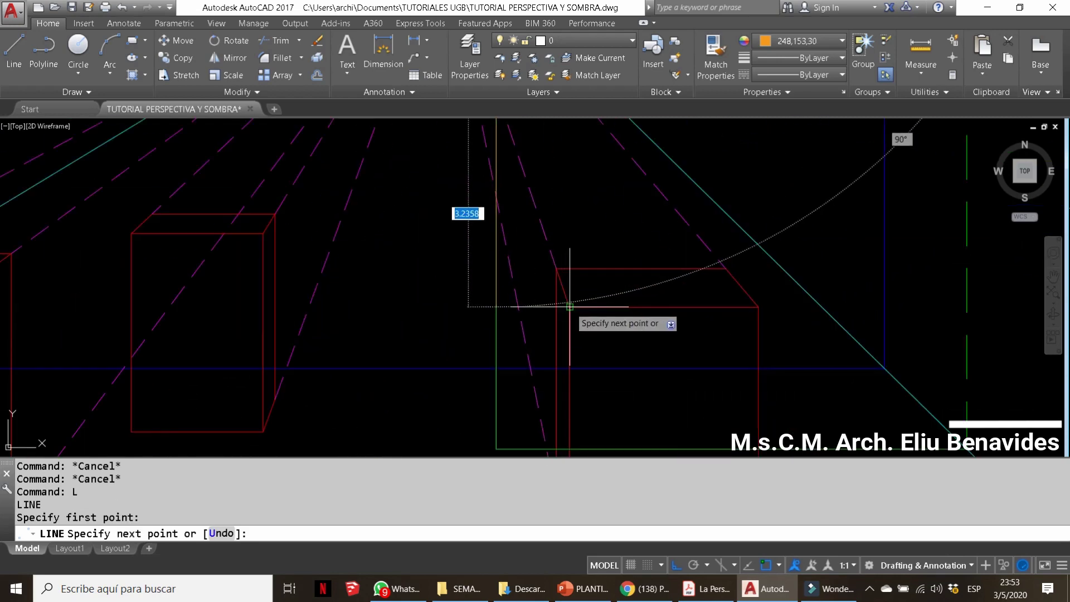
key("Escape")
scroll(563, 198, "down", 3)
scroll(580, 208, "up", 6)
key("Return")
left_click(580, 208)
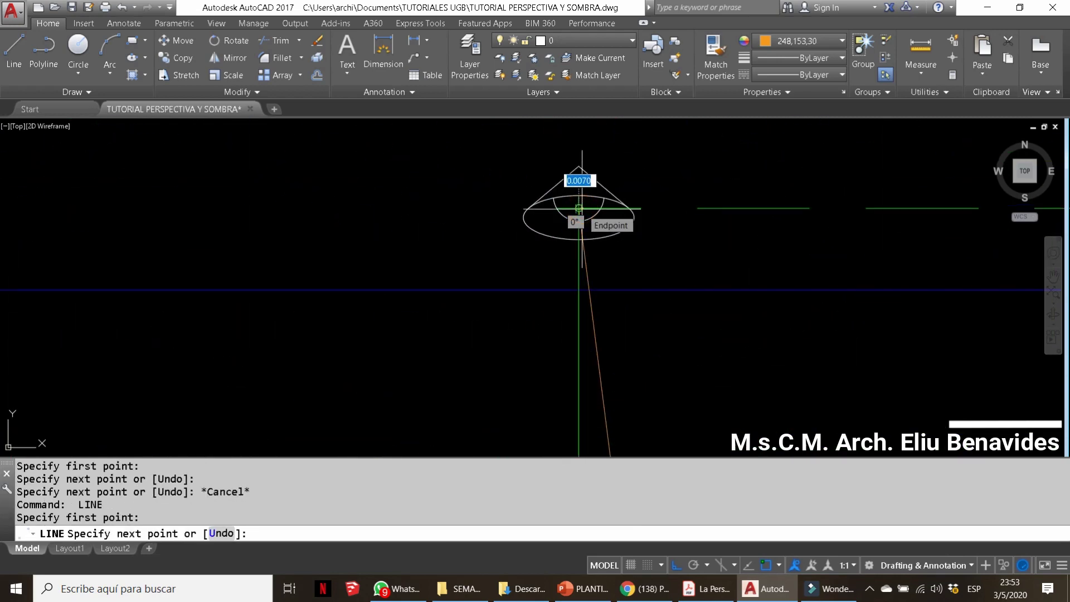
scroll(580, 208, "down", 4)
scroll(574, 309, "down", 3)
scroll(552, 299, "up", 5)
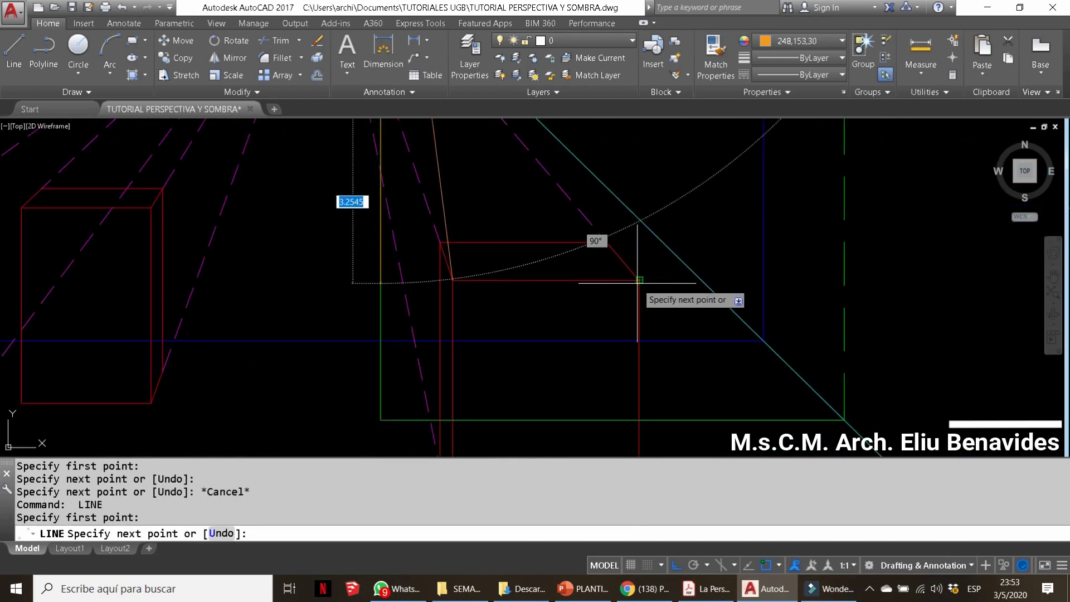
key("Escape")
Make further line attempts from the lamp and the green rectangle corner, cancelling each
scroll(561, 186, "down", 4)
key("Return")
scroll(530, 163, "up", 3)
scroll(530, 136, "up", 2)
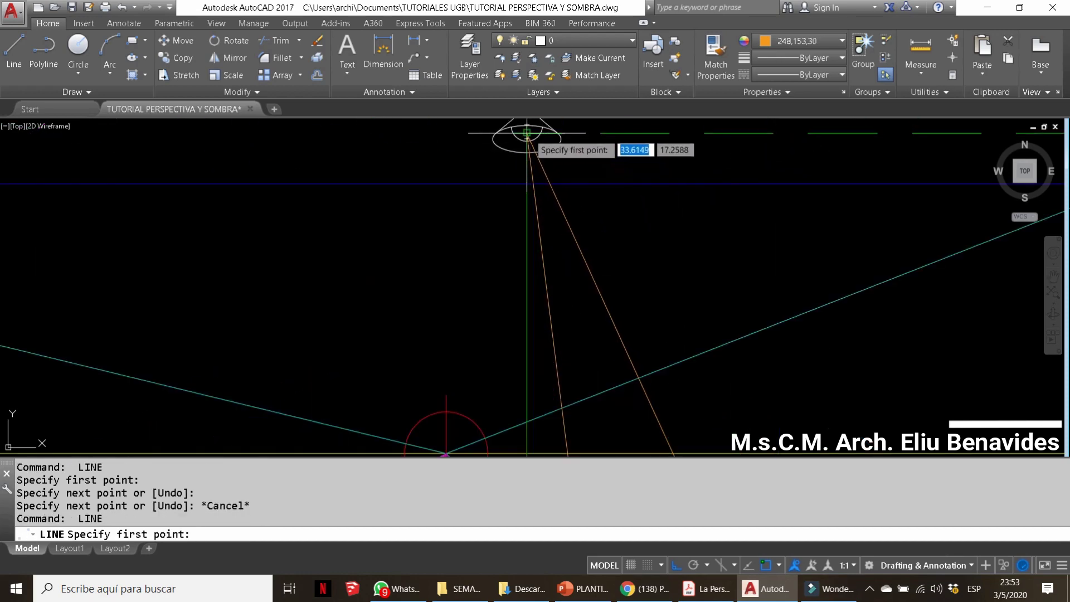
scroll(516, 132, "up", 2)
left_click(516, 131)
scroll(518, 129, "down", 3)
scroll(461, 167, "up", 2)
scroll(580, 256, "up", 2)
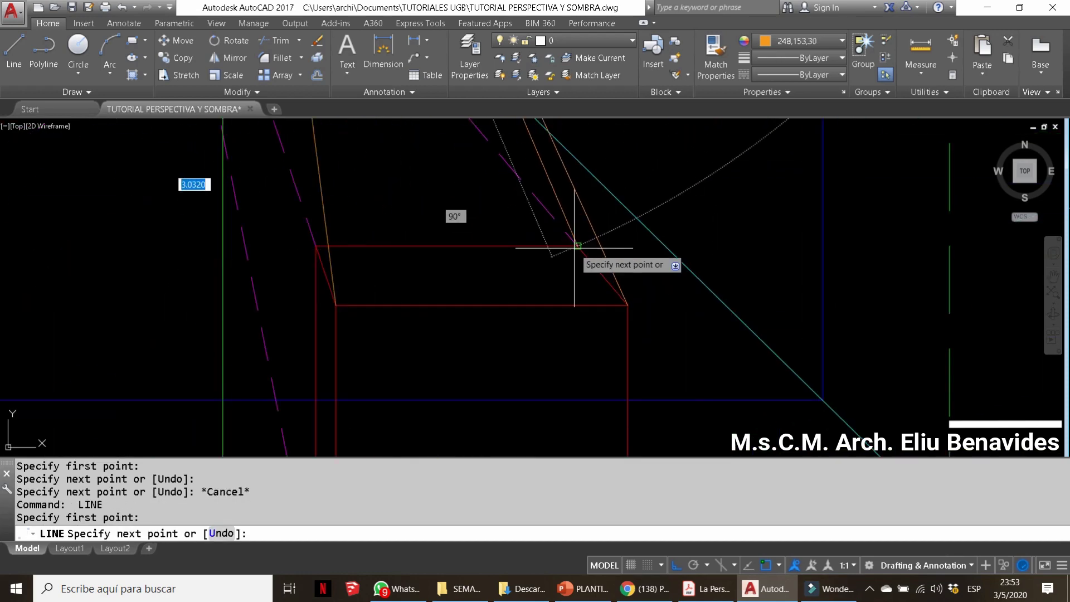
key("Escape")
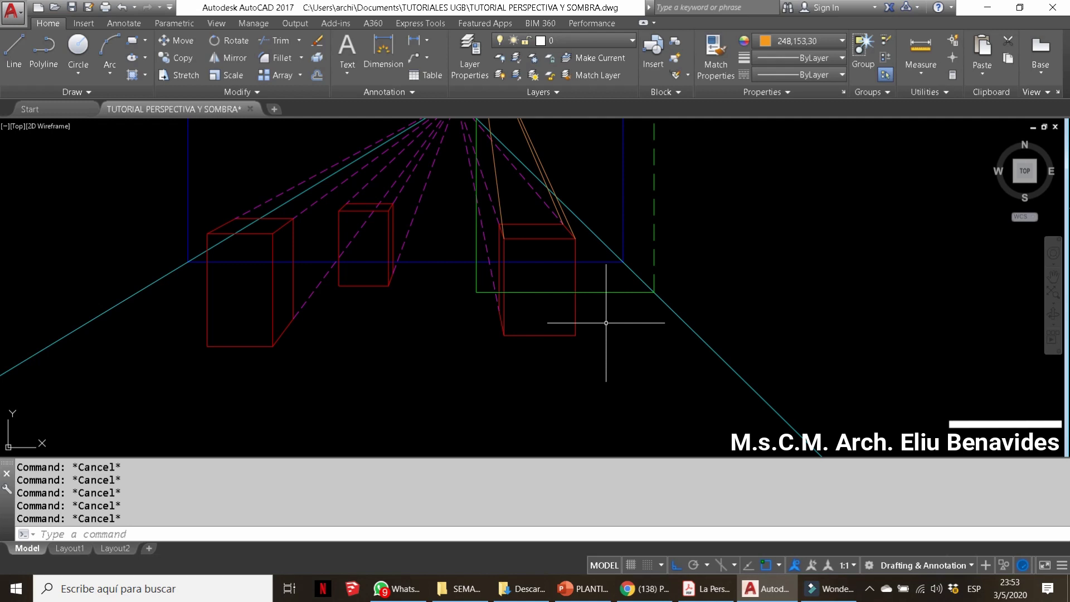
scroll(521, 262, "up", 2)
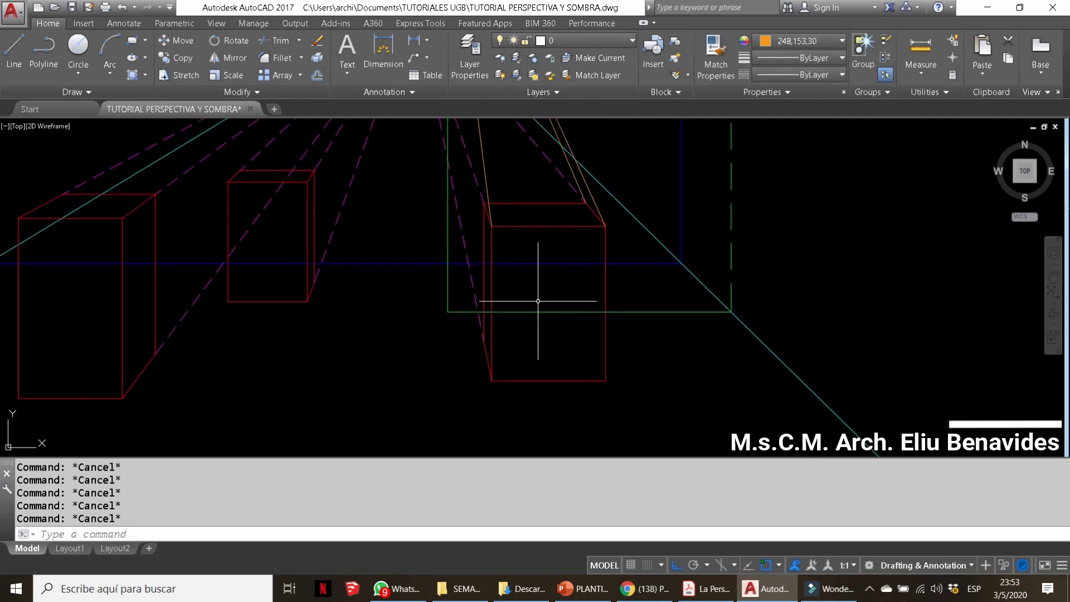
scroll(556, 359, "down", 2)
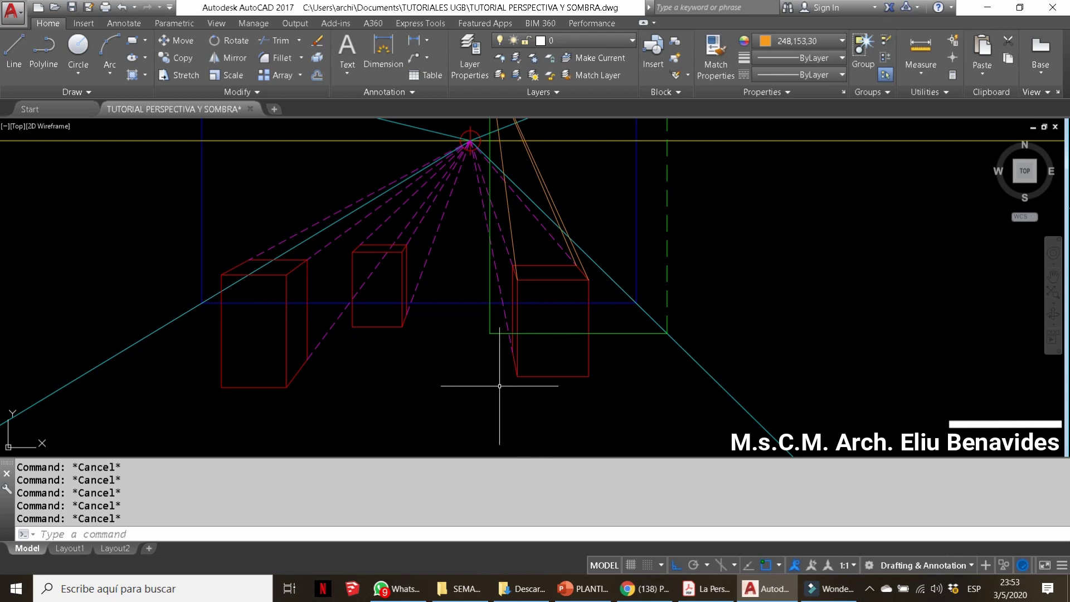
type("l")
key("Return")
left_click(489, 333)
scroll(504, 376, "up", 3)
key("Escape")
key("Escape")
scroll(501, 379, "down", 3)
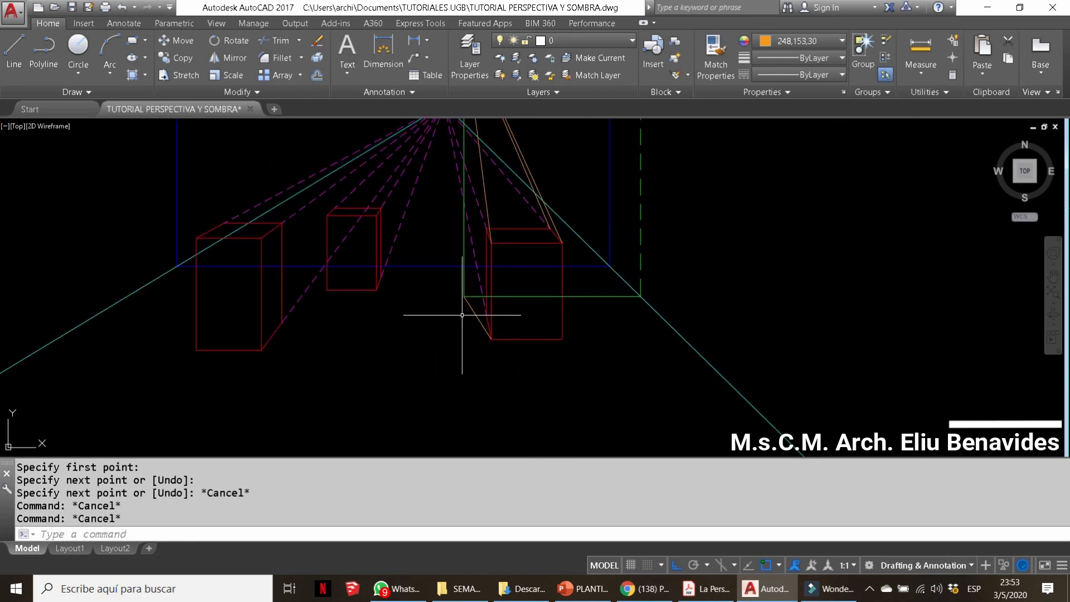
scroll(433, 329, "up", 2)
Use CHA on the two orange rays beside the right box to form a sharp corner
type("CH")
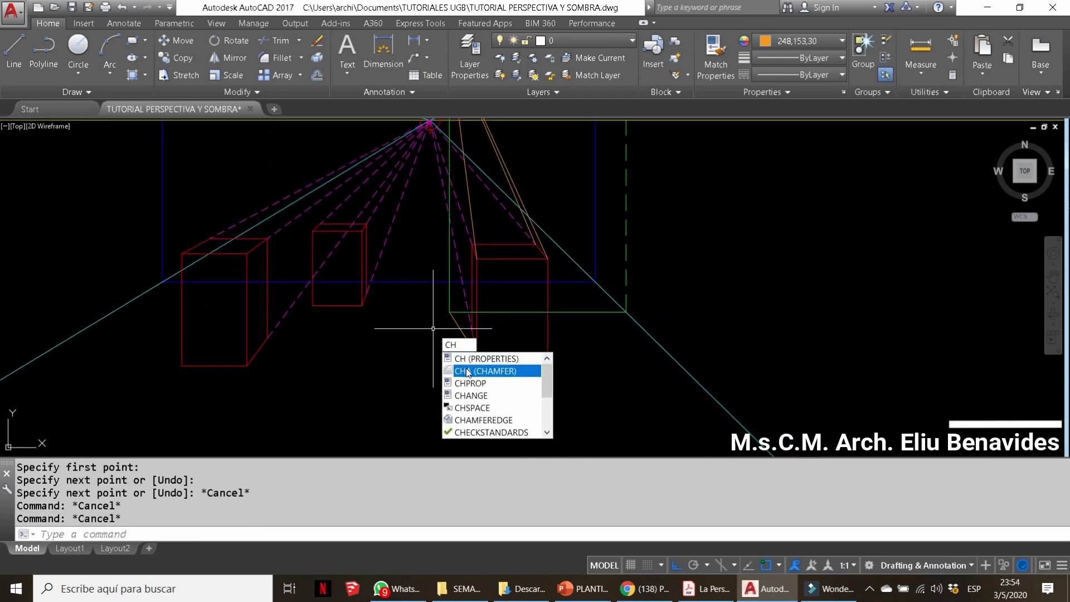
type("A")
key("Return")
left_click(473, 234)
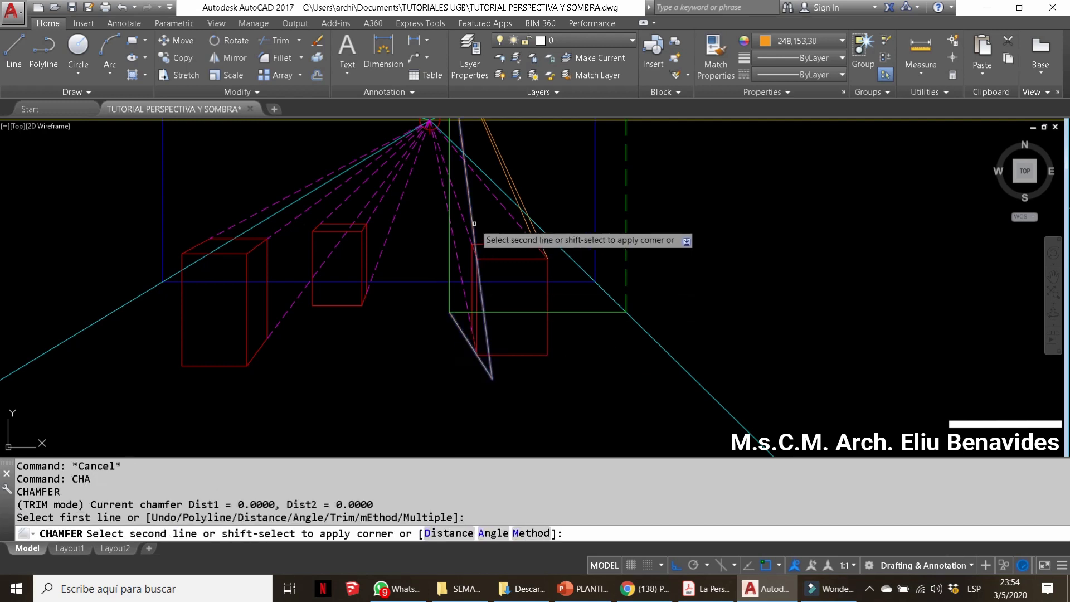
left_click(508, 212)
key("Return")
scroll(478, 304, "up", 3)
key("Escape")
key("Escape")
key("Escape")
type("l")
key("Return")
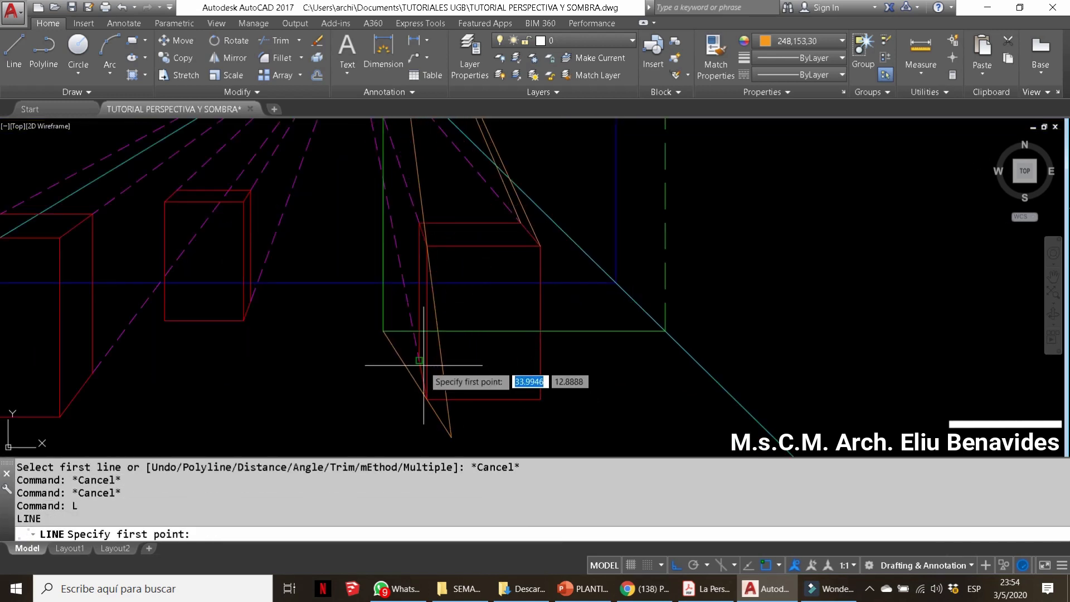
key("Escape")
key("Escape")
In red, draw a horizontal and a vertical hidden edge inside the right box
left_click(842, 41)
left_click(762, 184)
type("l")
key("Return")
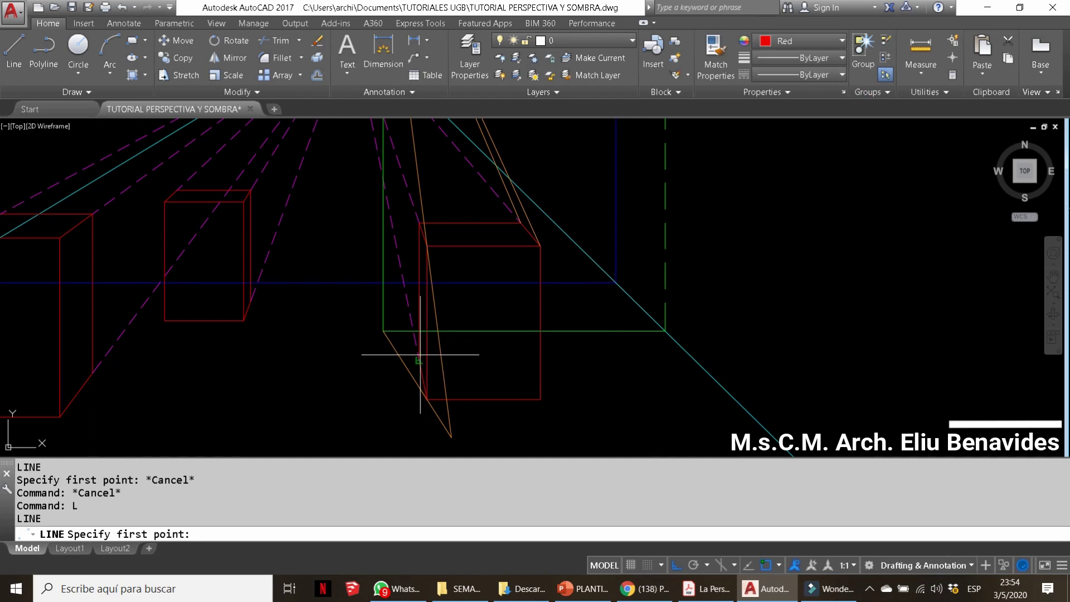
left_click(418, 360)
left_click(590, 360)
key("Escape")
key("Return")
left_click(520, 223)
left_click(521, 360)
key("Escape")
key("Escape")
key("Escape")
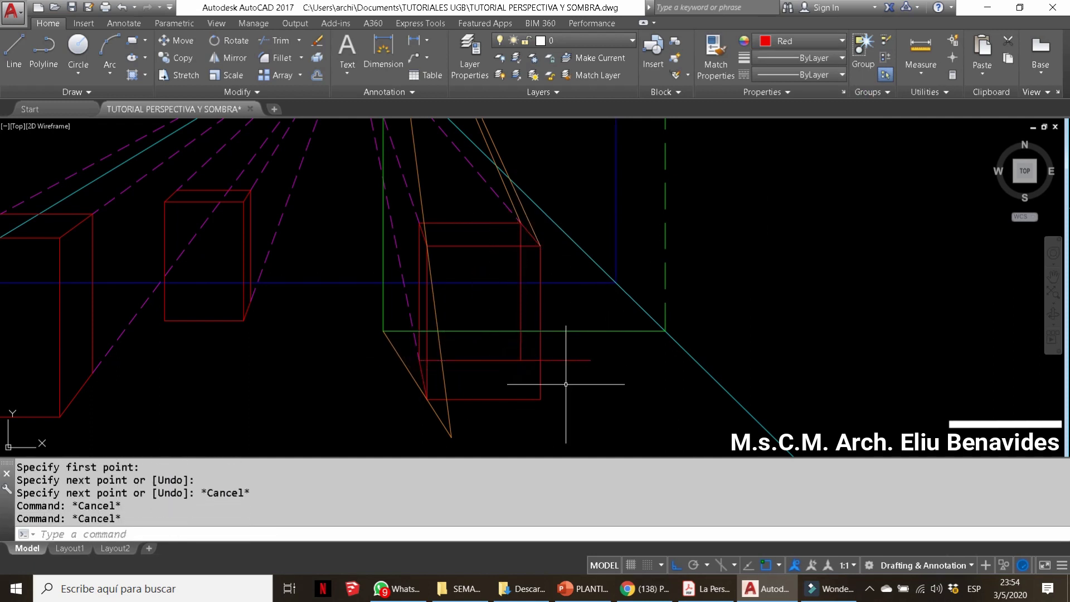
Start a TRIM using the vertical edge as cutting edge, then cancel it
type("tr")
key("Return")
left_click(521, 351)
key("Return")
key("Escape")
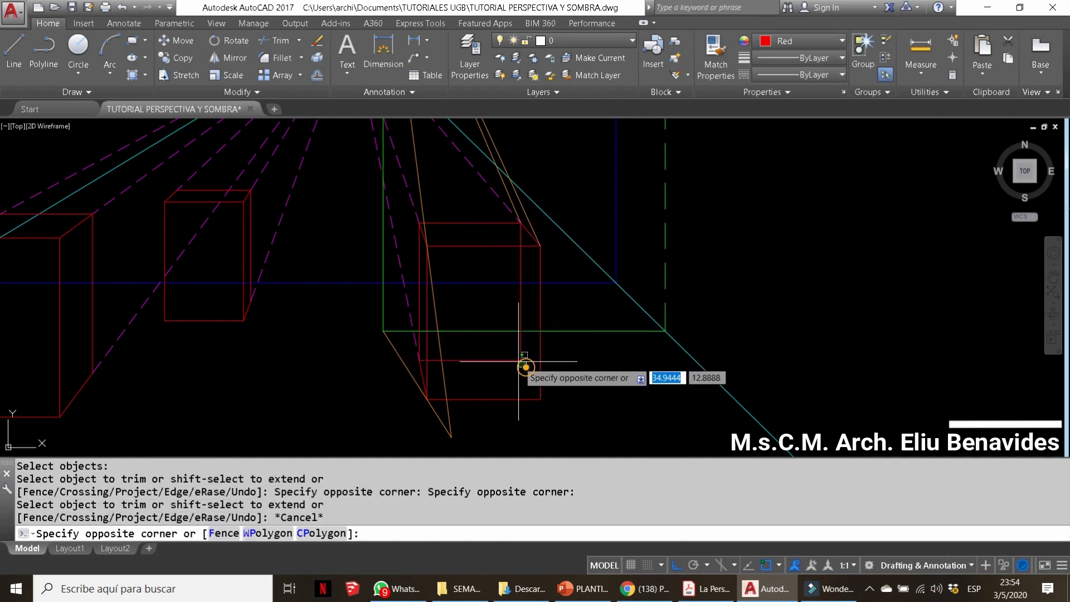
Give the two new red edges the HIDDEN dashed linetype and open their Properties
left_click(518, 361)
left_click(786, 142)
right_click(545, 382)
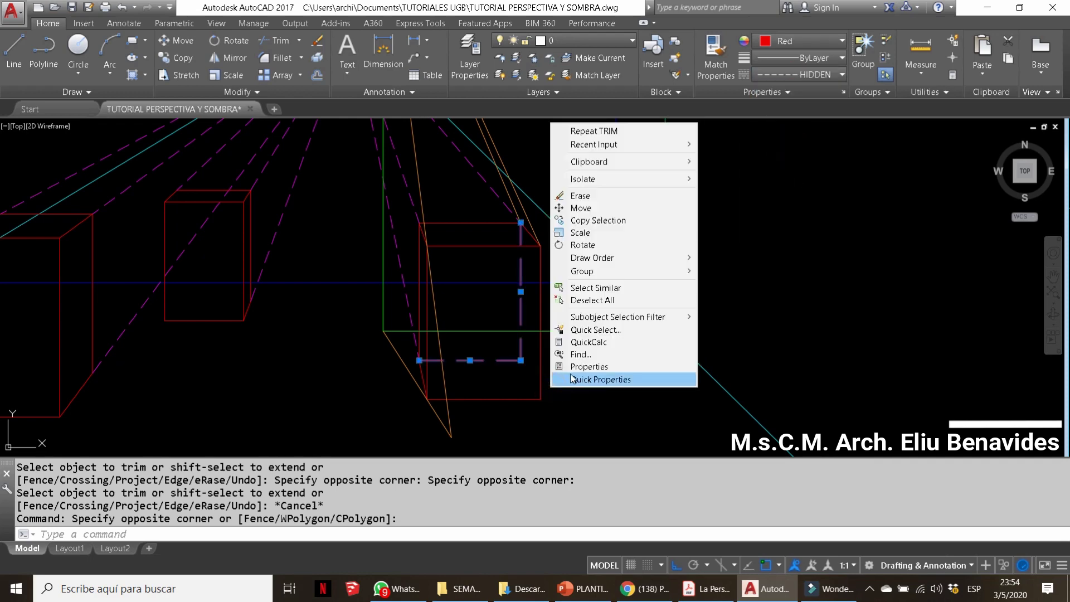
left_click(591, 377)
key("Escape")
key("Escape")
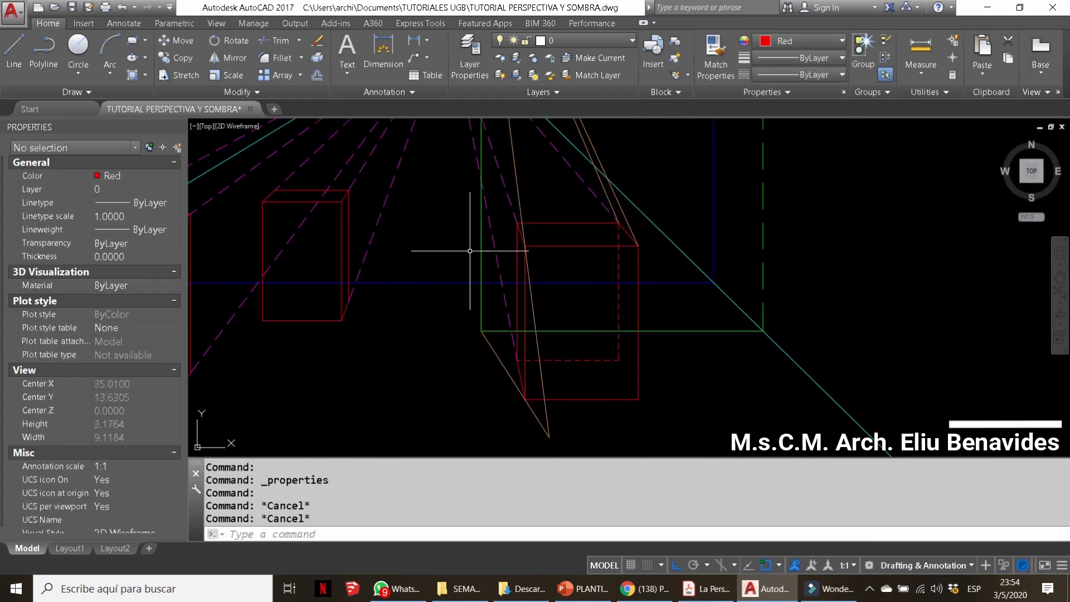
scroll(521, 240, "down", 2)
key("Escape")
key("Escape")
scroll(582, 343, "up", 1)
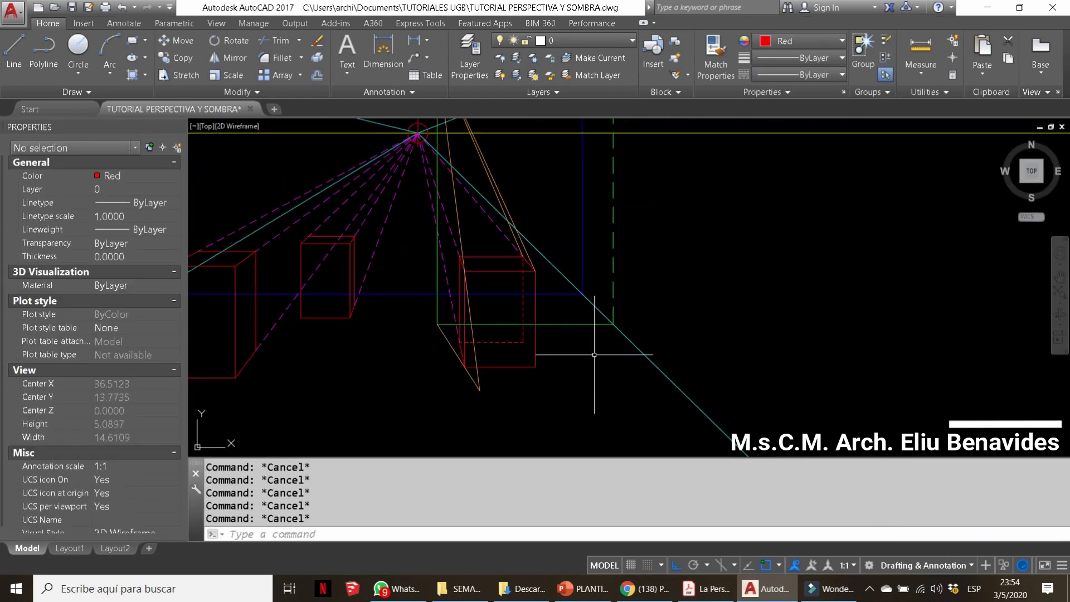
middle_click_drag(582, 332, 591, 335)
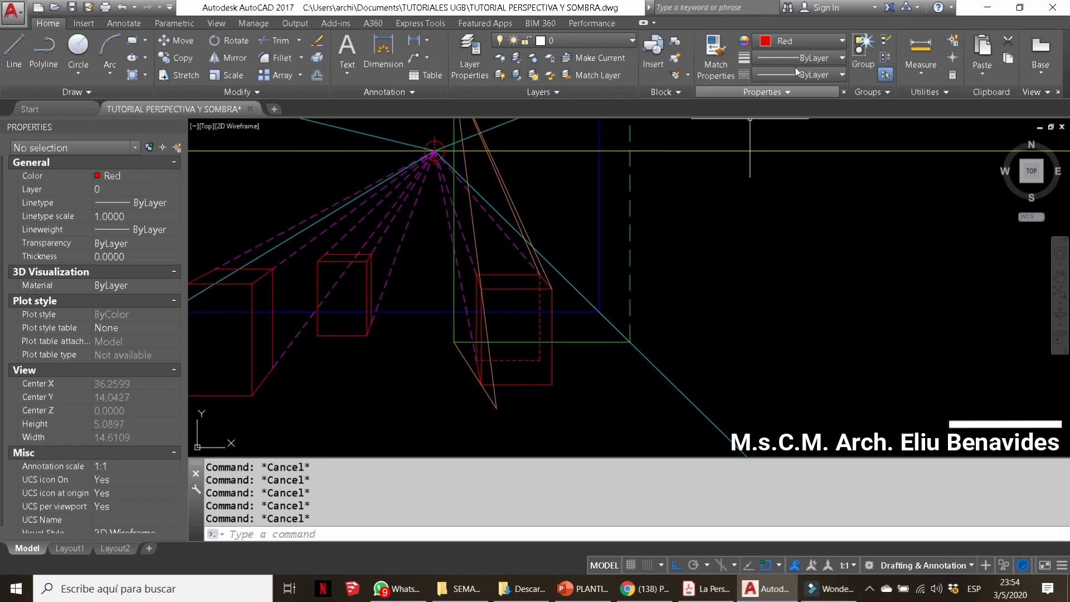
Set the colour to orange 248,153,30 and try a ray from the lamp cone's tip
left_click(798, 41)
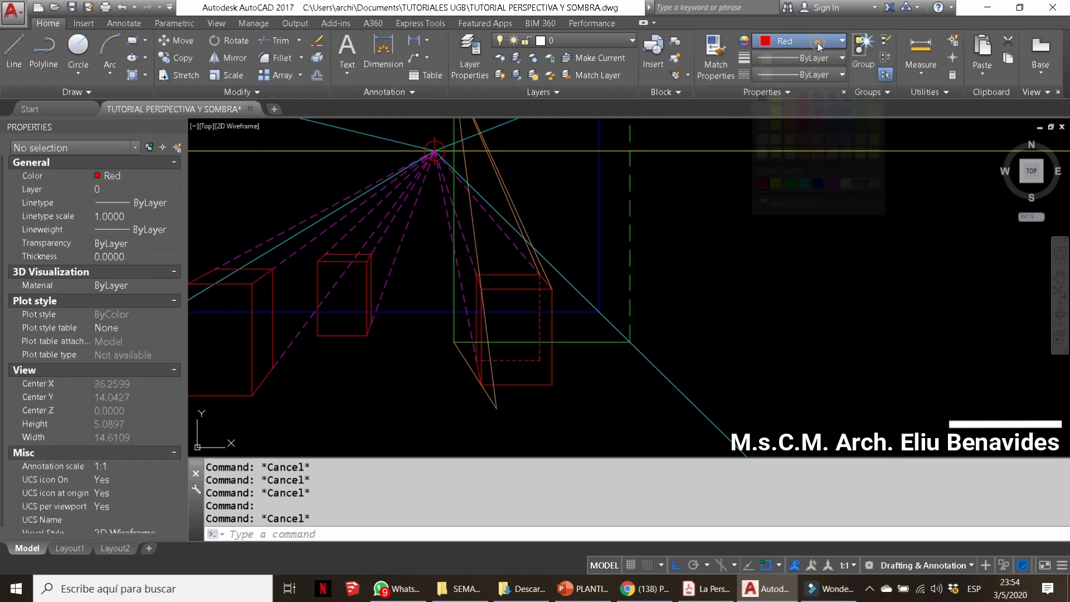
left_click(817, 47)
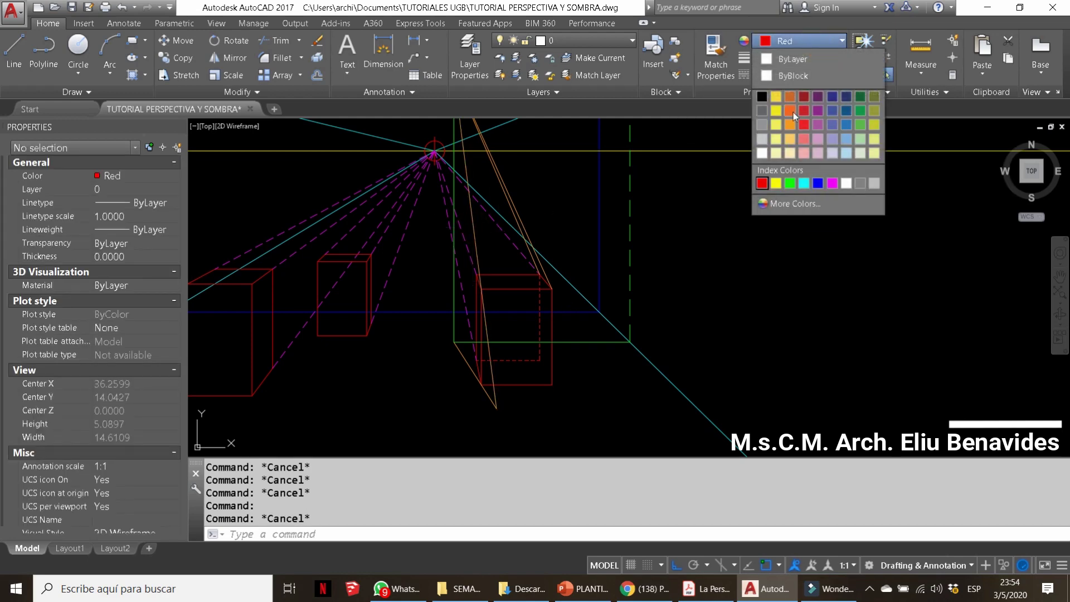
left_click(831, 109)
type("L")
key("Return")
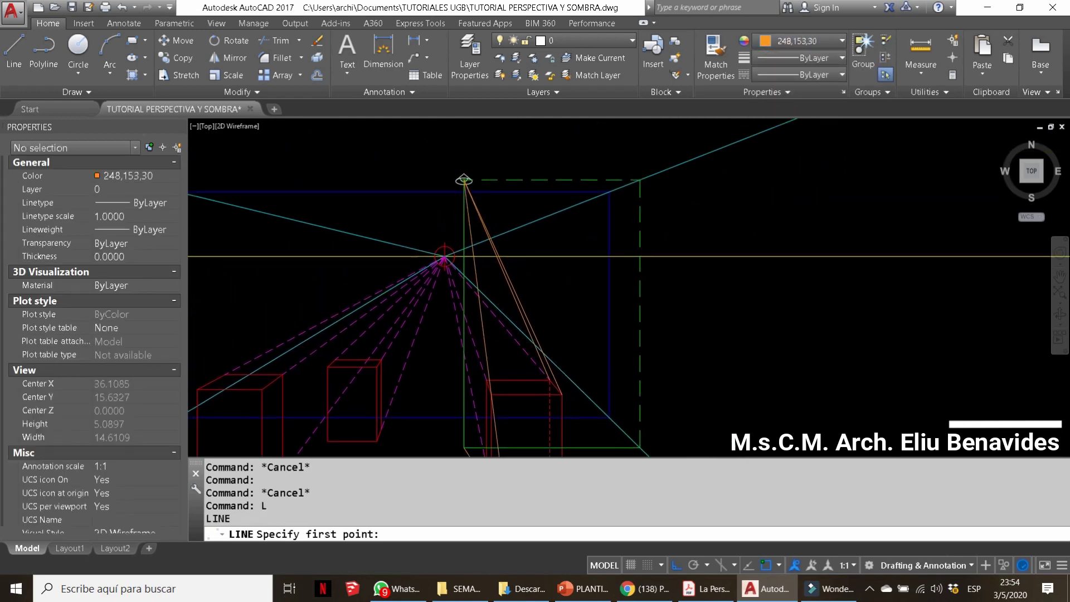
scroll(490, 184, "up", 10)
left_click(486, 181)
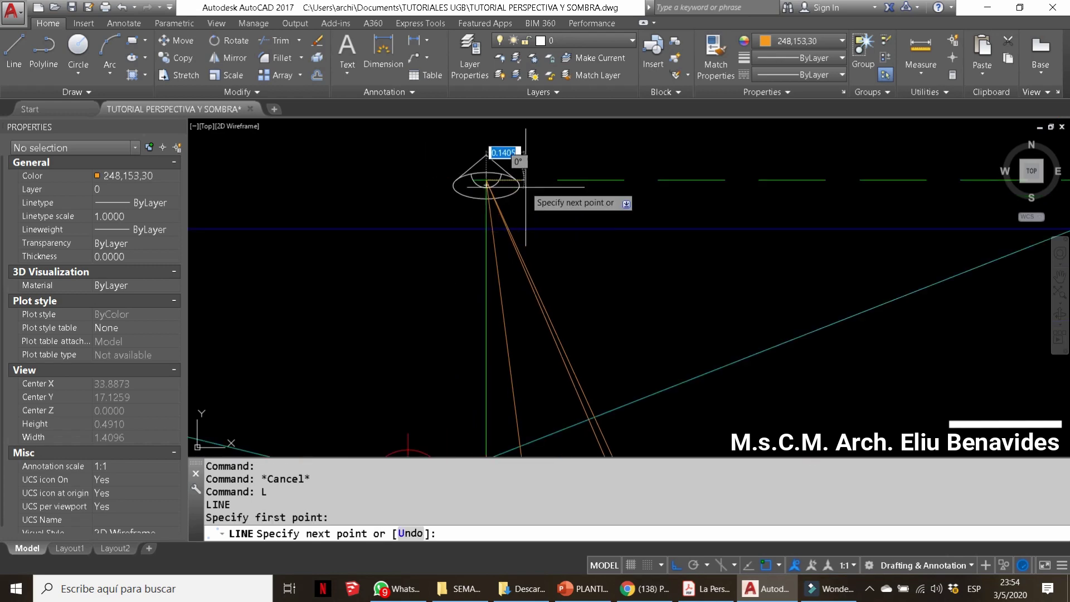
scroll(638, 318, "down", 8)
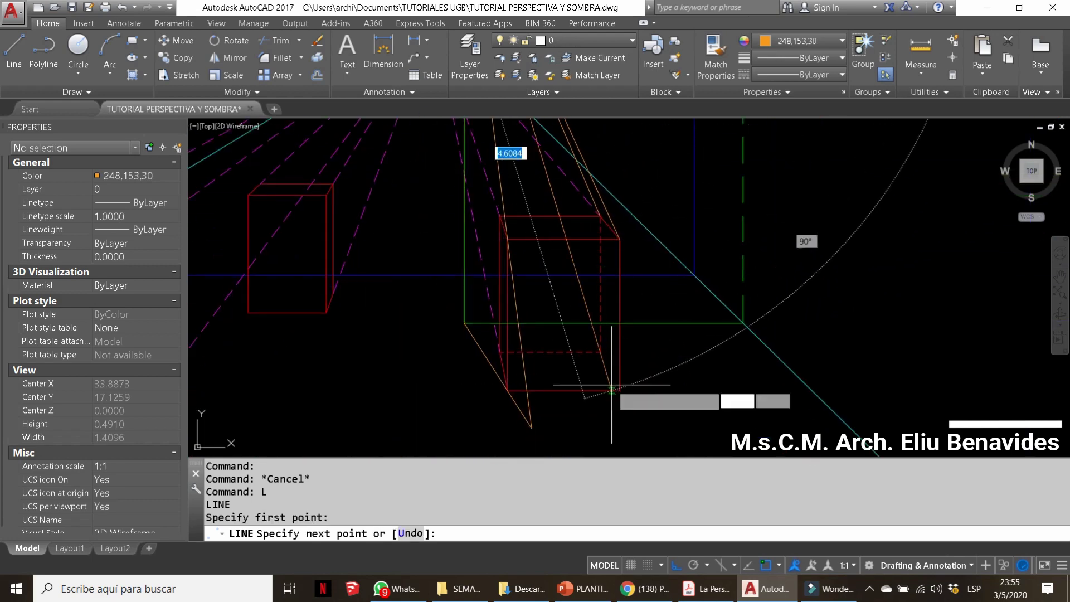
key("Escape")
key("Escape")
scroll(504, 223, "down", 2)
Chamfer a ray to the box edge at a corner and erase a stray construction line
type("CHA")
key("Return")
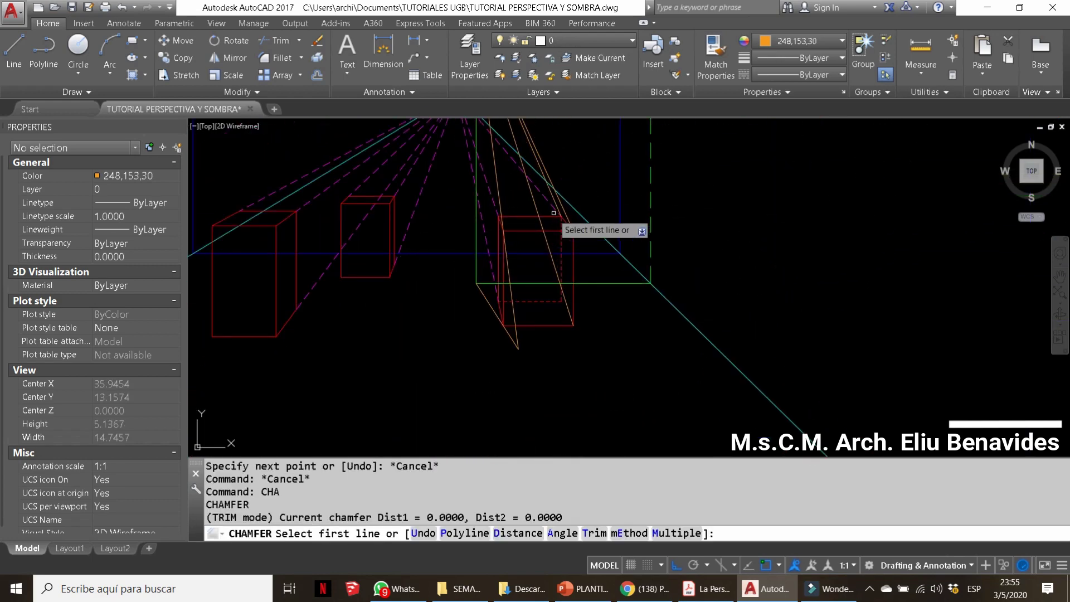
left_click(563, 214)
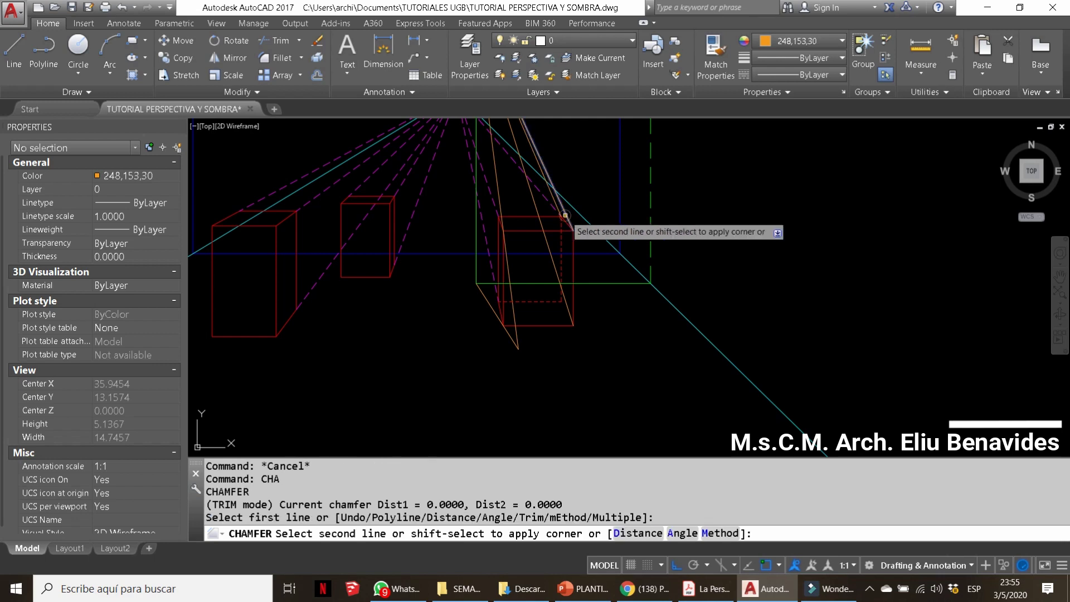
left_click(571, 314)
left_click(556, 265)
key("Delete")
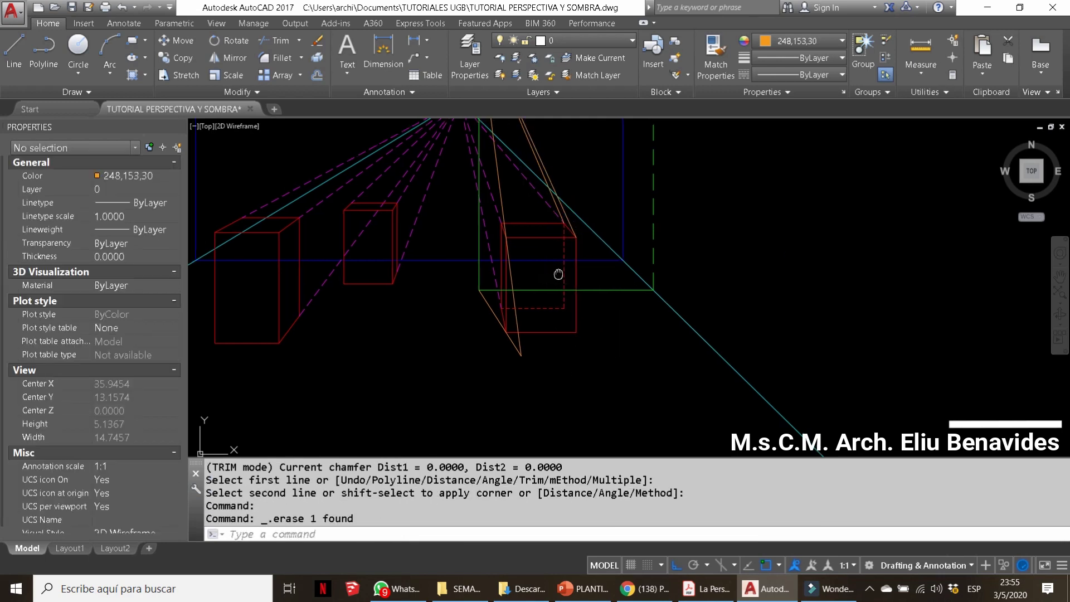
key("Escape")
key("Escape")
middle_click_drag(556, 270, 577, 321)
Draw an orange ray from the green ground line to the box's bottom corner
type("L")
key("Return")
left_click(497, 335)
left_click(594, 378)
key("Escape")
key("Escape")
key("Escape")
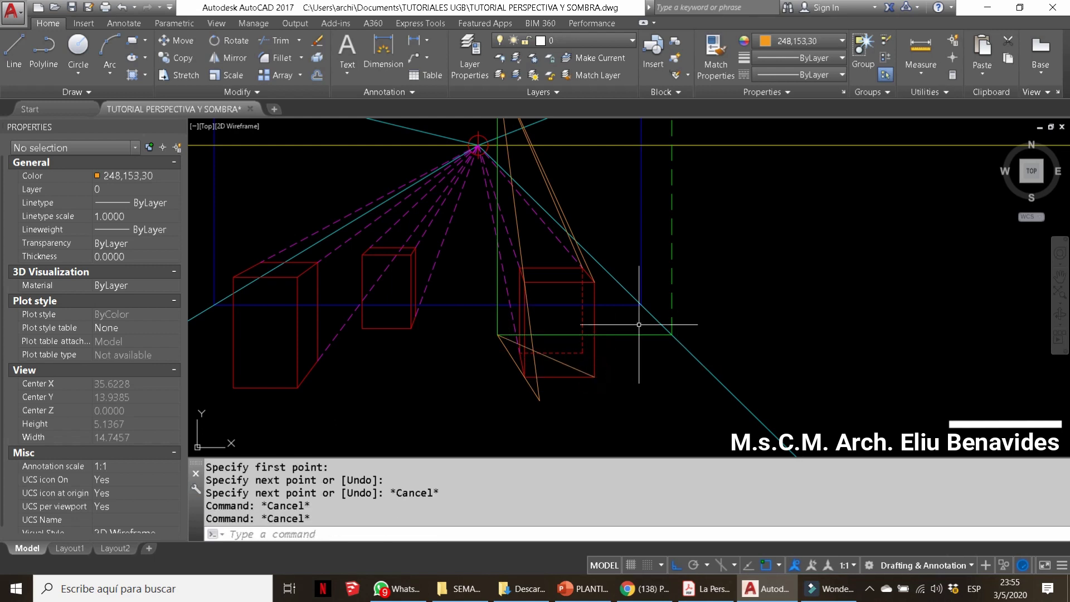
key("Return")
left_click(580, 253)
key("Escape")
key("Return")
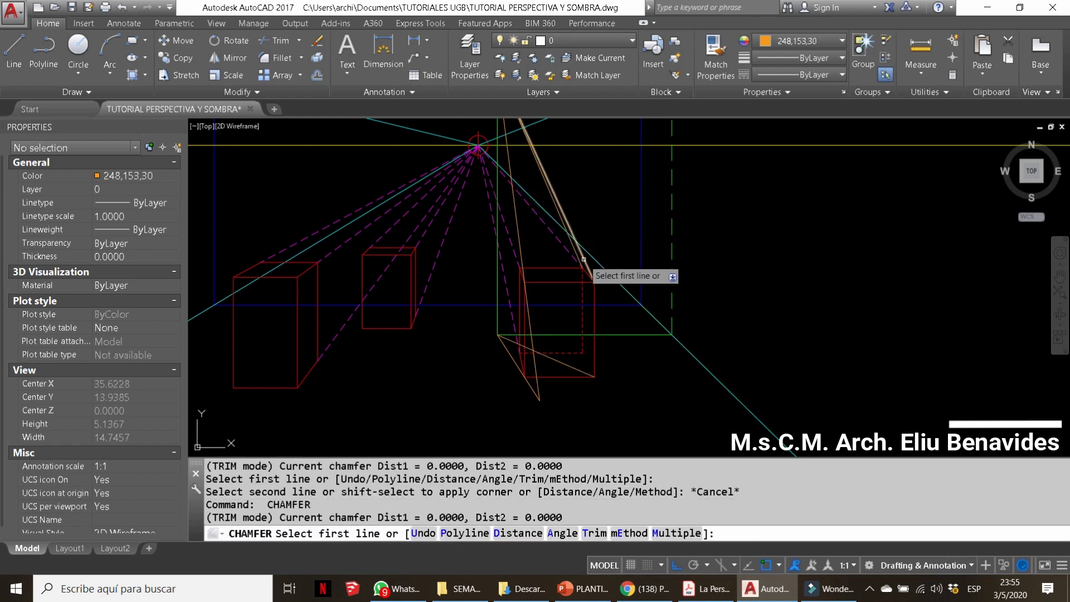
left_click(608, 312)
key("Escape")
Attempt another line from the green corner and another ray chamfer, cancelling both
key("Escape")
type("L")
key("Return")
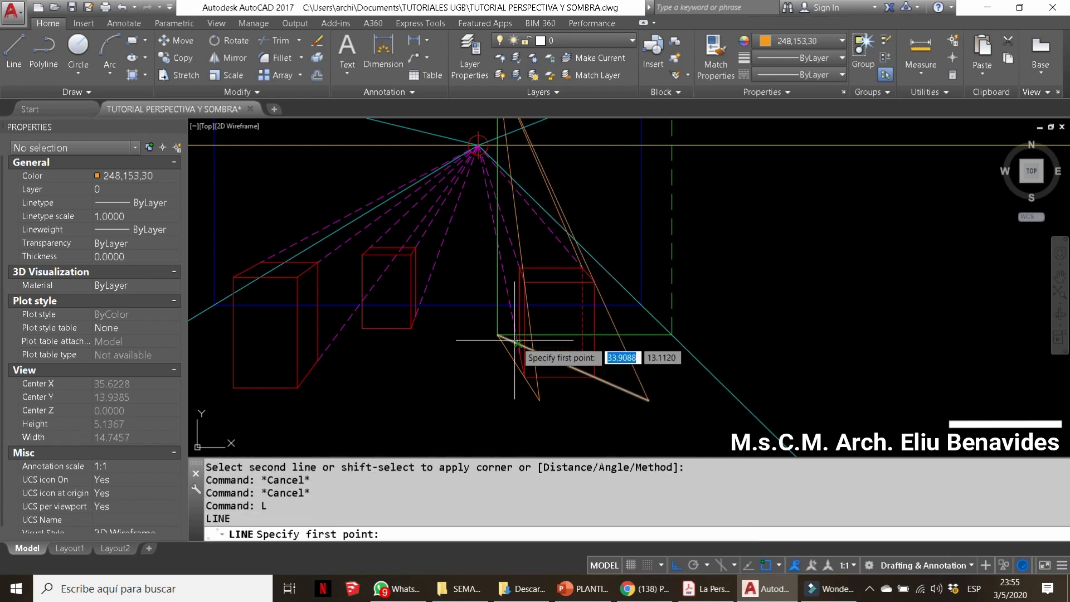
left_click(497, 334)
scroll(582, 351, "up", 2)
key("Escape")
key("Return")
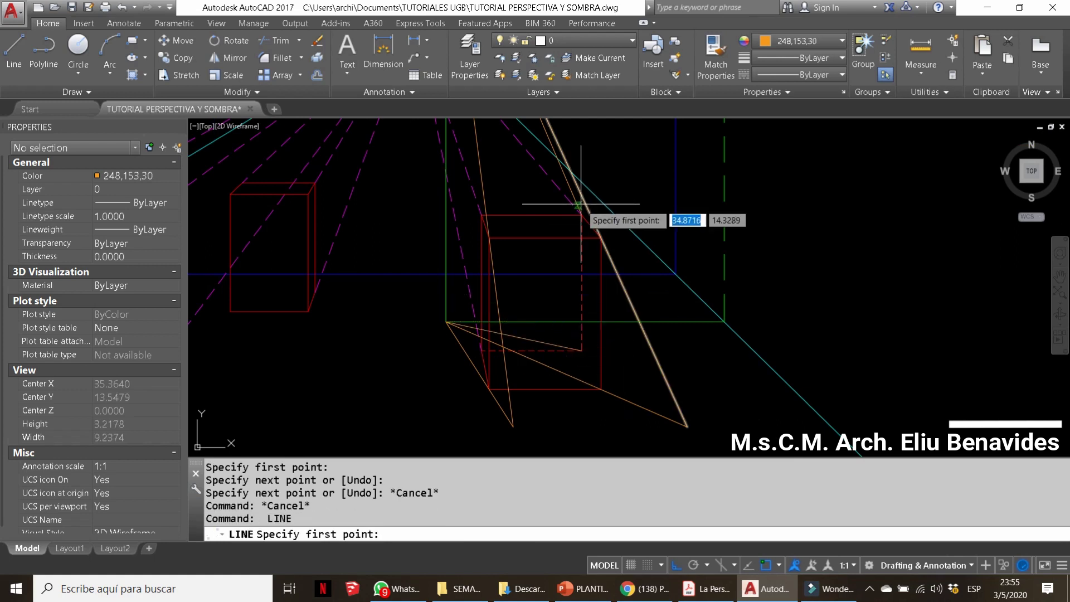
key("Escape")
type("CHA")
key("Return")
left_click(578, 201)
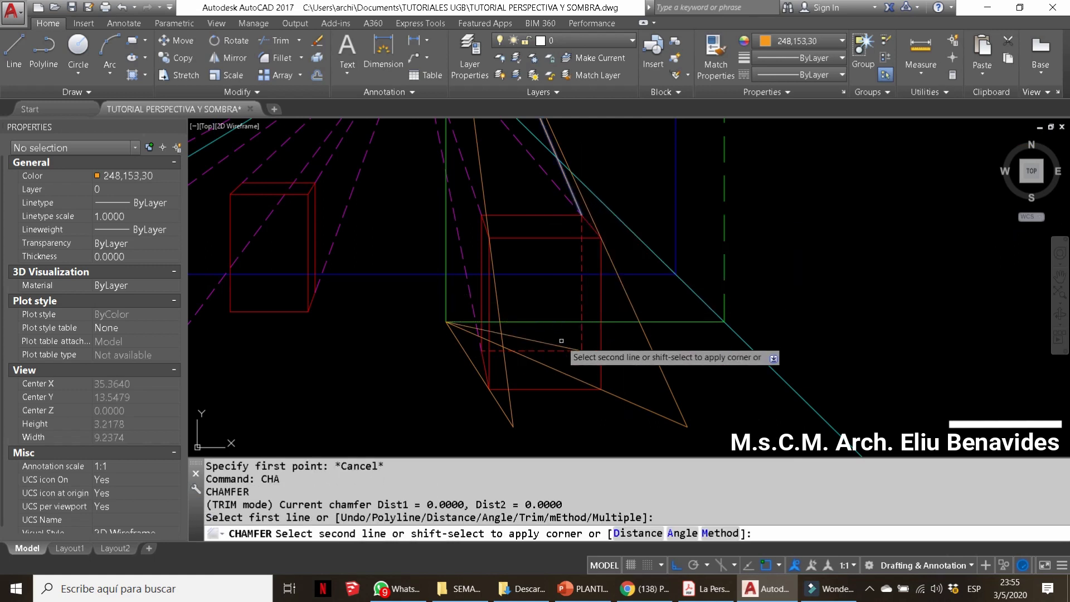
key("Escape")
middle_click_drag(555, 343, 546, 303)
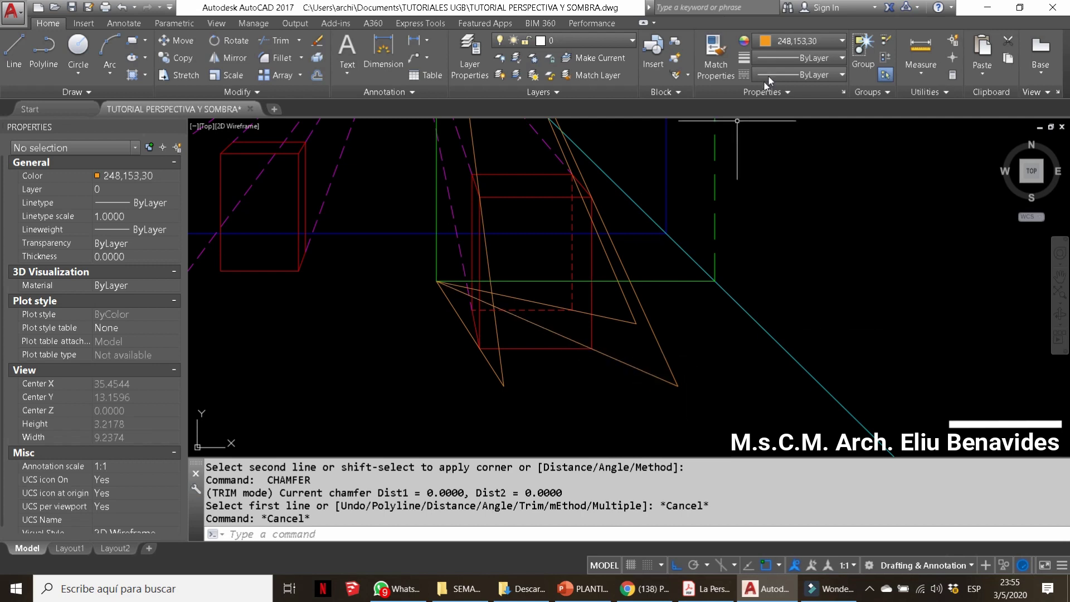
Switch the drawing colour to yellow and start a shadow line, discarding a misplaced point
left_click(802, 49)
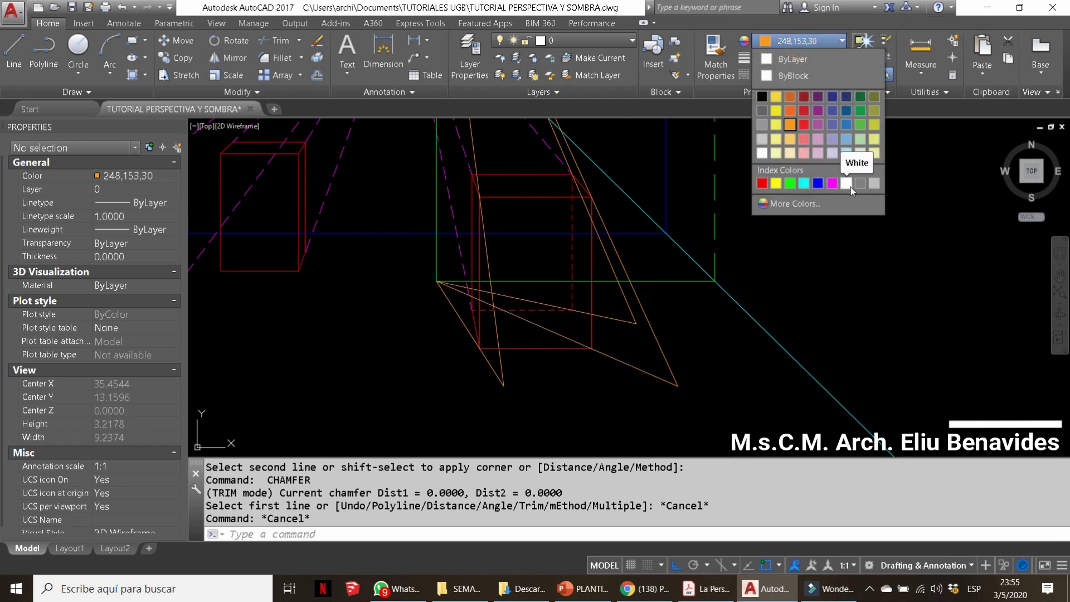
left_click(776, 184)
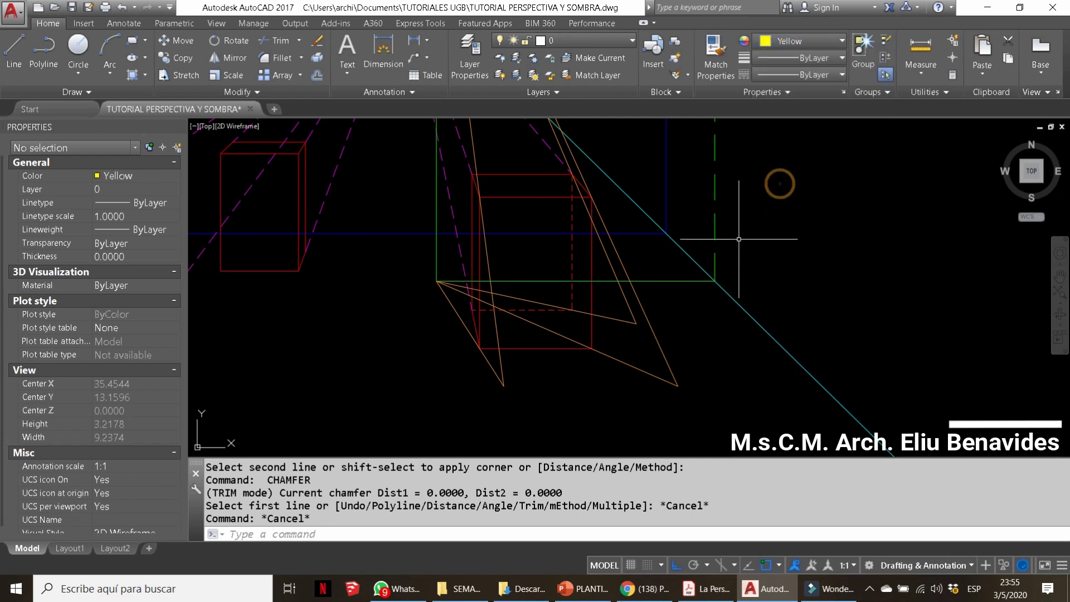
type("L")
key("Return")
left_click(575, 316)
scroll(608, 256, "up", 2)
key("Escape")
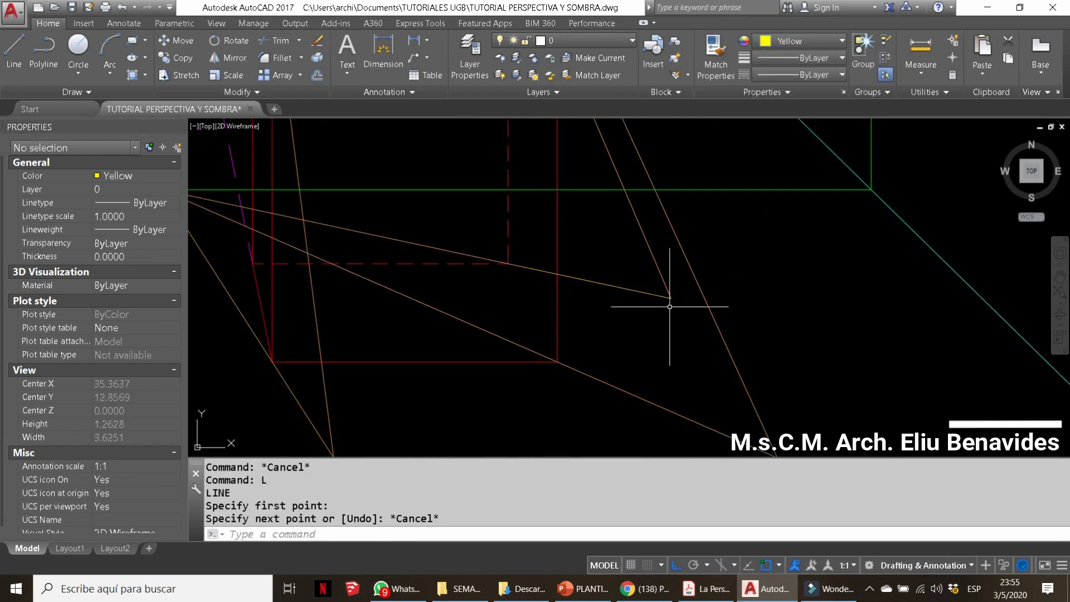
key("Return")
Trace the shadow from the right box's base through two ray ends, then zoom out
left_click(669, 291)
scroll(663, 290, "up", 2)
left_click(733, 394)
scroll(593, 366, "up", 2)
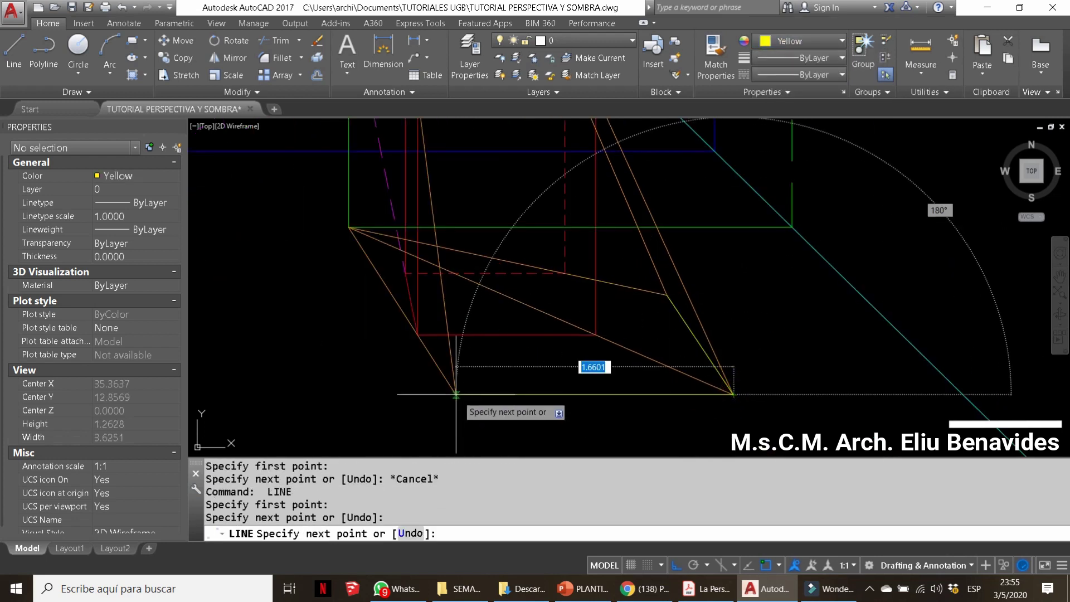
scroll(466, 401, "up", 2)
left_click(433, 354)
key("Escape")
key("Escape")
scroll(432, 355, "down", 5)
key("Escape")
key("Escape")
key("Escape")
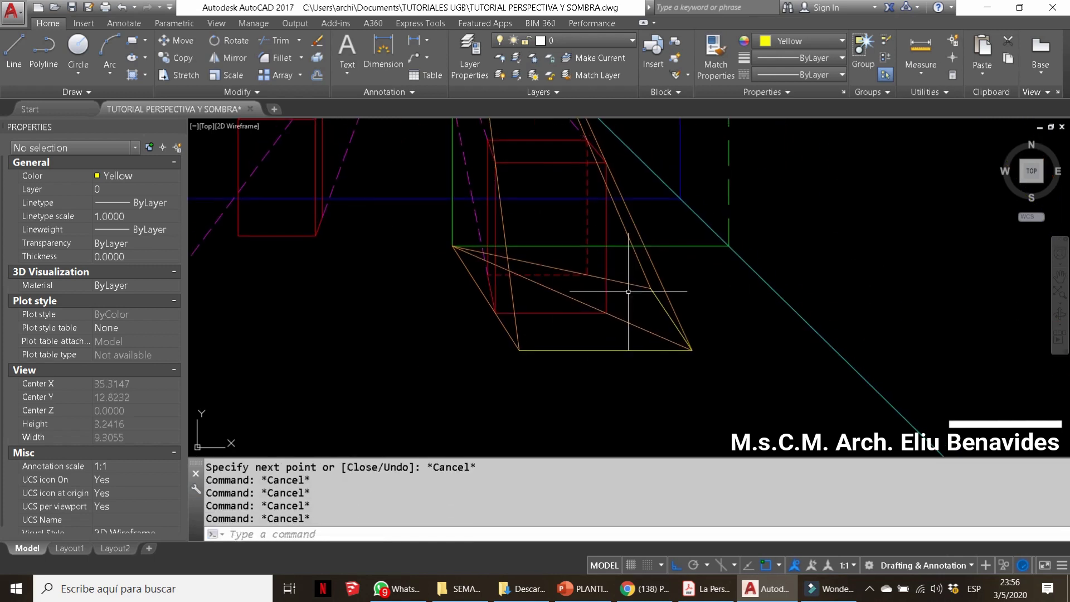
scroll(708, 349, "down", 1)
scroll(576, 368, "down", 1)
scroll(530, 354, "down", 1)
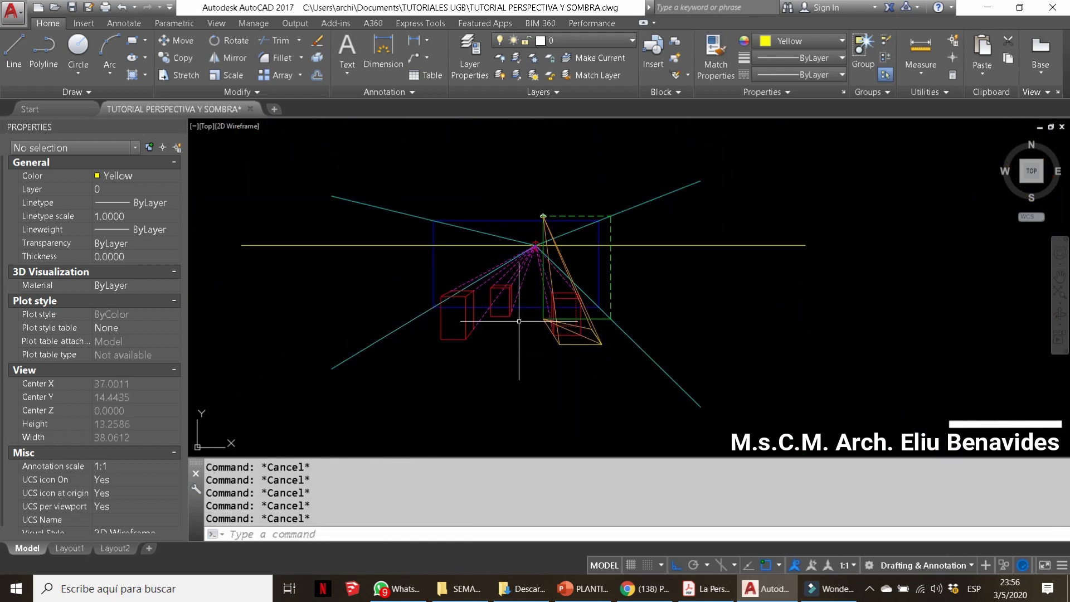
scroll(481, 340, "down", 1)
Switch to orange 248,153,30 and draw a light ray from the lamp point toward the left box
left_click(798, 42)
left_click(790, 124)
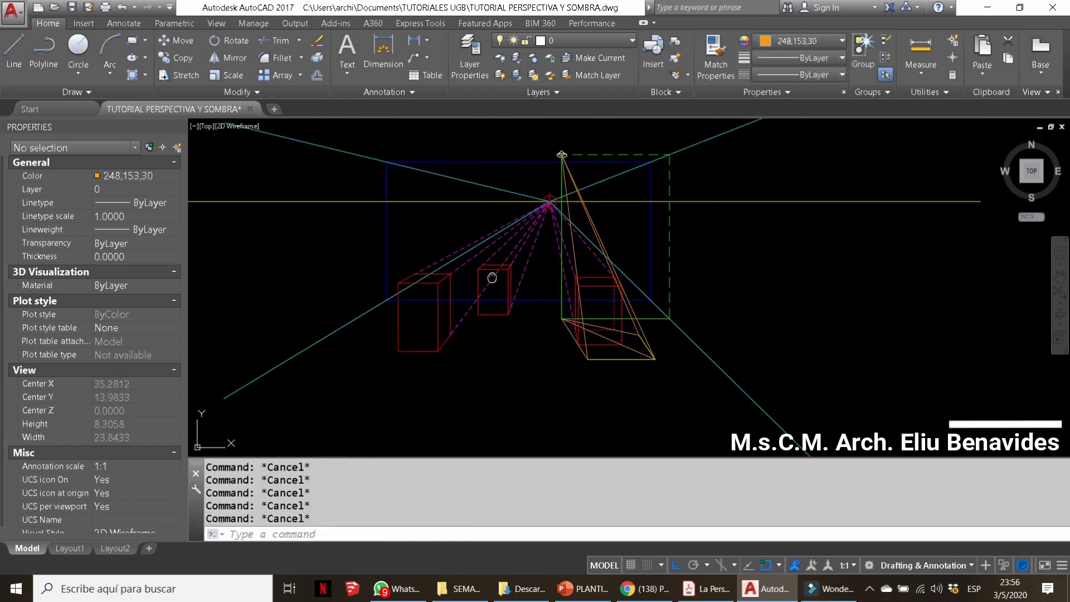
scroll(557, 161, "up", 3)
scroll(649, 136, "up", 3)
type("L")
key("Return")
left_click(613, 167)
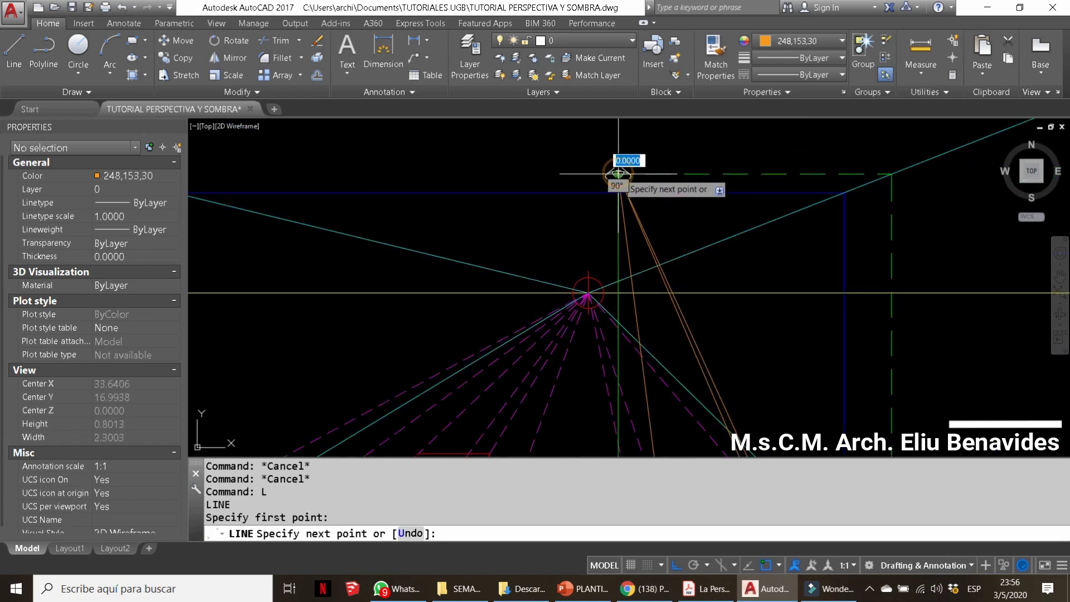
scroll(592, 208, "up", 3)
left_click(500, 219)
key("Escape")
Begin a second orange ray from the lamp point toward the left box's top corners
key("Return")
scroll(574, 250, "down", 2)
left_click(578, 262)
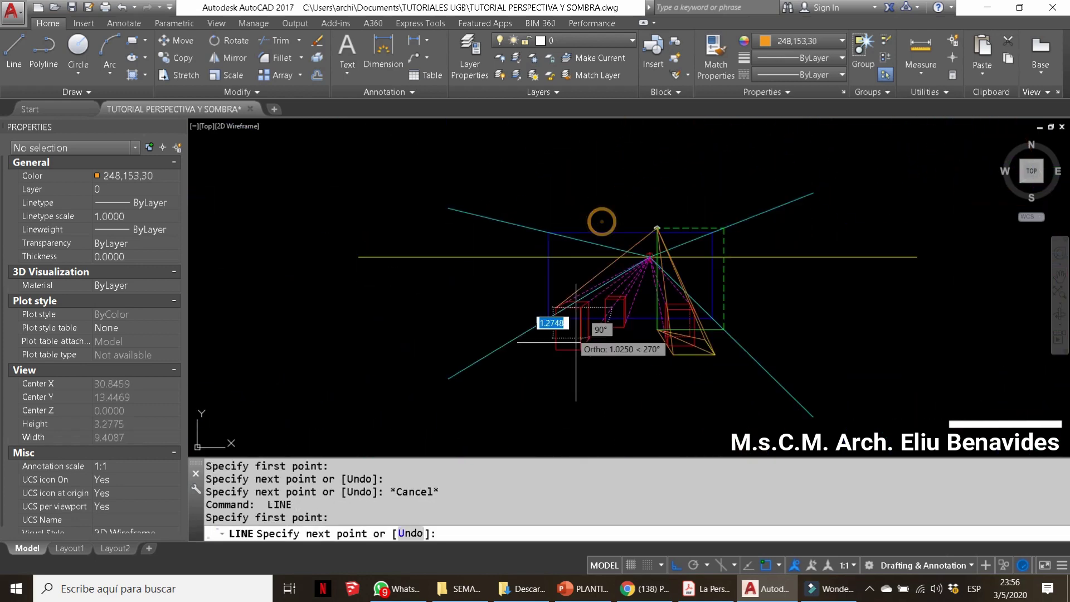
scroll(613, 223, "up", 3)
scroll(719, 206, "down", 3)
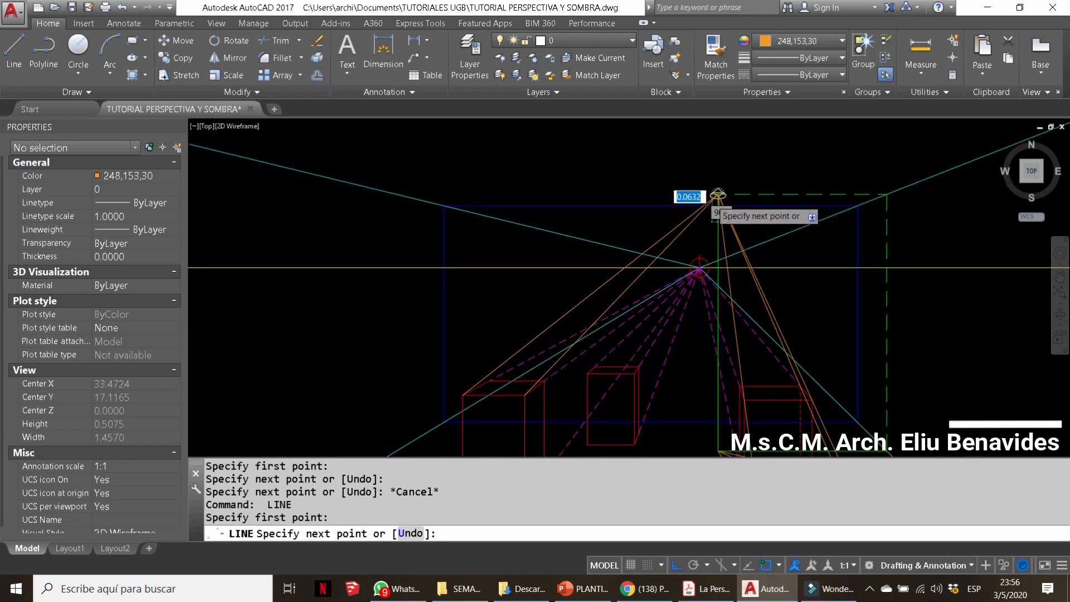
scroll(617, 282, "up", 5)
scroll(579, 252, "up", 2)
key("Escape")
key("Escape")
key("Escape")
Pan and zoom to bring the left box into view
scroll(582, 178, "down", 6)
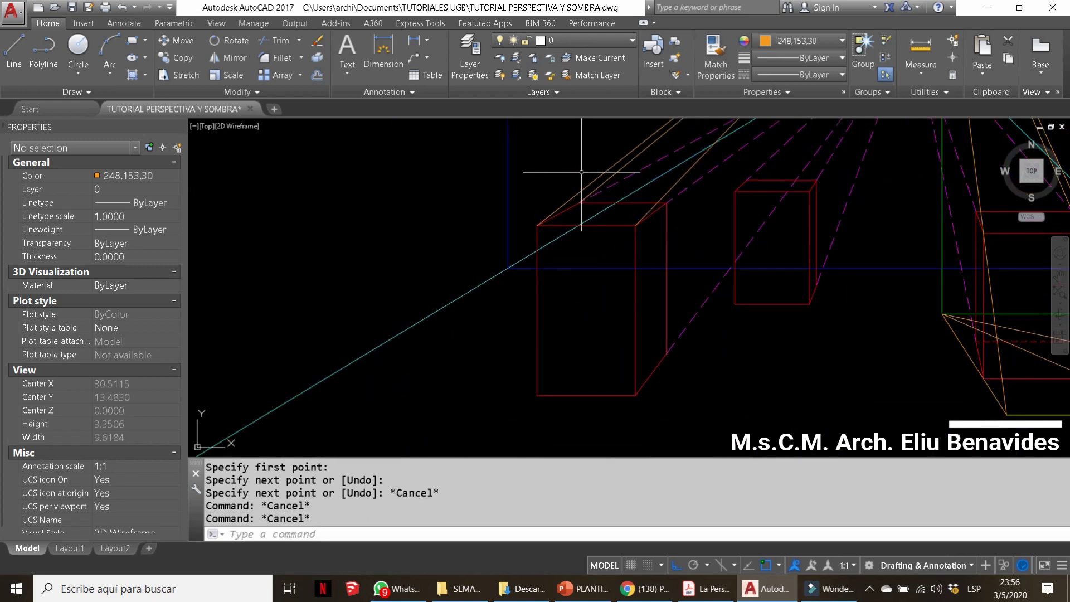
scroll(598, 264, "down", 4)
scroll(540, 232, "up", 2)
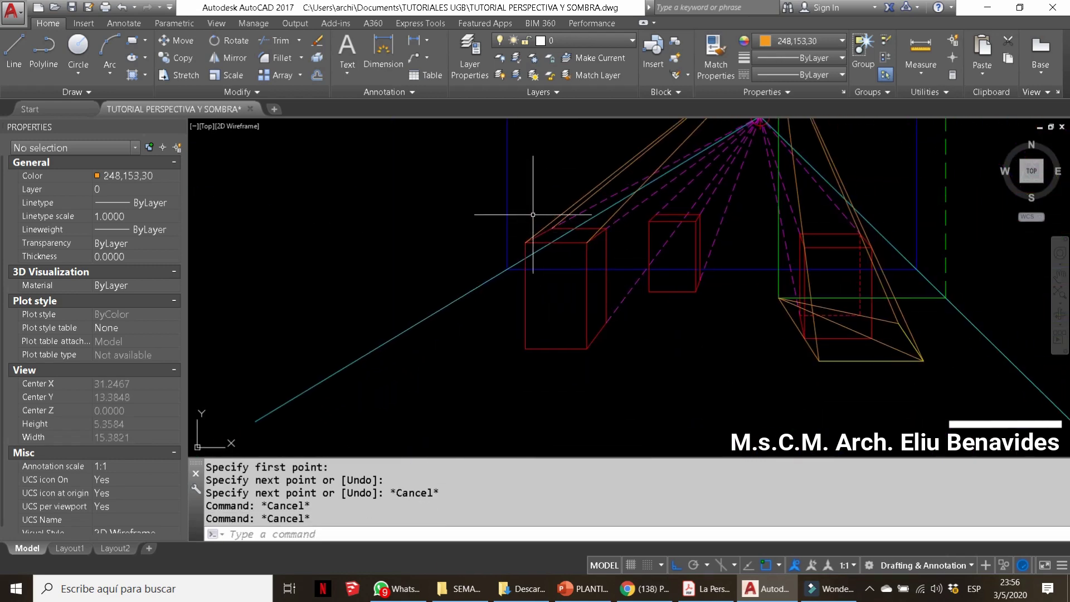
scroll(544, 222, "up", 2)
mouse_move(554, 229)
middle_mouse_down()
mouse_move(478, 270)
mouse_move(488, 244)
middle_mouse_up()
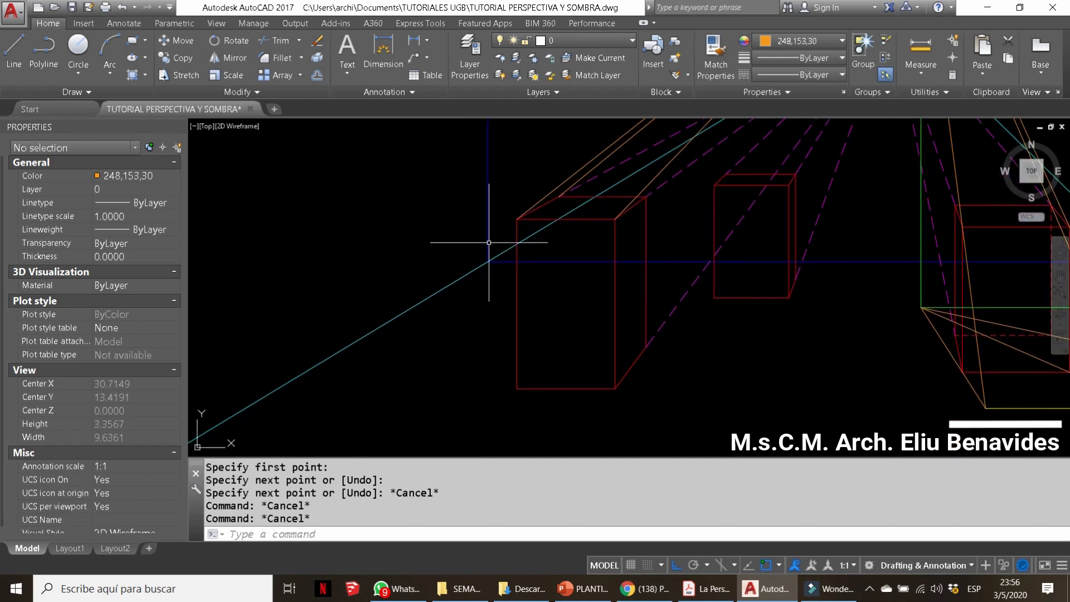
scroll(513, 359, "down", 2)
Change the current drawing colour to red
type("l")
key("Return")
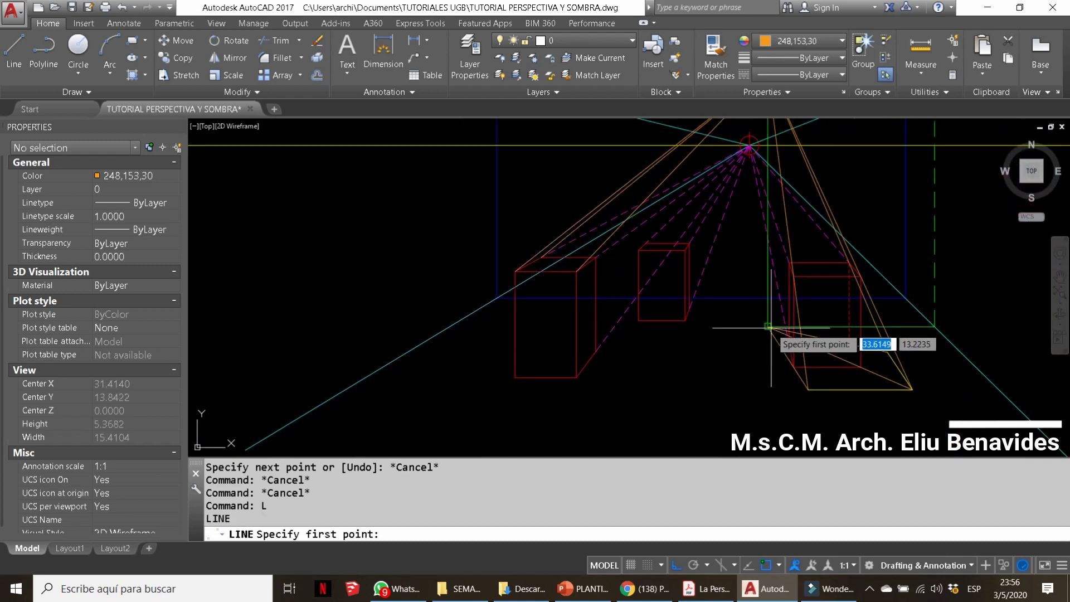
left_click(821, 45)
left_click(770, 184)
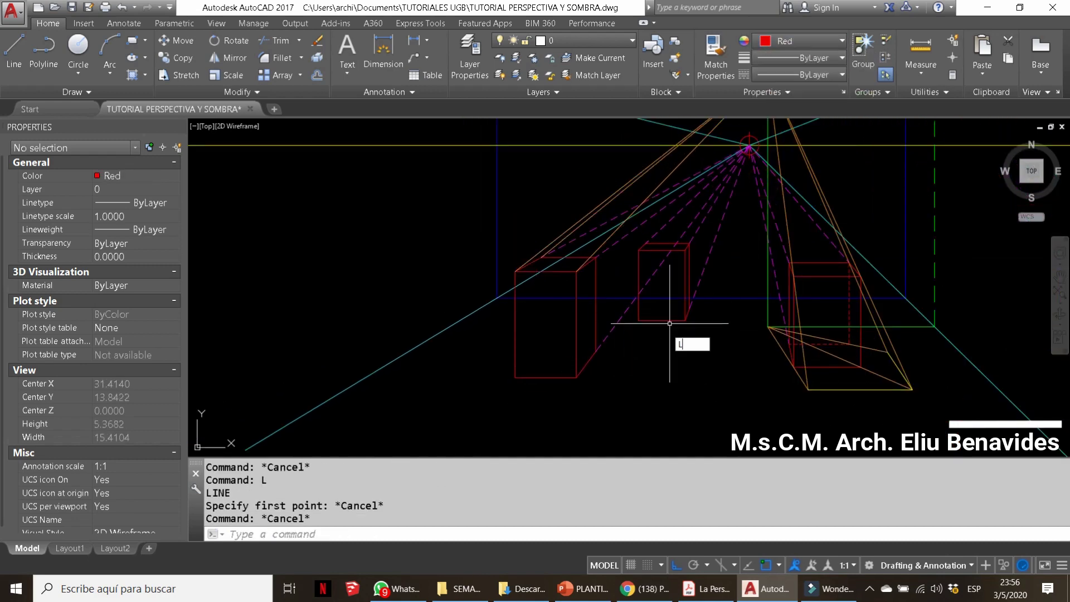
Draw red lines for the left box's hidden back vertical and bottom edges
type("l")
key("Return")
left_click(595, 358)
scroll(520, 359, "up", 4)
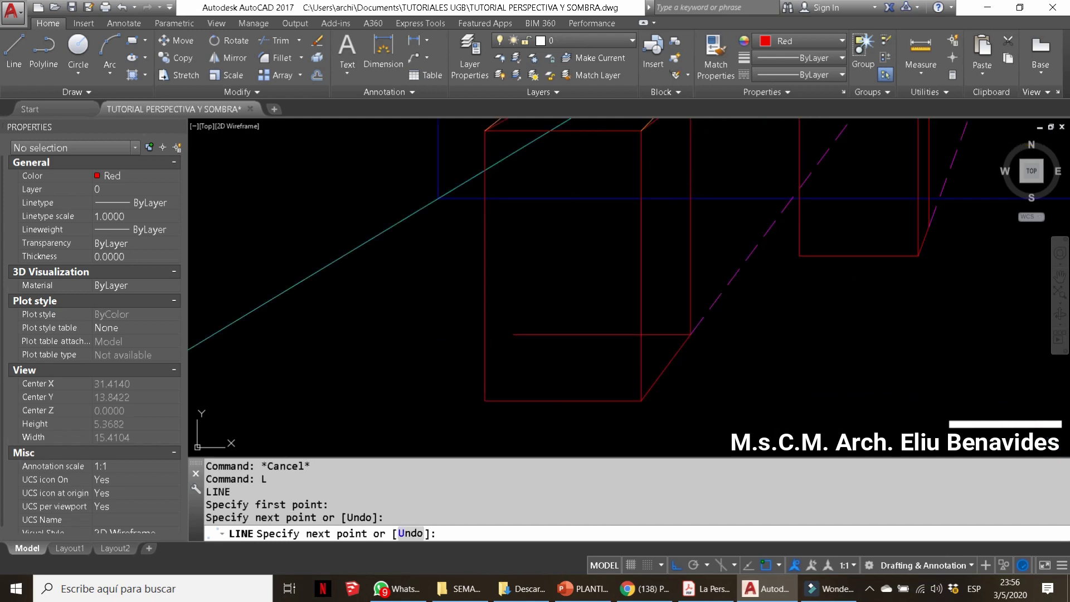
key("Escape")
middle_click_drag(552, 167, 544, 207)
key("Return")
left_click(545, 134)
key("Escape")
key("Escape")
key("Escape")
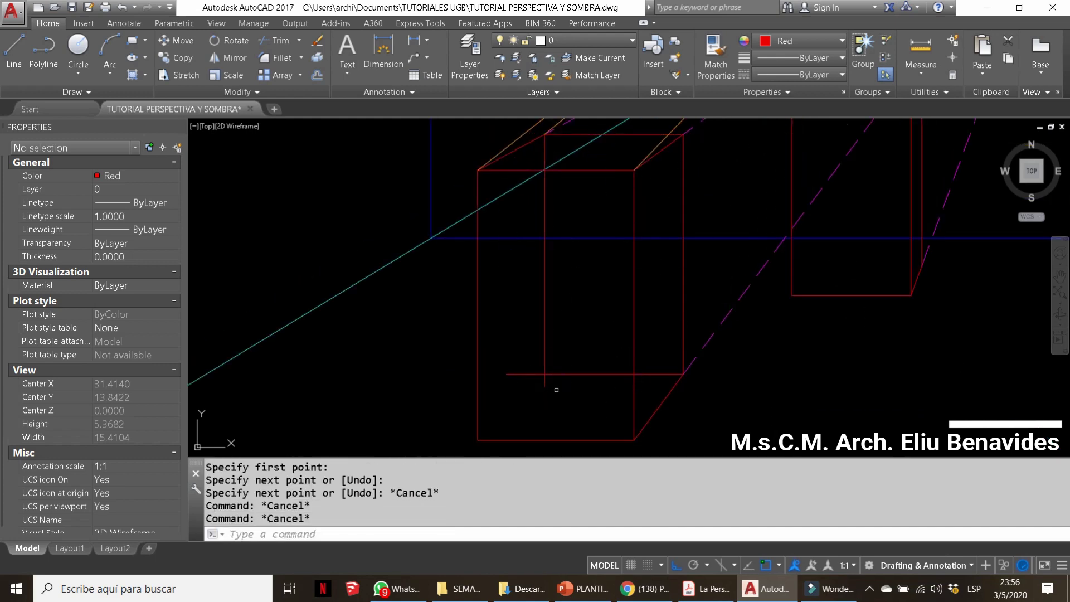
Trim the overhanging ends of the hidden-edge lines inside the left box
type("tr")
key("Return")
key("Return")
left_click_drag(554, 394, 509, 358)
key("Escape")
scroll(593, 346, "down", 2)
key("Escape")
key("Escape")
Start Match Properties (MA) to copy a dashed linetype onto the hidden edges
type("l")
key("Return")
scroll(624, 374, "down", 2)
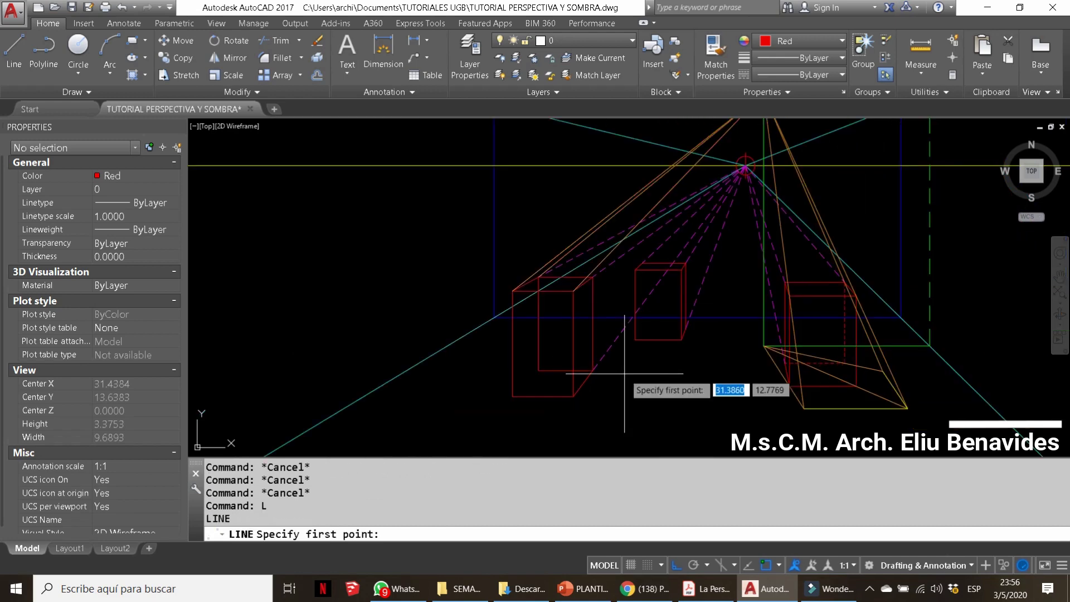
key("Escape")
type("ma")
key("Return")
Copy the dashed linetype onto the left box's hidden edges
left_click(847, 337)
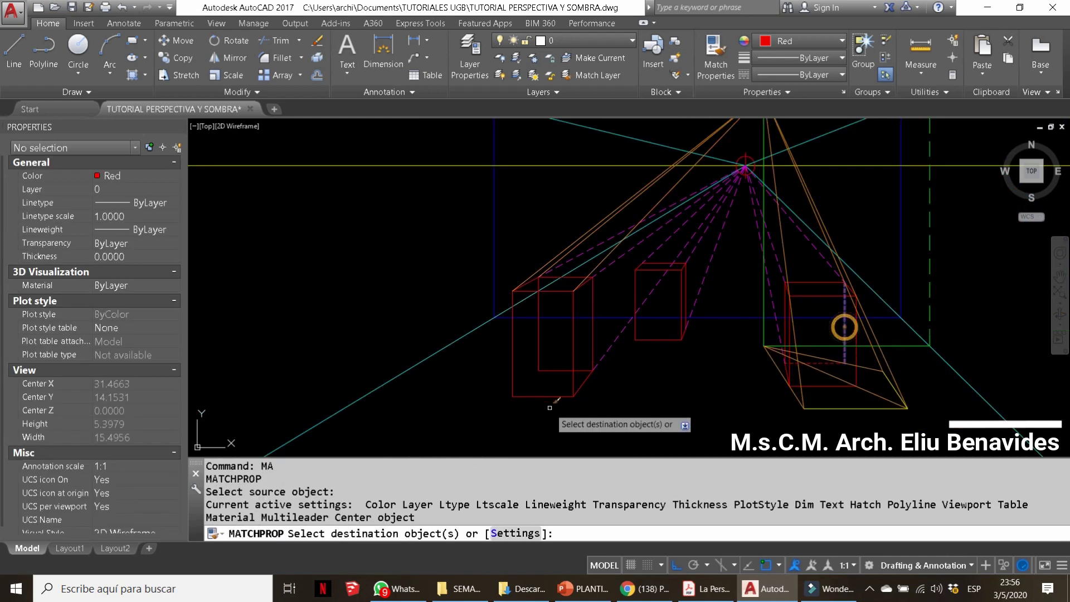
scroll(549, 364, "up", 2)
left_click_drag(542, 370, 545, 367)
key("Escape")
key("Escape")
key("Escape")
key("Escape")
key("Escape")
scroll(548, 364, "down", 2)
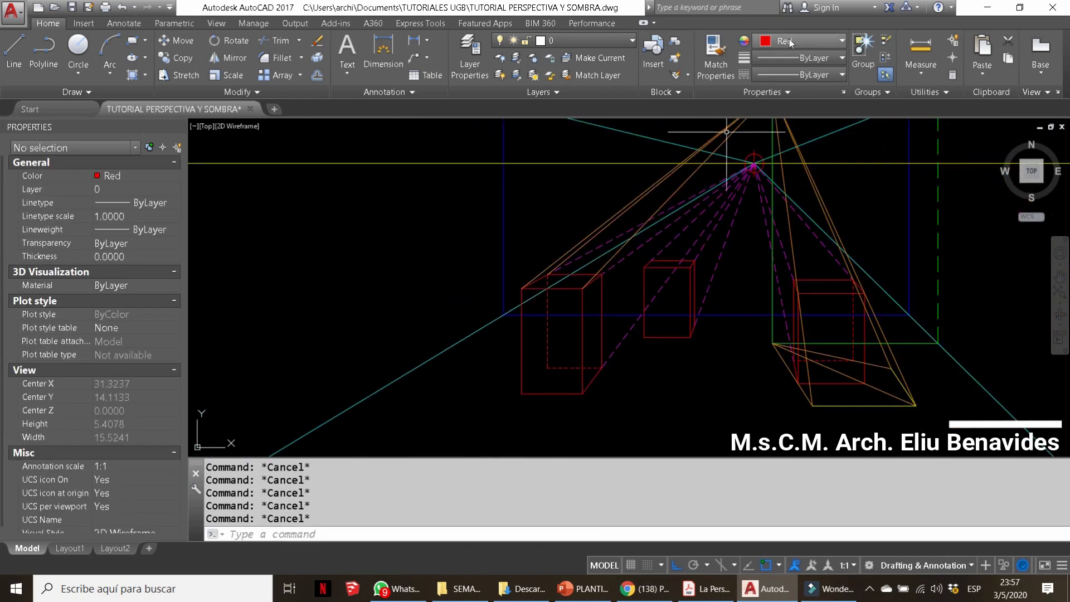
In orange, draw ground rays from the lamp's foot past the left box's base
left_click(789, 39)
left_click(788, 127)
type("L")
key("Return")
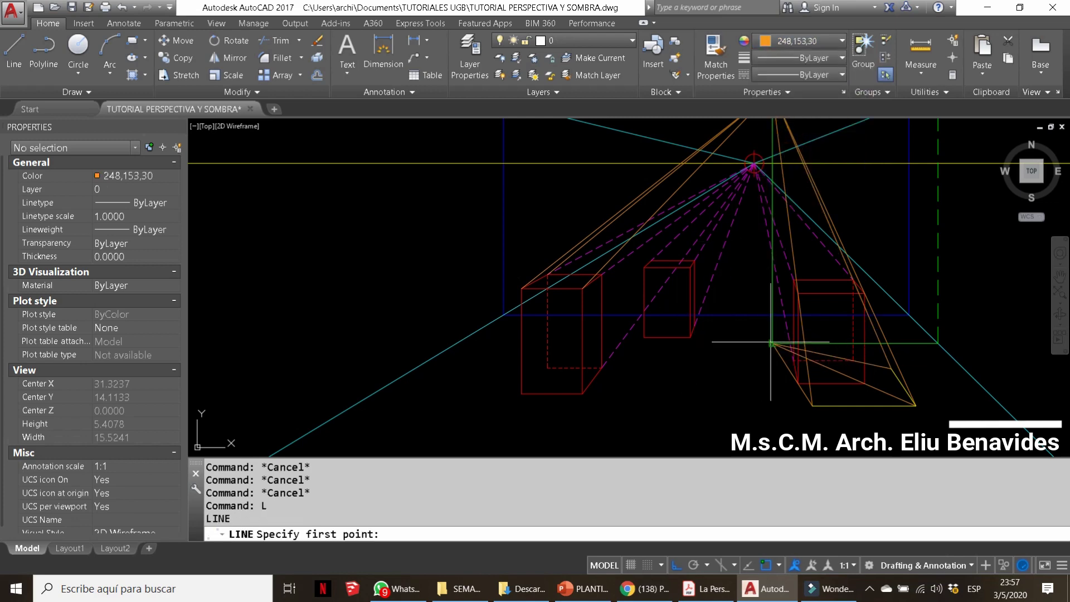
left_click(771, 343)
scroll(597, 393, "up", 2)
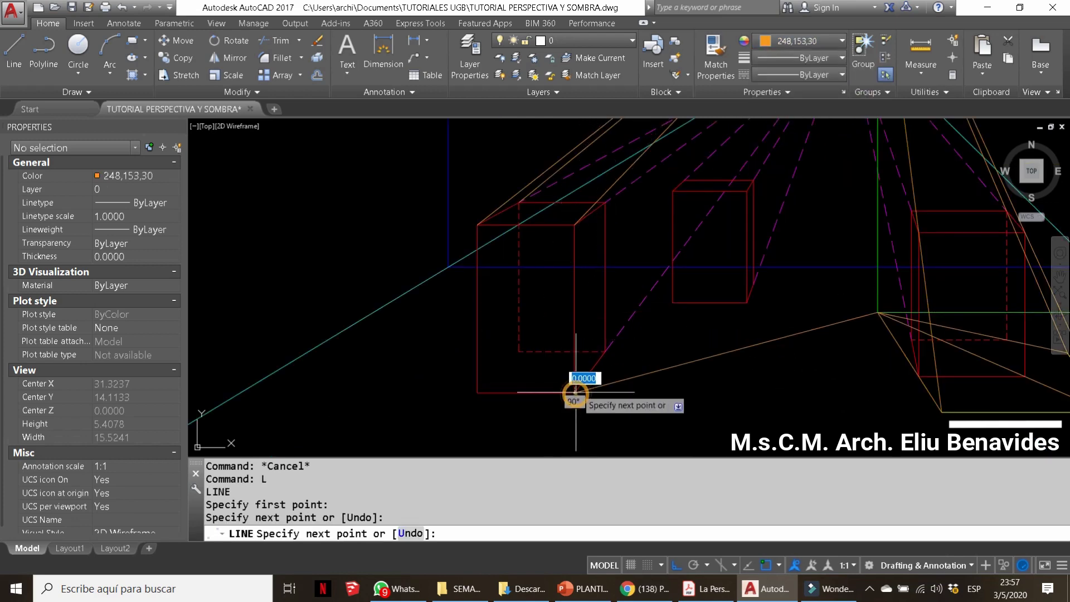
key("Escape")
key("Return")
left_click(875, 311)
key("Escape")
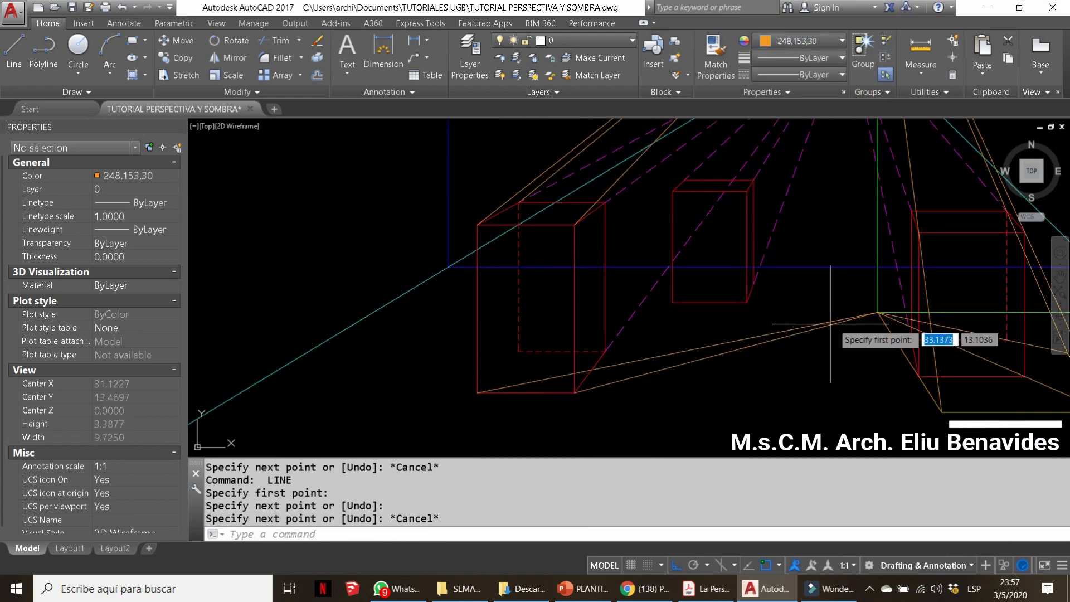
key("Return")
left_click(875, 311)
key("Escape")
key("Escape")
key("Escape")
type("CHA")
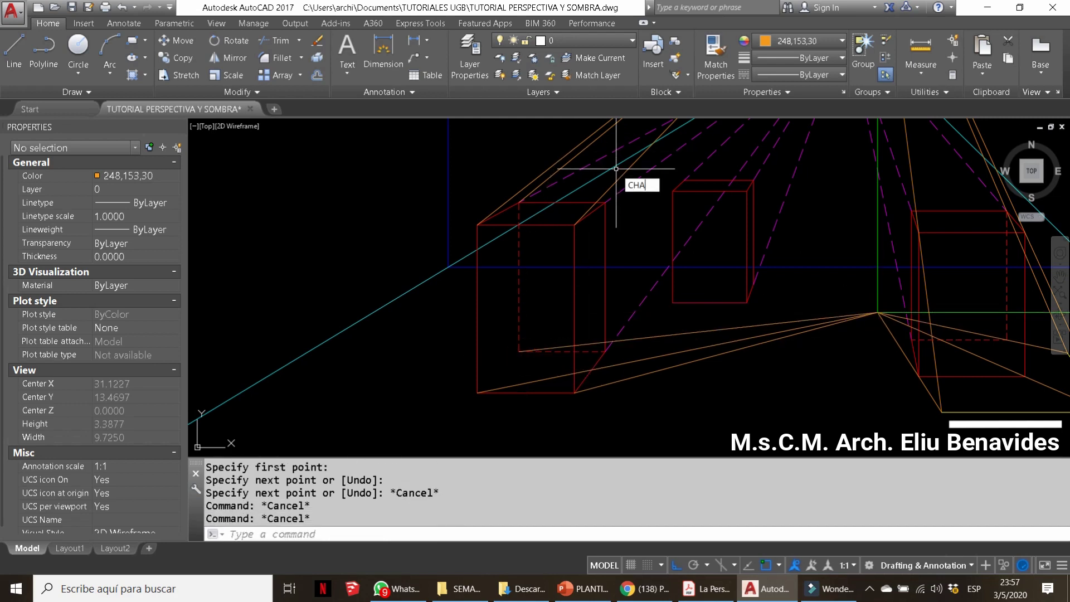
Join the ground rays to the light rays at clean corners beside the left box
key("Return")
left_click(485, 218)
left_click(505, 404)
key("Escape")
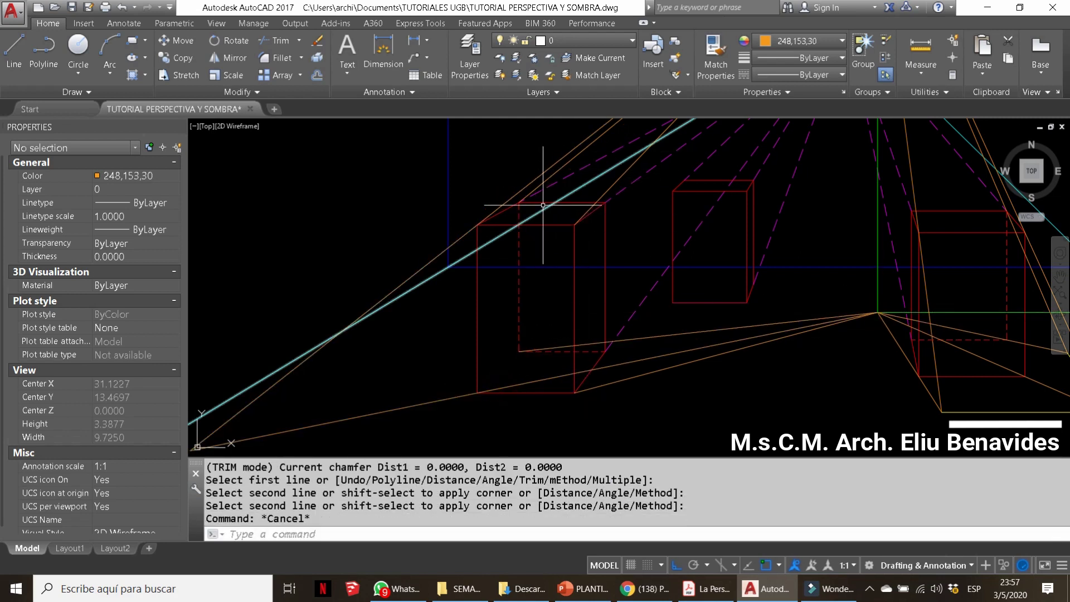
key("Return")
left_click(616, 185)
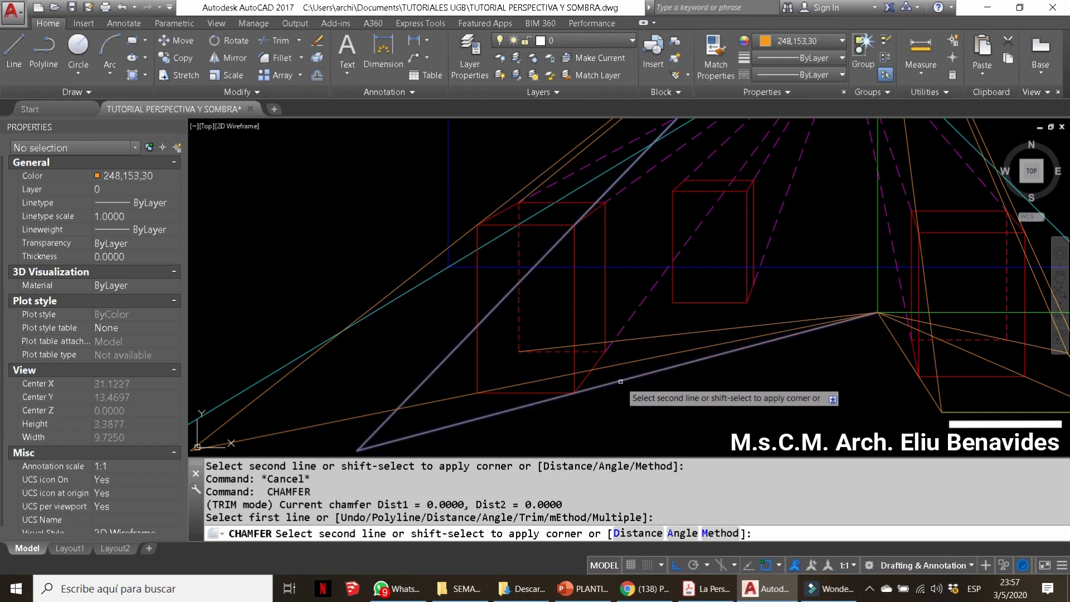
key("Escape")
key("Return")
left_click(549, 178)
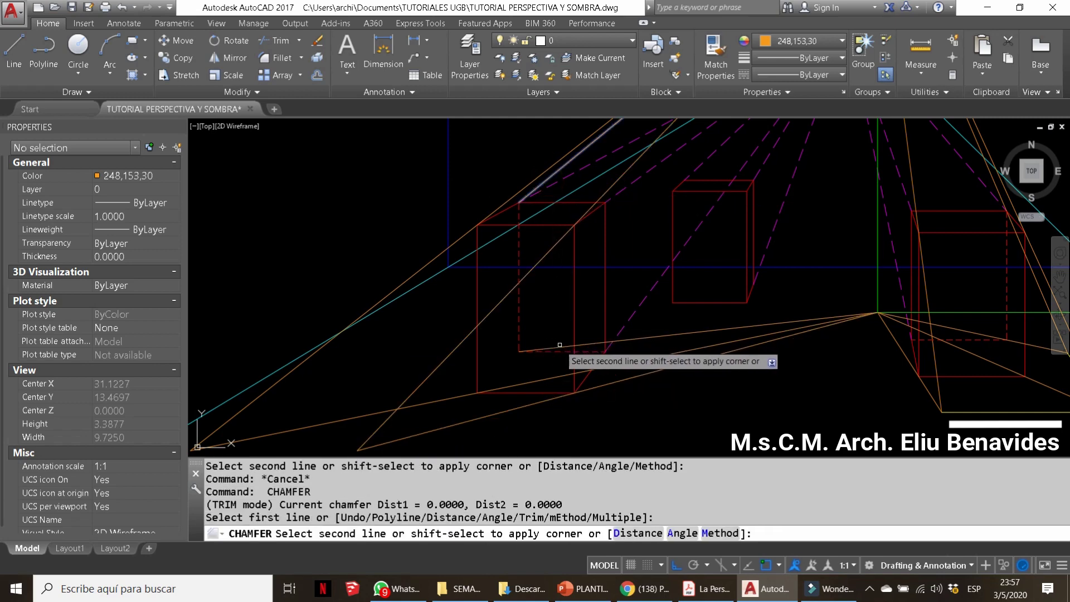
key("Escape")
key("Escape")
key("Escape")
scroll(521, 264, "down", 2)
left_click(803, 41)
In yellow, draw the shadow outline between the ray intersections beneath the left box
left_click(776, 182)
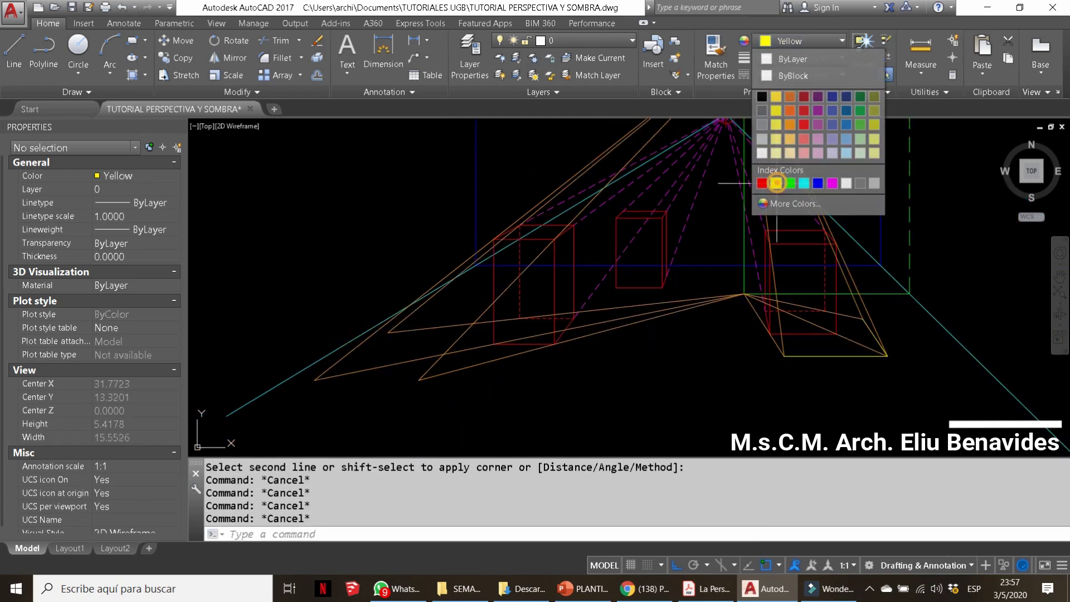
type("L")
key("Return")
left_click(388, 332)
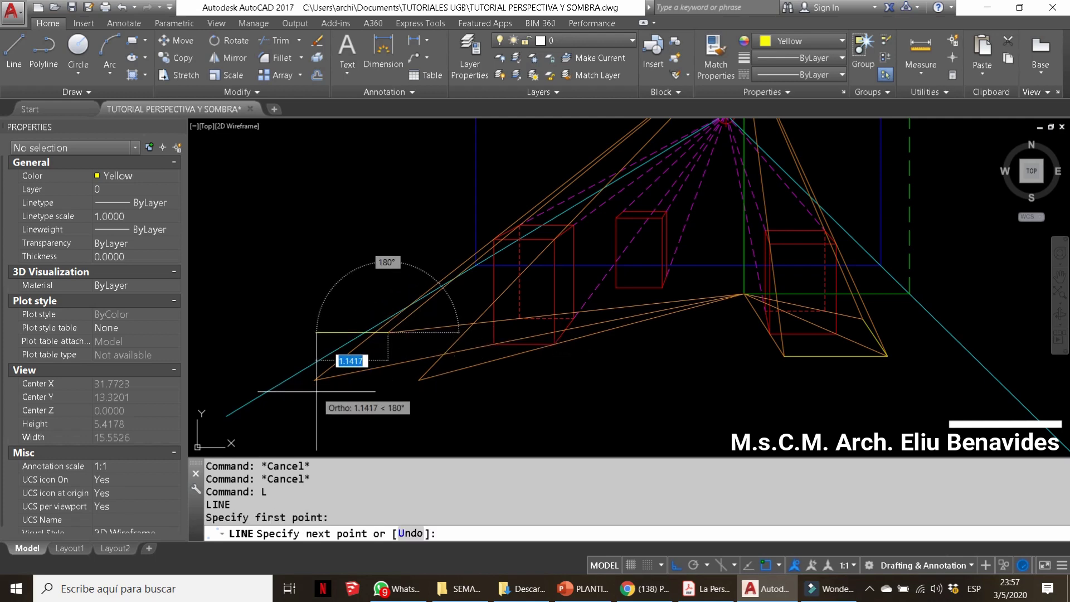
scroll(356, 346, "up", 3)
left_click(577, 363)
scroll(501, 391, "down", 2)
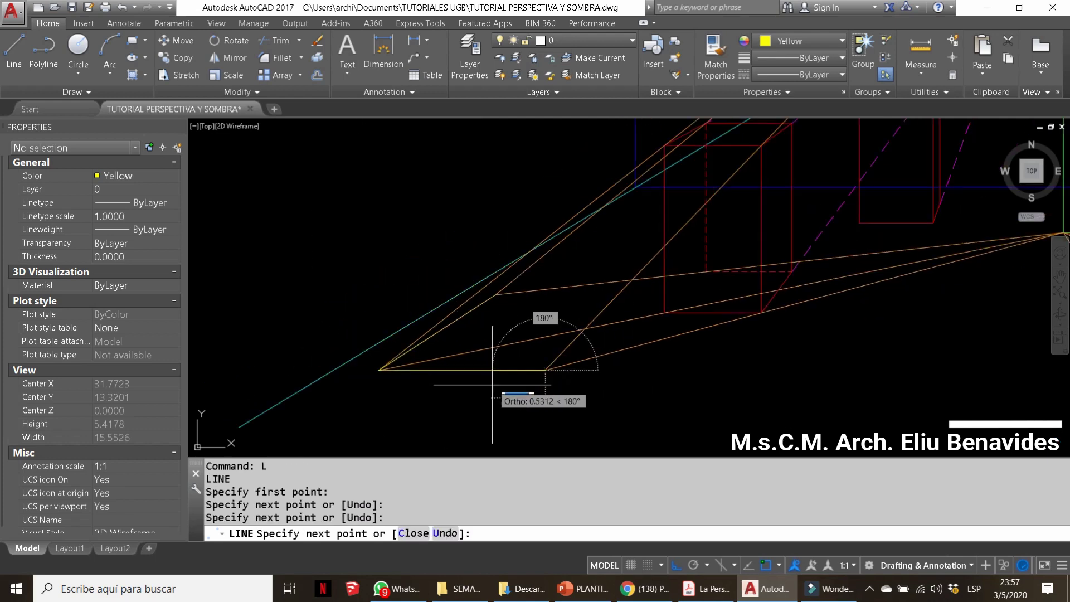
key("Escape")
key("Escape")
key("Escape")
mouse_move(641, 390)
middle_mouse_down()
mouse_move(644, 405)
mouse_move(602, 430)
mouse_move(578, 465)
middle_mouse_up()
In red, draw the middle box's hidden bottom edge
scroll(650, 370, "up", 2)
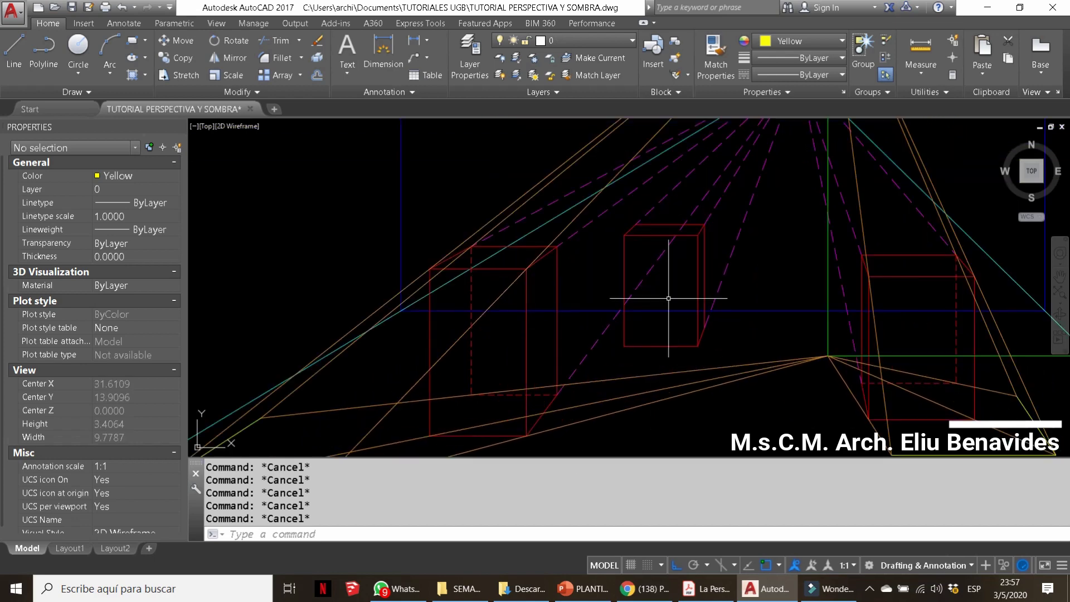
scroll(655, 265, "up", 2)
left_click(824, 39)
left_click(761, 182)
type("L")
key("Return")
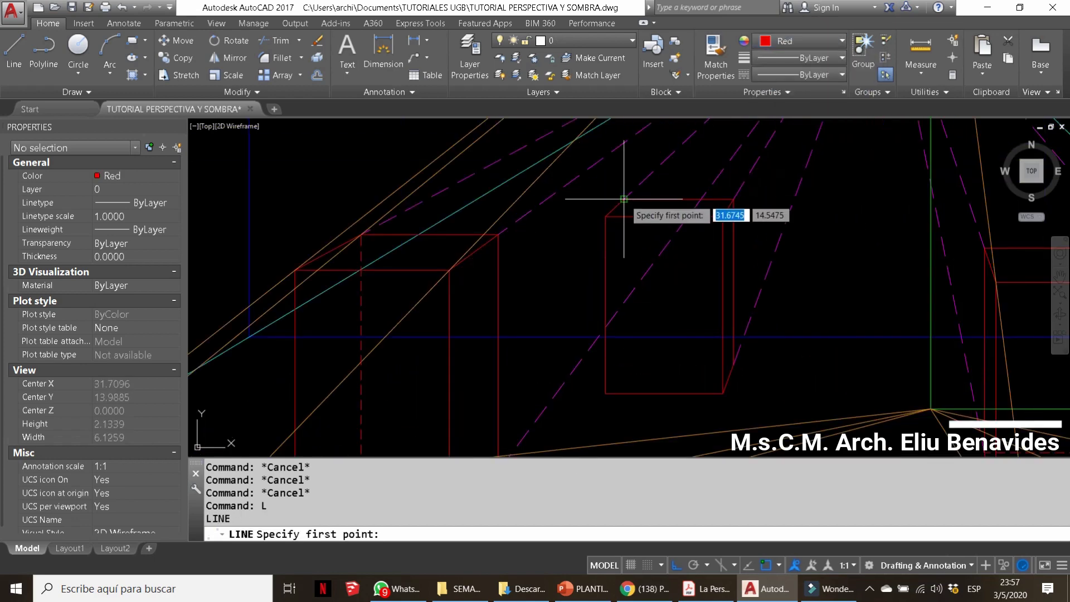
scroll(625, 210, "up", 3)
key("Escape")
key("Return")
left_click(856, 358)
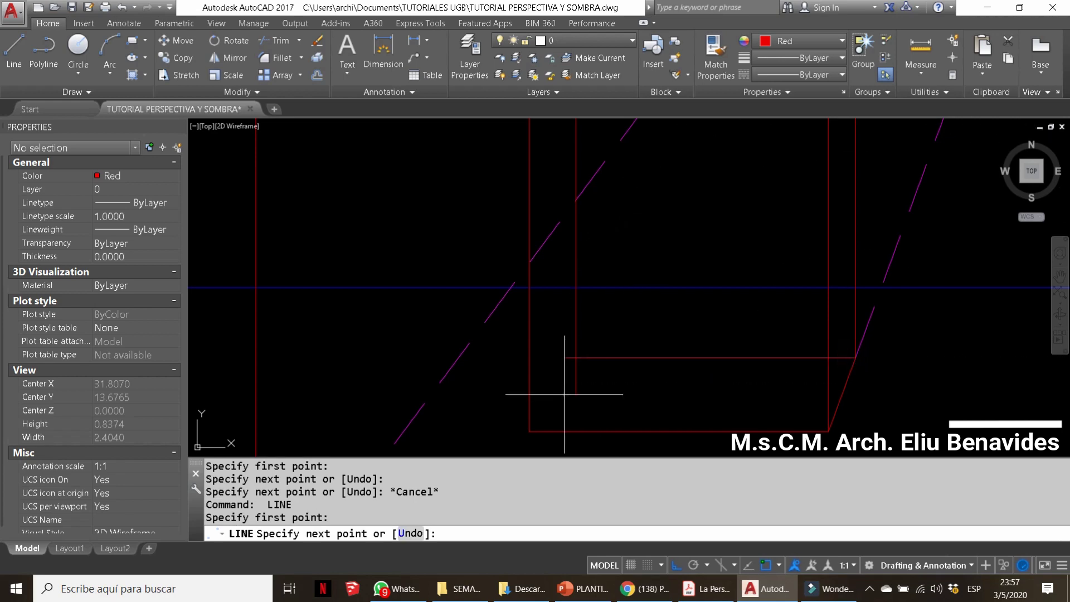
left_click(564, 358)
key("Escape")
Start trimming the middle box's hidden edge, then cancel and zoom out
type("TR")
key("Return")
key("Escape")
scroll(573, 353, "down", 2)
scroll(558, 362, "down", 2)
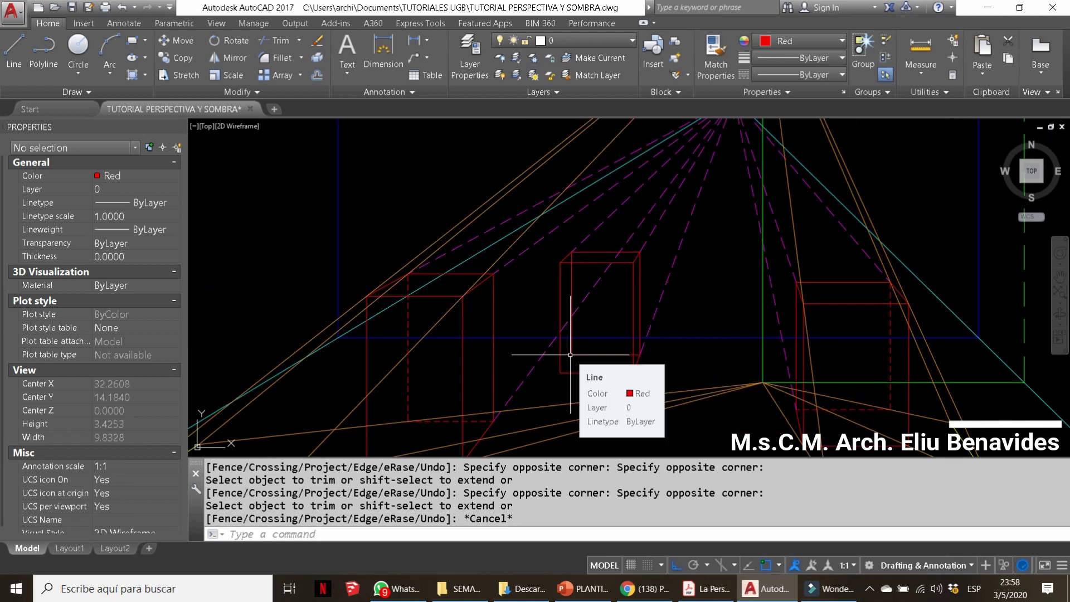
scroll(621, 299, "down", 2)
Match the dashed linetype onto the middle box's hidden red edges
type("MA")
key("Return")
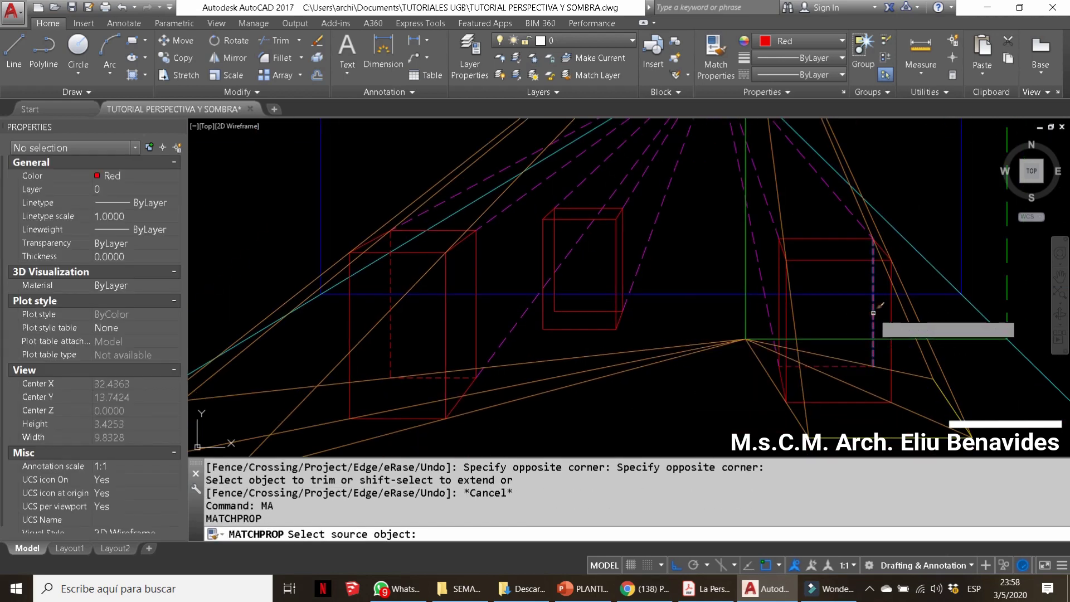
left_click(873, 313)
scroll(561, 311, "up", 3)
left_click_drag(562, 310, 617, 323)
key("Escape")
key("Escape")
key("Escape")
key("Escape")
scroll(616, 322, "down", 4)
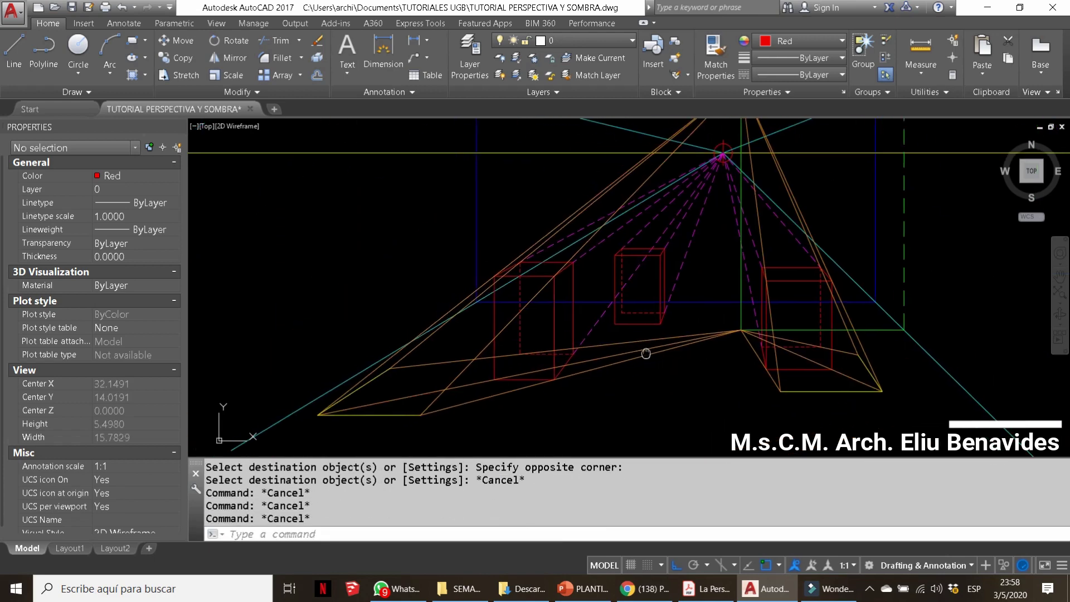
scroll(626, 310, "up", 3)
key("Return")
key("Escape")
Make orange 248,153,30 the current colour for new lines
left_click(802, 40)
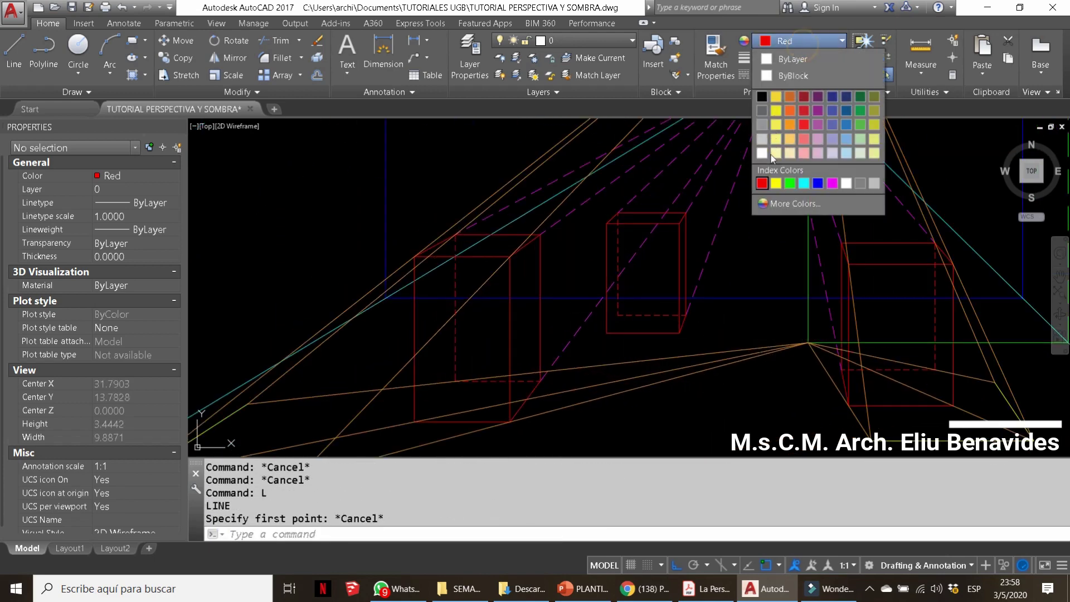
left_click(792, 139)
type("L")
key("Return")
scroll(730, 239, "down", 3)
scroll(753, 203, "up", 6)
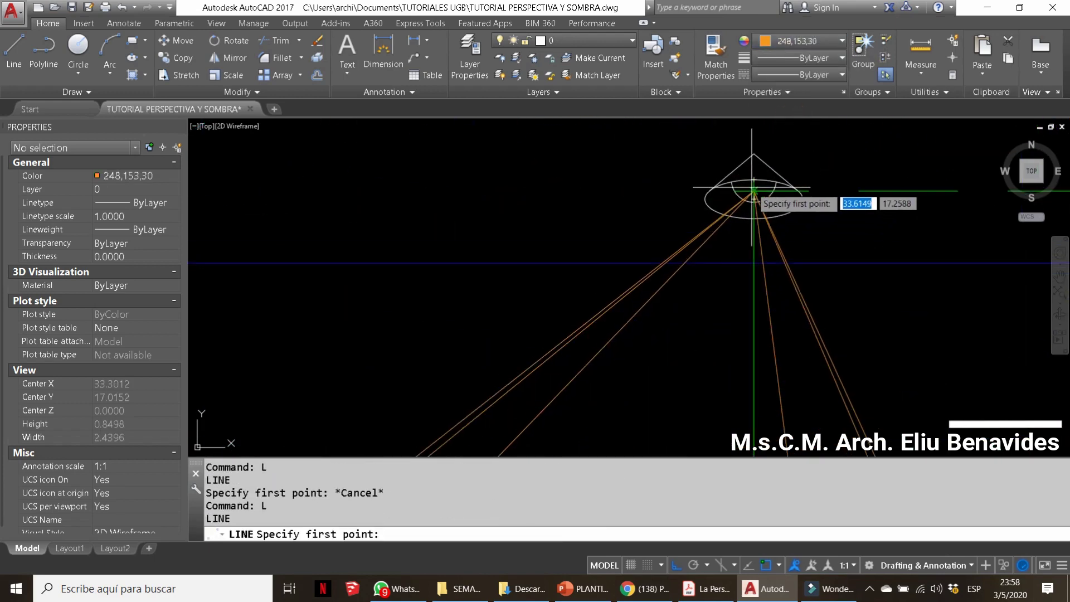
Start orange lamp rays at the lamp point, abandoning two unfinished attempts
left_click(754, 190)
scroll(754, 189, "down", 3)
scroll(613, 312, "up", 4)
middle_click_drag(675, 335, 580, 357)
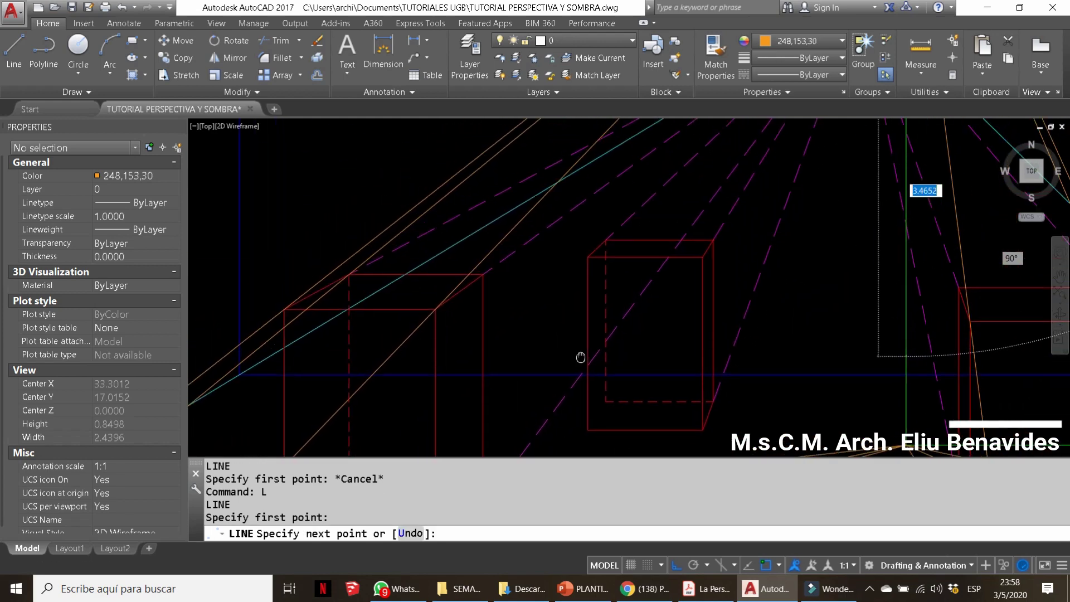
key("Escape")
key("Escape")
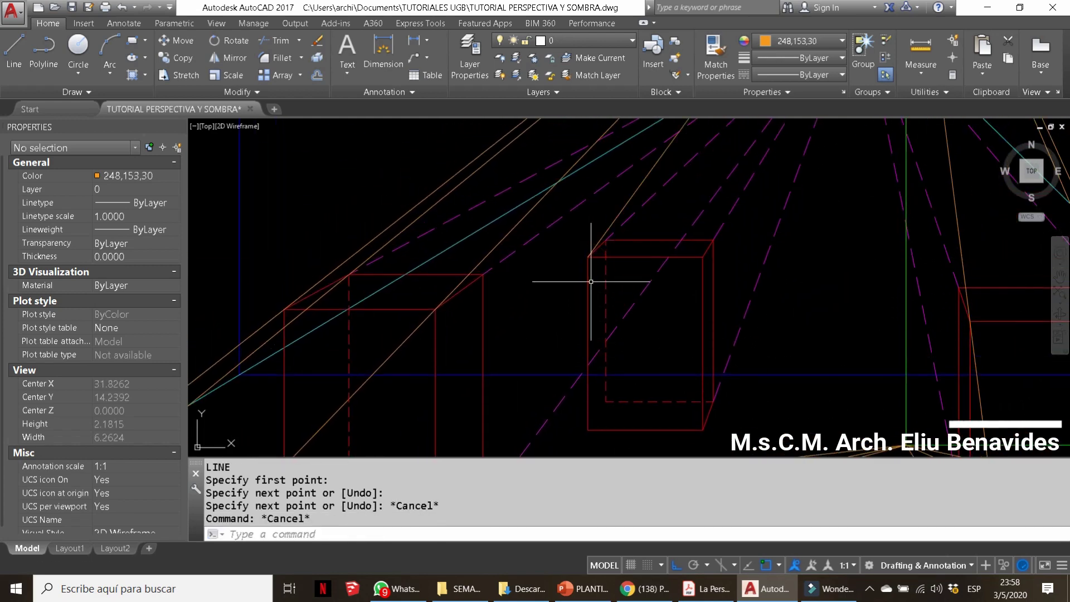
scroll(605, 301, "down", 3)
key("Return")
scroll(685, 152, "up", 3)
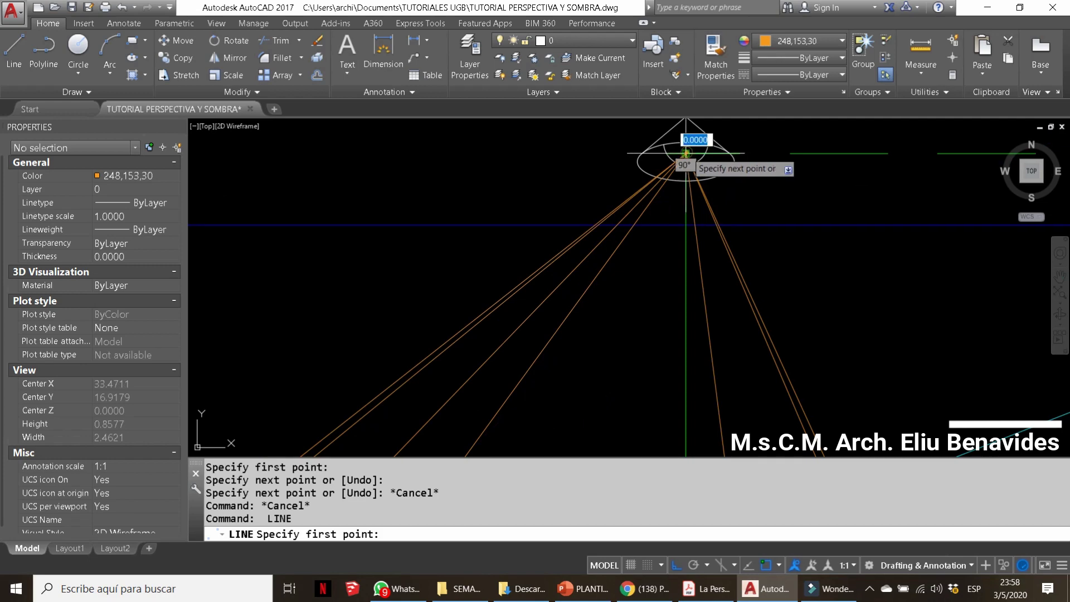
left_click(686, 152)
scroll(686, 152, "down", 3)
scroll(453, 238, "up", 3)
key("Escape")
Draw an orange ray from the lamp point to the middle red box's corner
scroll(538, 296, "down", 2)
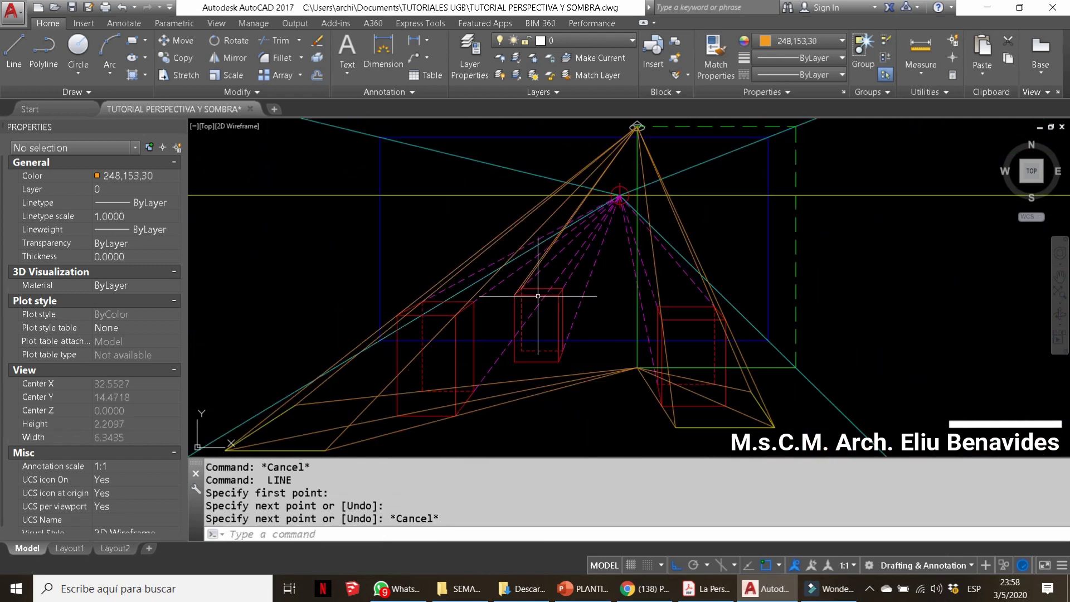
scroll(635, 133, "up", 1)
scroll(609, 163, "up", 3)
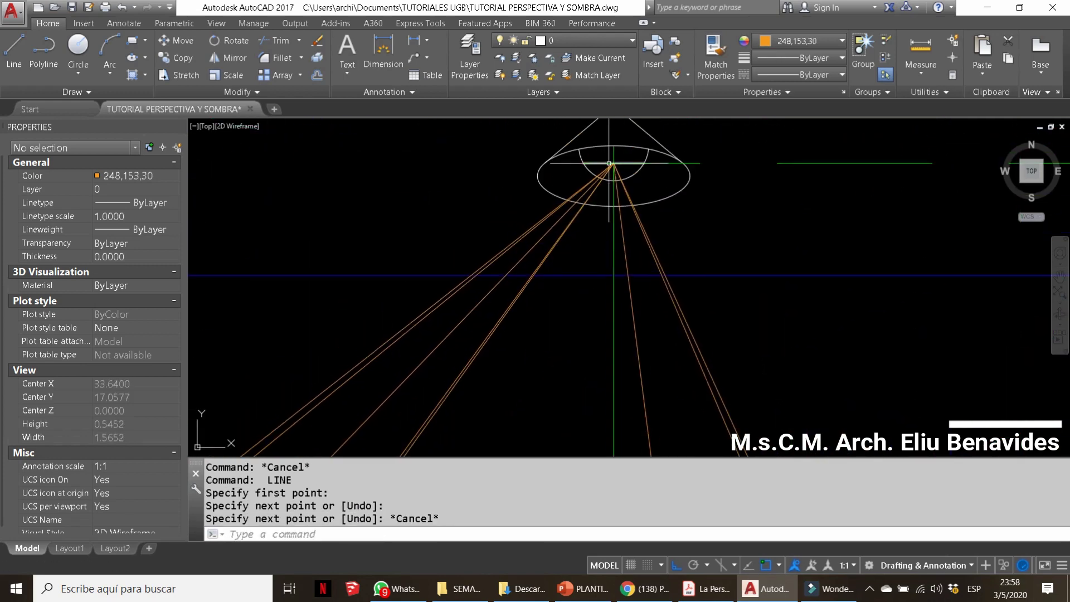
key("Return")
left_click(610, 163)
scroll(609, 164, "down", 3)
scroll(610, 311, "up", 3)
middle_click_drag(610, 310, 581, 243)
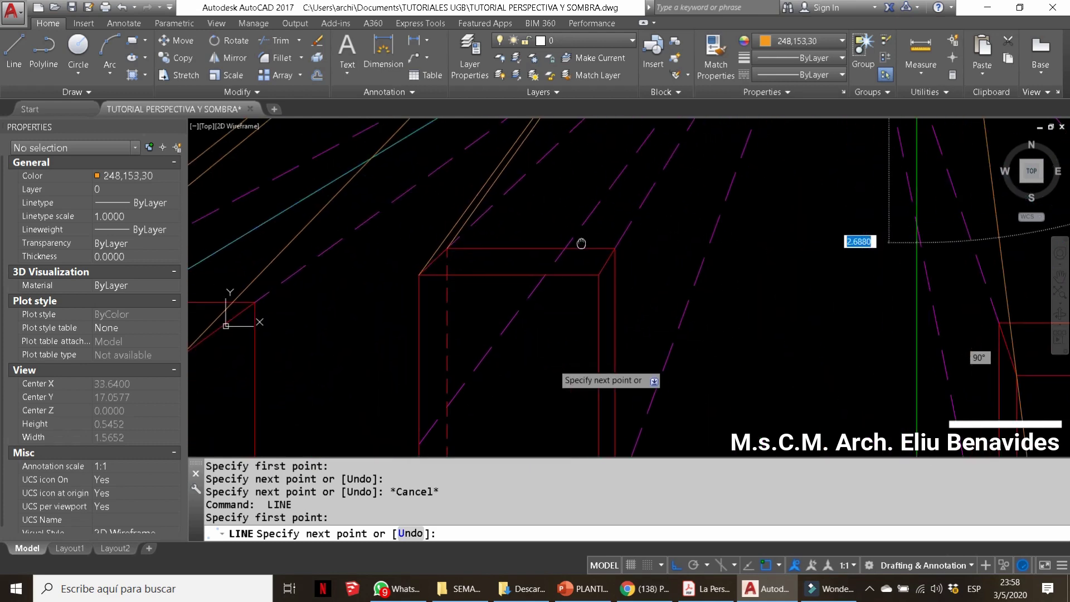
left_click(611, 247)
key("Escape")
key("Escape")
scroll(563, 234, "down", 5)
Draw a ground ray from the lamp's ground point to the red box's base corner
type("l")
key("Return")
left_click(700, 365)
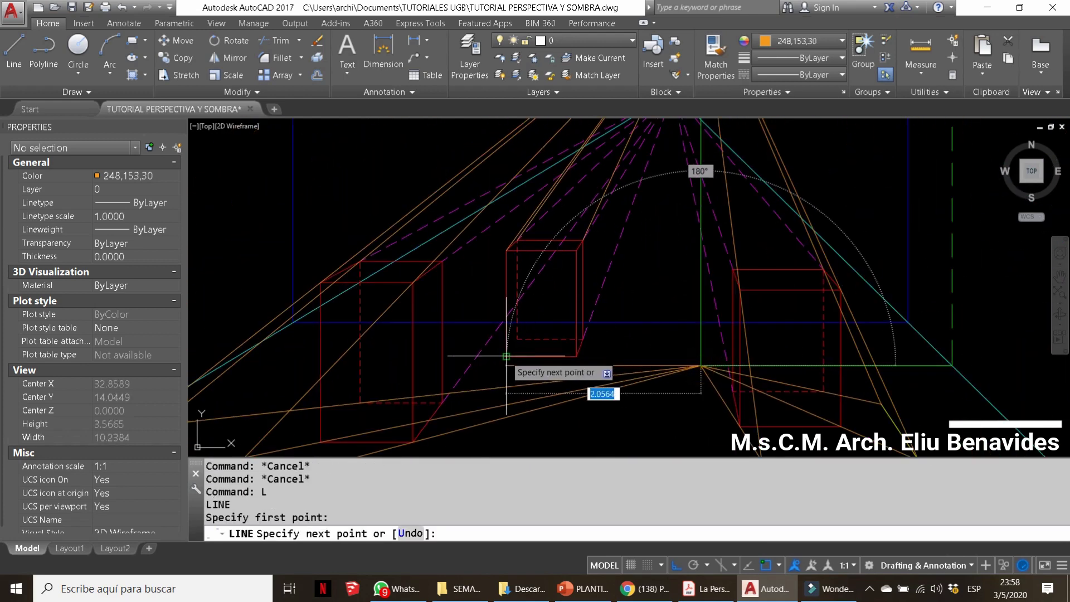
key("Escape")
key("Return")
scroll(700, 365, "up", 2)
left_click(703, 364)
left_click(411, 324)
key("Escape")
Begin a second ground ray from the lamp's ground point toward the middle box
key("Return")
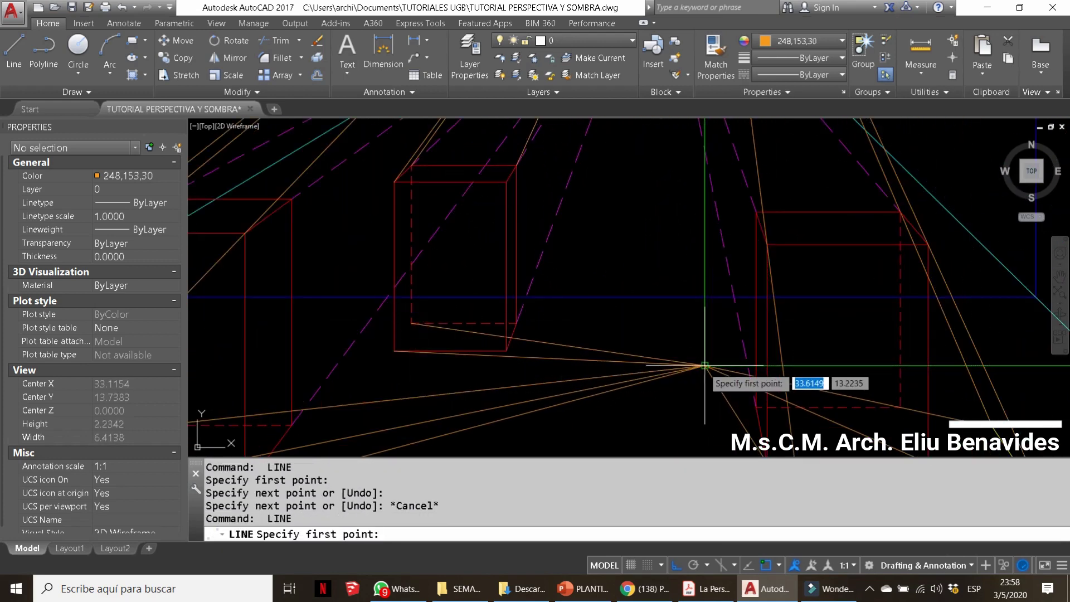
left_click(704, 365)
left_click(513, 324)
key("Escape")
key("Escape")
key("Escape")
key("Escape")
middle_click_drag(547, 278, 567, 308)
type("CHA")
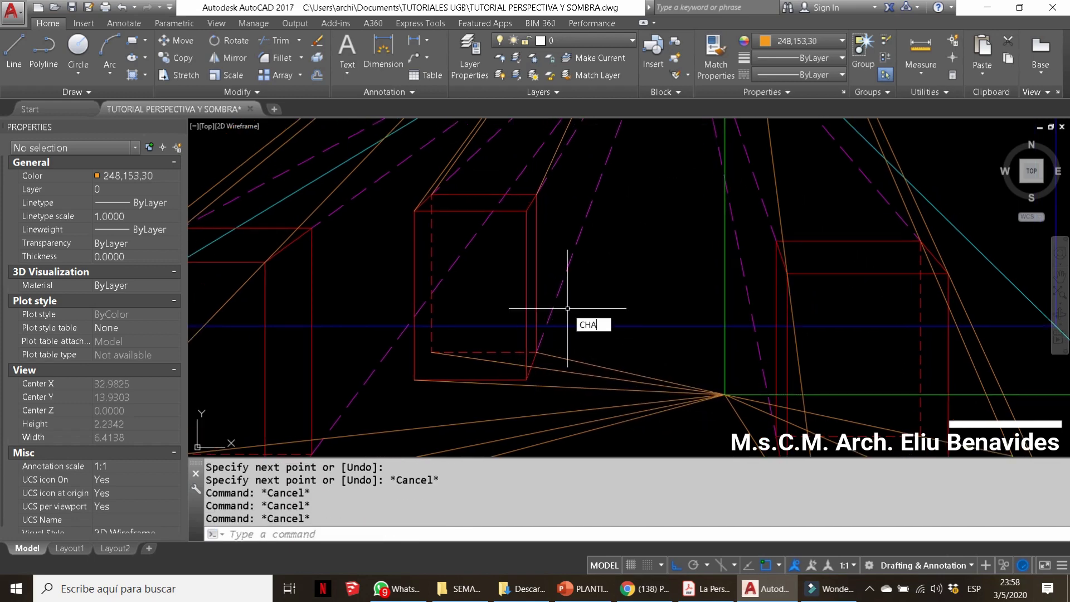
Join pairs of rays at clean corners with a zero-distance chamfer
key("Return")
left_click(492, 384)
left_click(430, 189)
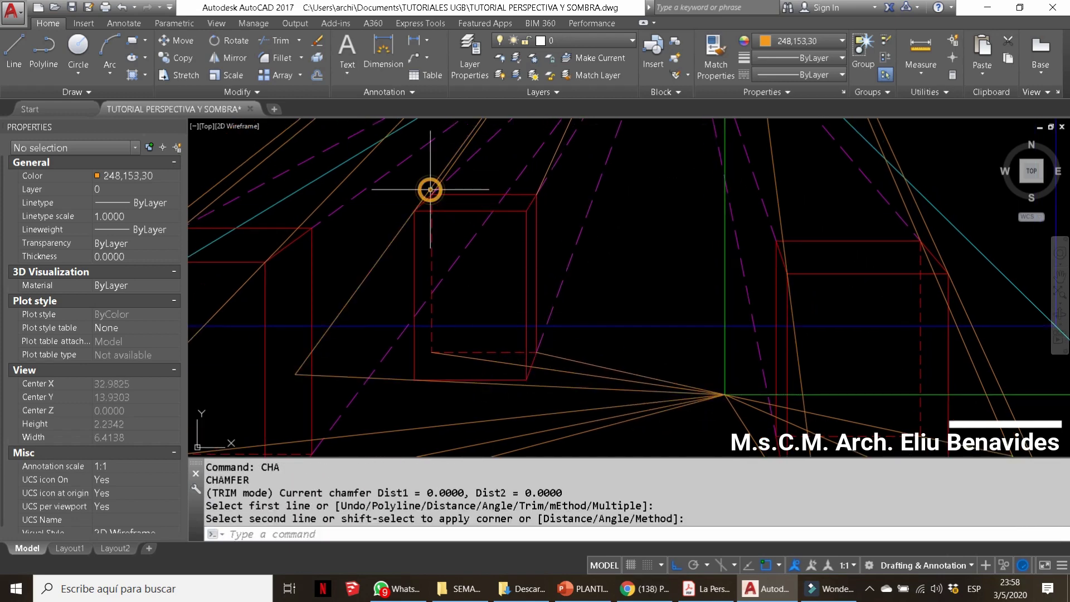
key("Return")
left_click(448, 167)
key("Escape")
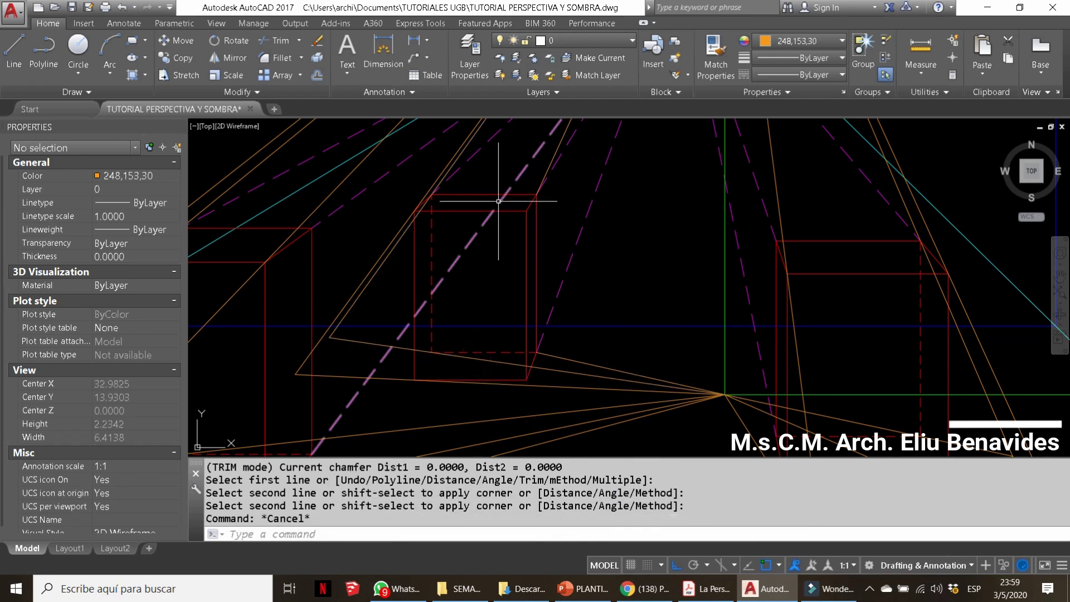
key("Return")
left_click(549, 167)
left_click(550, 356)
key("Return")
key("Escape")
key("Escape")
Switch the current colour to Yellow and draw a three-point shadow line on the ground
type("l")
key("Return")
left_click(842, 40)
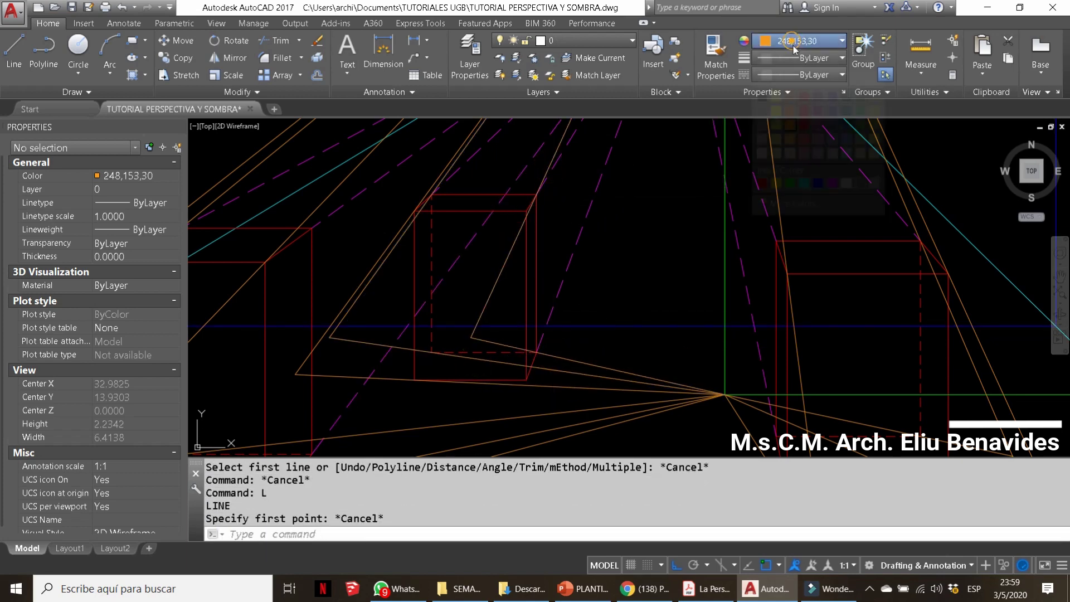
left_click(786, 103)
type("l")
key("Return")
left_click(333, 338)
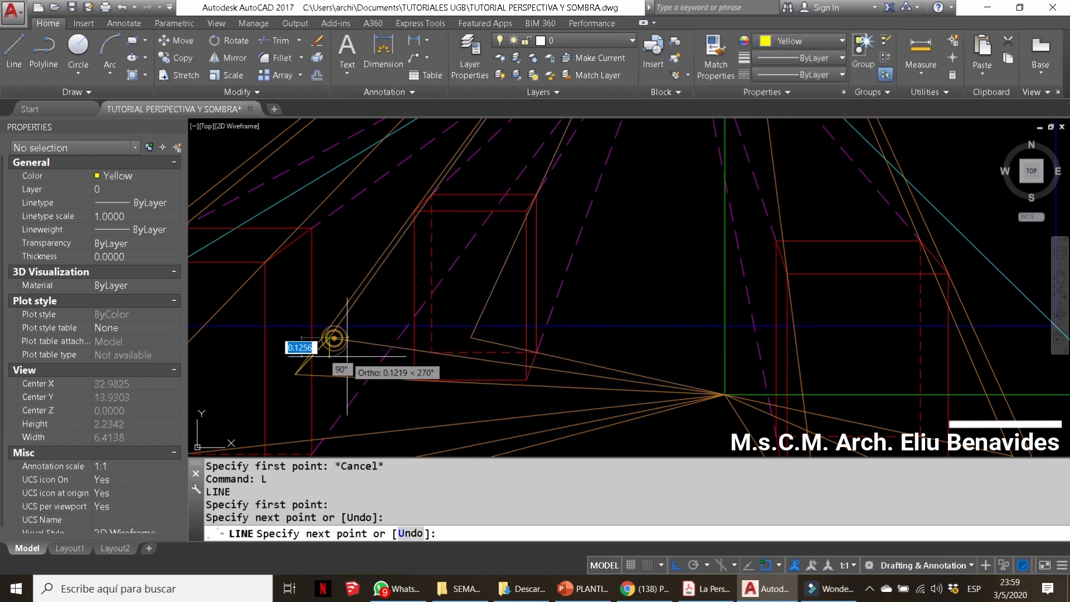
scroll(451, 345, "up", 2)
left_click(487, 333)
key("Escape")
key("Escape")
key("Escape")
scroll(485, 334, "down", 3)
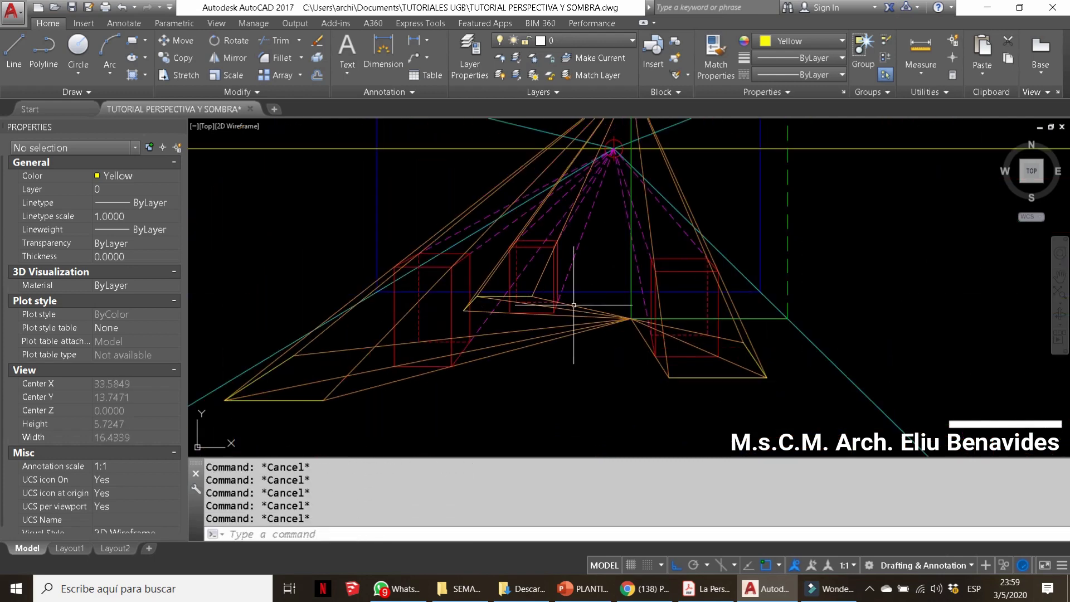
mouse_move(520, 251)
middle_mouse_down()
mouse_move(608, 377)
mouse_move(585, 357)
middle_mouse_up()
Copy the whole window-selected perspective 10 units below with CP
scroll(505, 270, "down", 5)
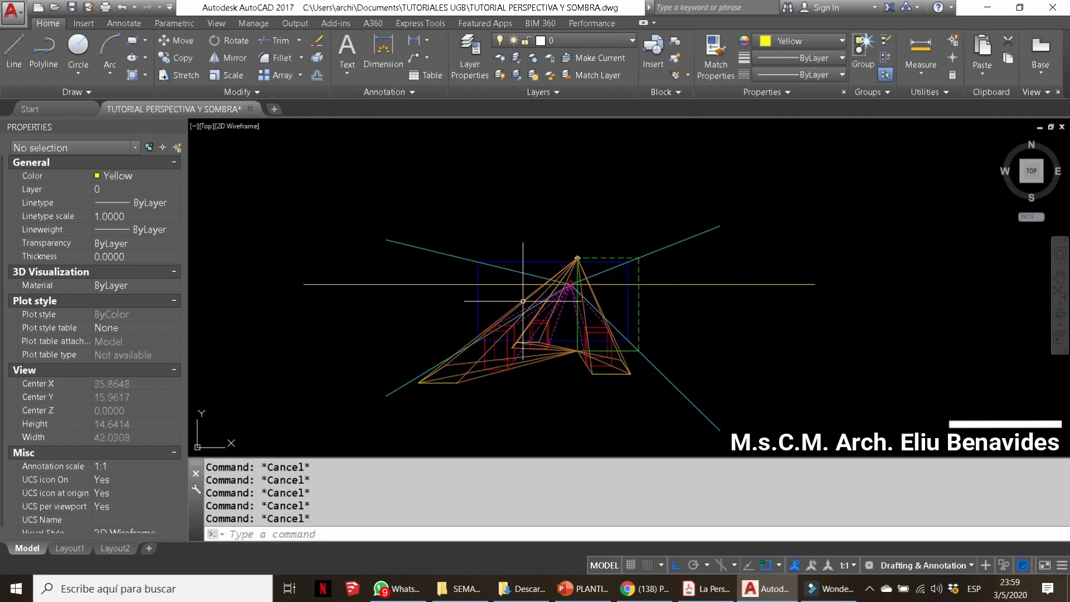
left_click(351, 176)
left_click(717, 356)
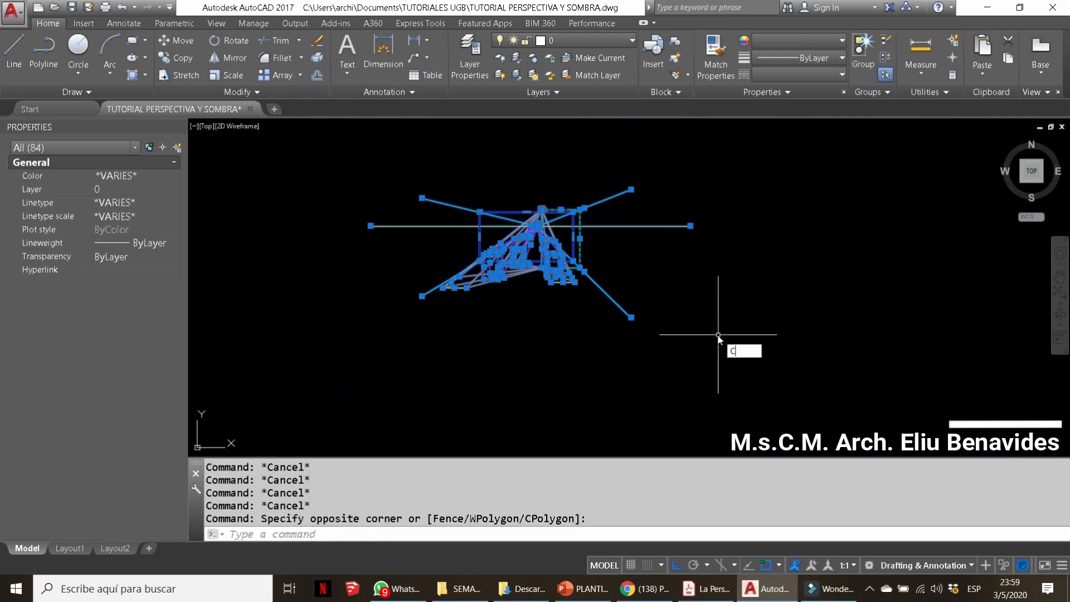
type("cp")
key("Return")
left_click(740, 218)
middle_click_drag(767, 332, 762, 281)
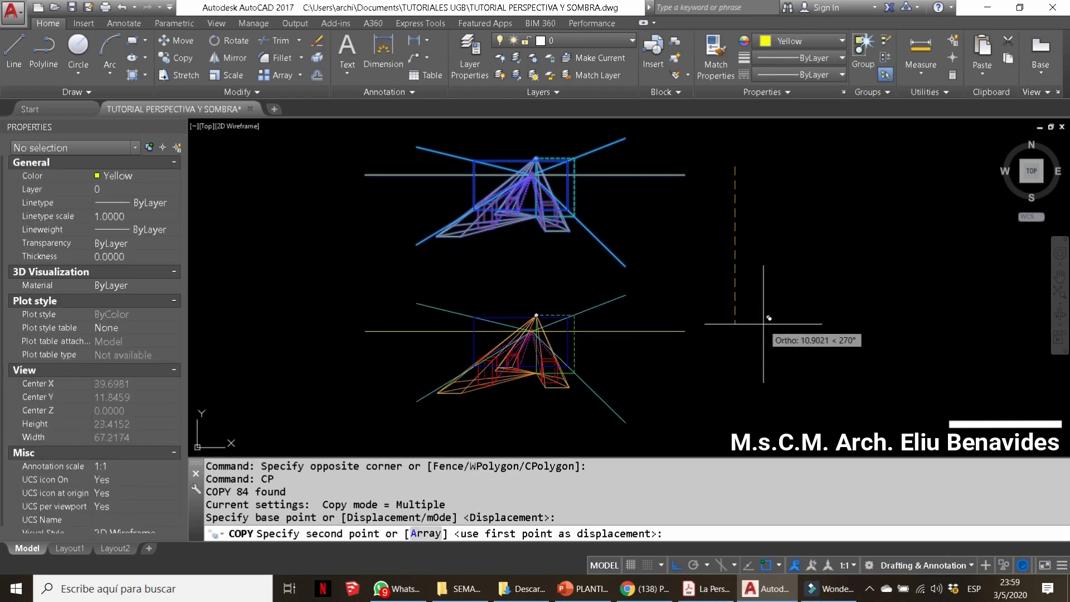
type("0")
key("Return")
key("Escape")
key("Escape")
key("Escape")
key("Escape")
key("Escape")
Delete three stray orange ray lines below the boxes
scroll(471, 362, "up", 2)
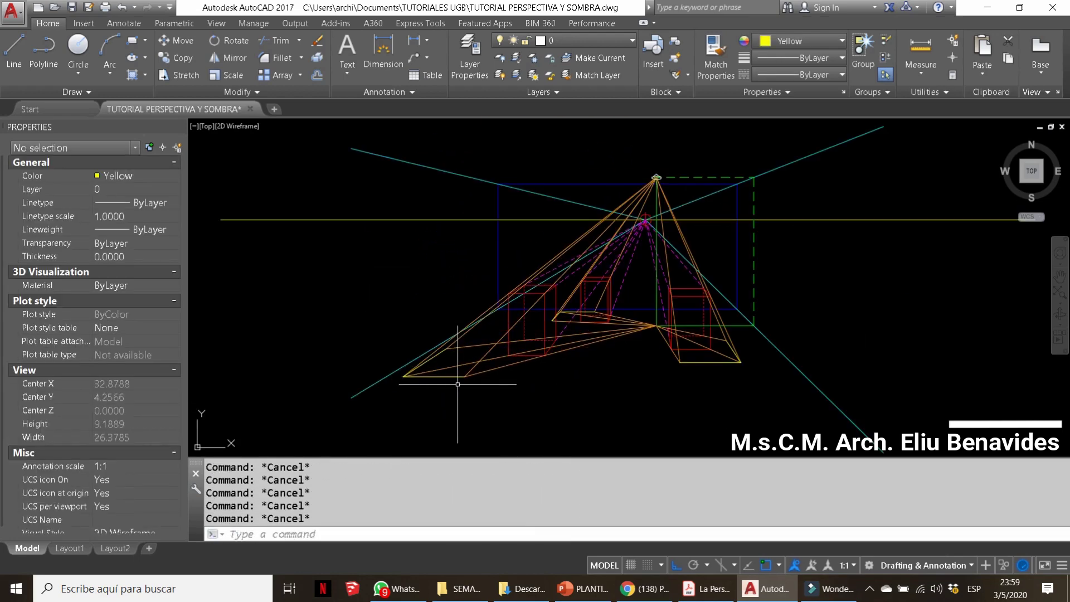
scroll(471, 362, "up", 3)
left_click(475, 342)
key("Return")
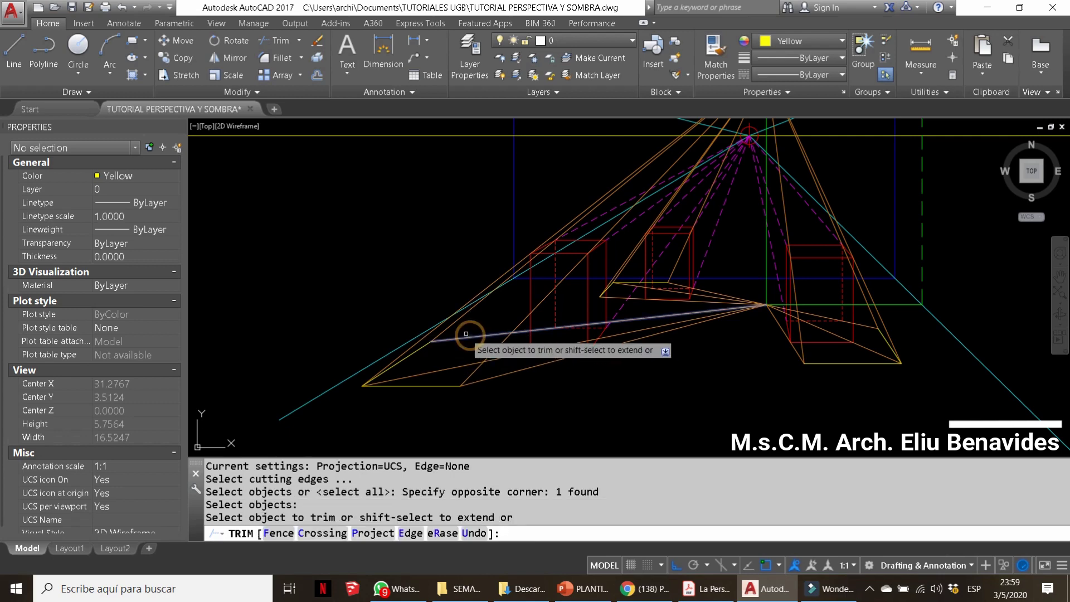
key("Escape")
left_click(452, 325)
key("Delete")
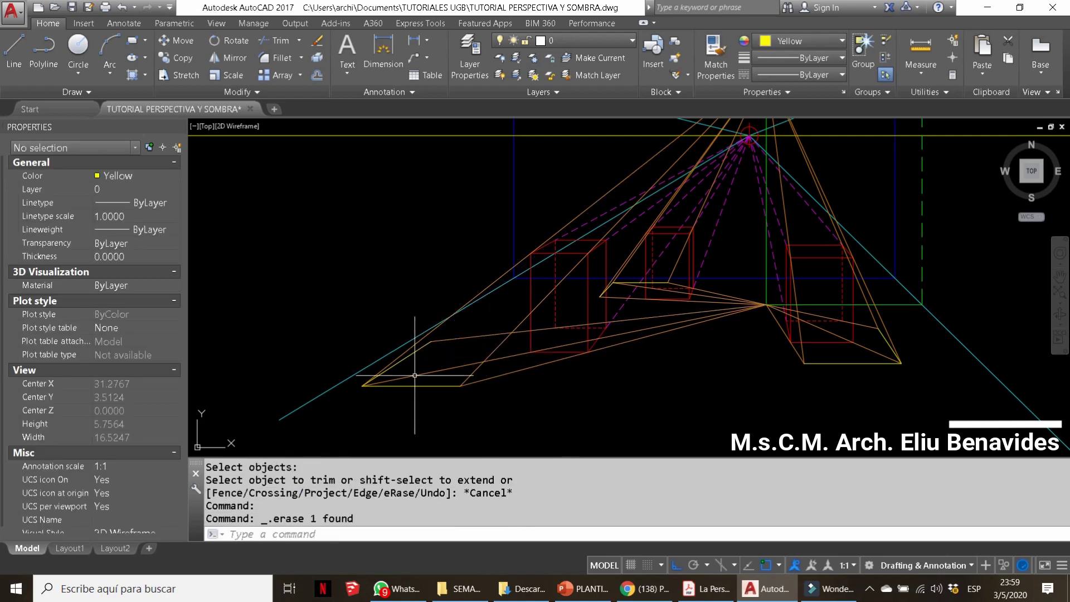
left_click(475, 293)
key("Delete")
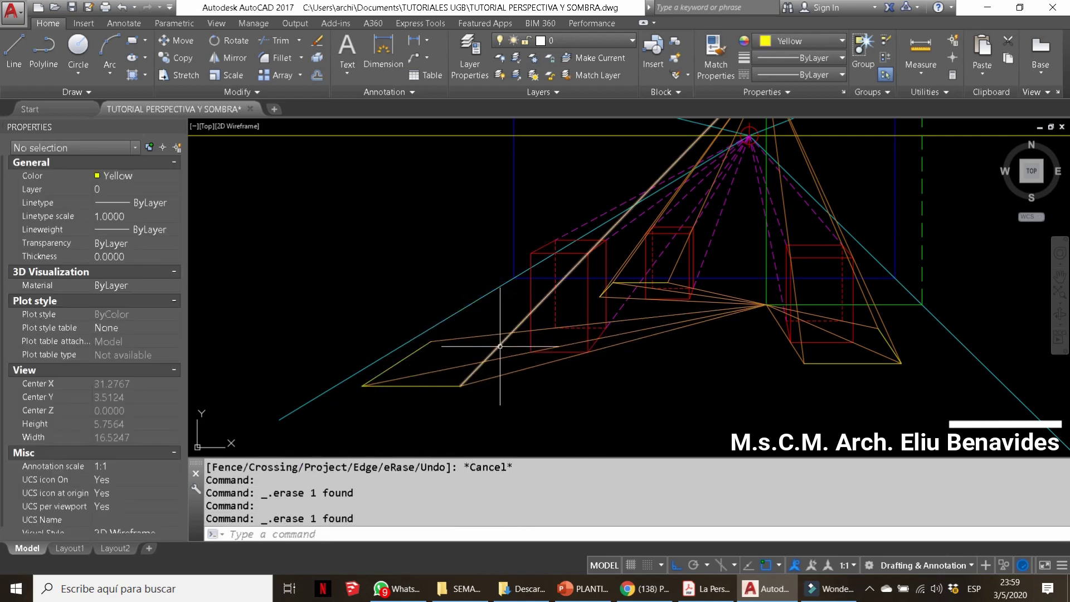
left_click(500, 346)
key("Delete")
middle_click_drag(627, 282, 546, 312)
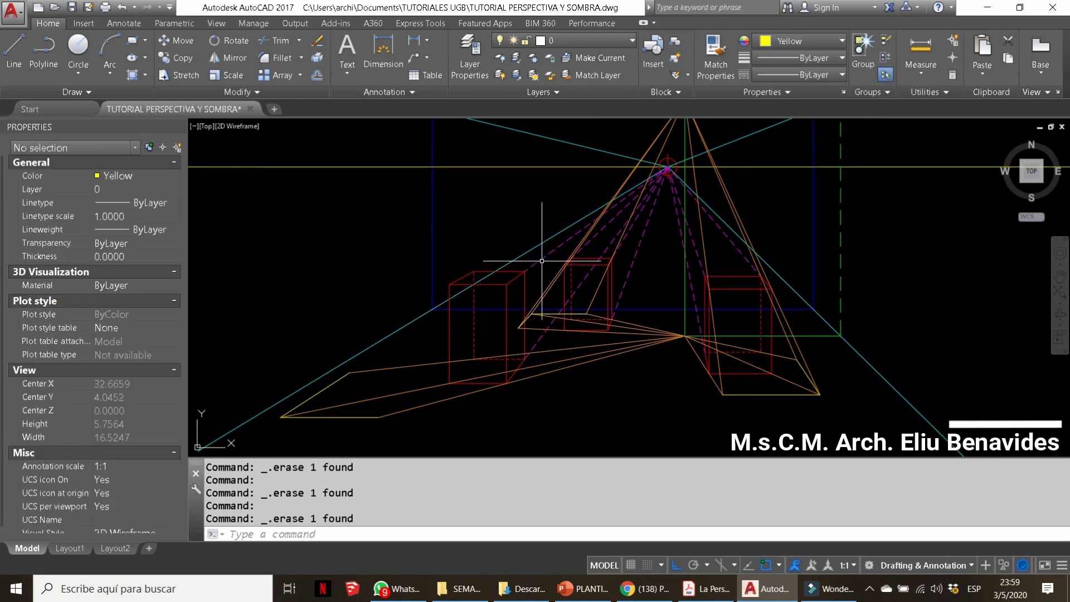
Erase the magenta dashed guide lines radiating from the vanishing point
left_click(647, 226)
key("Delete")
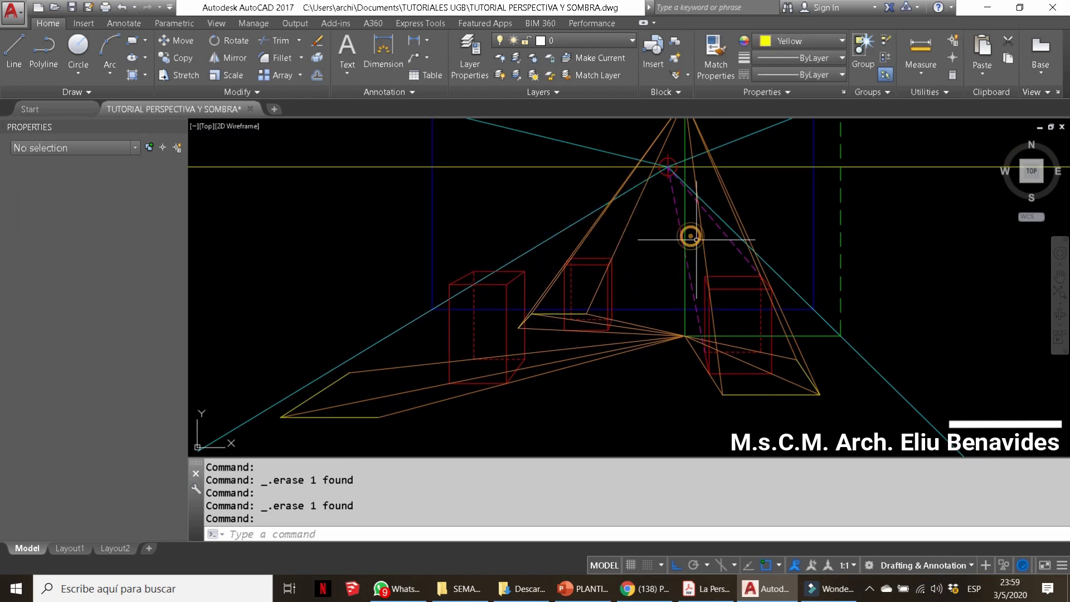
left_click(696, 240)
key("Delete")
Erase the guide lines forming the pyramid on the right
left_click(730, 243)
left_click(740, 225)
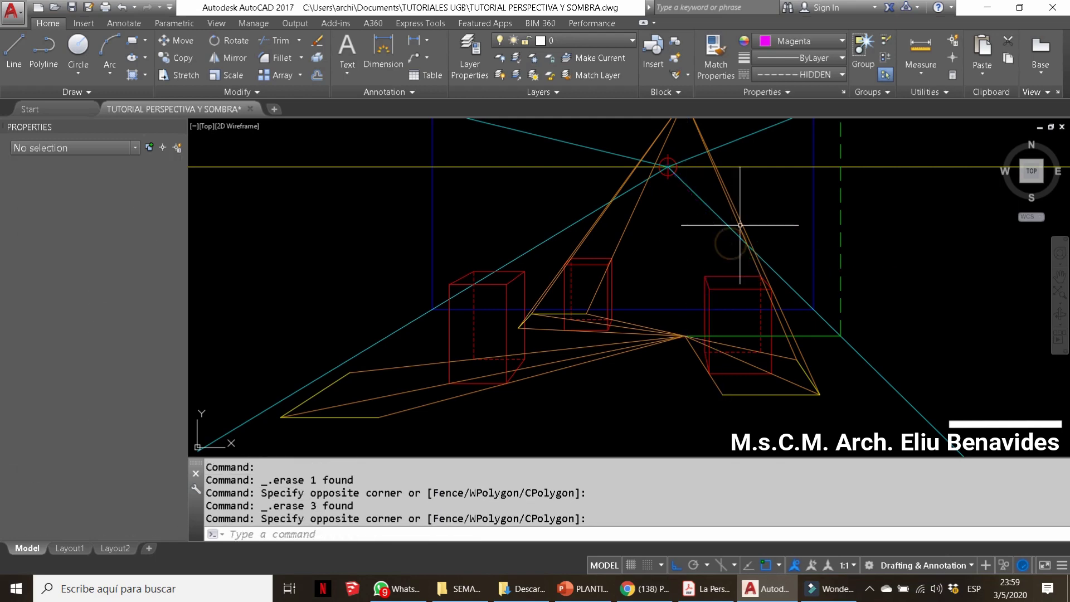
key("Delete")
left_click(808, 201)
left_click(686, 257)
key("Delete")
middle_click_drag(805, 241, 765, 331)
Erase the three orange guide lines and the green dashed guide line
left_click(644, 223)
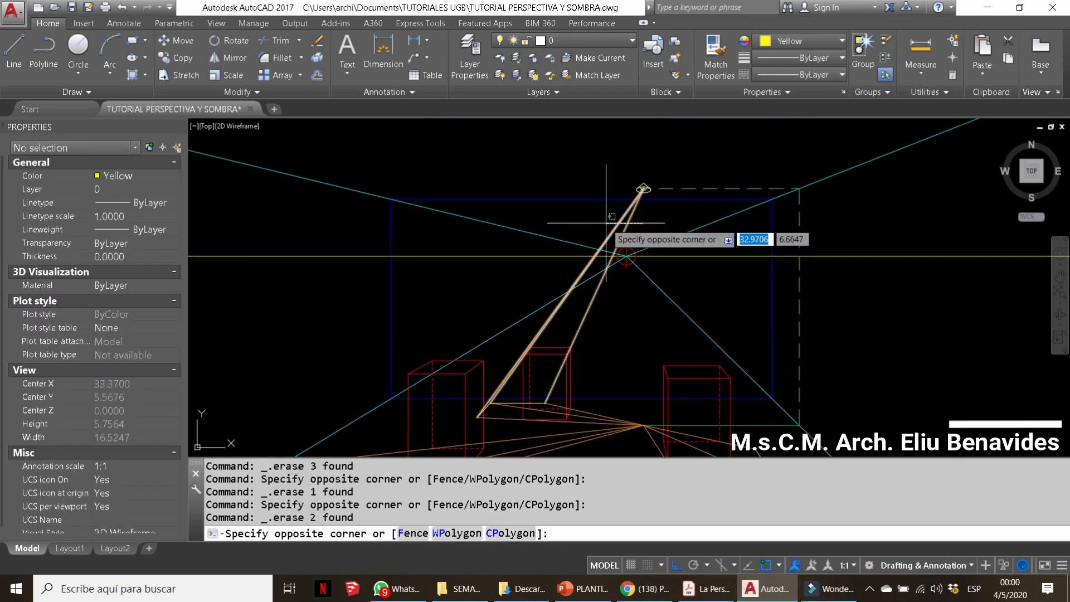
left_click(606, 223)
key("Delete")
middle_click_drag(573, 348, 546, 332)
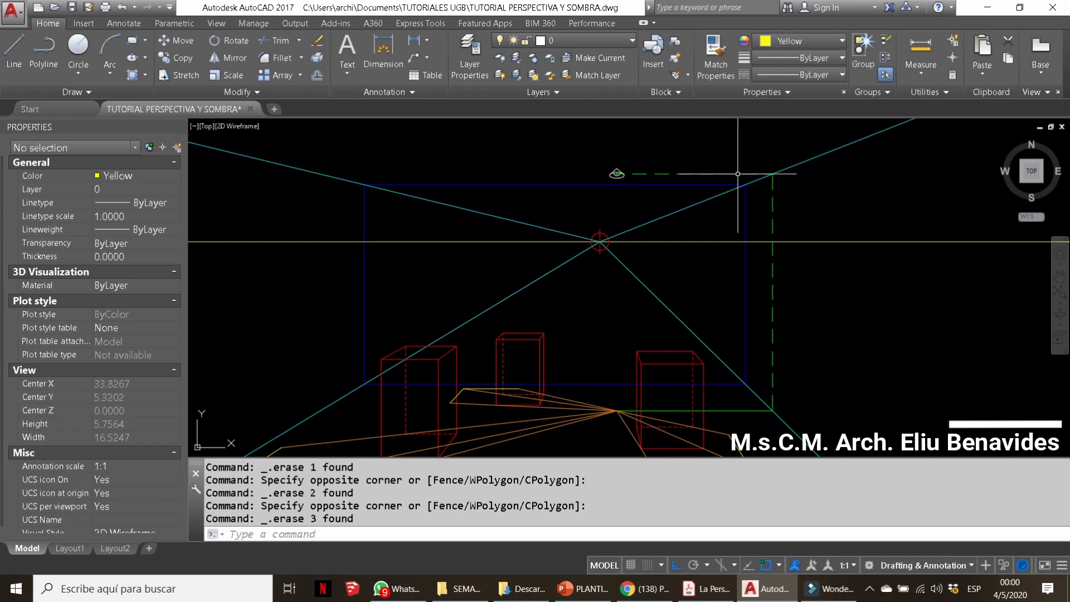
left_click(769, 223)
key("Delete")
Erase the leftover guide lines, including the one from the shadow corner
middle_click_drag(727, 416, 725, 328)
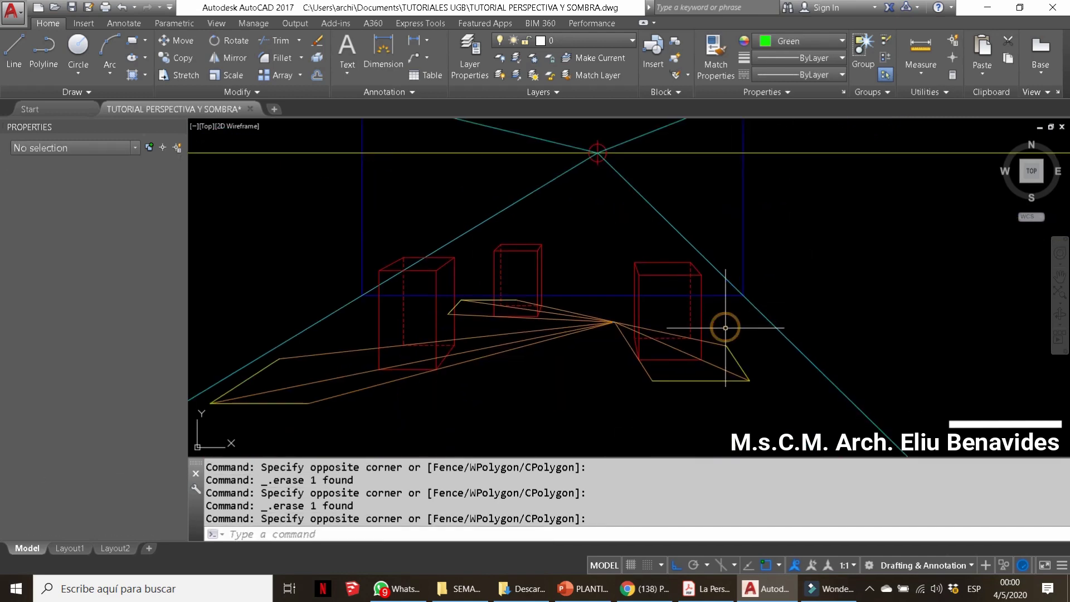
left_click(691, 362)
key("Delete")
middle_click_drag(688, 364, 767, 302)
left_click(793, 304)
key("Delete")
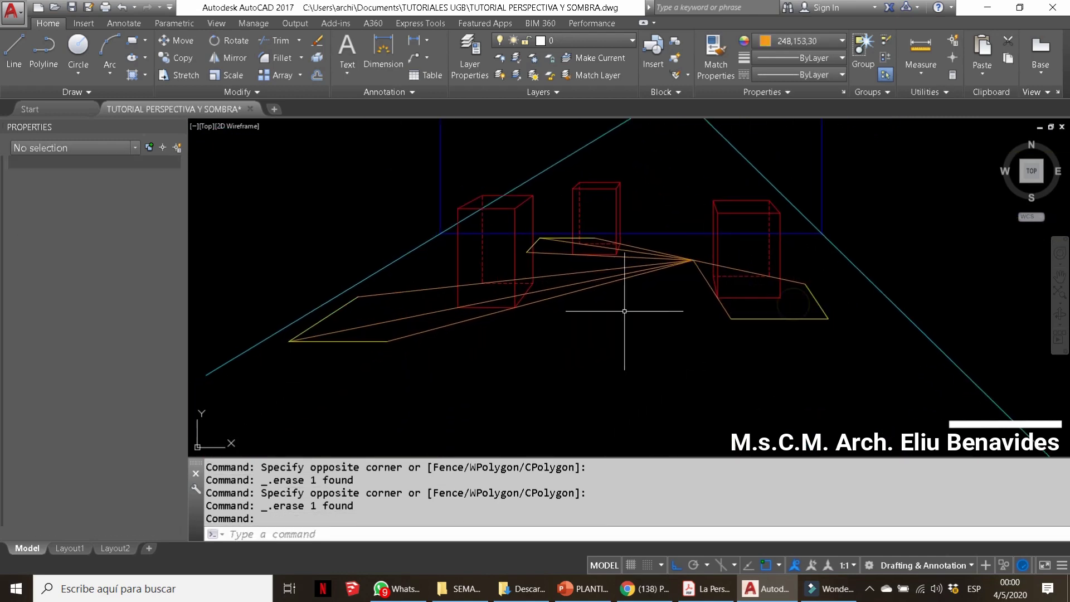
left_click(310, 331)
key("Delete")
Erase the hidden dashed edges of the left box
scroll(557, 237, "up", 4)
left_click(545, 241)
key("Escape")
scroll(545, 241, "down", 4)
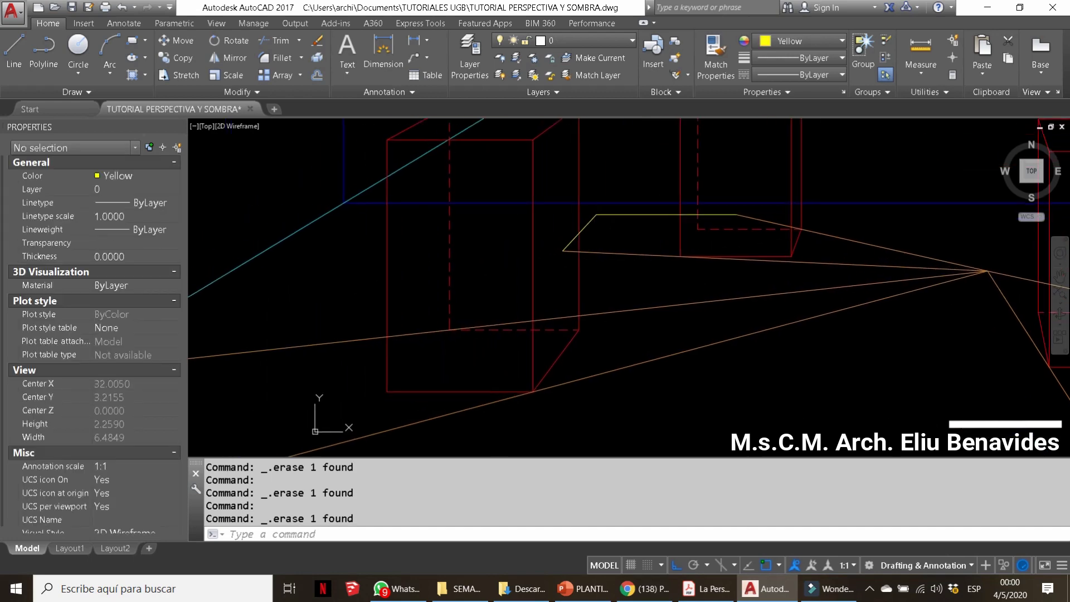
left_click(507, 270)
left_click(558, 323)
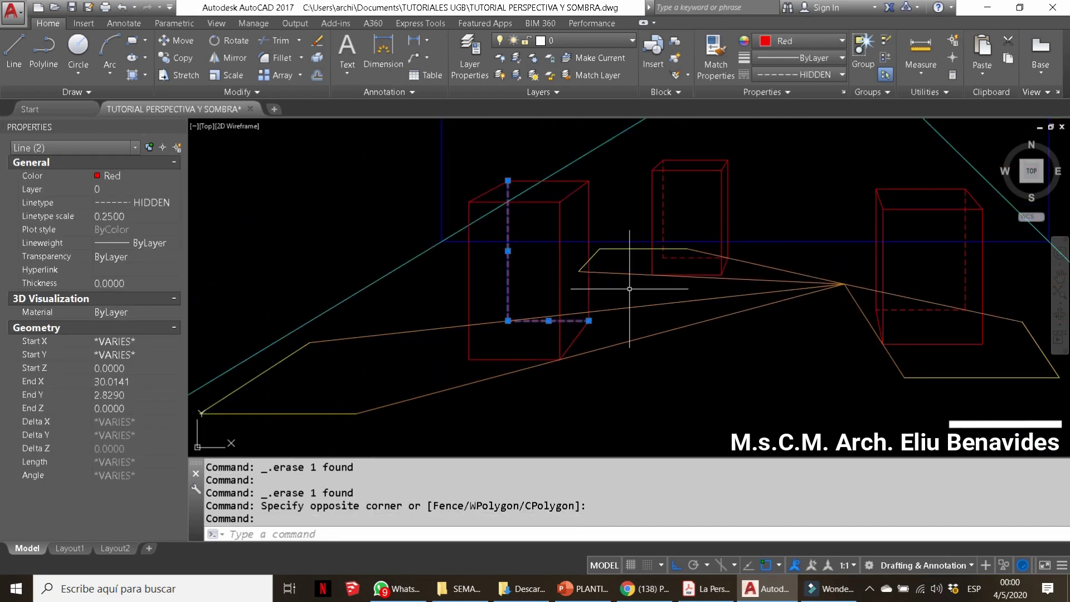
key("Delete")
Erase the hidden dashed lines of the middle box
left_click(671, 265)
left_click(658, 212)
key("Delete")
left_click(708, 265)
key("Delete")
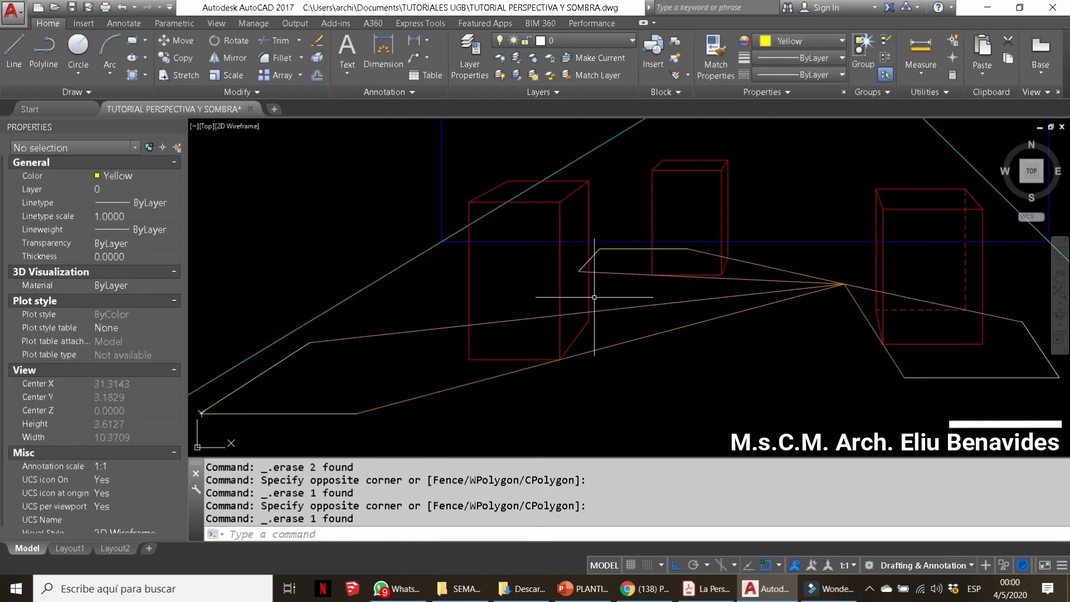
scroll(594, 297, "down", 3)
scroll(485, 345, "up", 1)
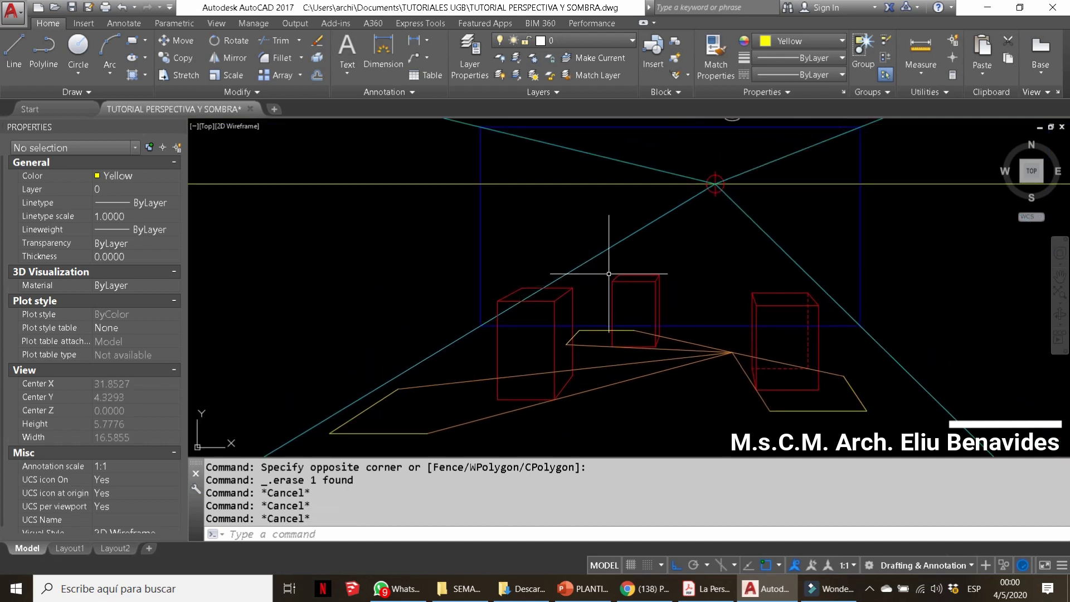
Trim the guide lines back to the blue rectangle, removing their parts inside it
type("tr")
key("Return")
left_click(515, 326)
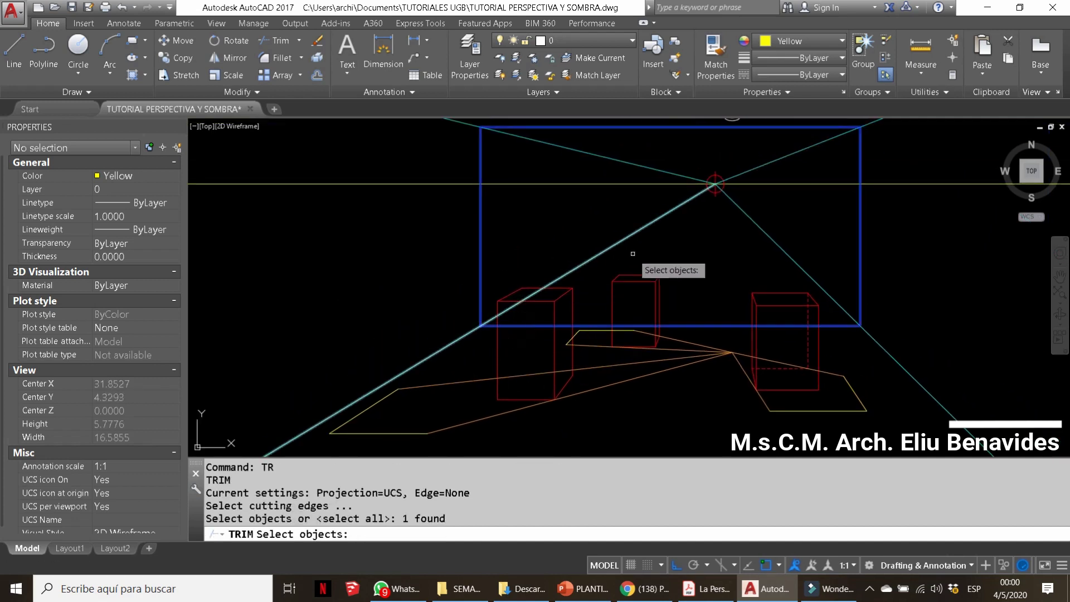
key("Return")
left_click_drag(760, 223, 616, 232)
left_click_drag(836, 196, 778, 156)
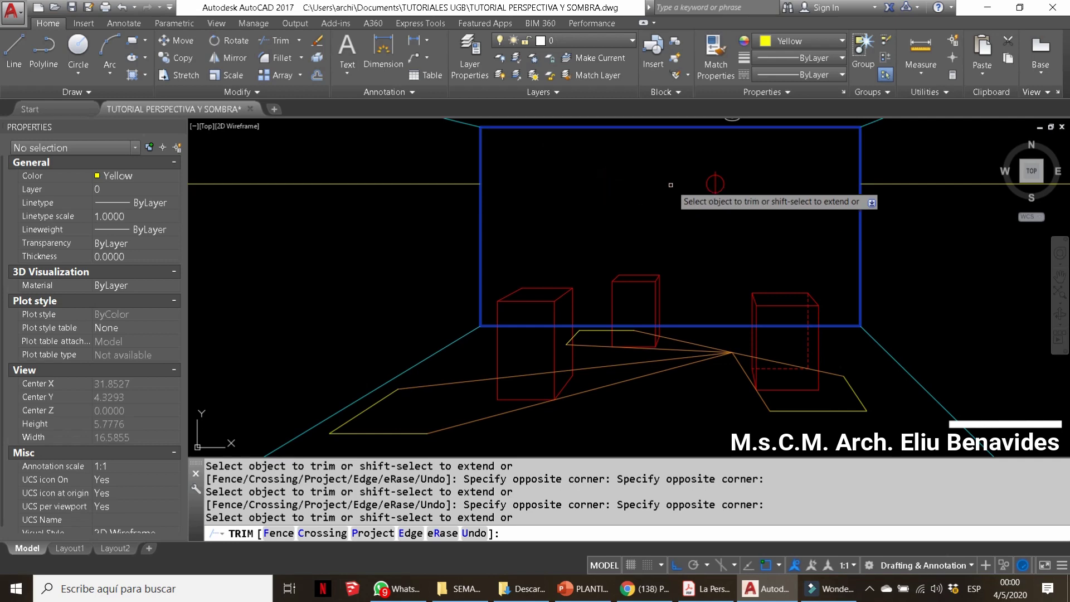
left_click_drag(696, 157, 744, 213)
left_click(744, 212)
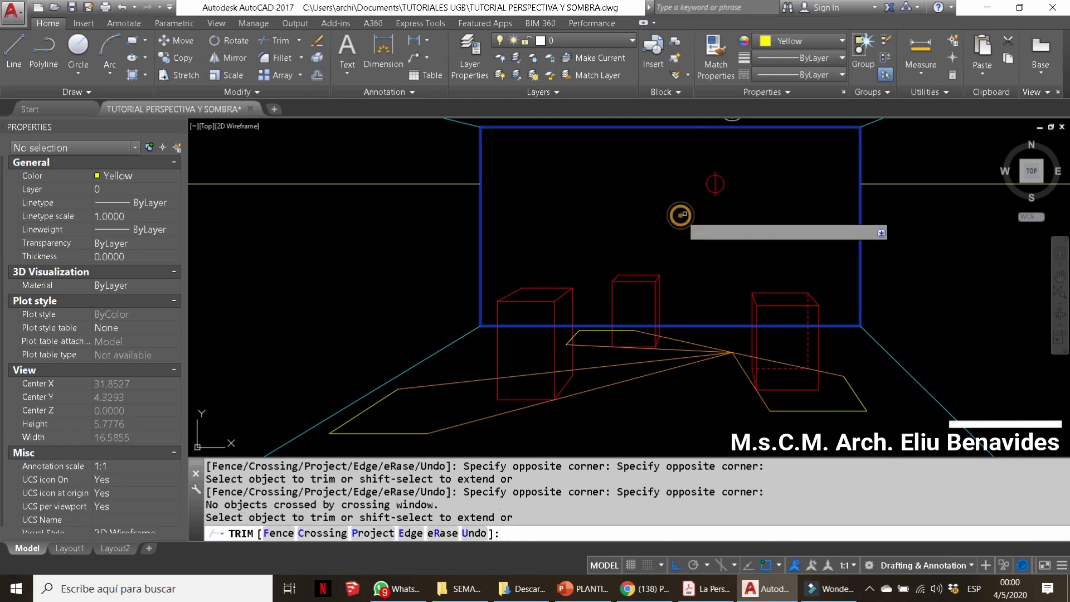
key("Escape")
Scale the red vanishing-point circle by 0.5 about its centre
left_click(717, 184)
key("Delete")
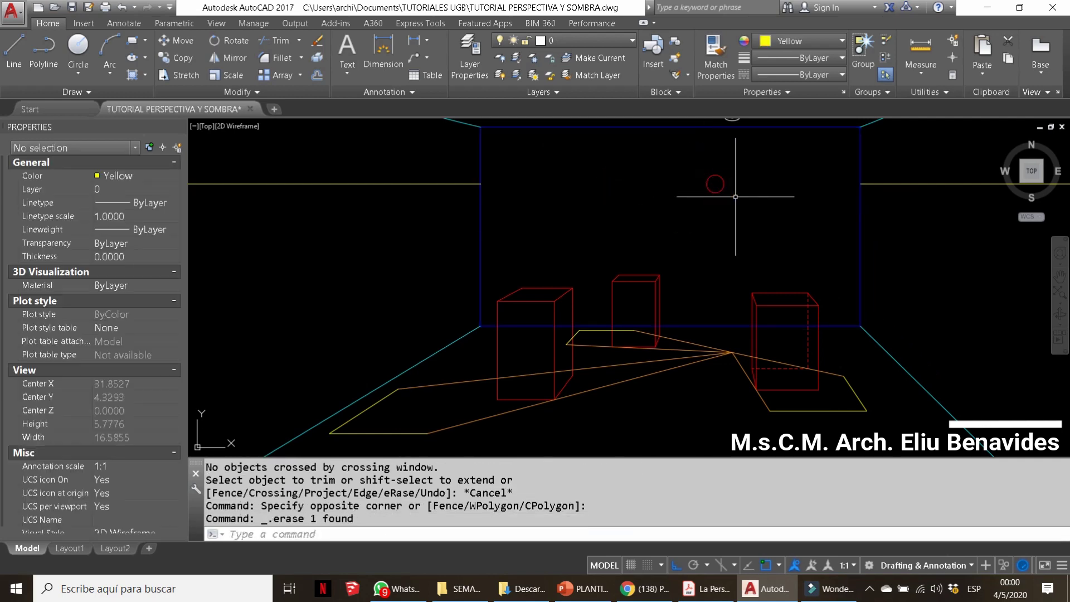
left_click_drag(708, 173, 739, 206)
key("Return")
left_click(715, 184)
type(".5")
key("Return")
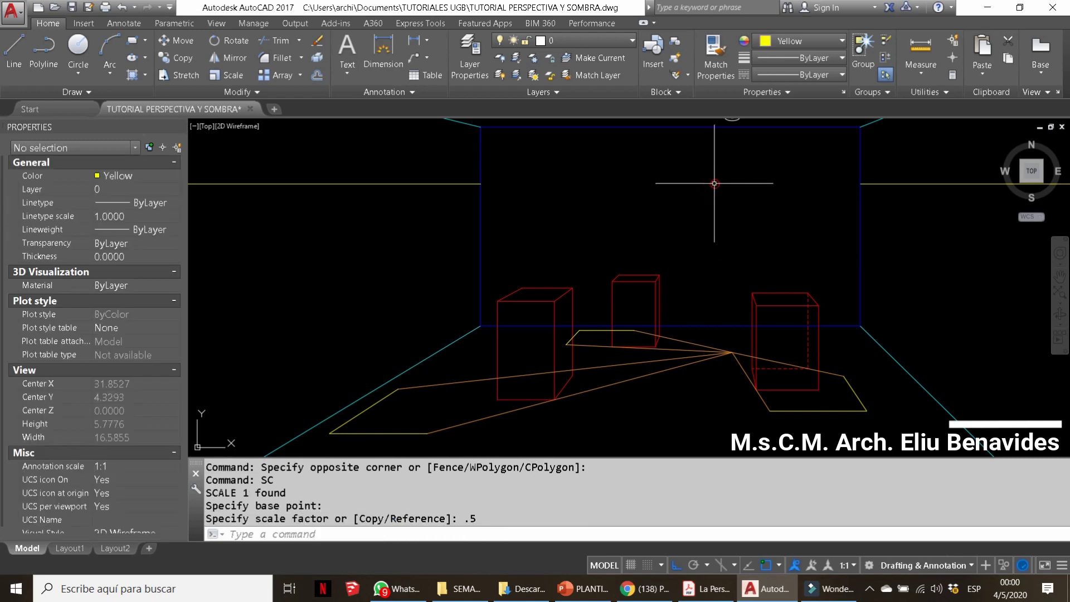
Erase the two leftover lines on the right
scroll(724, 206, "down", 3)
left_click(856, 248)
left_click(826, 188)
key("Delete")
scroll(580, 390, "up", 3)
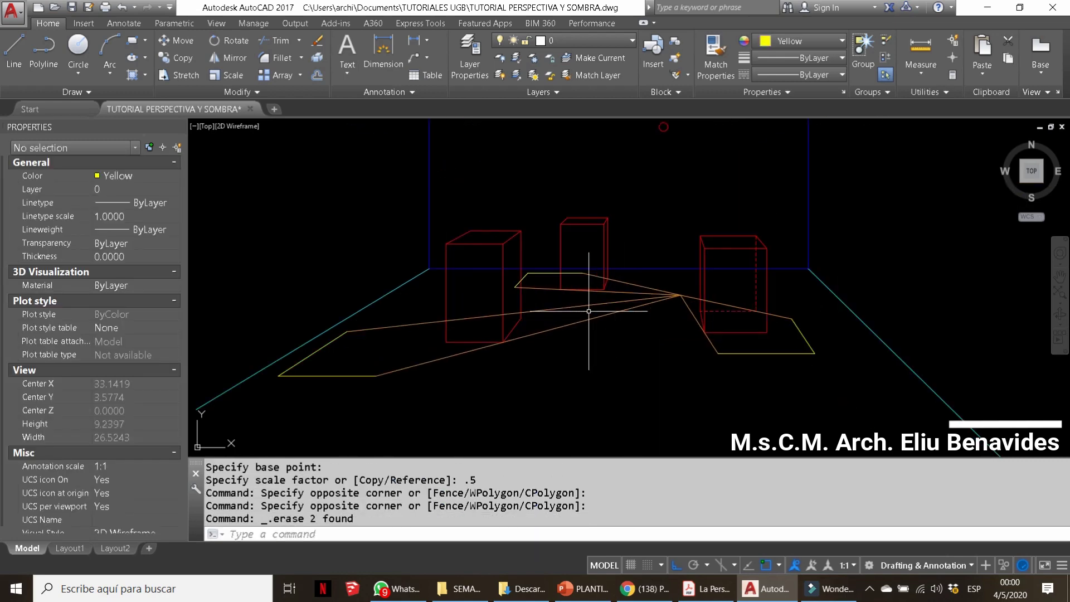
key("Escape")
key("Escape")
key("Escape")
key("Escape")
key("Escape")
scroll(603, 302, "up", 2)
Trim the orange shadow lines behind the left box and near the right box
type("tr")
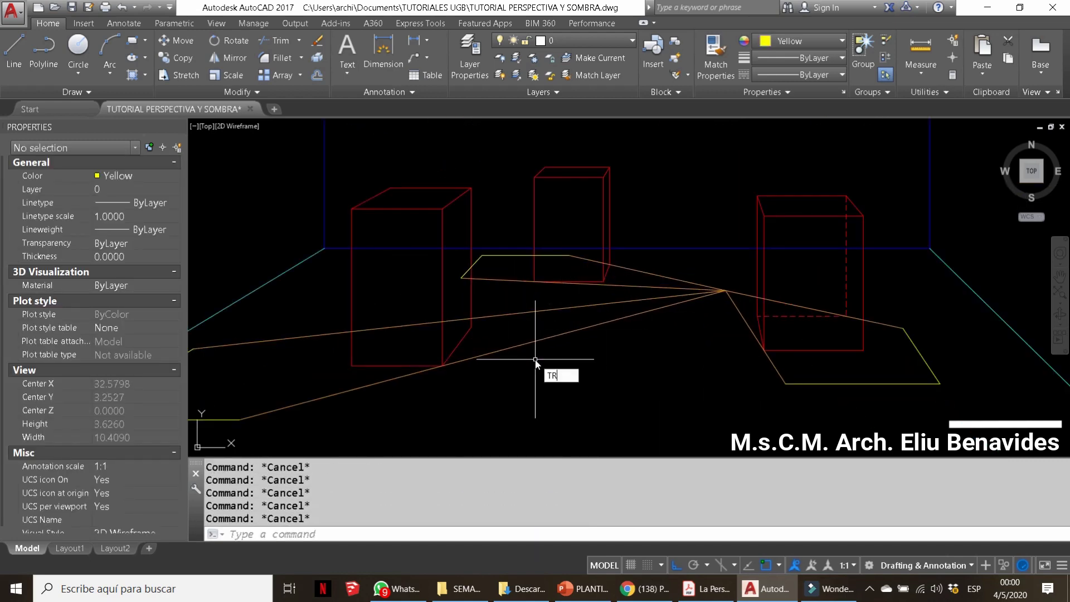
key("Return")
key("Return")
left_click_drag(553, 299, 545, 363)
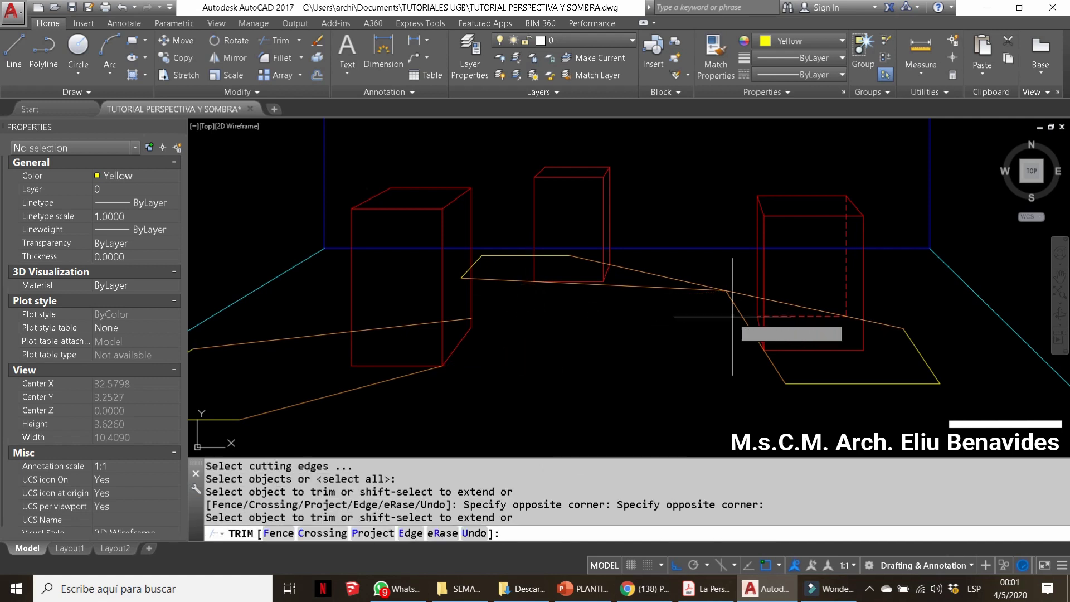
left_click_drag(732, 316, 747, 359)
scroll(762, 313, "up", 2)
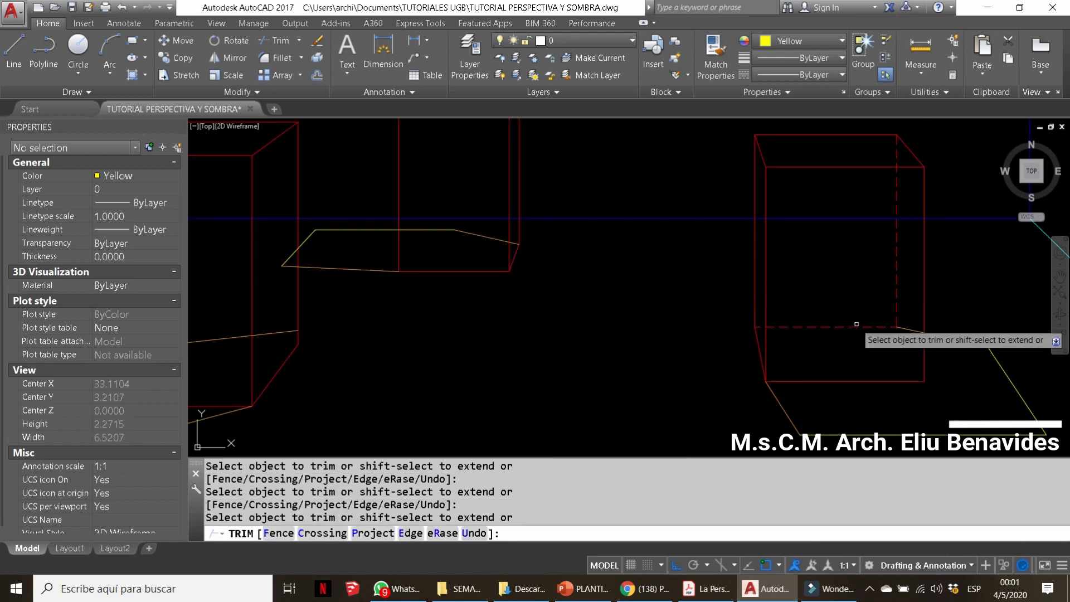
key("Escape")
Erase the stray lines near the right box
left_click_drag(918, 334, 892, 307)
key("Delete")
scroll(736, 279, "down", 6)
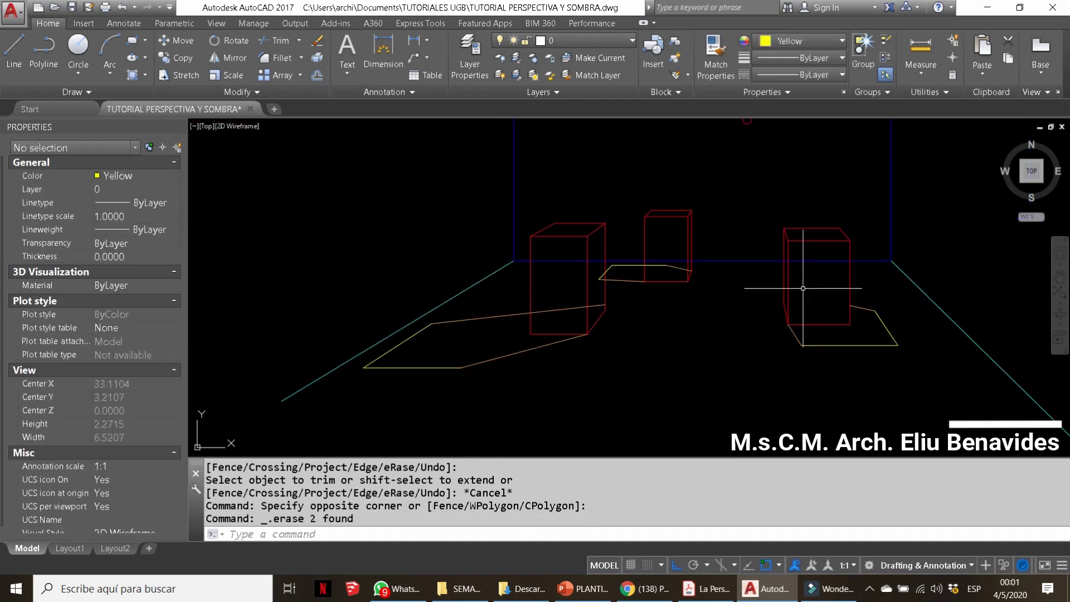
scroll(612, 258, "up", 2)
key("Escape")
key("Escape")
key("Escape")
scroll(611, 258, "up", 3)
Trim the yellow shadow segments hidden inside the box
type("tr")
key("Return")
key("Return")
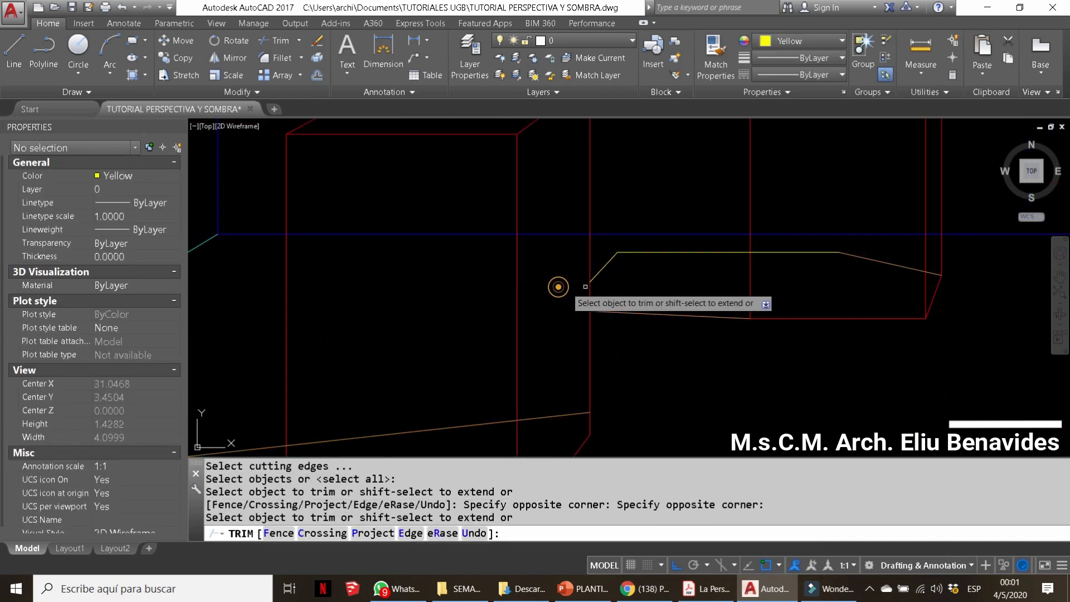
scroll(665, 319, "up", 2)
left_click_drag(665, 319, 671, 294)
key("Escape")
Erase the leftover sloped line near the right box
left_click_drag(752, 322, 812, 342)
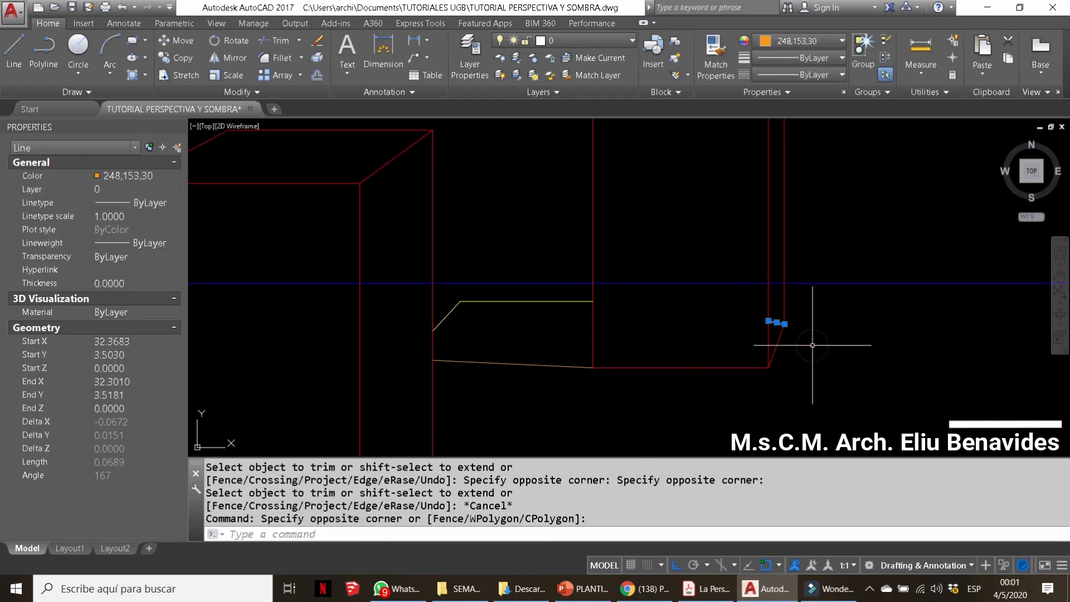
key("Delete")
scroll(628, 311, "down", 4)
scroll(594, 313, "up", 2)
key("Escape")
key("Escape")
key("Escape")
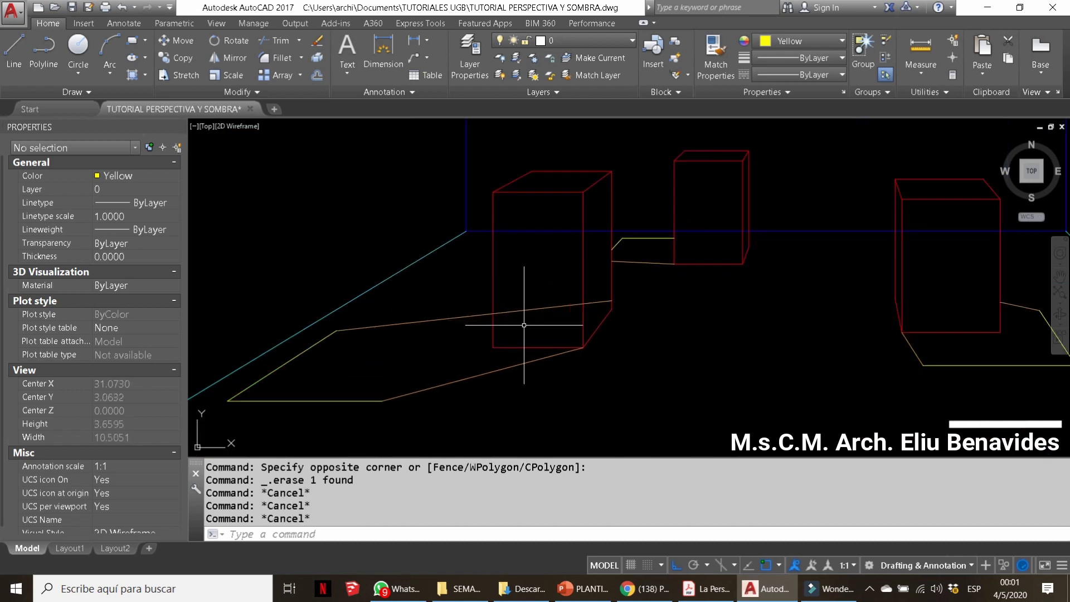
Trim the orange shadow line and the blue line hidden inside the middle box
type("tr")
key("Return")
key("Return")
left_click(568, 306)
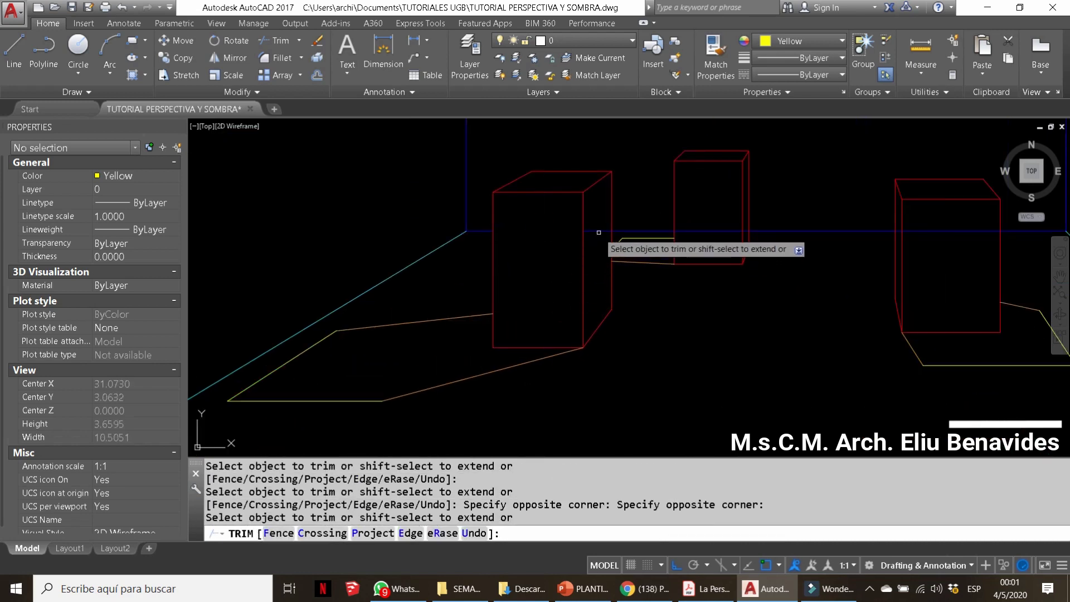
left_click(686, 230)
scroll(735, 223, "up", 4)
scroll(774, 226, "down", 4)
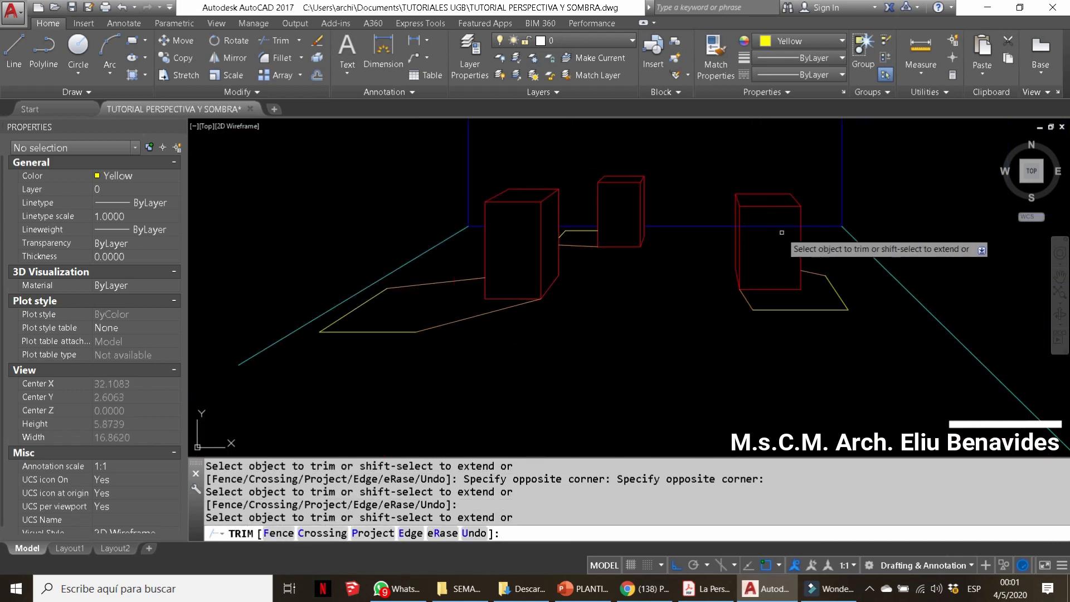
scroll(763, 184, "up", 4)
scroll(613, 267, "down", 4)
scroll(597, 284, "down", 3)
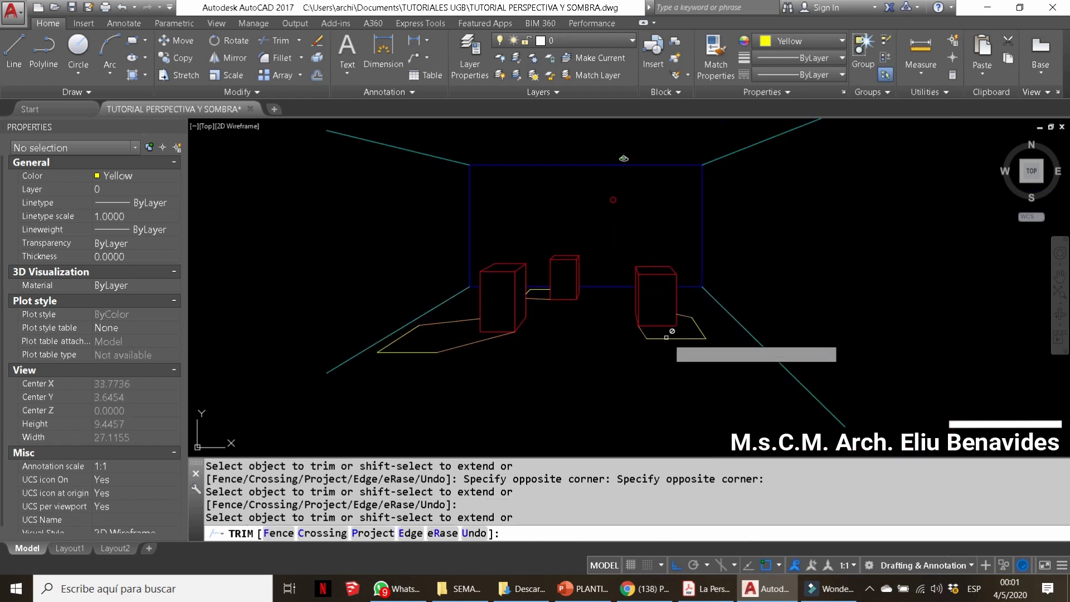
key("Escape")
key("Escape")
key("Escape")
Draw border lines 27.94 long horizontally and 21.59 long vertically
scroll(530, 267, "down", 3)
type("L")
key("Return")
left_click(662, 288)
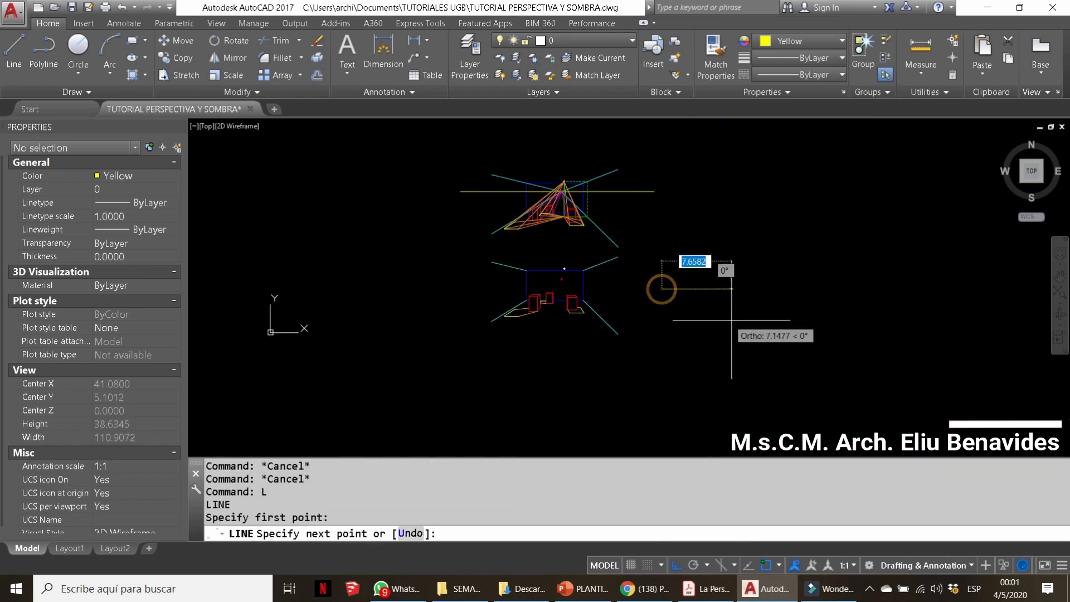
type("27.94")
key("Return")
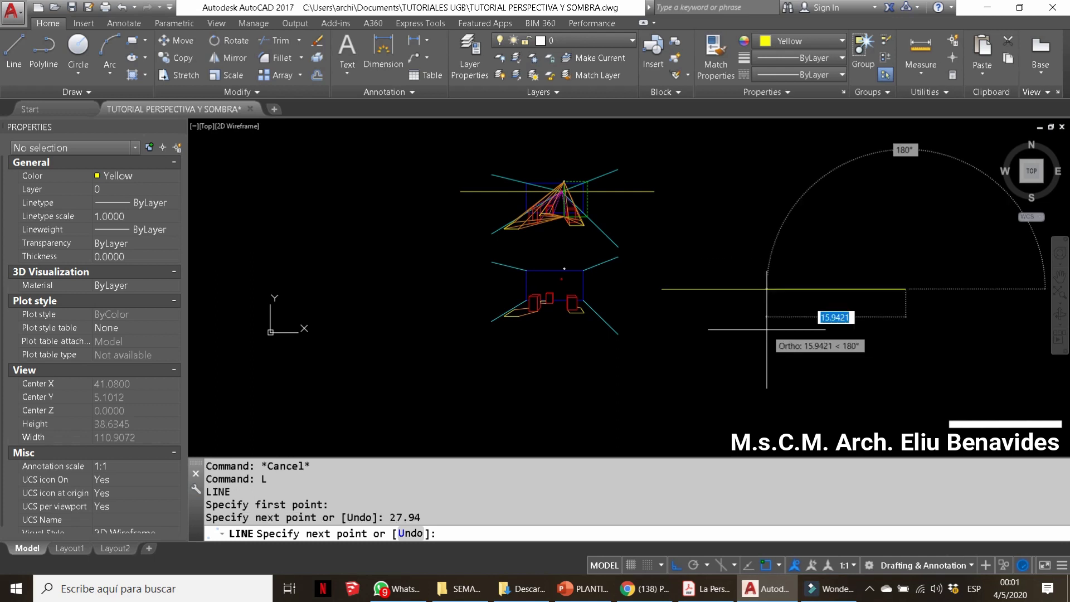
type("21.59")
key("Return")
key("Escape")
key("Escape")
Delete the stray top and right border lines
middle_click_drag(846, 328, 768, 244)
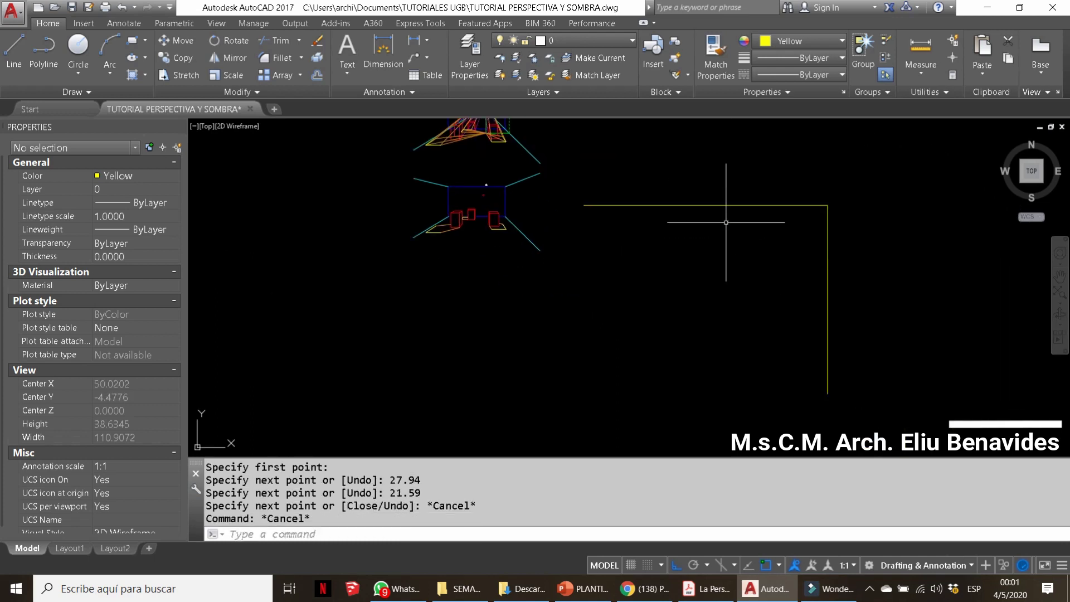
key("Escape")
type("REC")
key("Return")
left_click(584, 205)
key("Escape")
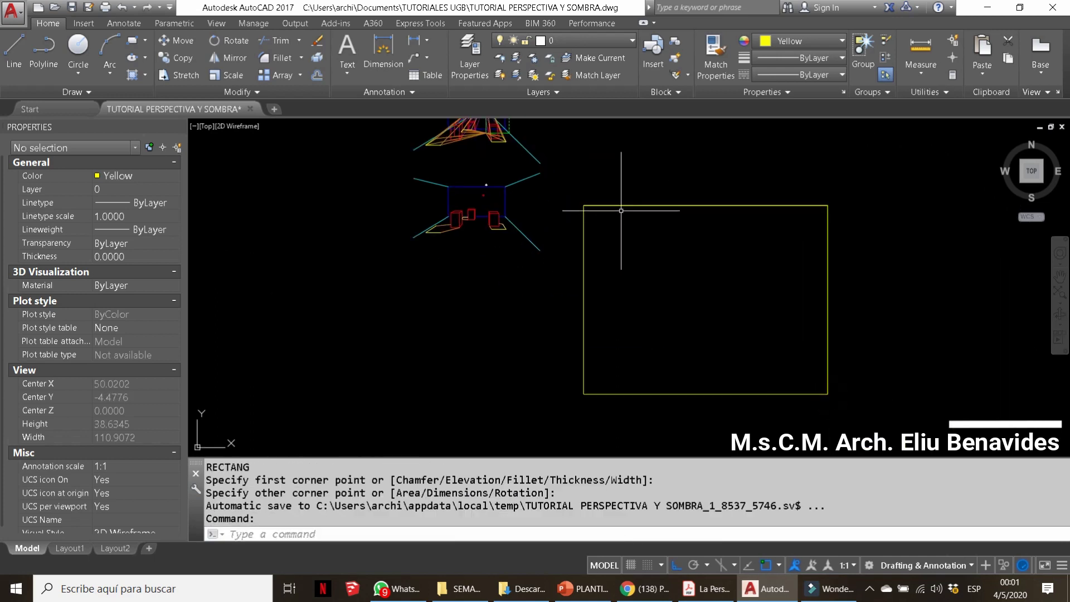
left_click_drag(580, 198, 836, 223)
left_click_drag(812, 184, 881, 402)
key("Delete")
Scale the rectangle by 0.5 from its top-left corner
left_click(882, 402)
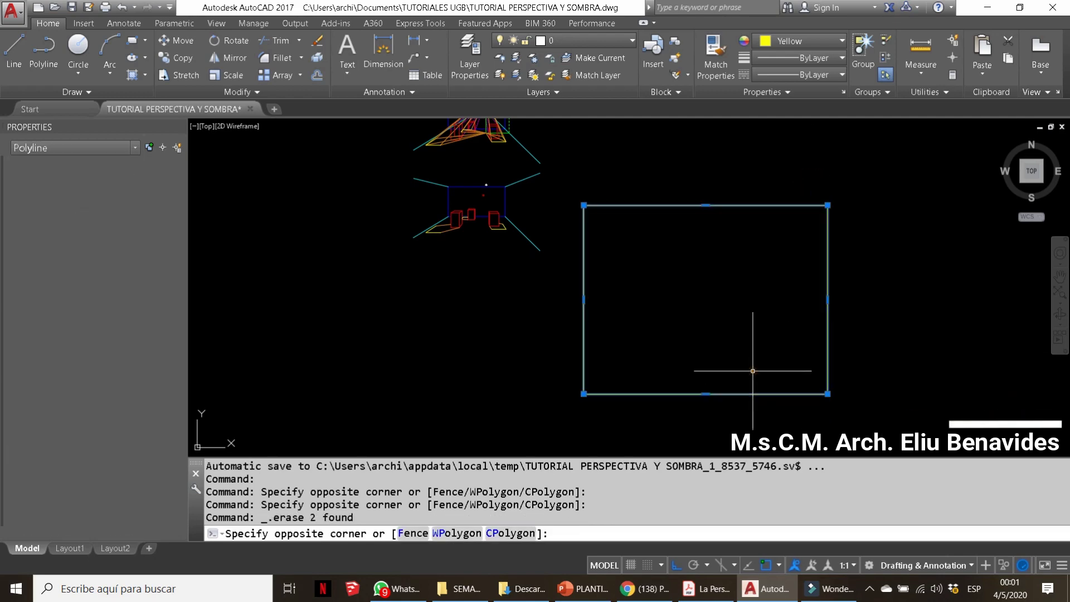
left_click(752, 374)
type("SC")
key("Return")
left_click(583, 205)
type(".5")
key("Return")
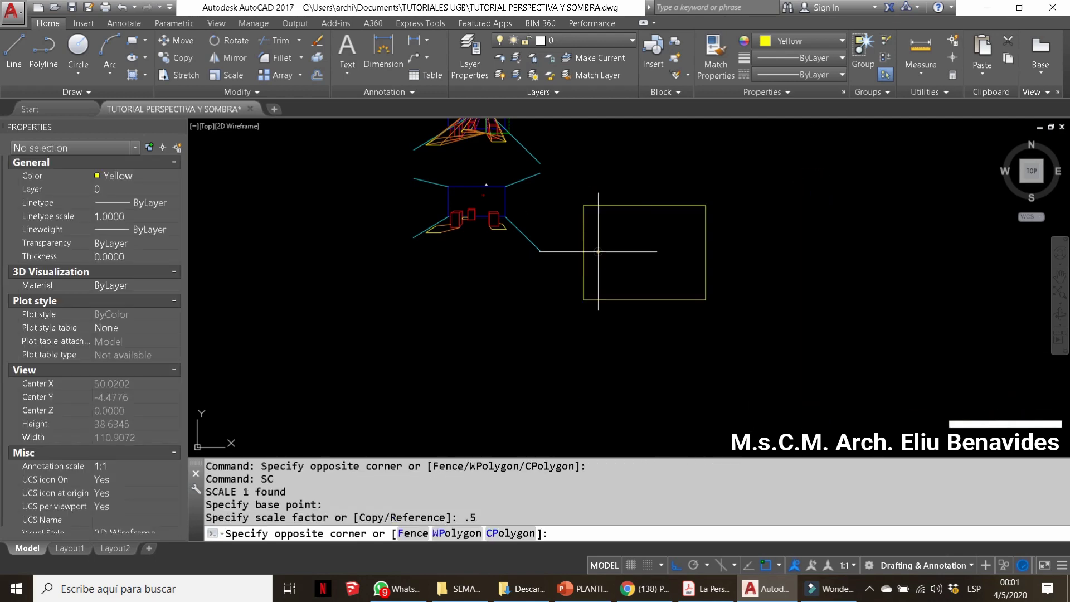
Move the half-size rectangle up and over to surround the perspective drawing
left_click_drag(725, 323, 524, 245)
type("M")
key("Return")
left_click(610, 358)
left_click(442, 347)
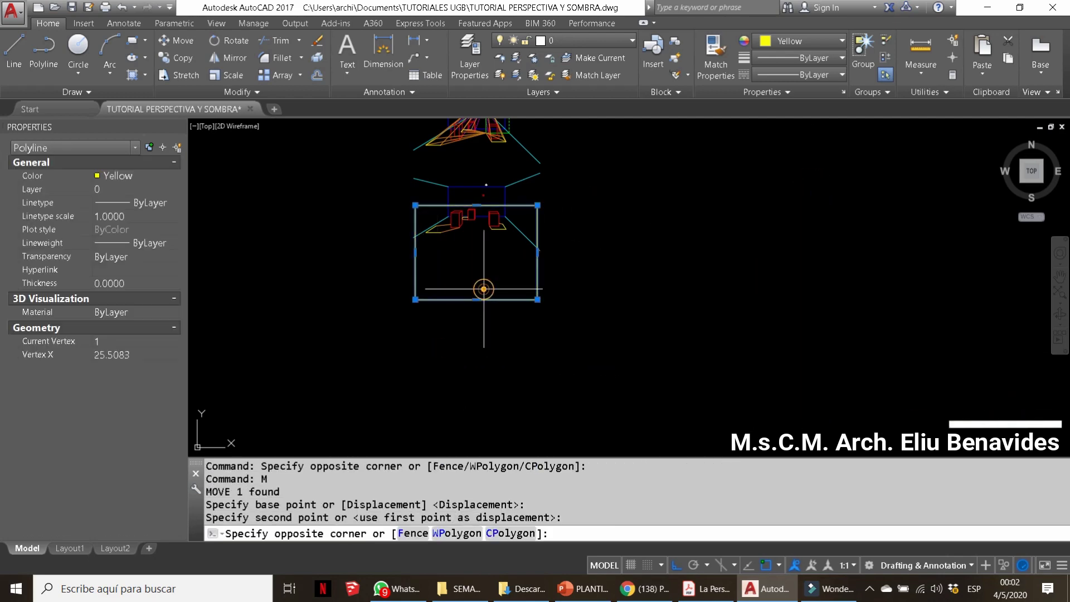
left_click_drag(413, 203, 559, 310)
key("Return")
left_click(676, 334)
left_click(675, 289)
Reselect the frame for another move, then cancel it
scroll(463, 172, "up", 5)
left_click(524, 134)
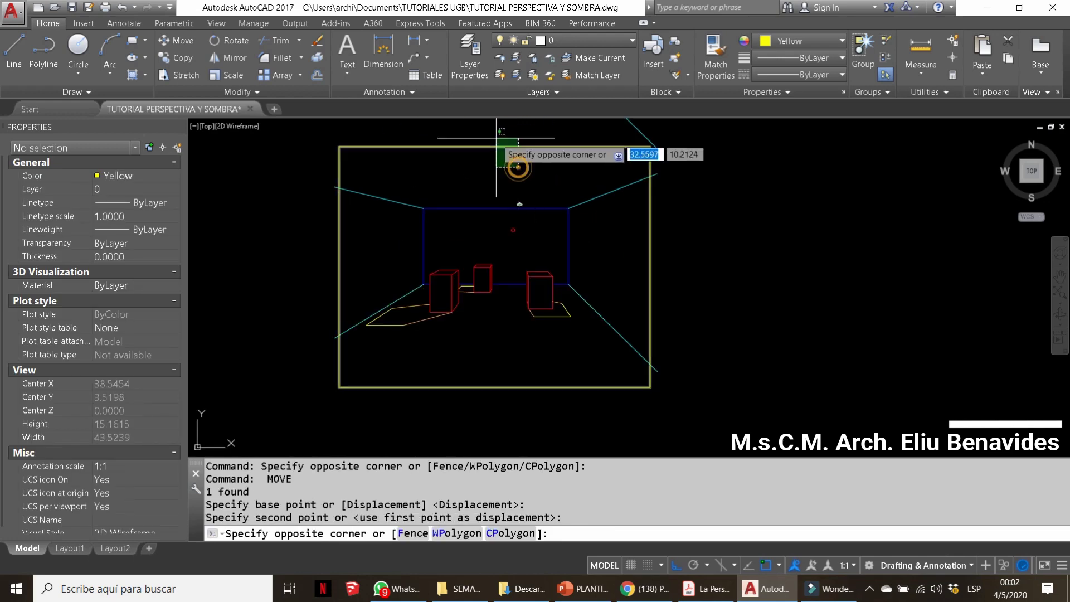
left_click(478, 179)
type("M")
key("Return")
left_click(370, 160)
key("Escape")
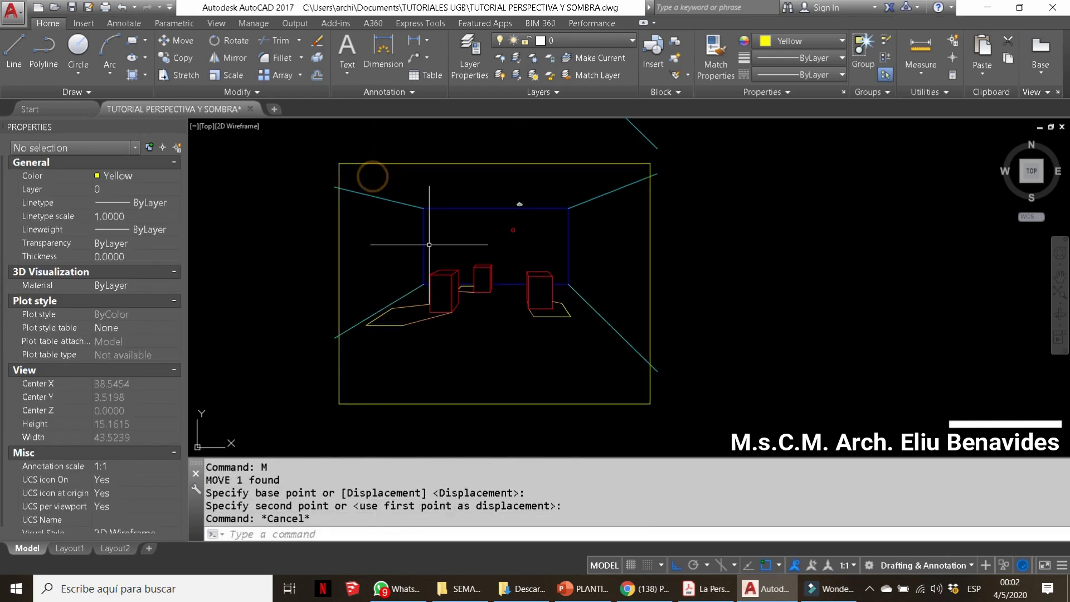
key("Escape")
key("Escape")
Trim the guide lines that extend past the frame edges
scroll(346, 375, "up", 5)
type("tr")
key("Return")
key("Return")
left_click(327, 279)
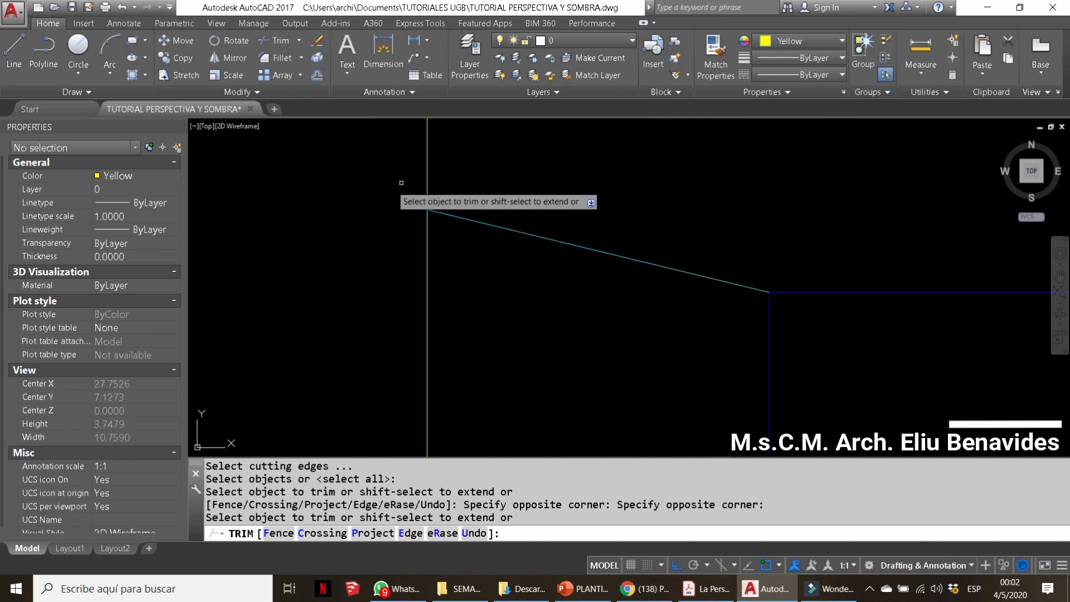
scroll(429, 212, "down", 5)
left_click(753, 430)
left_click(720, 215)
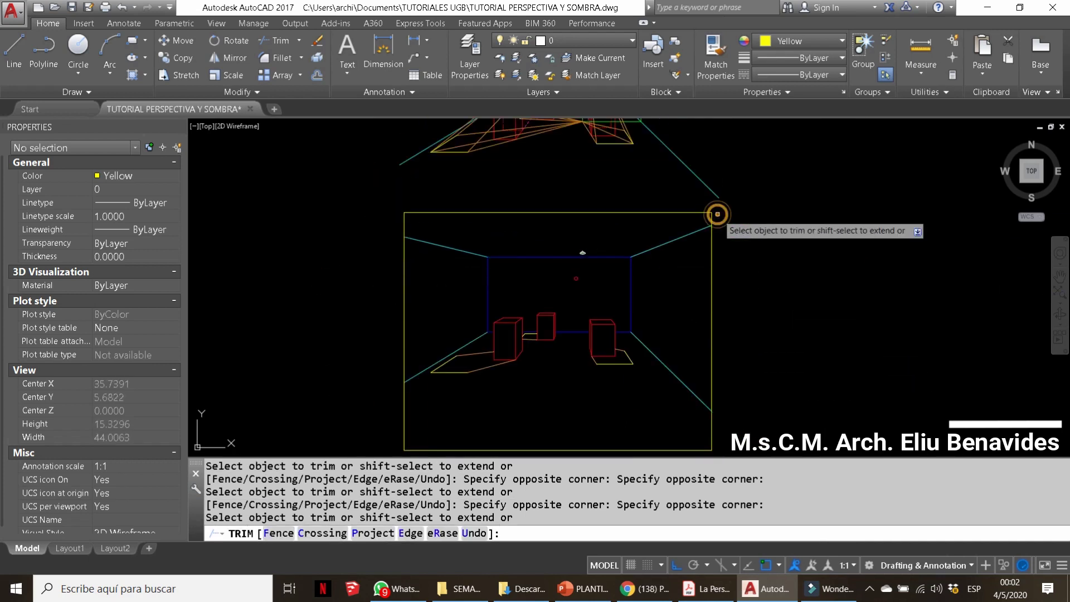
scroll(552, 367, "up", 2)
key("Escape")
key("Escape")
key("Escape")
key("Escape")
key("Escape")
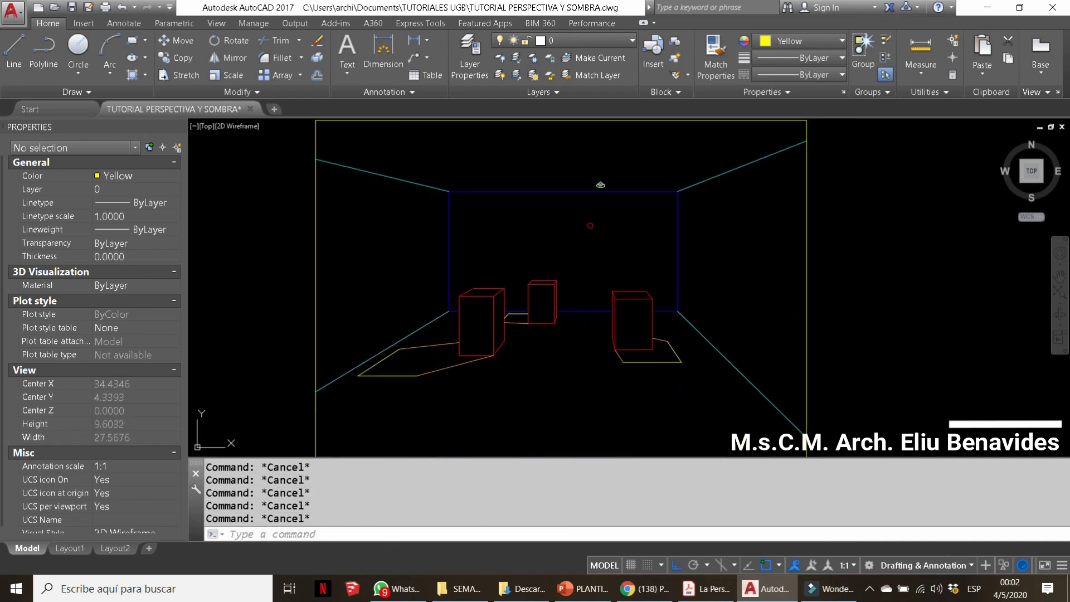
Hatch the left and right box front faces with ANSI31 and set its angle to 45
type("h")
key("Return")
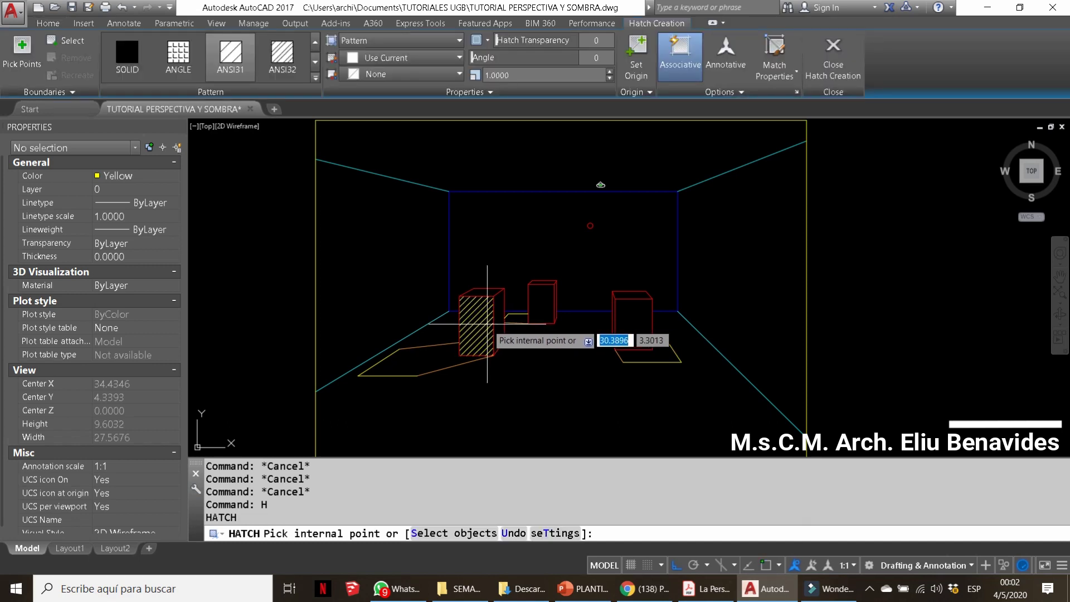
left_click(483, 326)
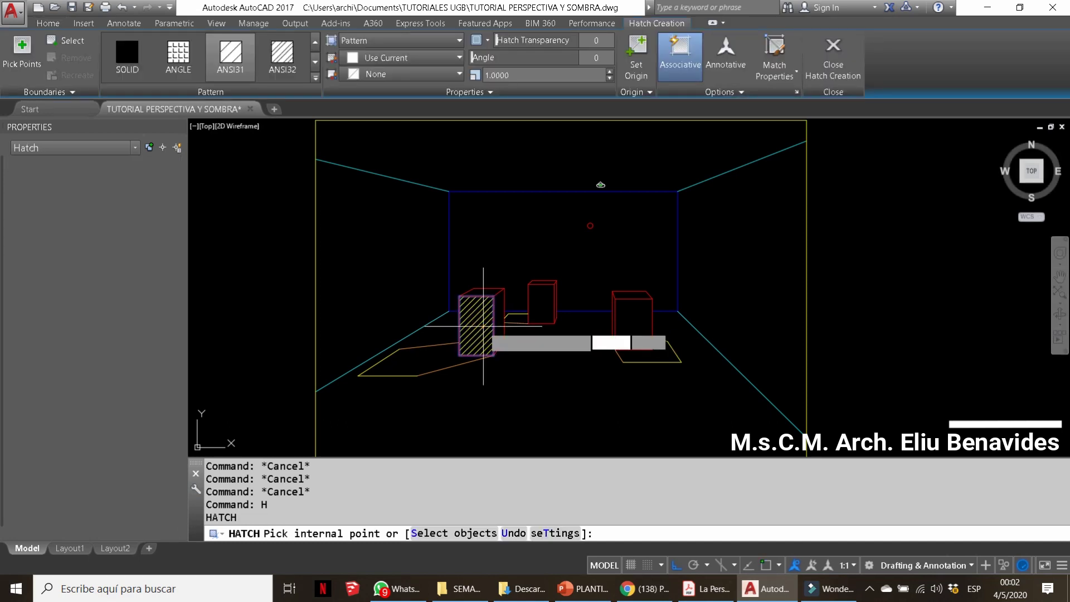
left_click(640, 323)
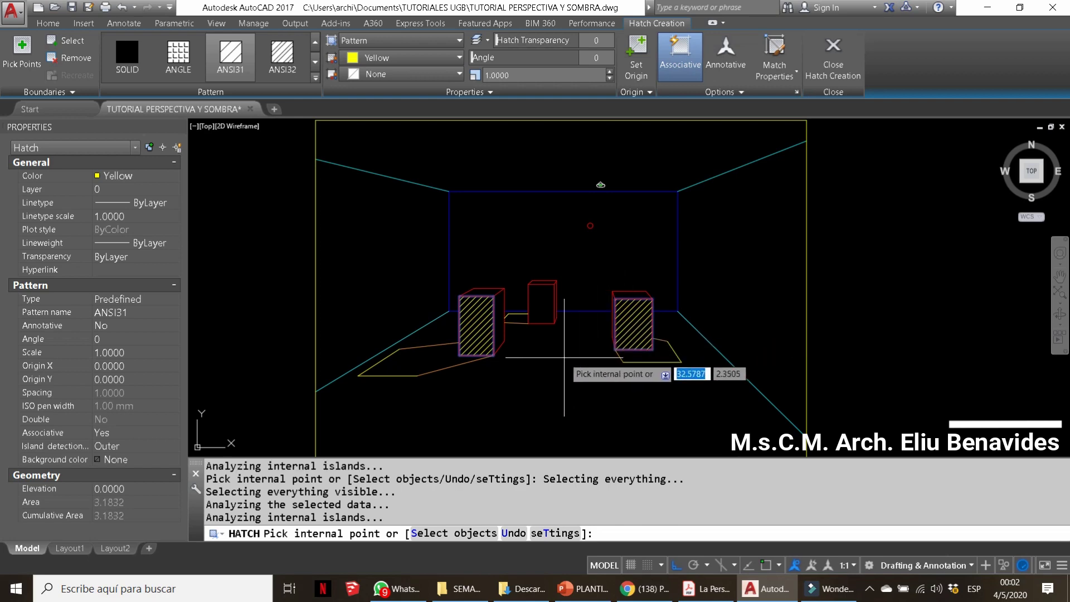
key("Return")
left_click(477, 326)
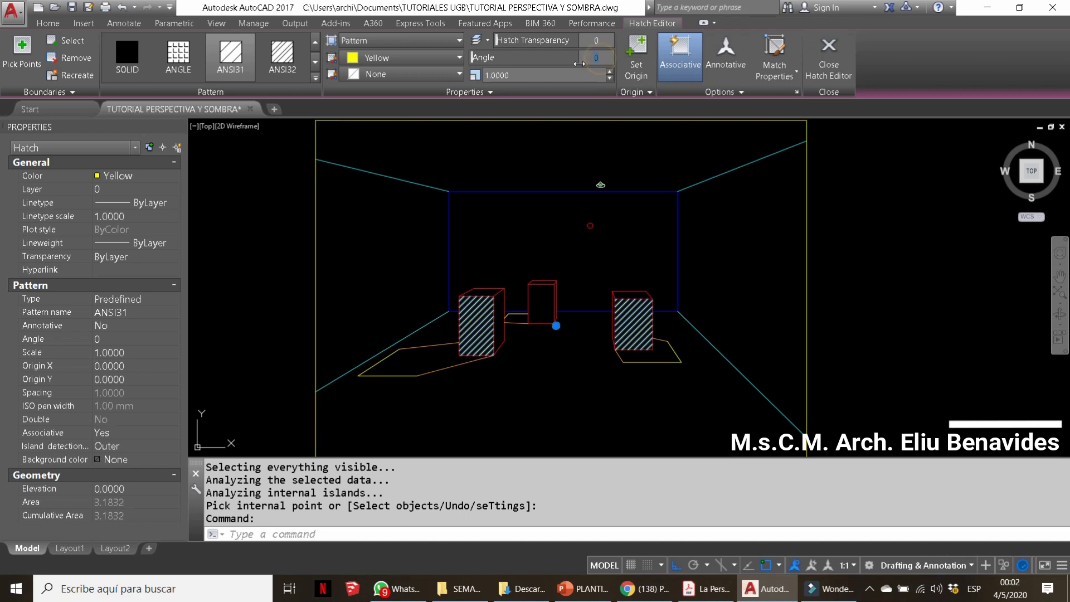
left_click(542, 58)
type("45")
key("Return")
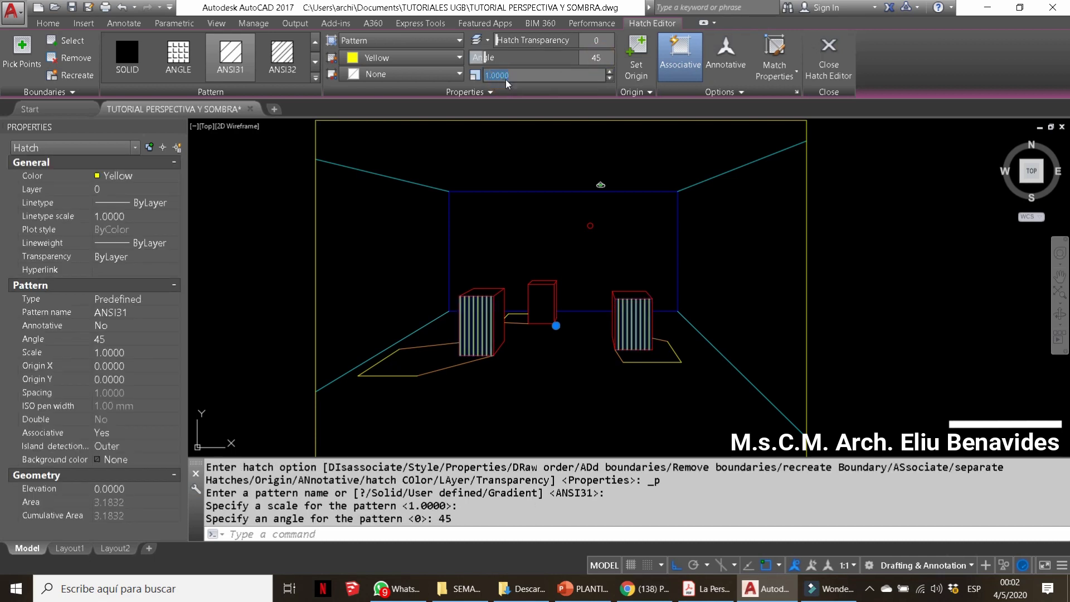
Set the front-face hatch scale to 0.5 and close hatch editing
type("0.5")
key("Return")
left_click(457, 58)
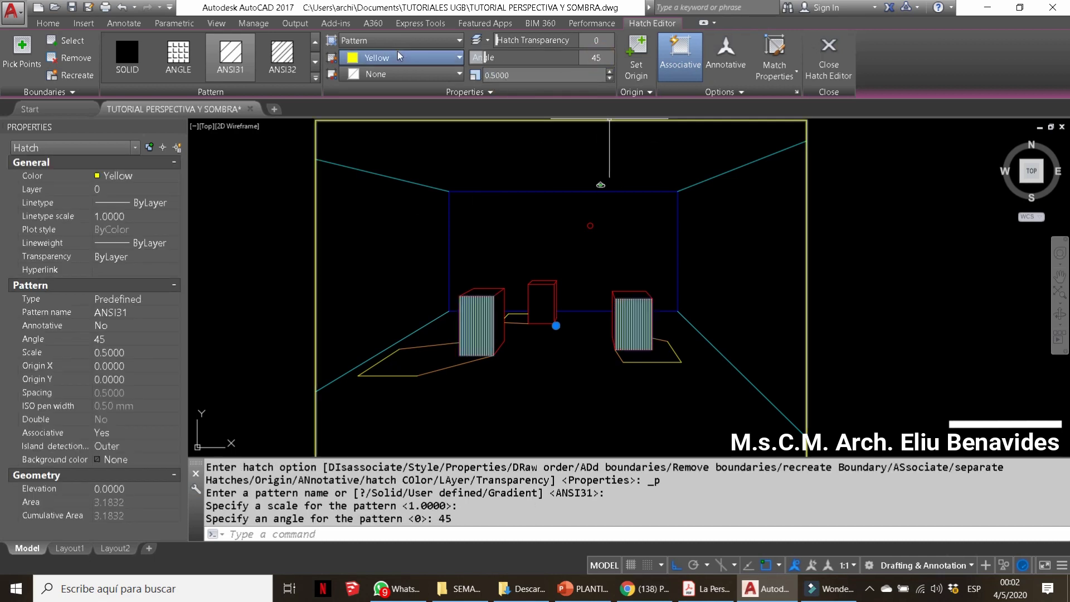
key("Escape")
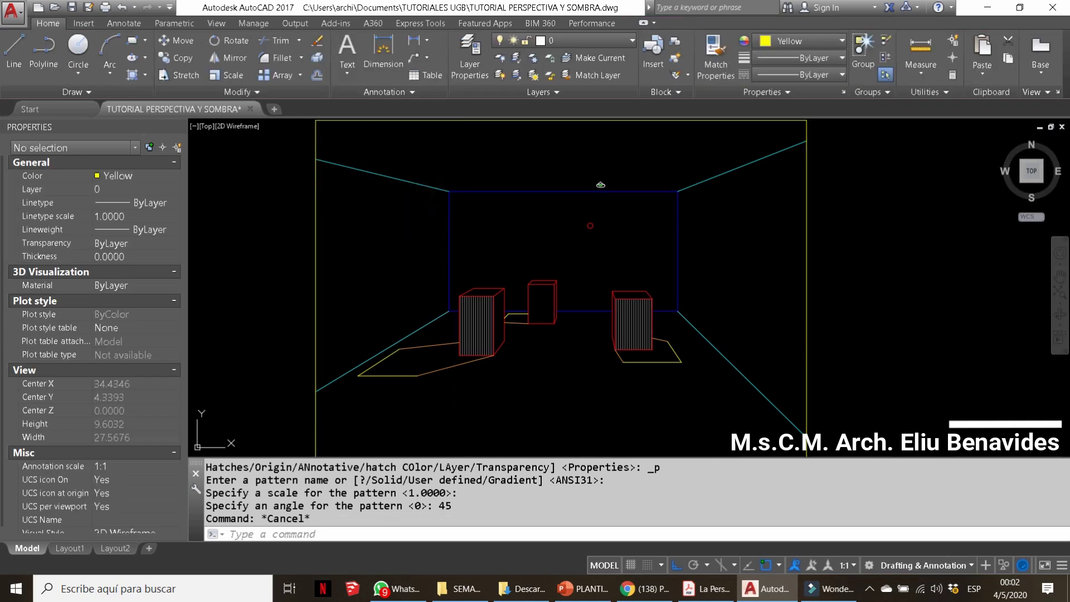
key("Escape")
scroll(526, 343, "down", 2)
scroll(526, 342, "up", 4)
key("Escape")
key("Escape")
Fill the left, middle and right box shadows with solid yellow
type("h")
key("Return")
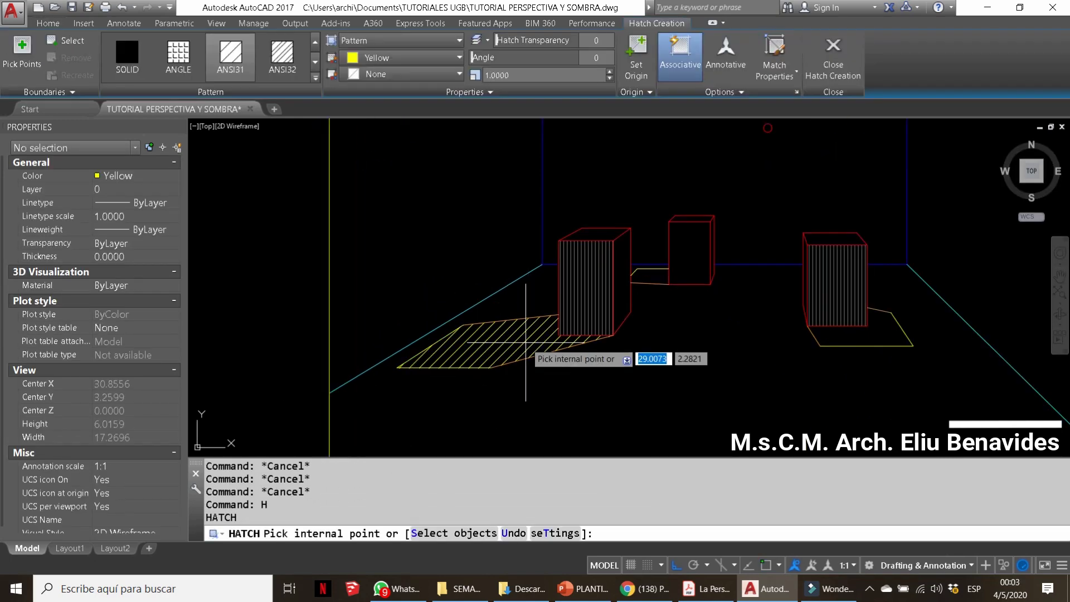
left_click(521, 349)
left_click(650, 275)
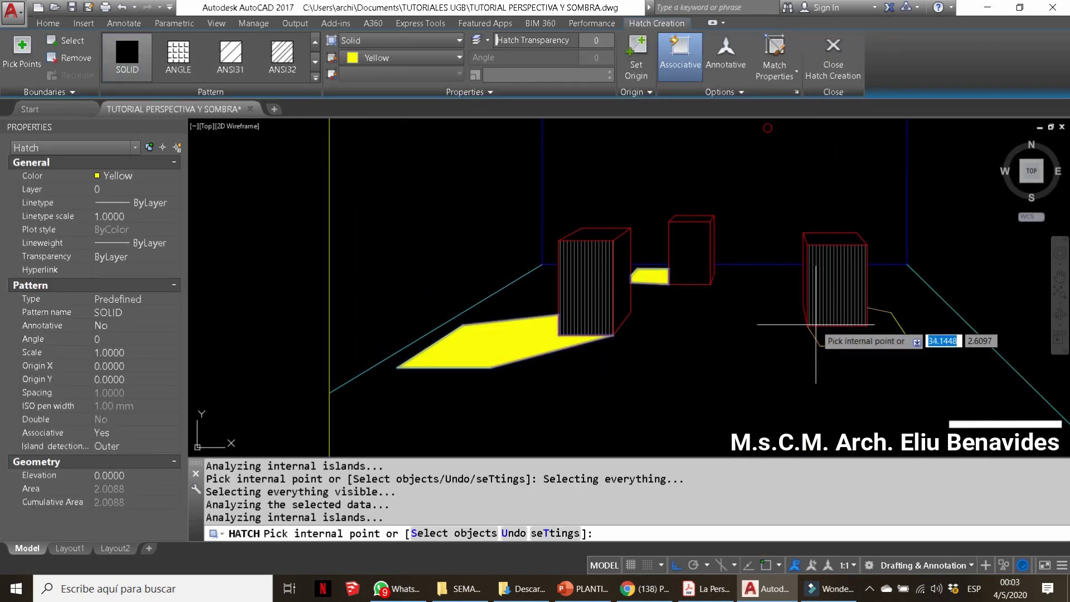
left_click(842, 332)
key("Return")
scroll(586, 326, "down", 3)
key("Escape")
key("Escape")
key("Escape")
Window-select everything inside the frame and change its colour to red
middle_click_drag(585, 326, 545, 314)
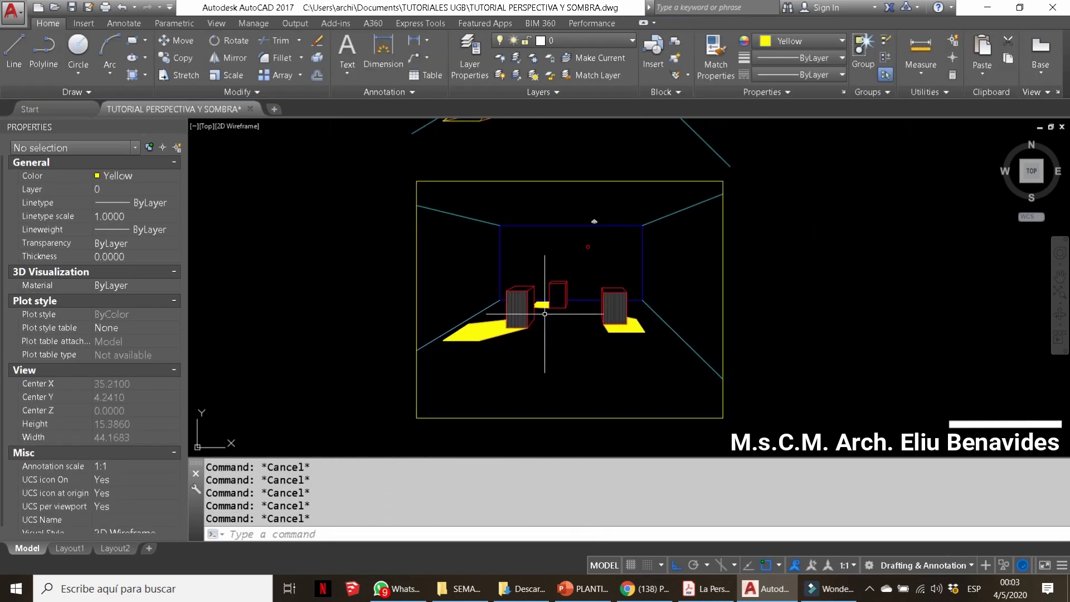
left_click(392, 184)
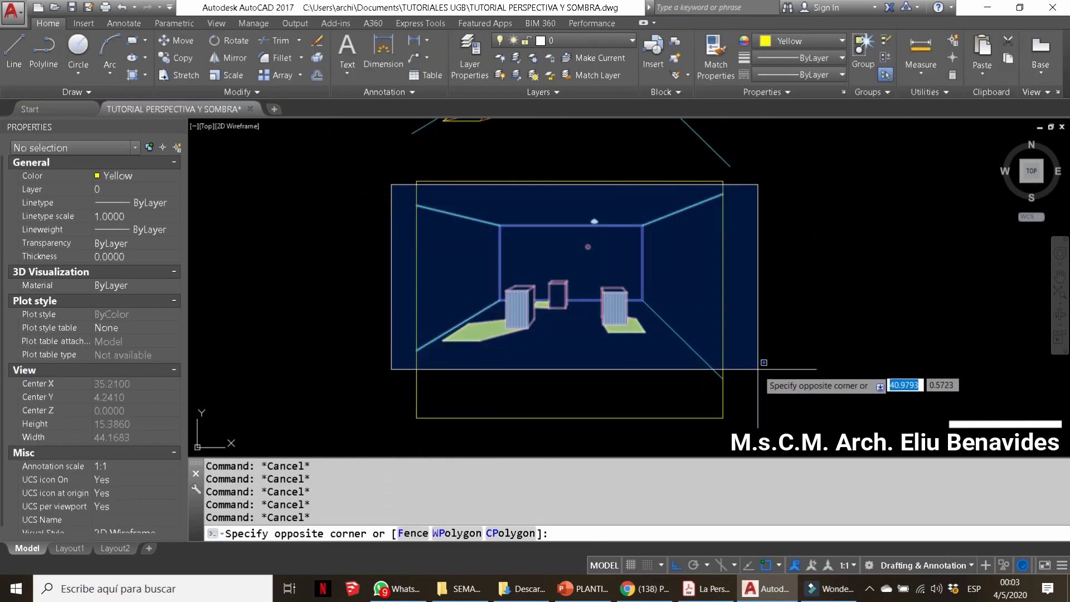
left_click(775, 393)
left_click(780, 42)
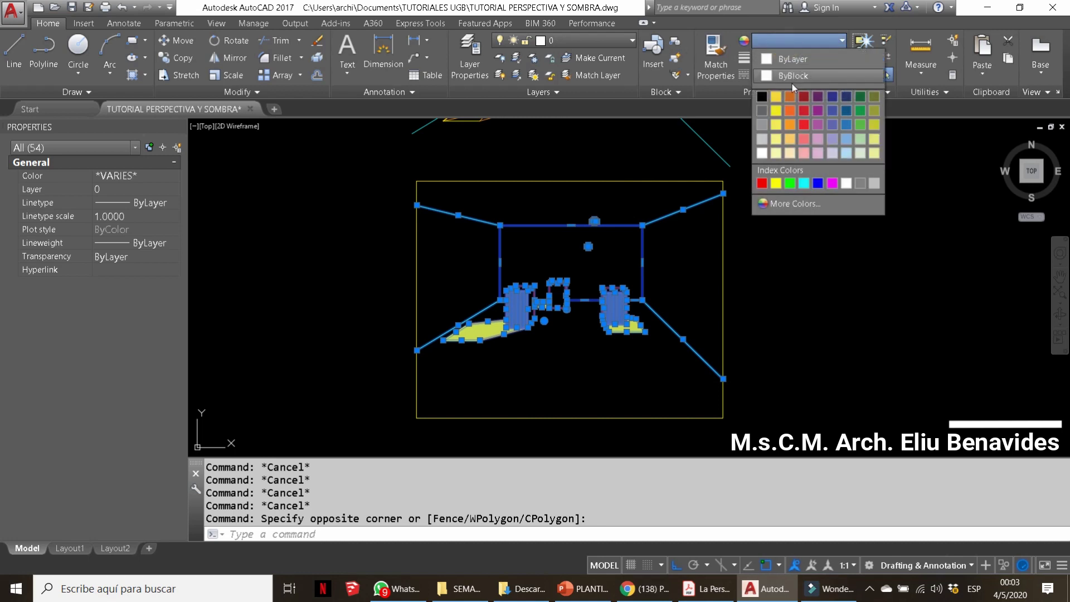
left_click(762, 183)
key("Escape")
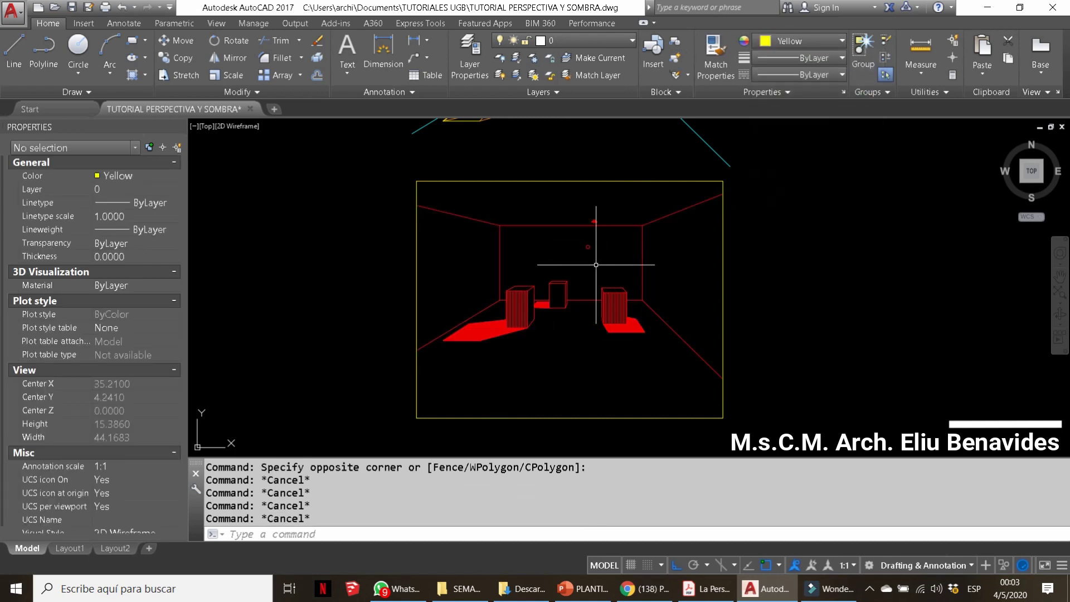
Create a multiline text box below the boxes reading 'INFORMATICA Y EXPRESION GRAFICA III'
type("t")
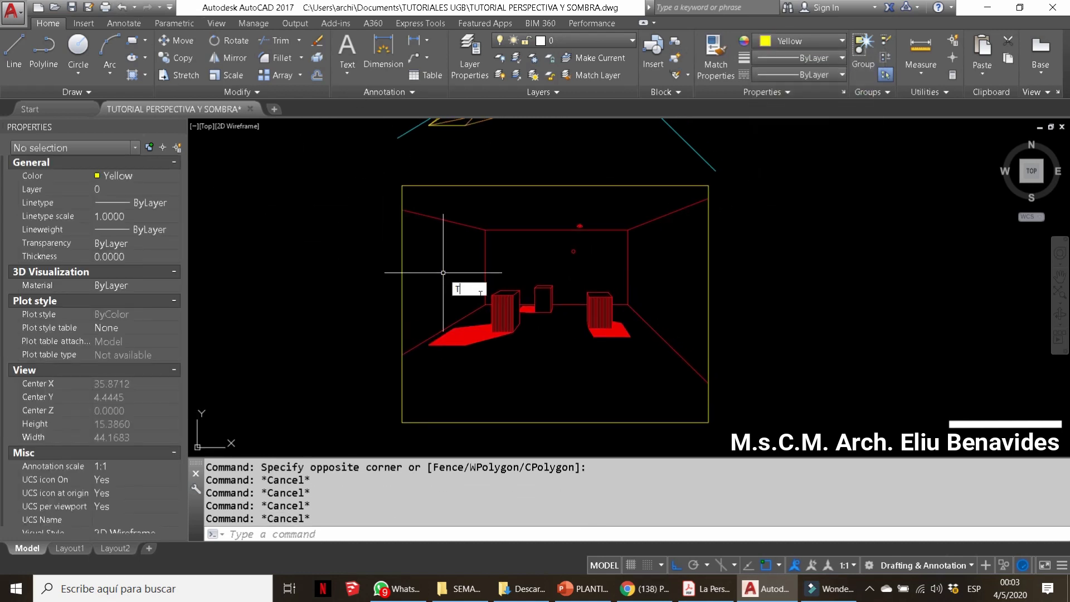
left_click(474, 376)
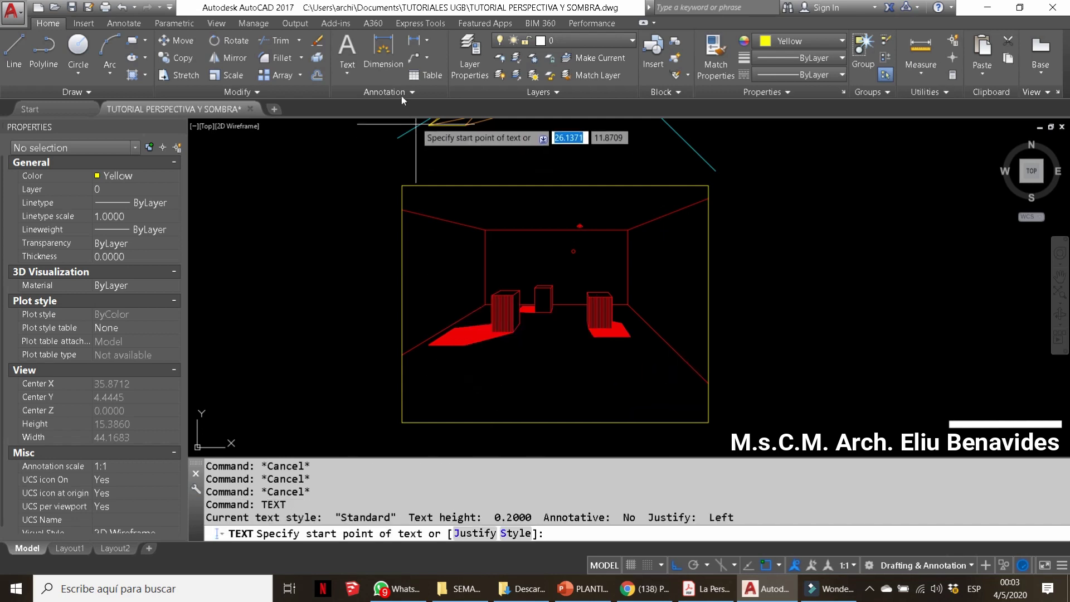
left_click(351, 57)
scroll(502, 390, "up", 2)
left_click(491, 363)
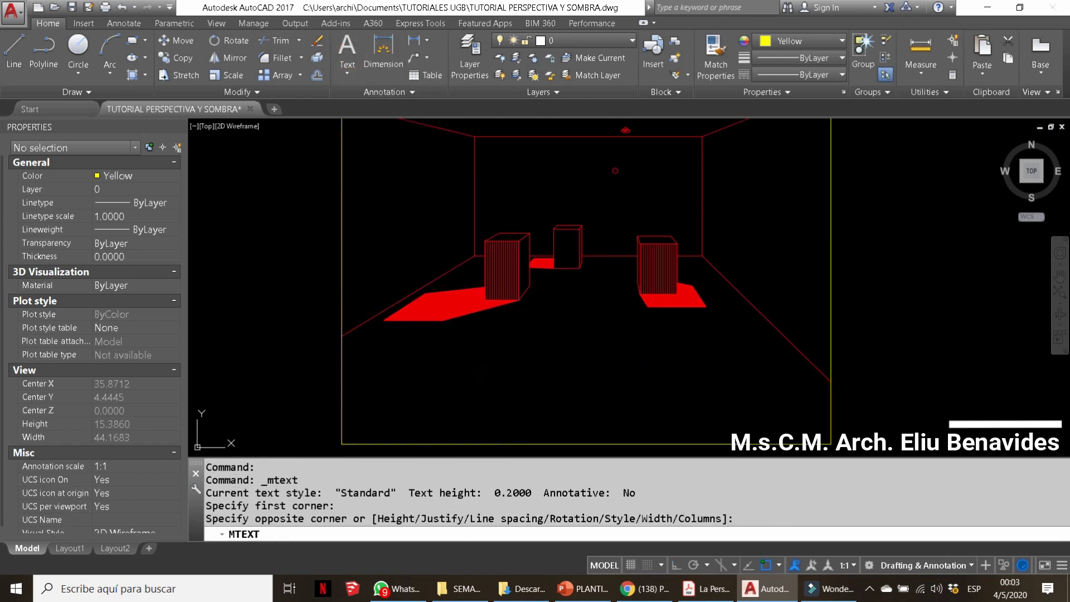
left_click(581, 359)
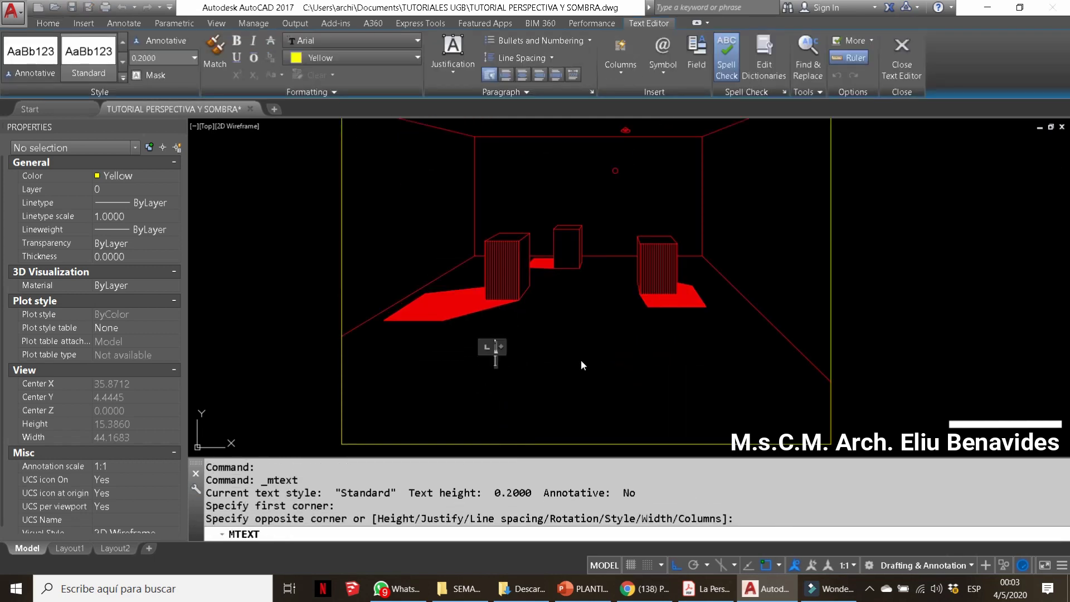
type("INFORMATICA")
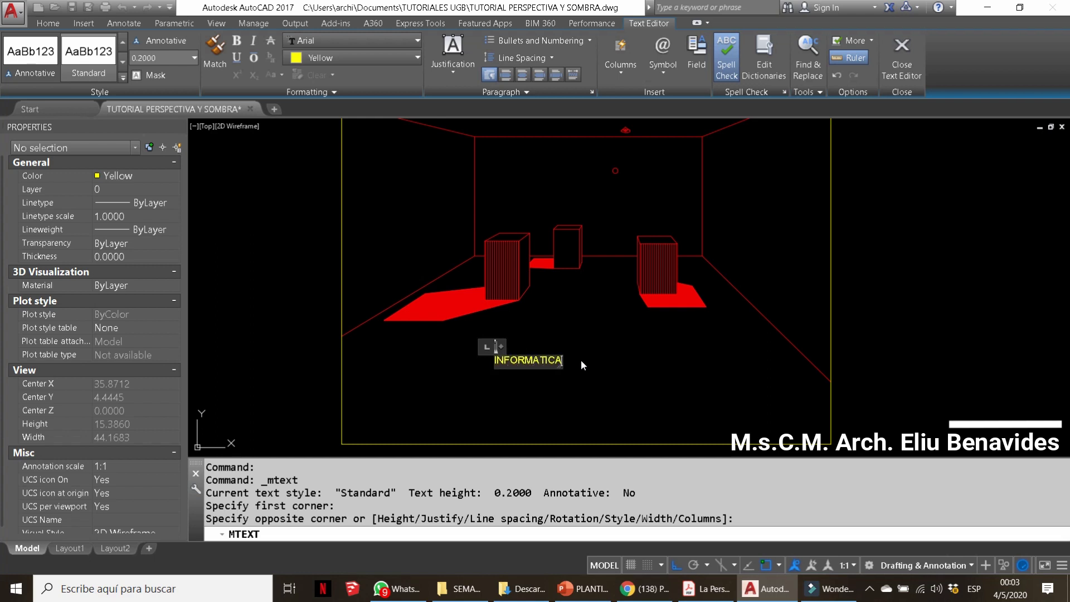
type(" Y EXPRESION GRAFICA ")
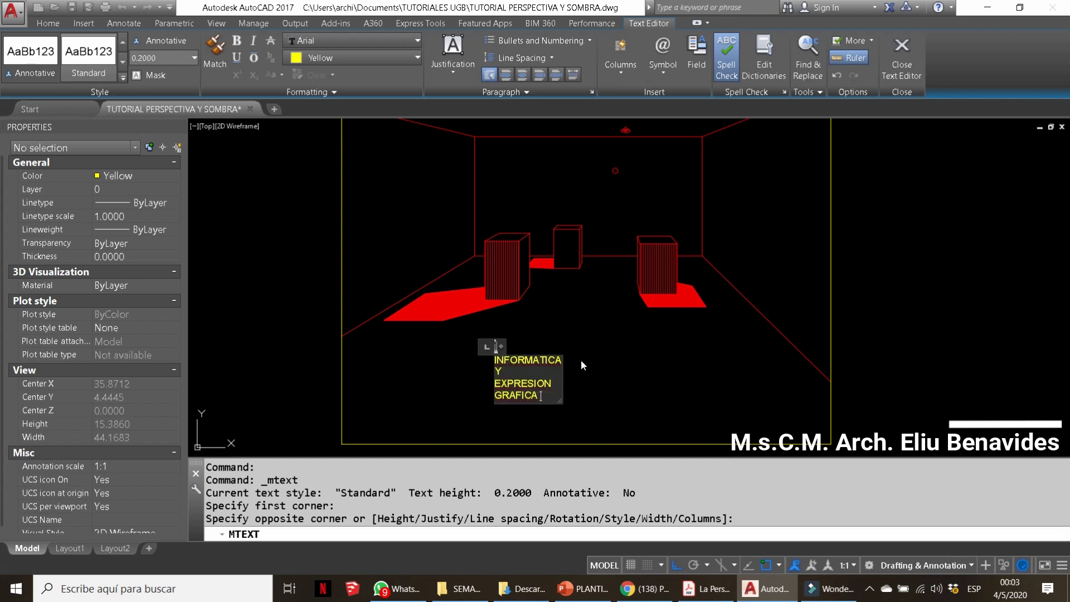
type("III")
left_click(499, 337)
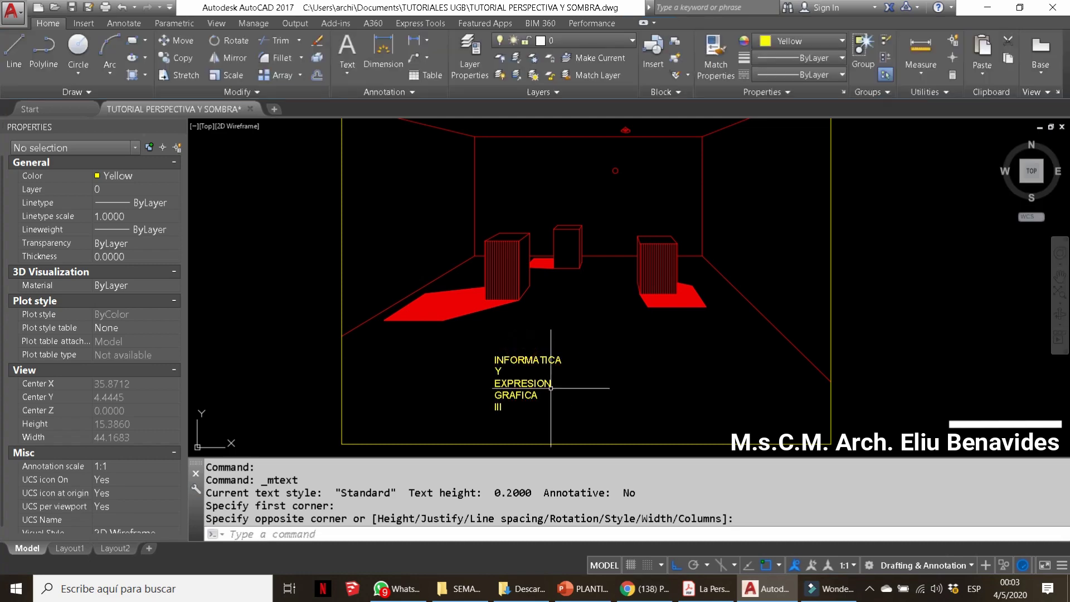
Widen the title text box so the title fits on one line
double_click(518, 380)
left_click_drag(563, 341, 694, 334)
left_click(673, 355)
double_click(557, 359)
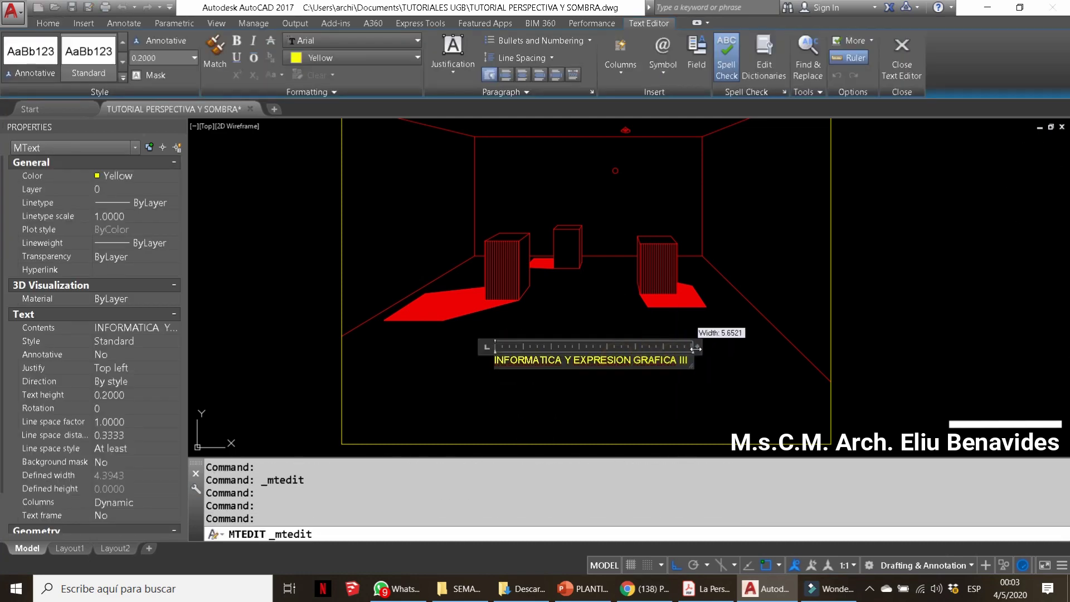
Select the title text for a move, then cancel it
left_click(661, 385)
left_click(630, 377)
type("m")
key("Return")
key("Escape")
left_click(630, 363)
key("Escape")
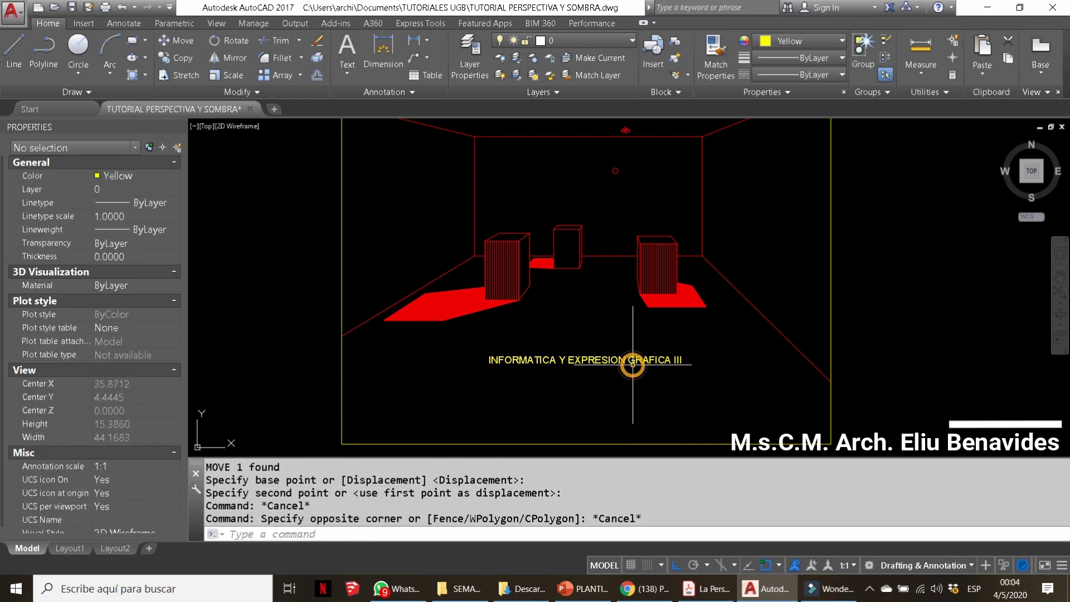
Add an ALUMNO line with the student's name and 'EJERCICIO: PRACTICA DE COMANDOS DE AUTOCAD Y PERSPECTIVA Y SOMBRA'
double_click(672, 360)
key("Return")
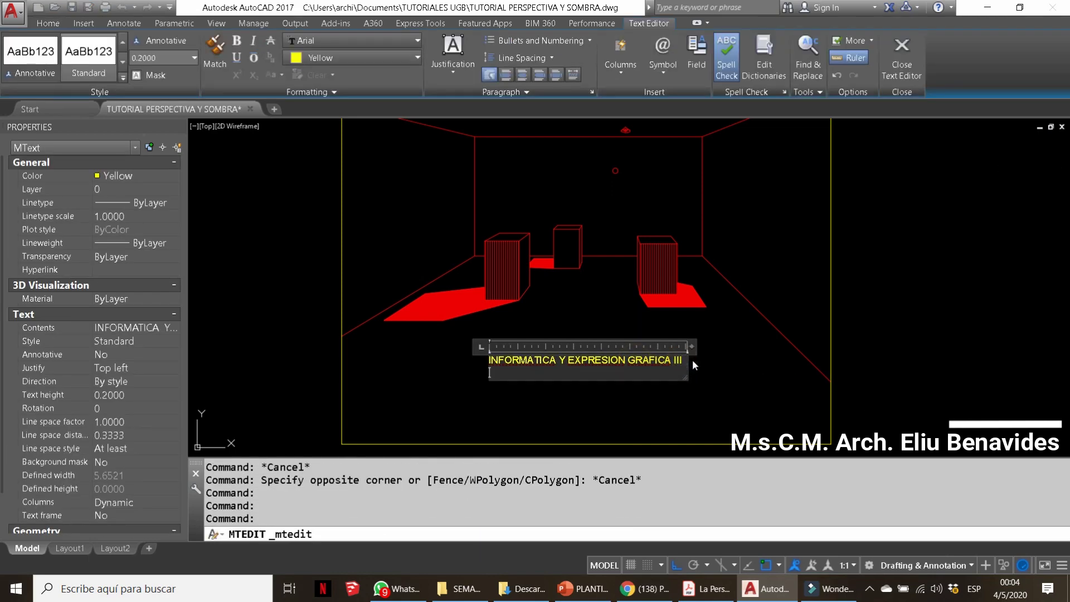
key("Return")
type("ALUMNO: ")
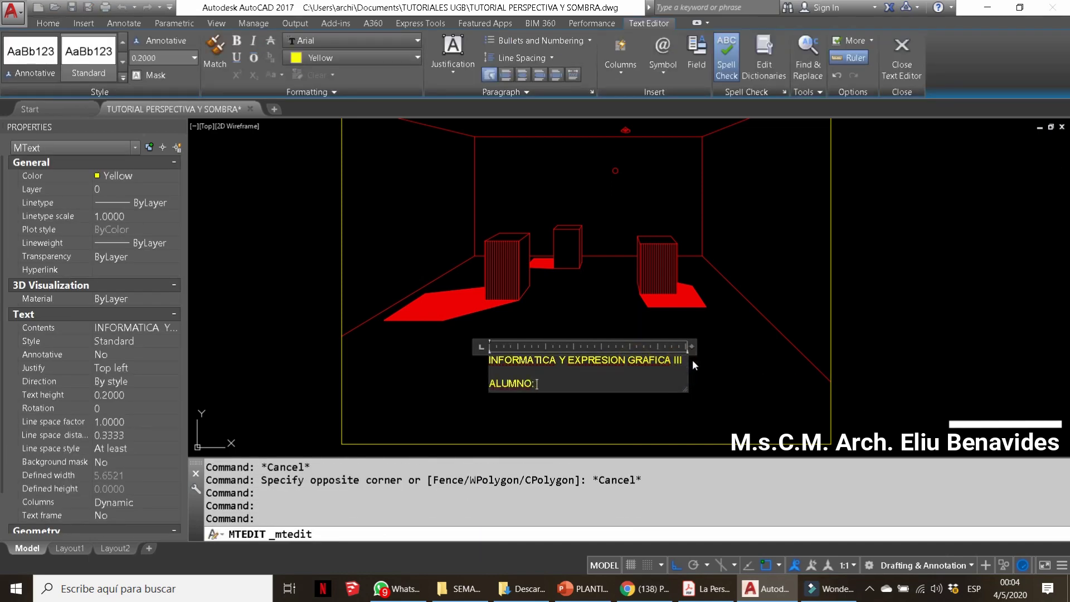
type("CARLOS ELIU BENAVIDES")
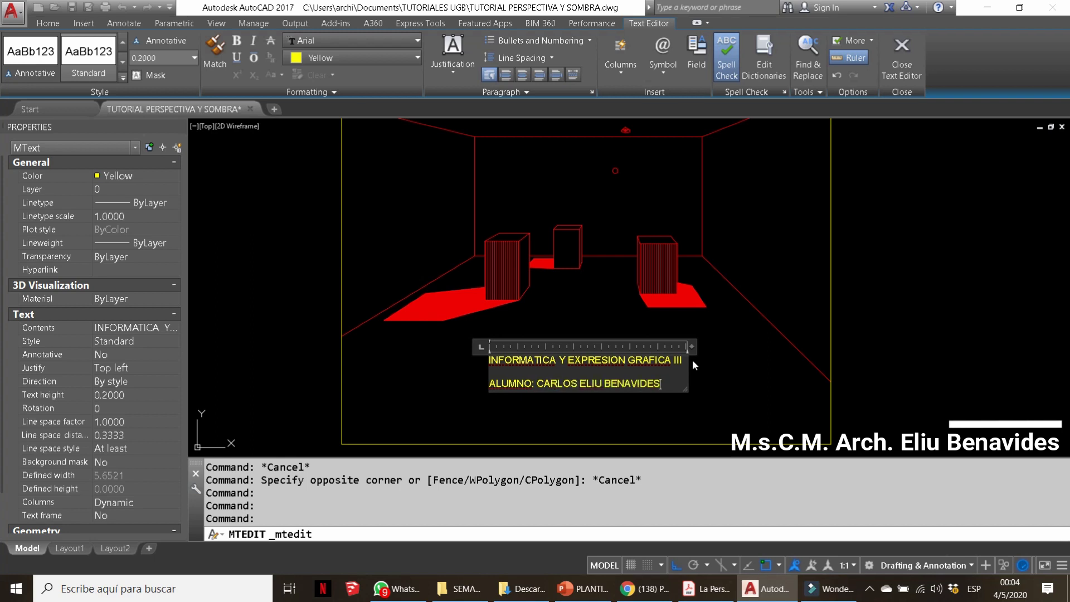
key("Return")
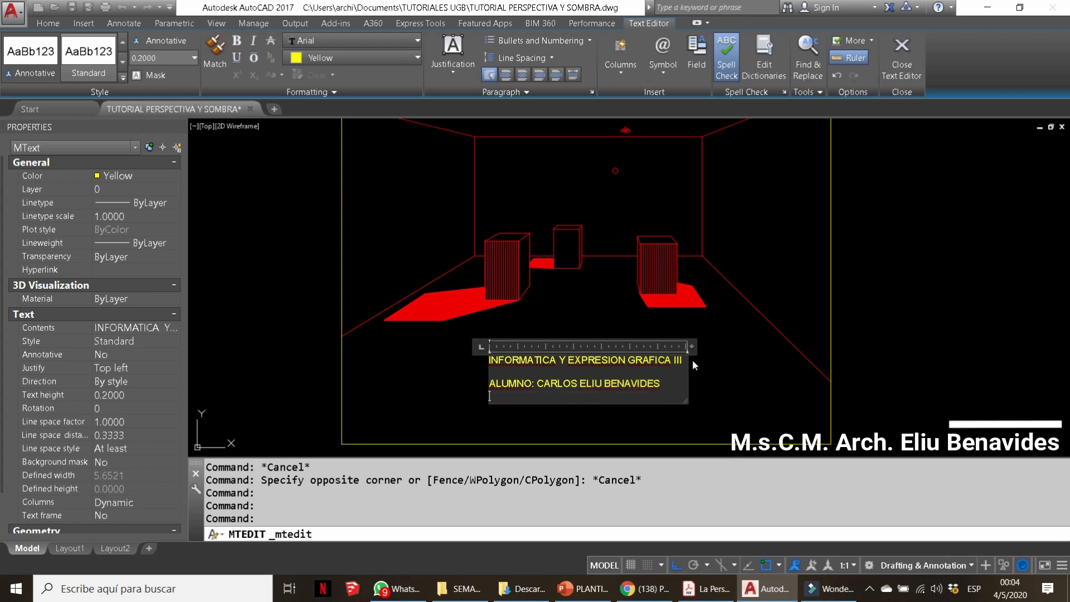
type("EJERCICIO: ")
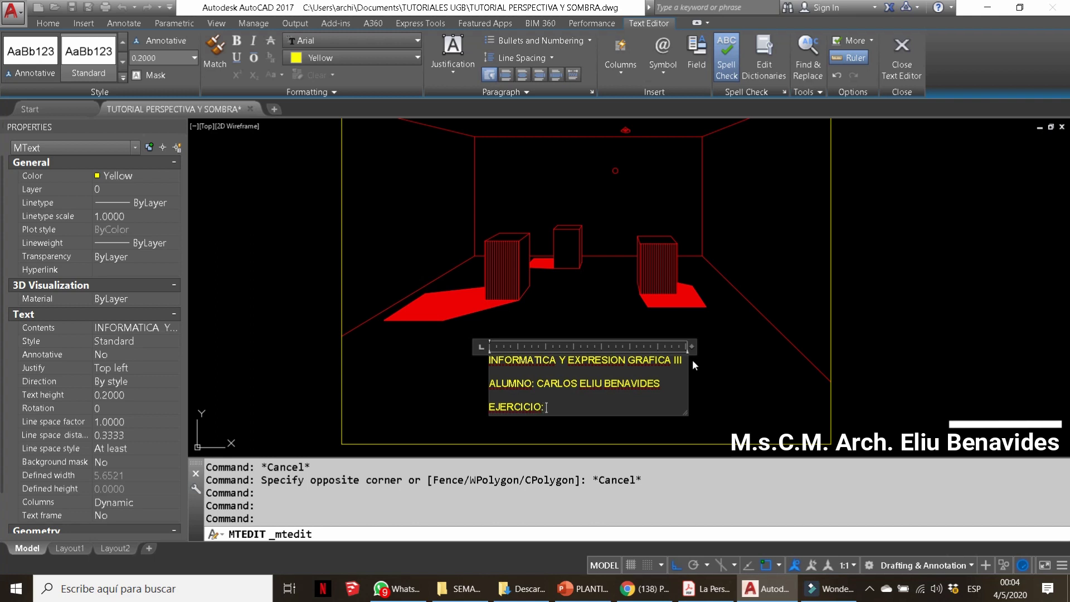
type("PRACTICA DE COMANDOS")
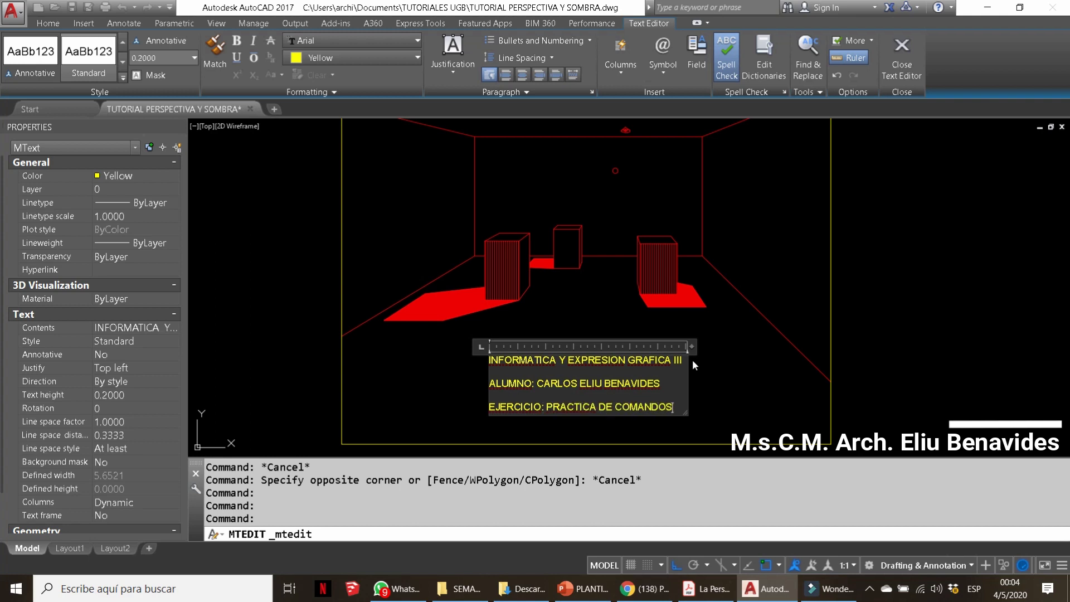
type(" DE AUTOCAD Y ")
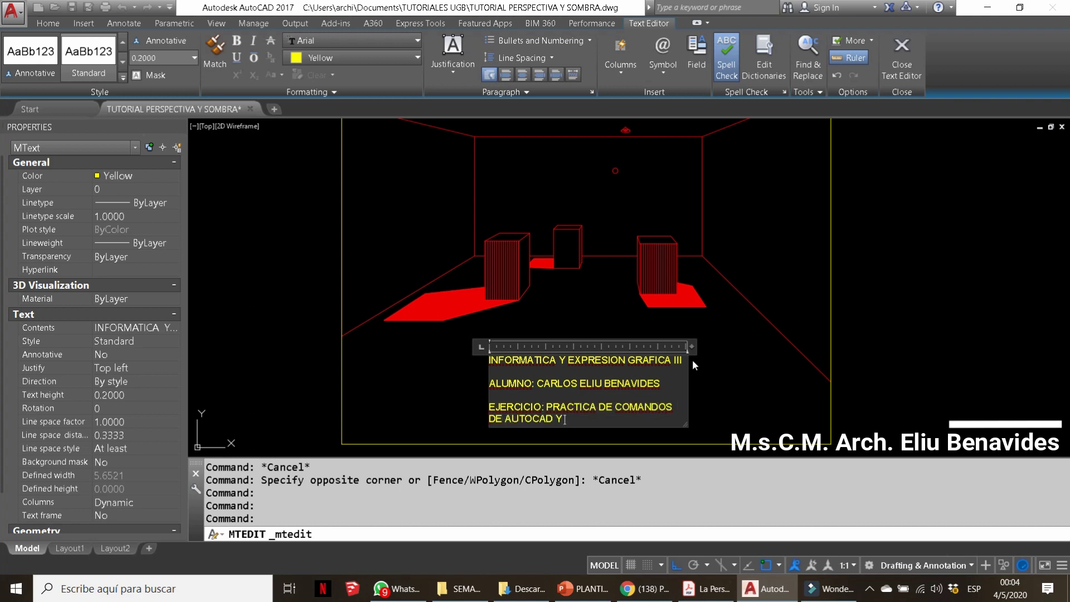
type("PERSPEC")
type("TIVA Y SOMBRA")
Widen the text box, bold the EJERCICIO heading, and bold and center the title line
left_click_drag(693, 346, 741, 347)
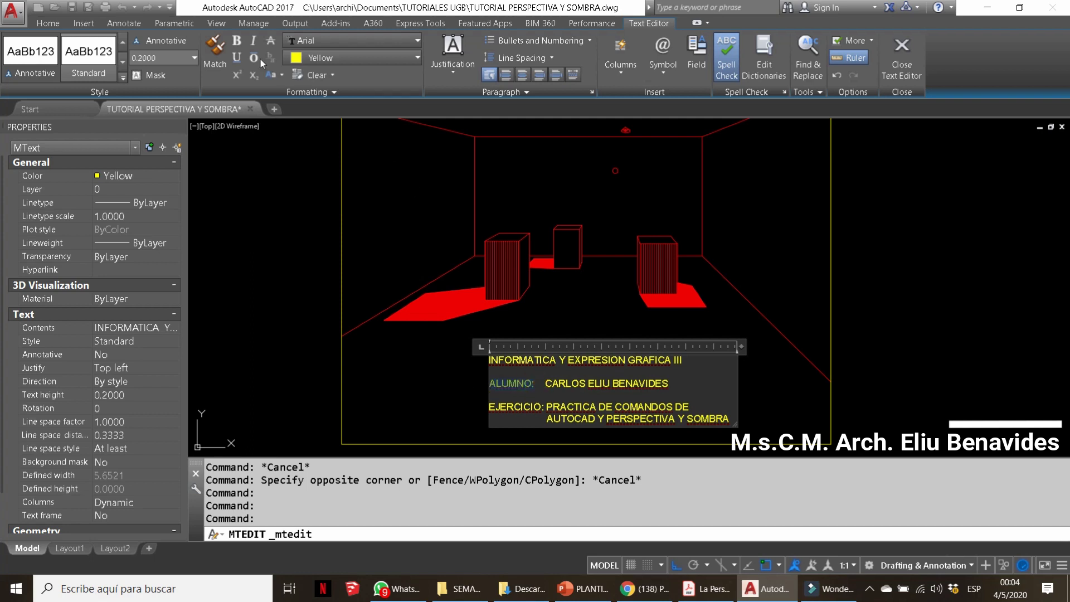
left_click(237, 41)
left_click_drag(682, 360, 484, 361)
left_click(237, 37)
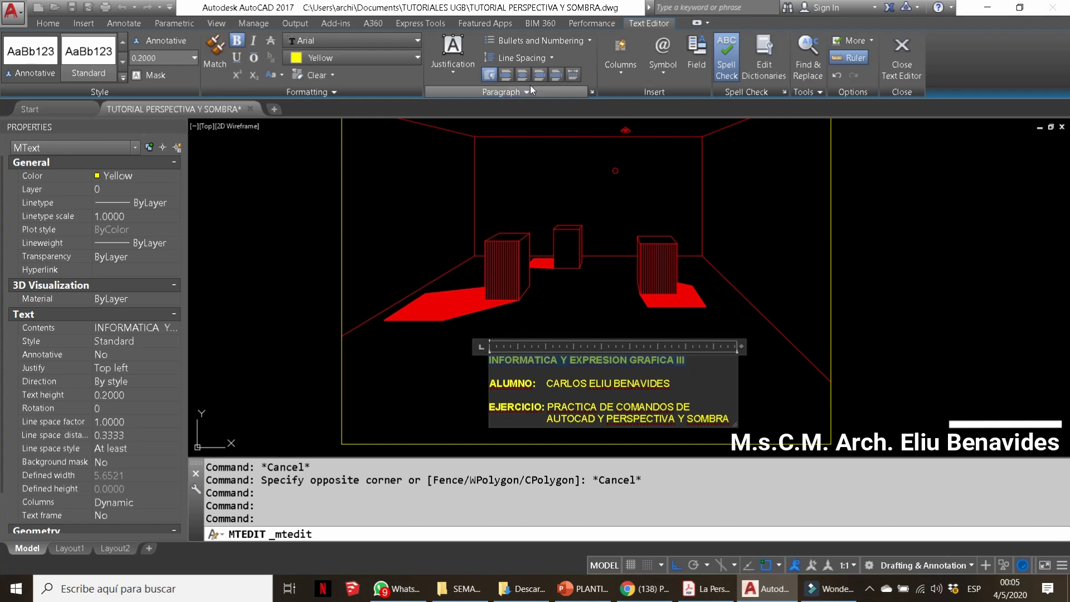
left_click(522, 73)
left_click(542, 400)
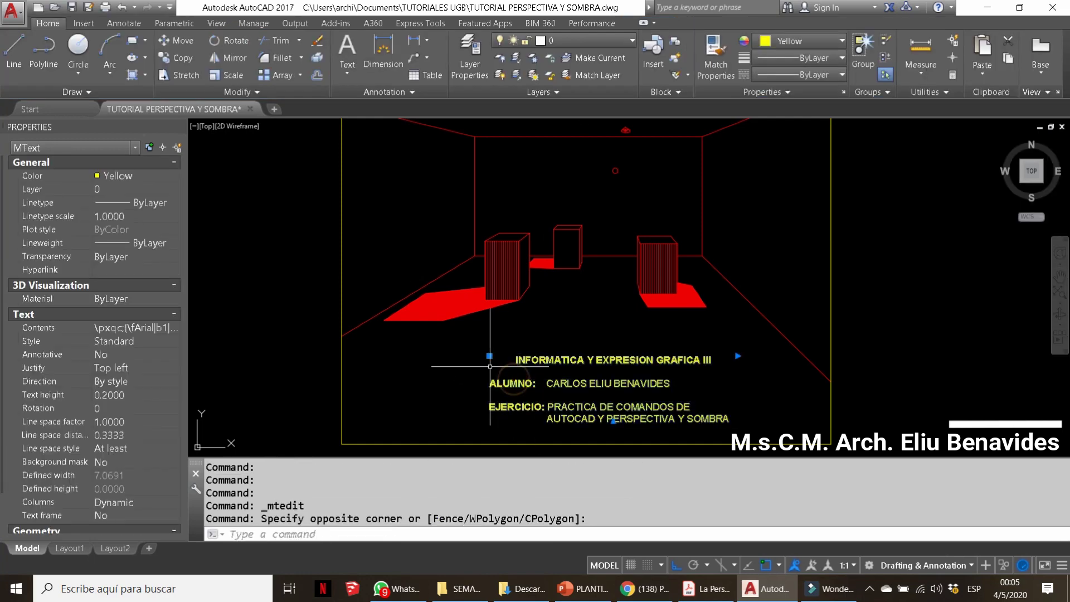
Move the title text block slightly to the left
type("m")
key("Return")
left_click(479, 294)
left_click(669, 347)
key("Return")
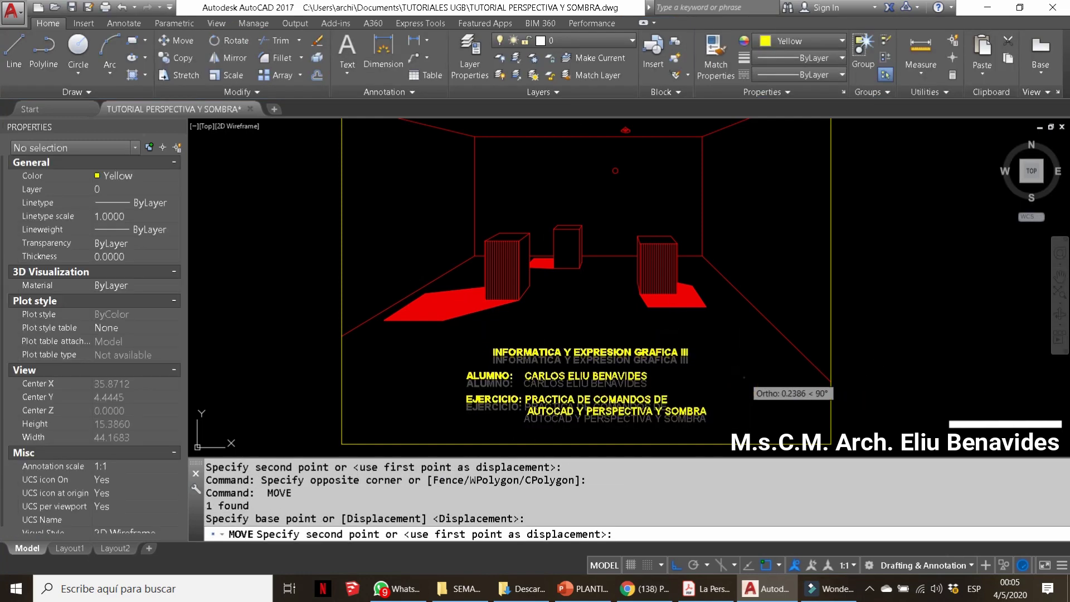
key("Escape")
key("Escape")
Choose the DWG To PDF plotter with ANSI expand A landscape paper
scroll(573, 352, "down", 5)
key("Escape")
key("Escape")
left_click(105, 7)
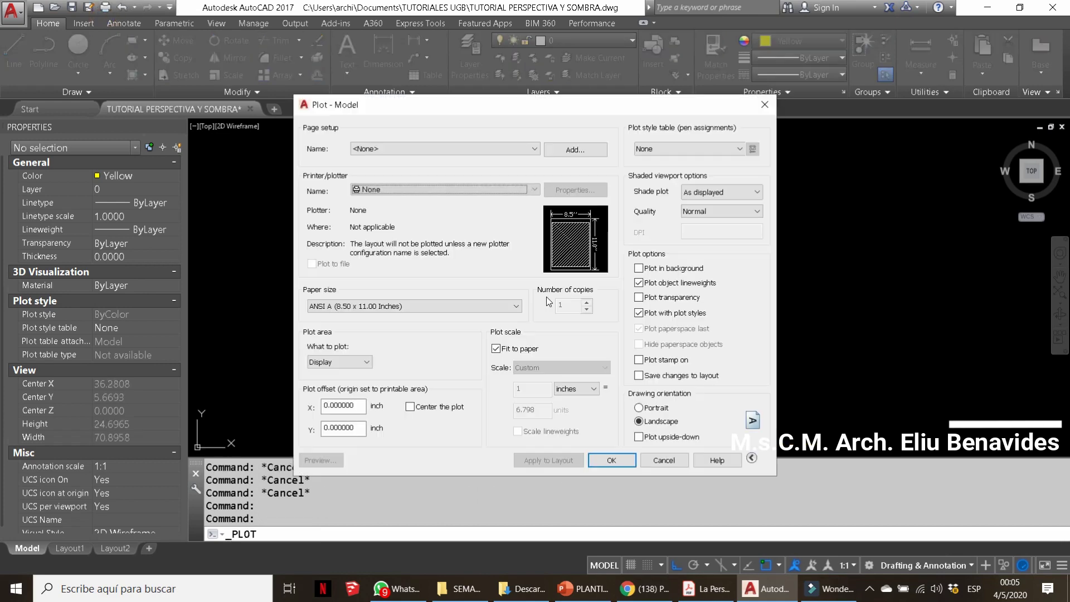
left_click(427, 190)
left_click(440, 334)
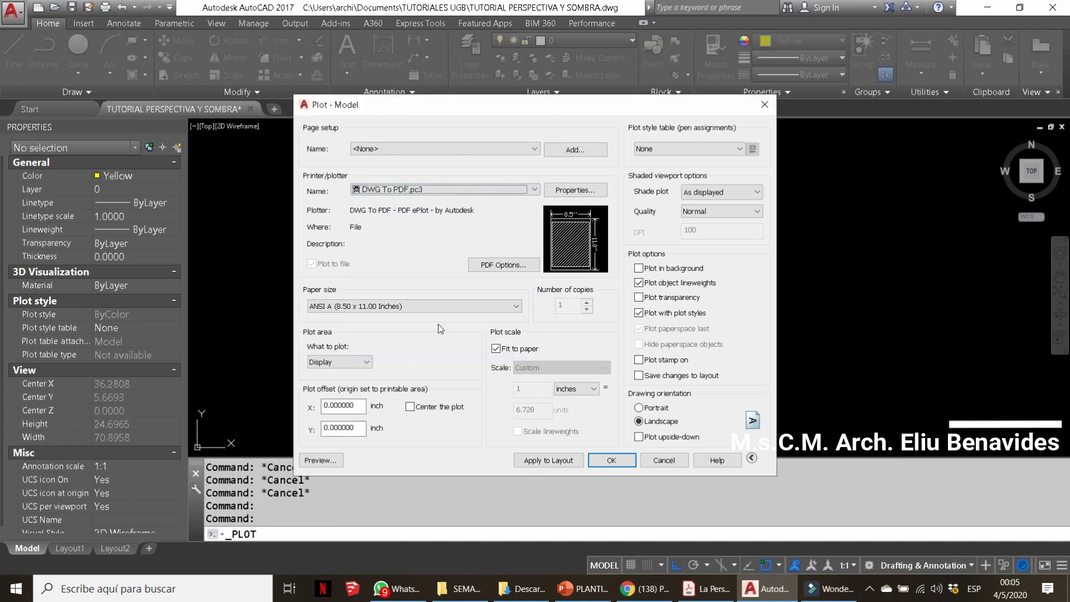
left_click(440, 305)
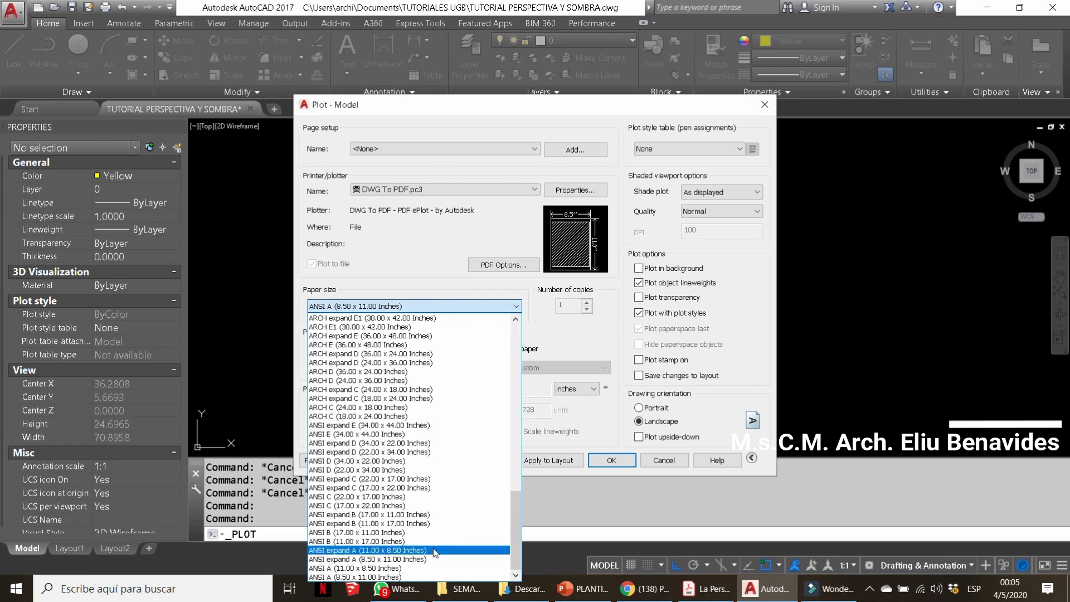
left_click(368, 550)
Plot a window around the framed perspective, centered, with the monochrome.ctb plot style
left_click(347, 369)
left_click(340, 402)
left_click(482, 241)
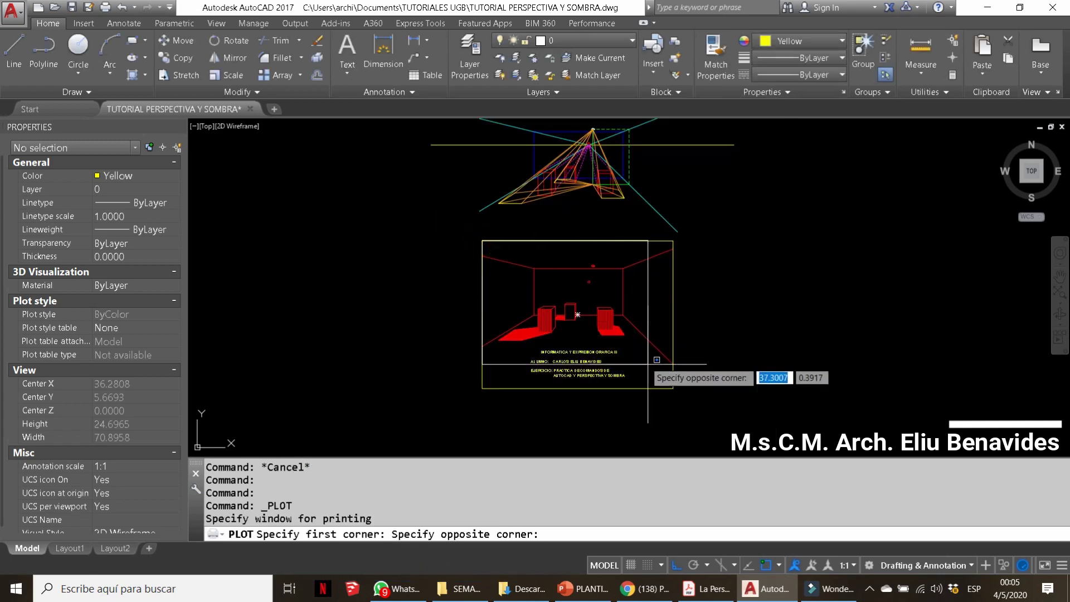
left_click(674, 388)
left_click(450, 408)
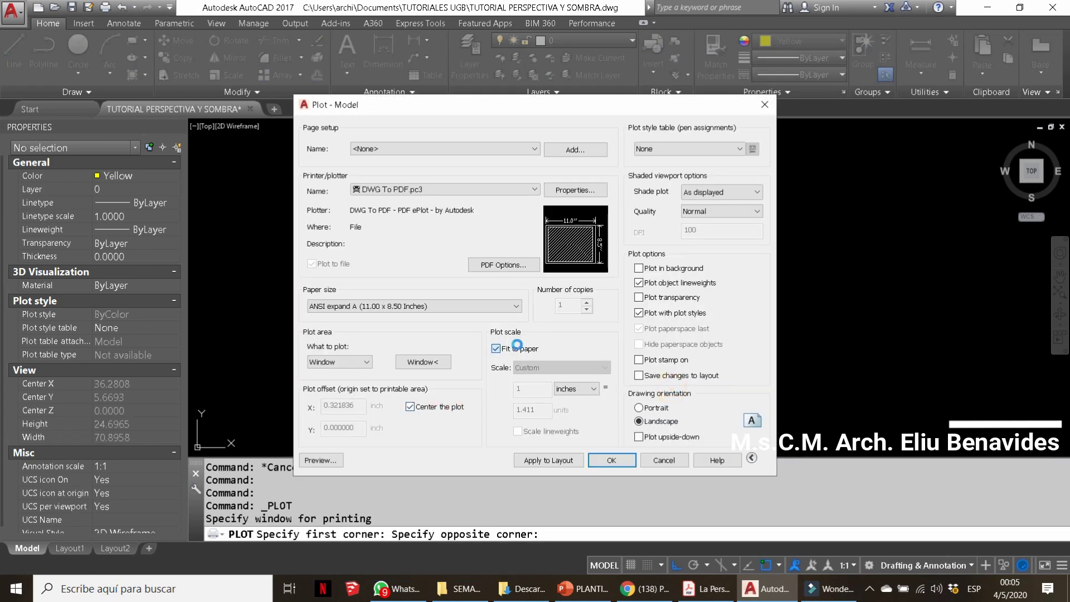
left_click(689, 149)
left_click(655, 210)
left_click(545, 321)
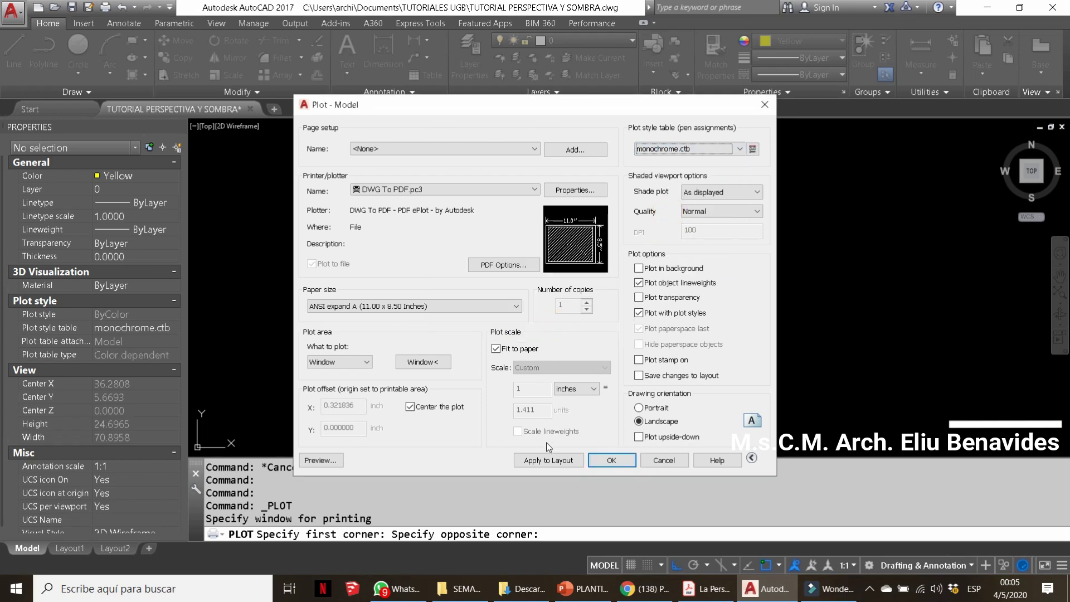
left_click(546, 459)
Preview the plotted sheet and inspect the title text before closing the preview
left_click(336, 463)
scroll(502, 366, "up", 2)
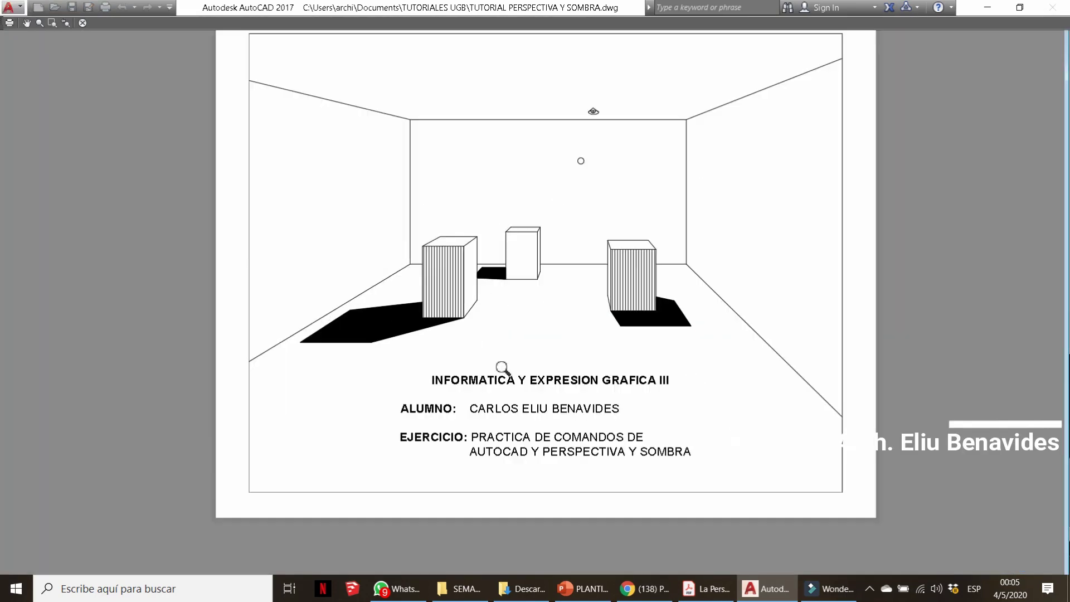
scroll(514, 368, "up", 1)
left_click_drag(514, 367, 505, 383)
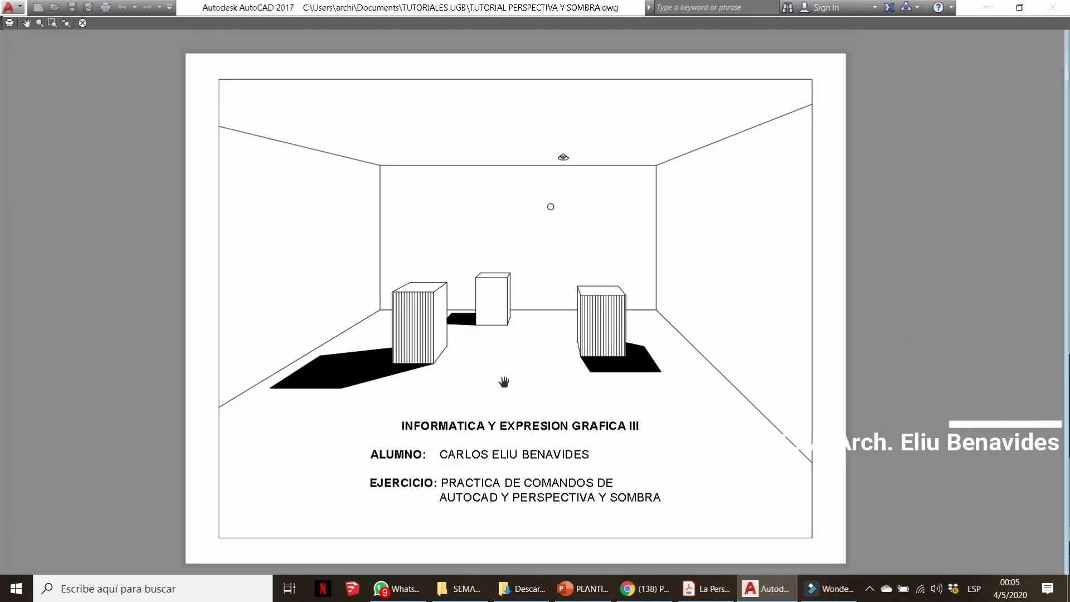
left_click_drag(594, 382, 571, 372)
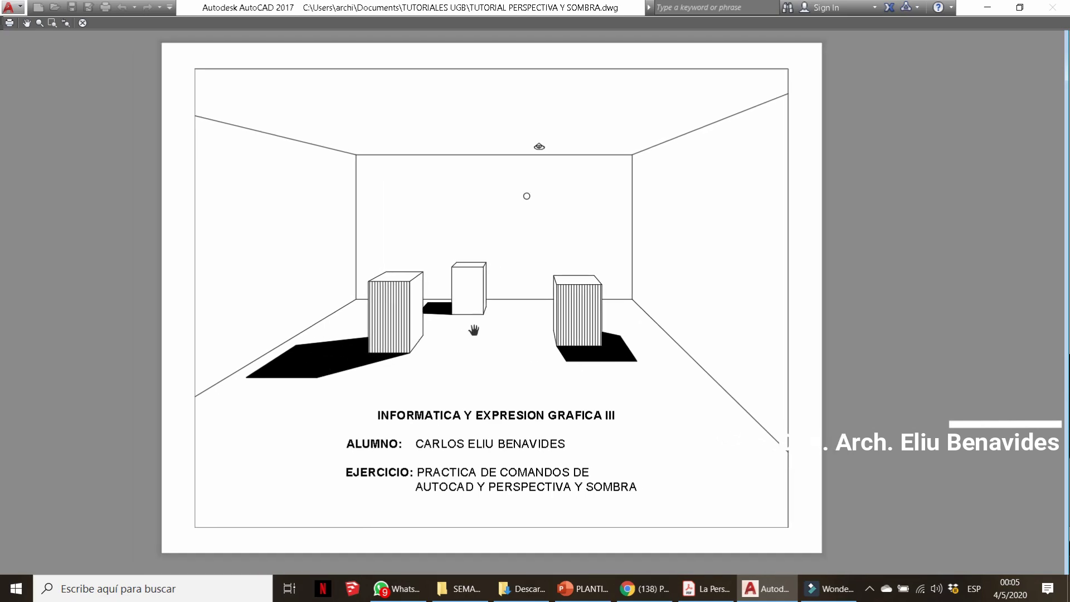
key("Escape")
Plot to PRACTICA DE COMANDOS.pdf in Documentos > TUTORIALES UGB, then fit the page in Acrobat Reader
left_click(612, 460)
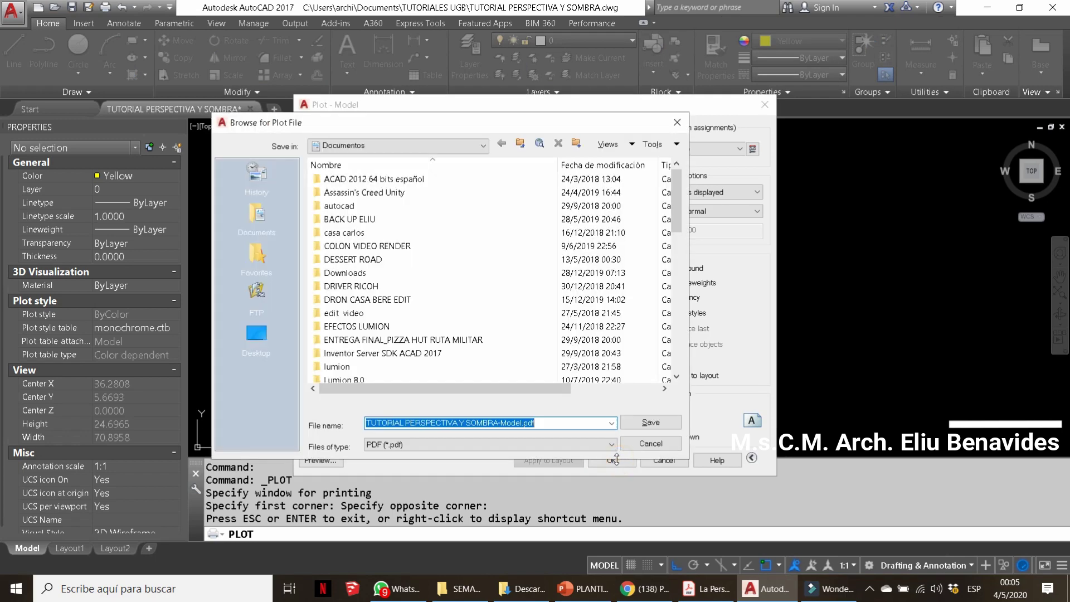
left_click(298, 232)
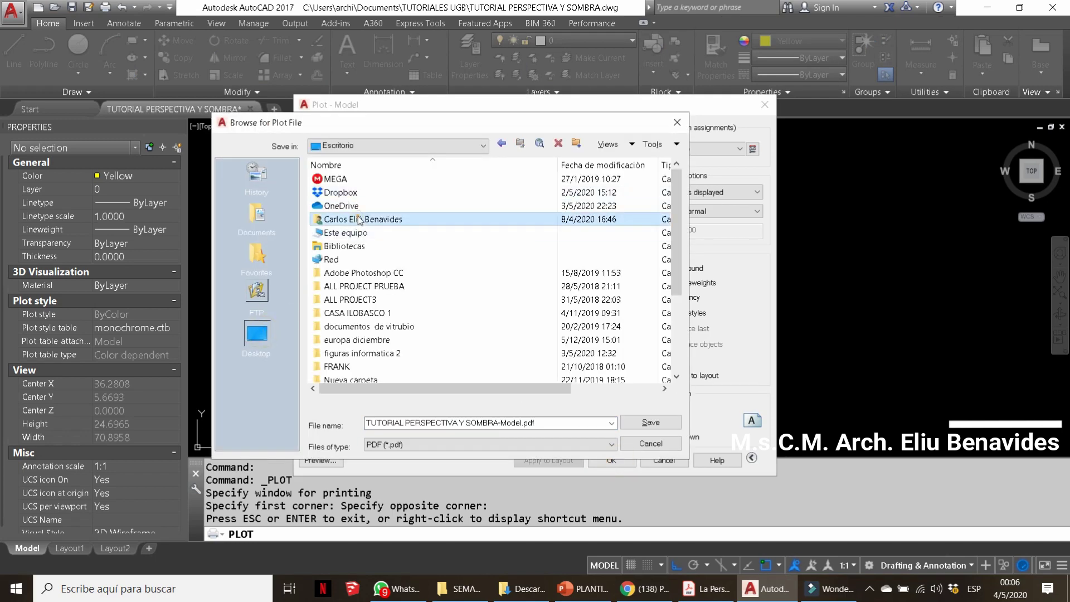
double_click(353, 246)
double_click(389, 348)
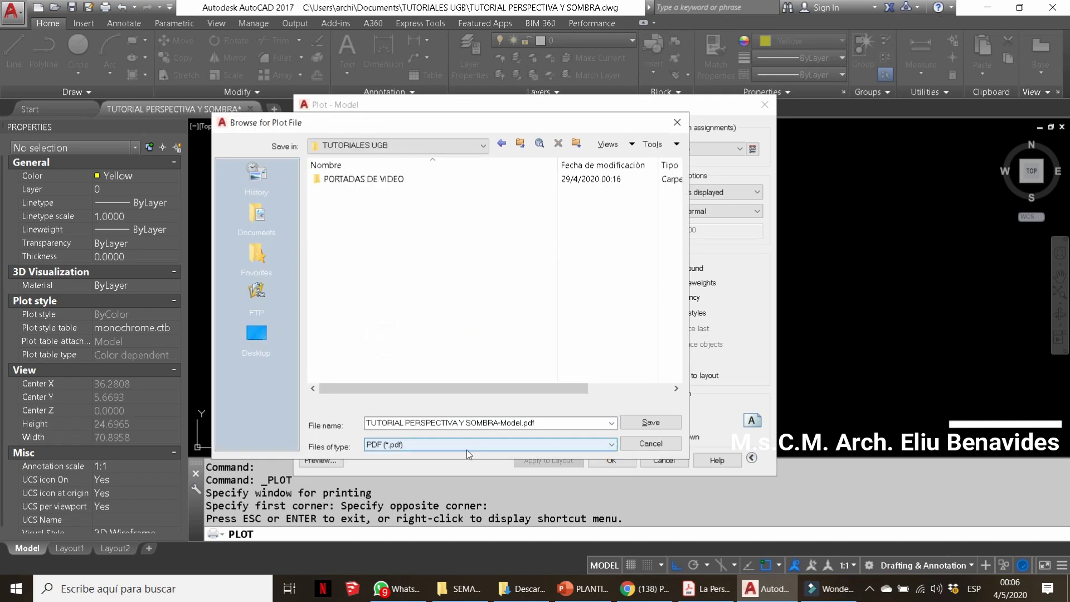
left_click(459, 423)
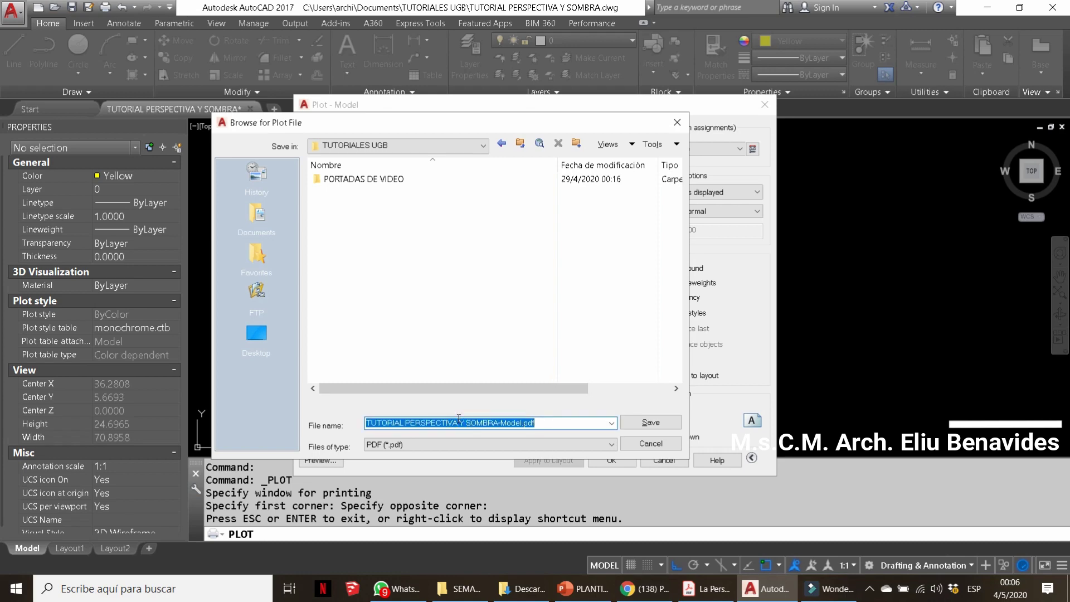
type("TUTPRACTICA DE COMANDOS")
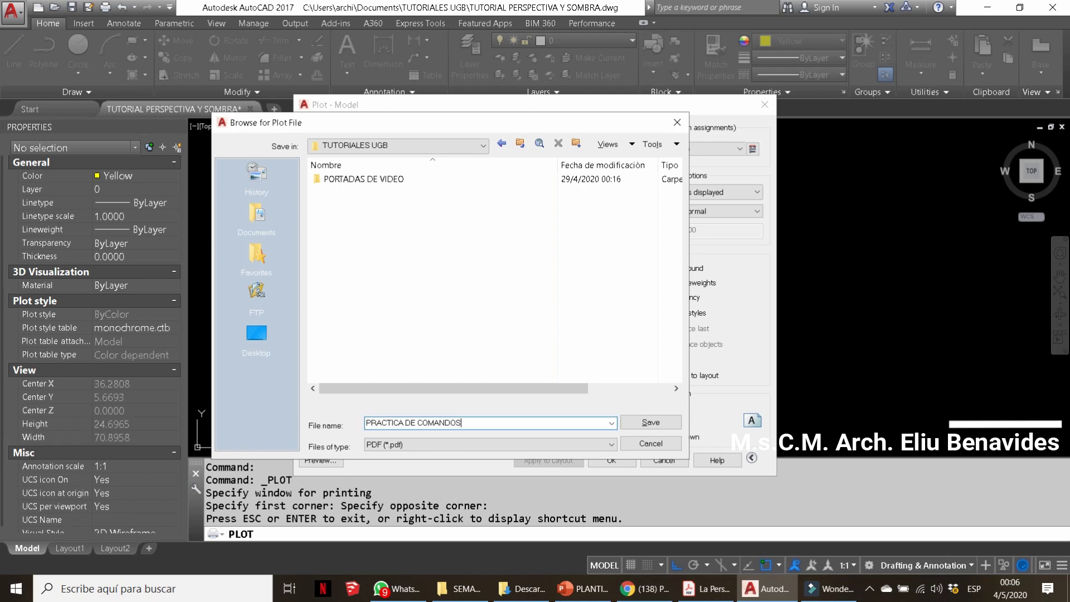
key("Return")
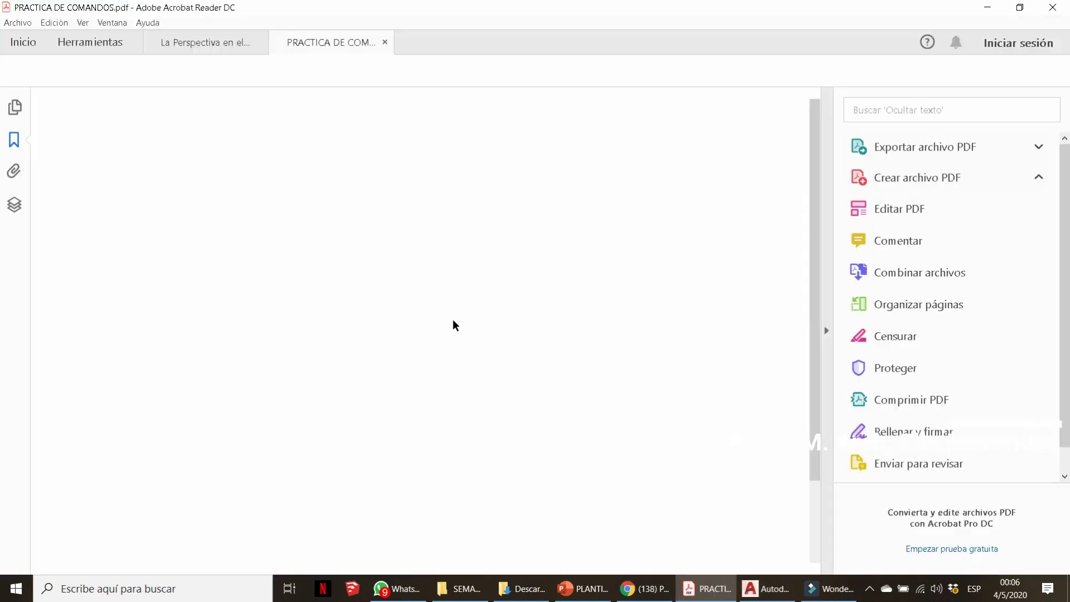
left_click(827, 331)
left_click(177, 100)
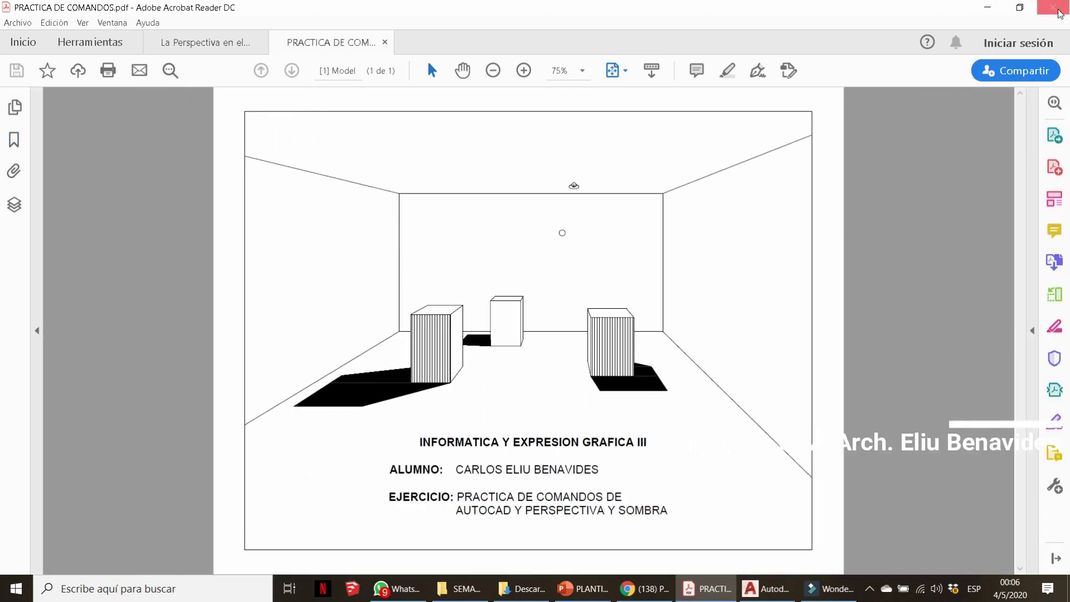